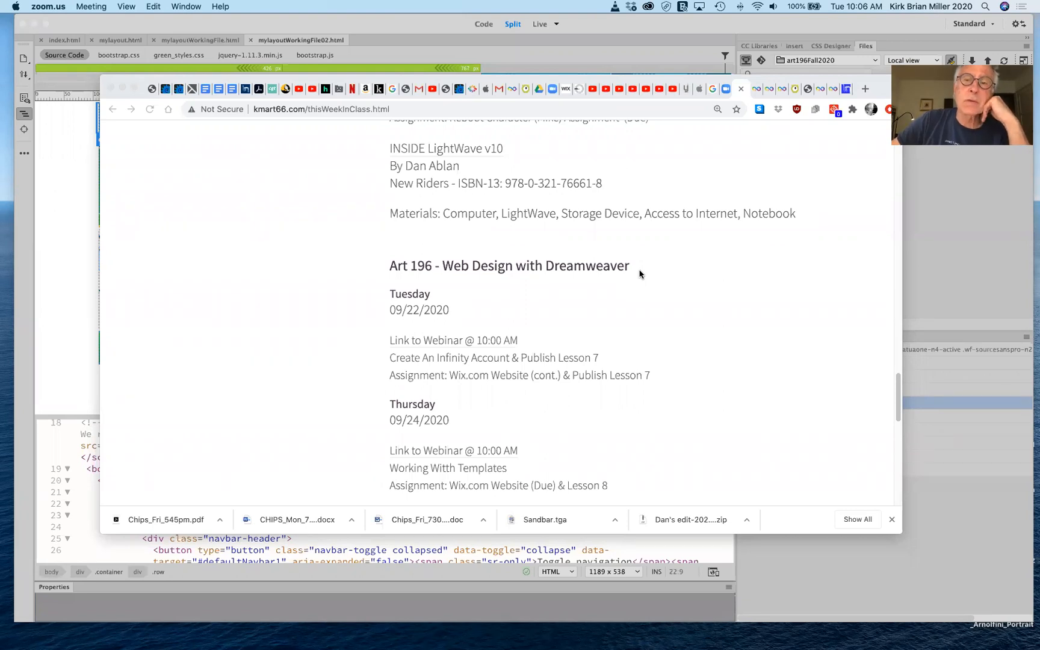
Bring Chrome forward and scroll the kmart66 class page to its web tools links, including InfinityFree
left_click(884, 92)
left_click_drag(884, 92, 871, 118)
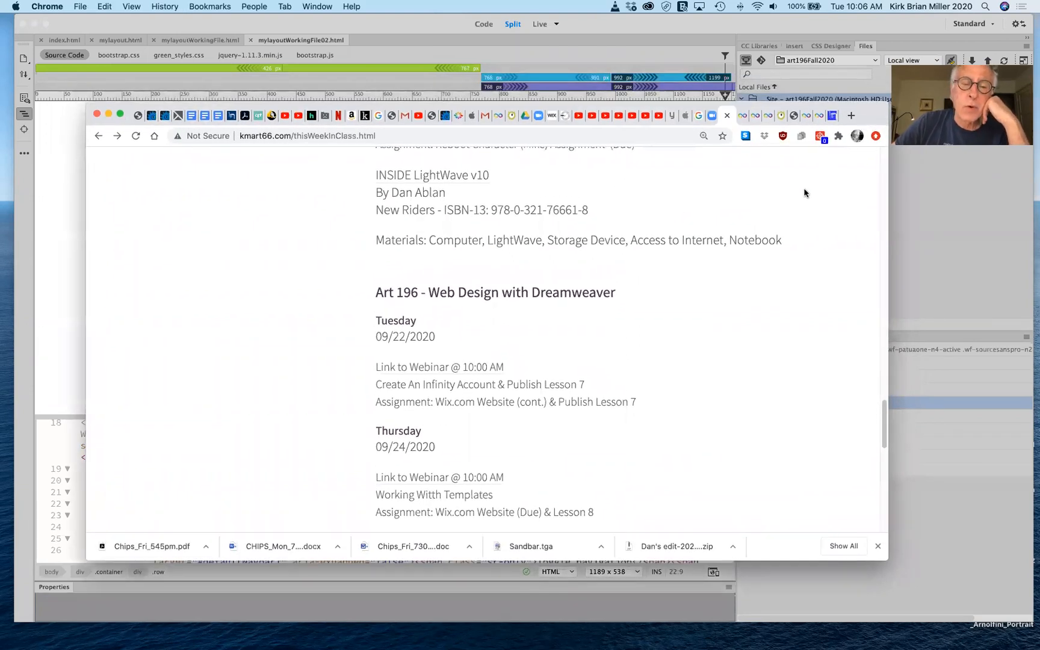
scroll(750, 282, "up", 5)
scroll(750, 282, "up", 15)
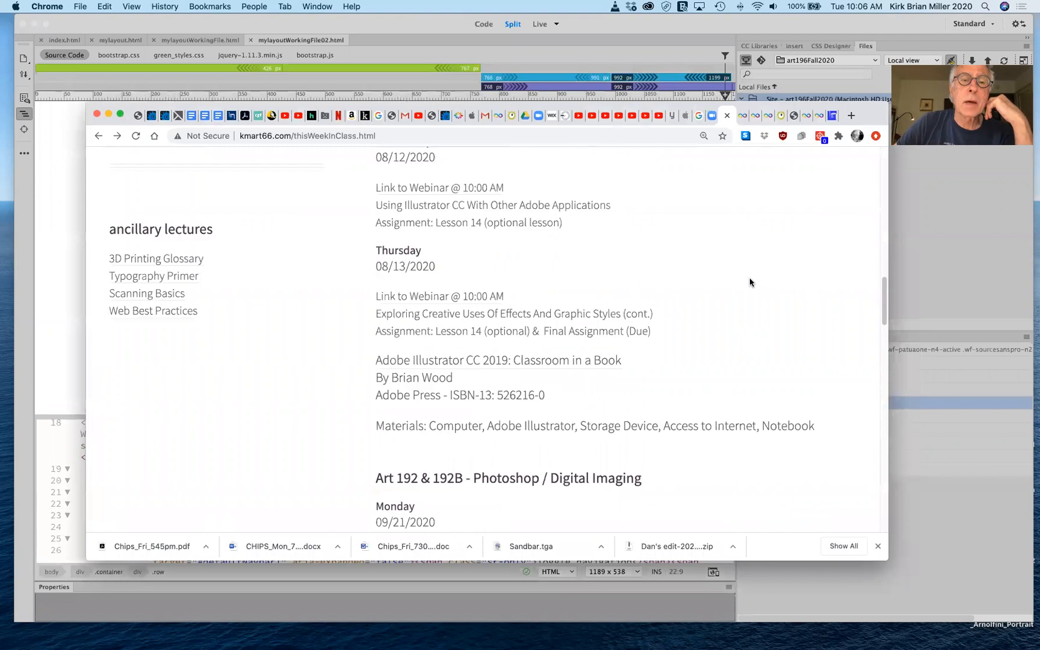
scroll(750, 282, "up", 3)
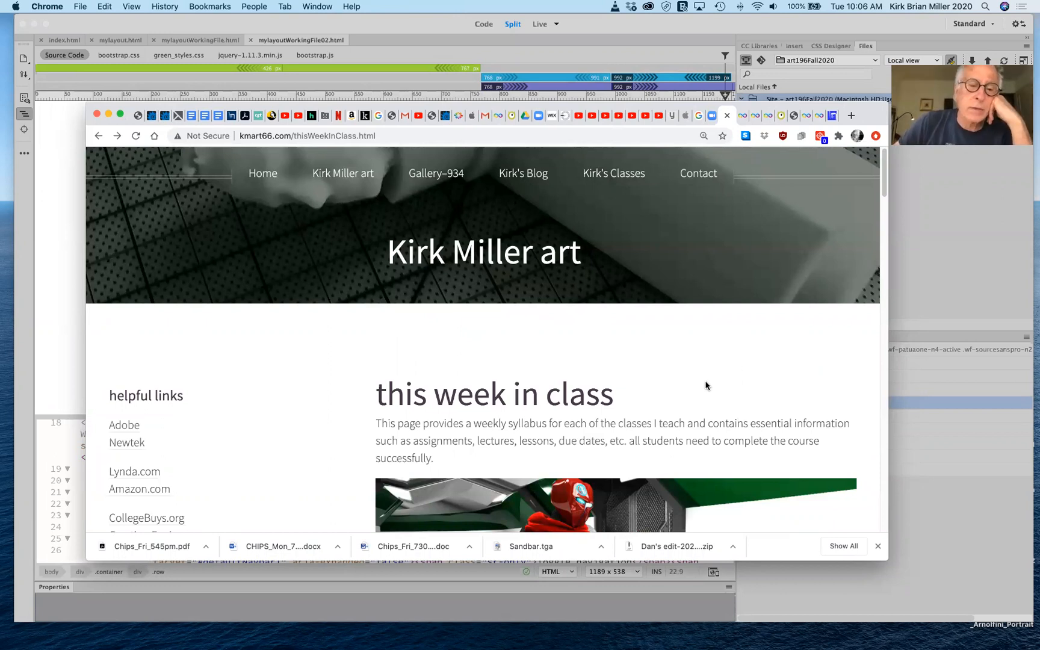
scroll(707, 386, "down", 1)
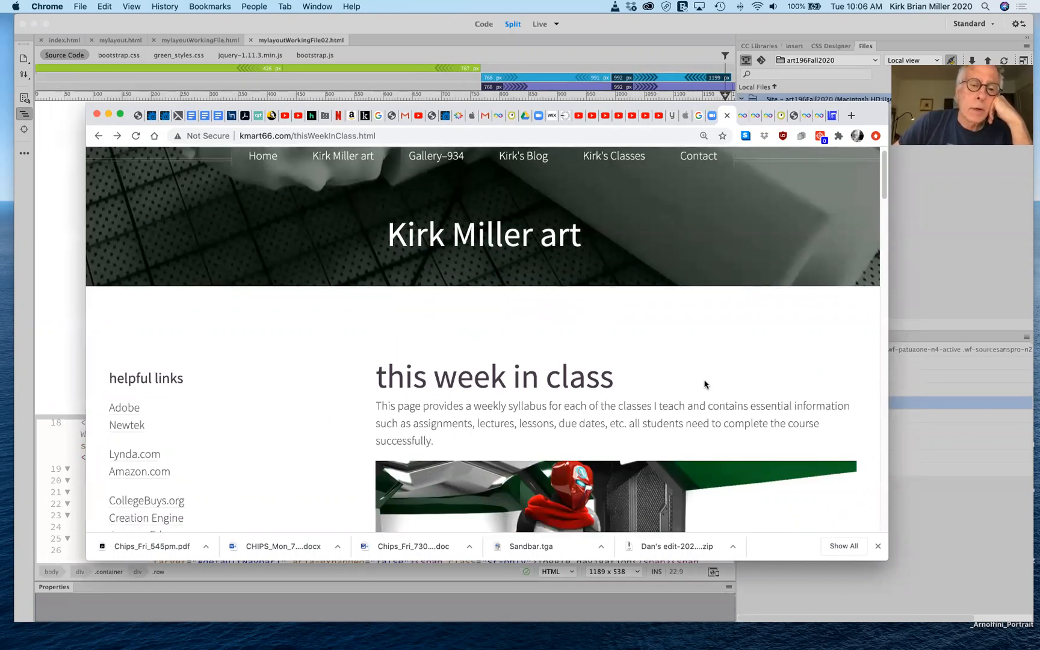
scroll(705, 385, "down", 1)
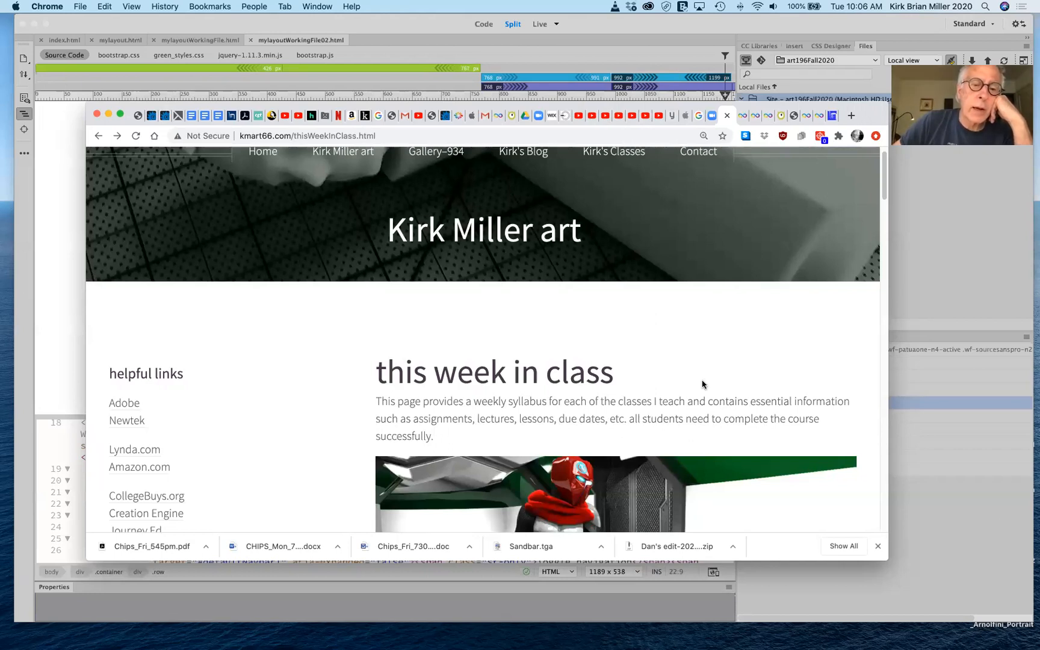
scroll(703, 384, "down", 3)
scroll(703, 383, "down", 3)
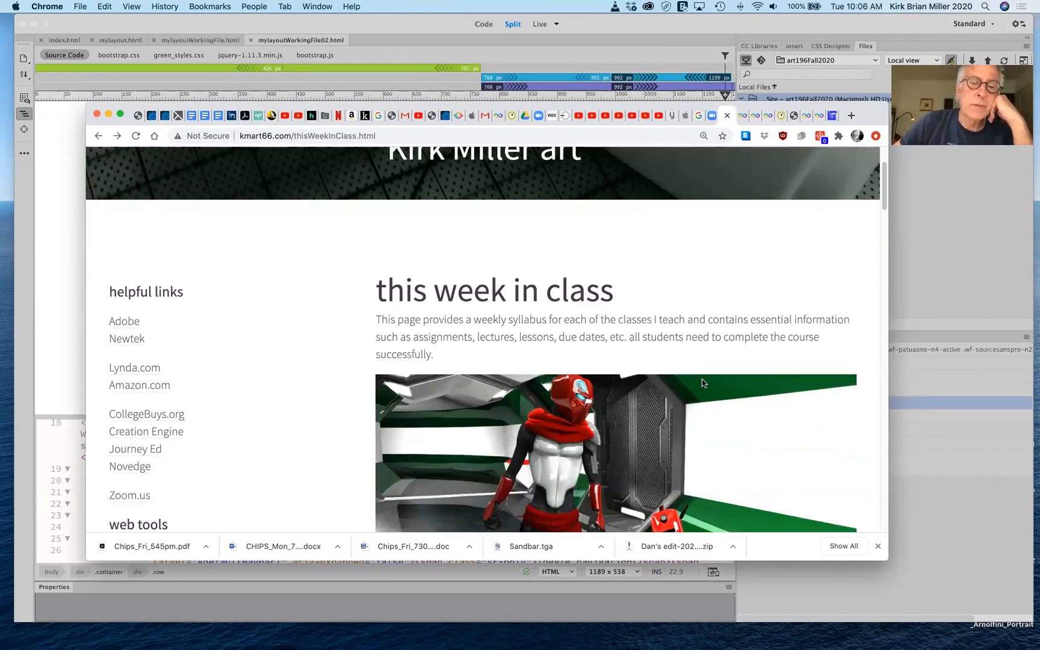
scroll(705, 384, "down", 1)
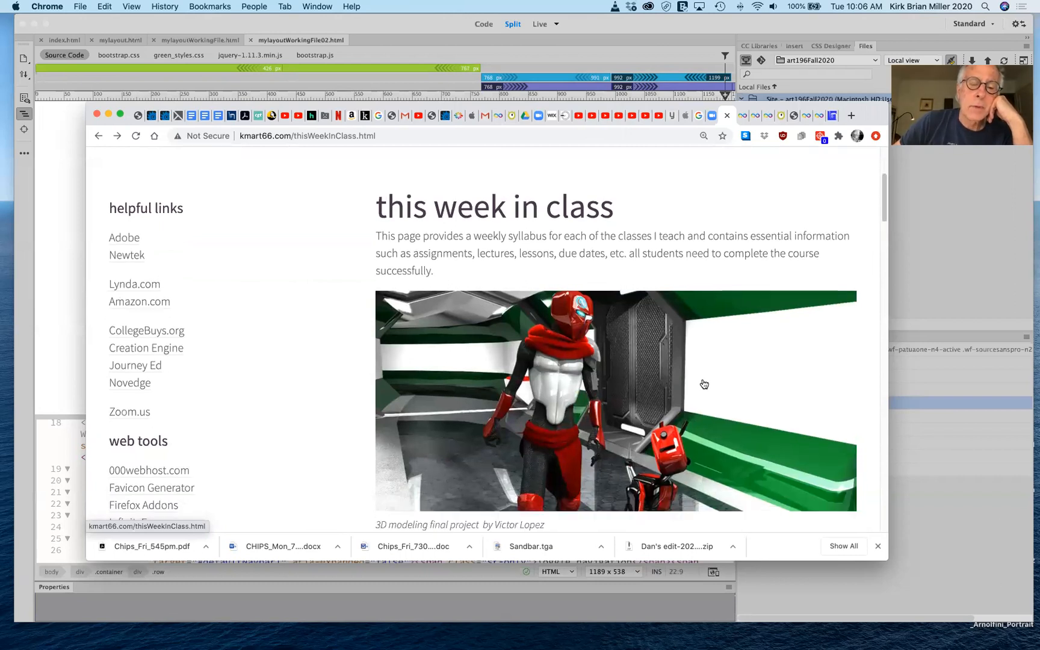
scroll(705, 382, "down", 1)
scroll(704, 380, "down", 4)
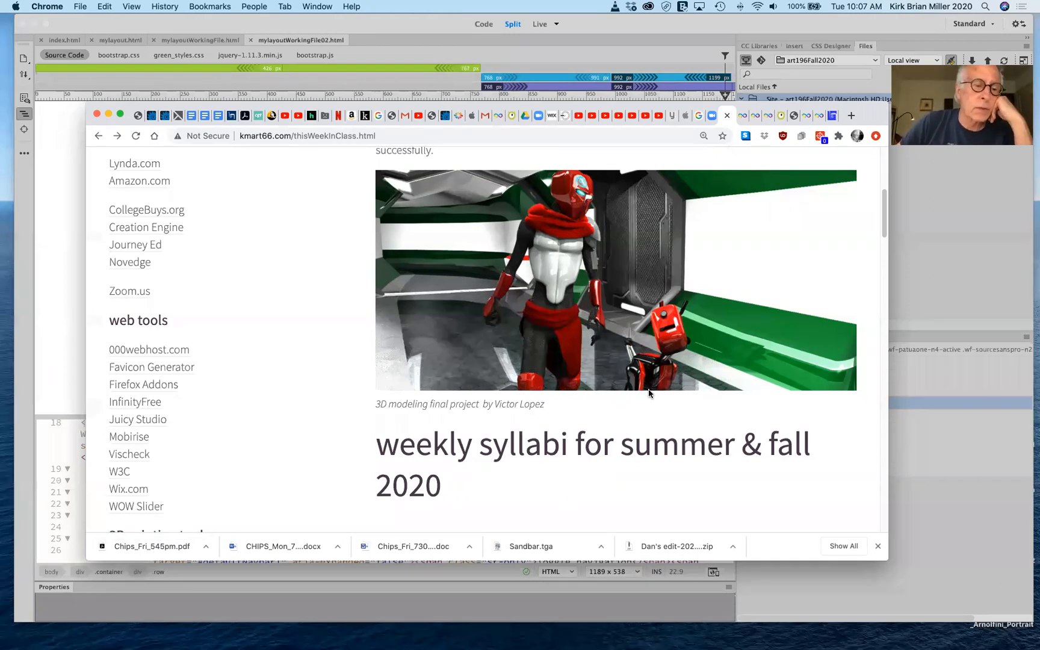
scroll(649, 393, "up", 1)
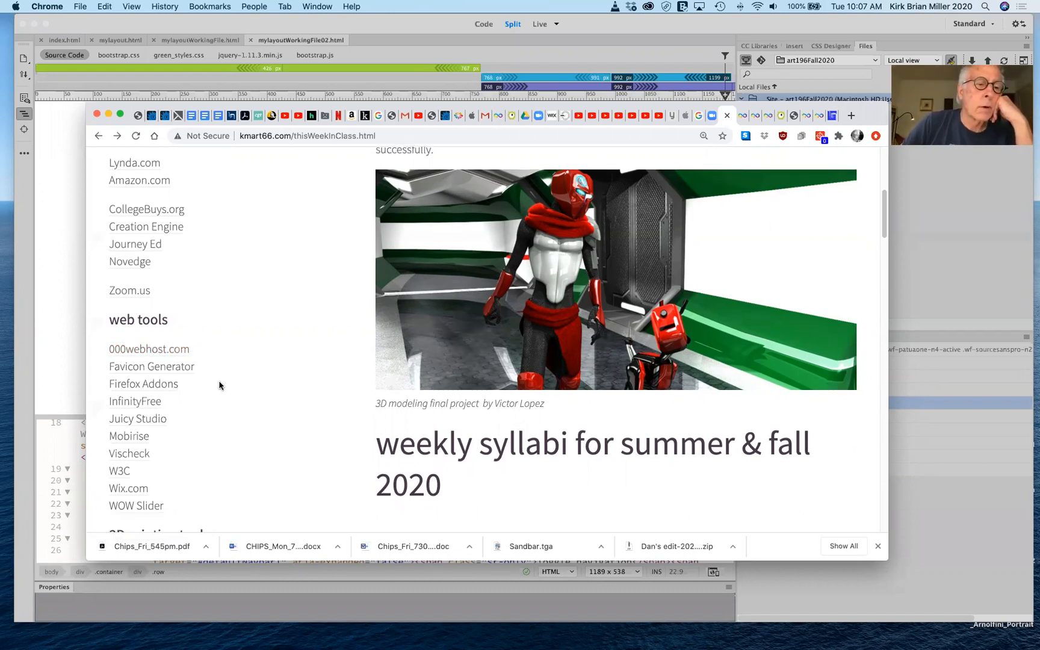
scroll(154, 403, "down", 1)
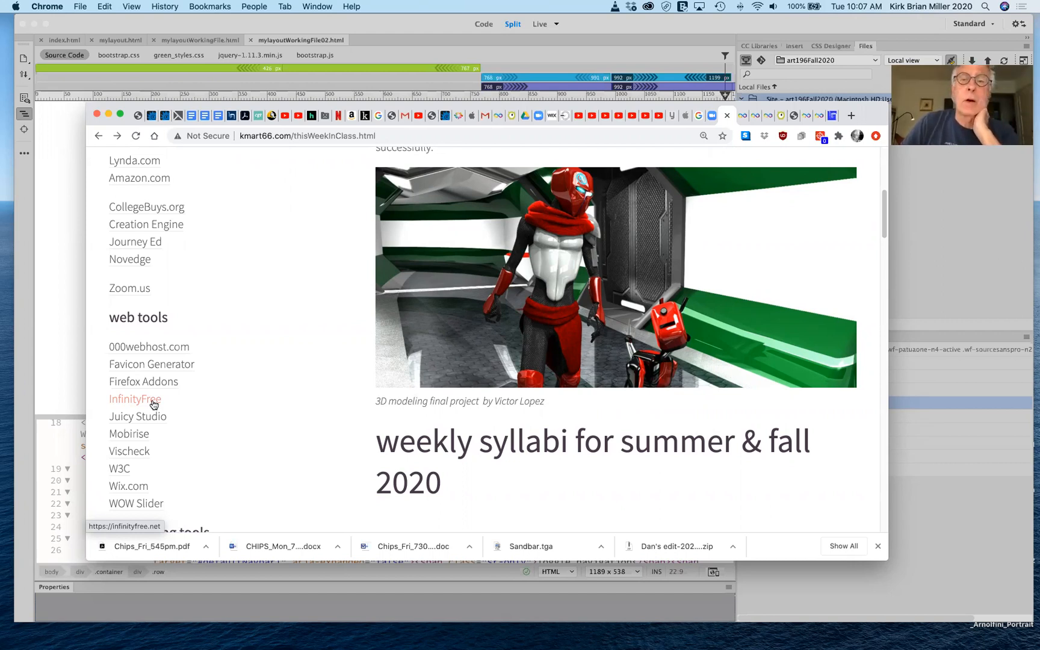
Switch to the InfinityFree tab and go to the Your Accounts dashboard
left_click(744, 118)
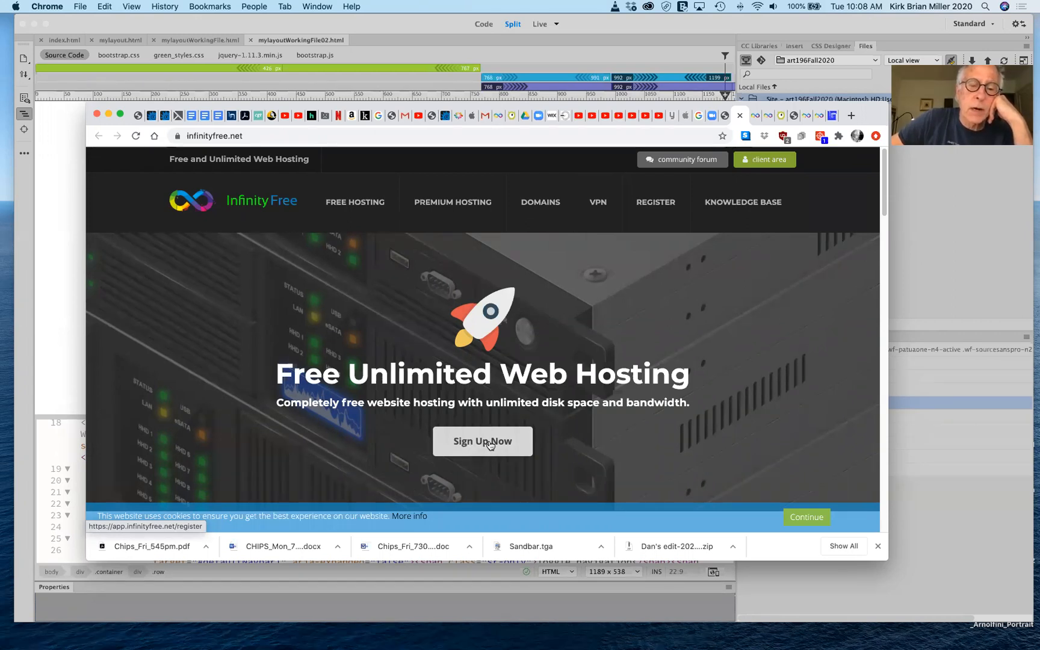
left_click(490, 445)
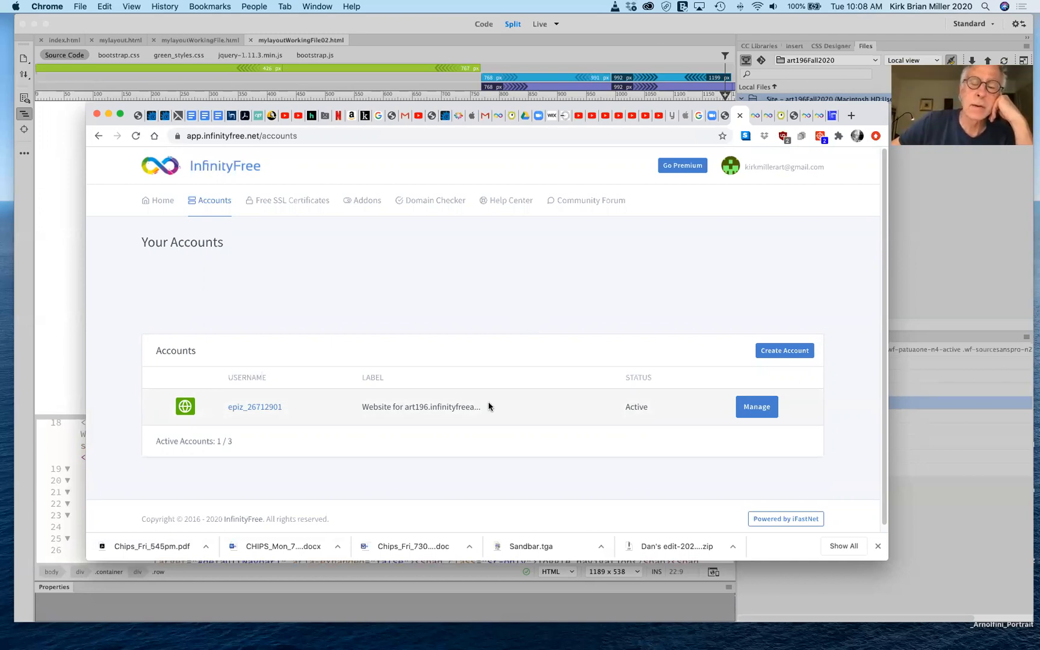
left_click(756, 119)
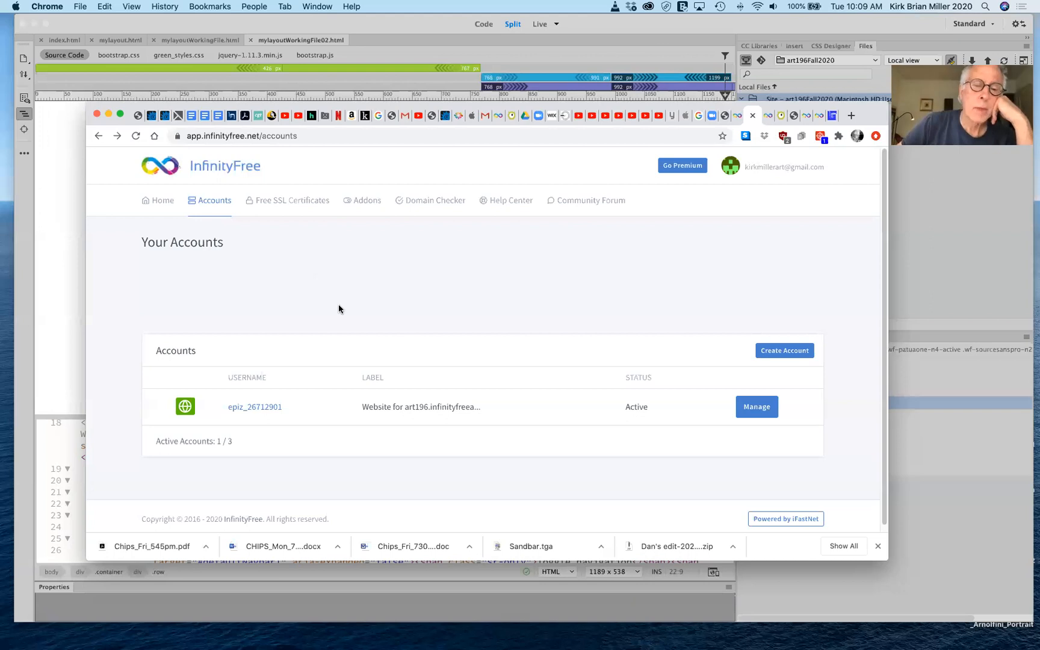
left_click(215, 204)
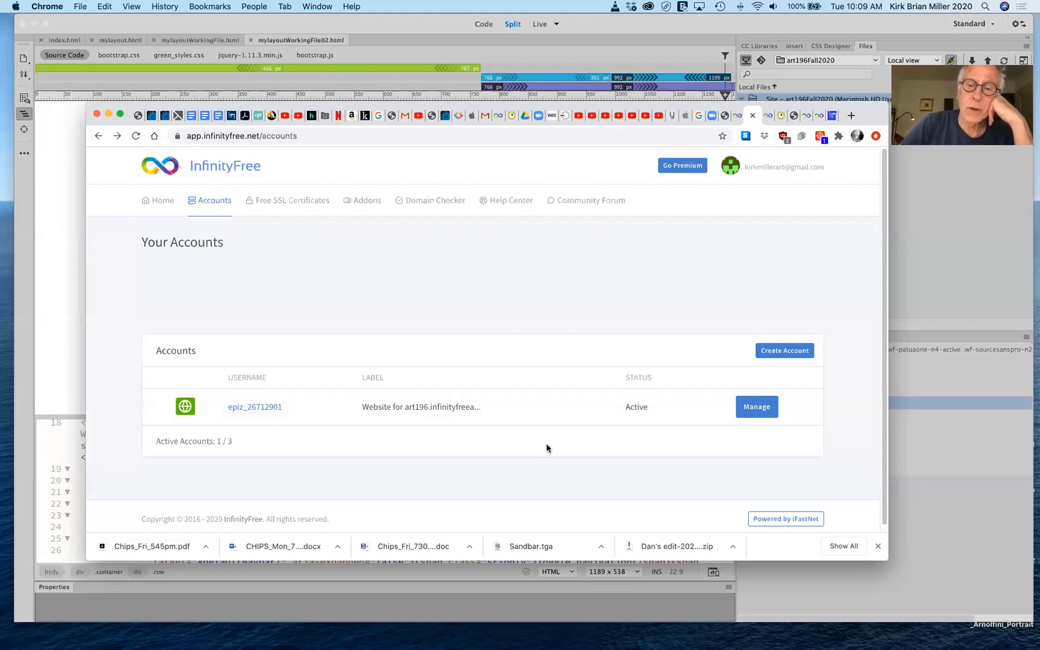
Open the hosting account's Manage page, then reveal, select and re-hide its account password
left_click(768, 417)
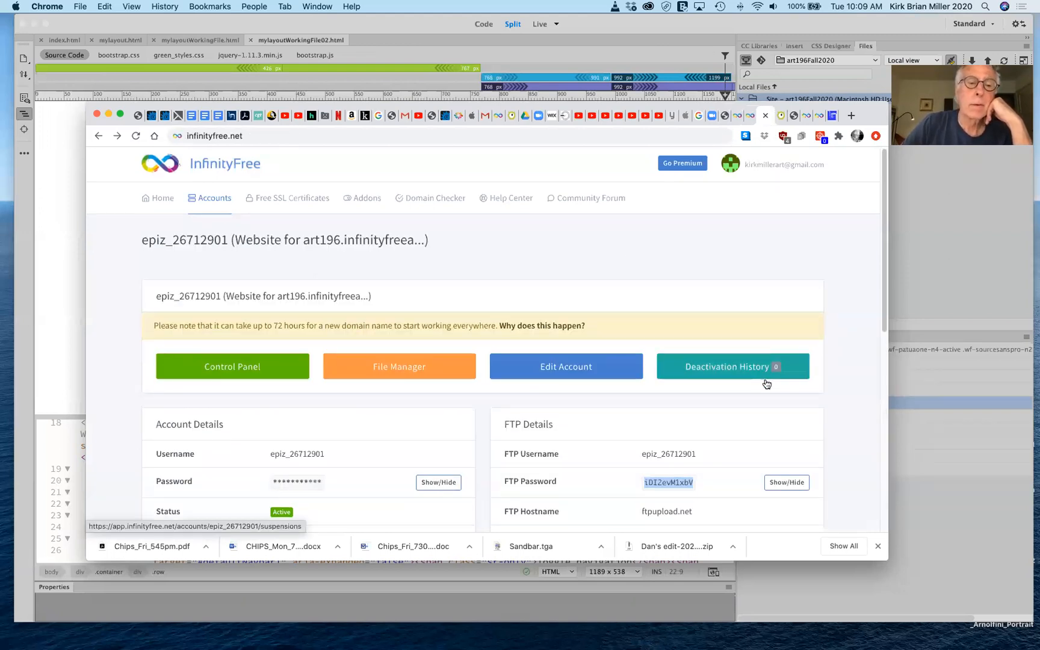
scroll(764, 381, "down", 3)
scroll(758, 378, "down", 1)
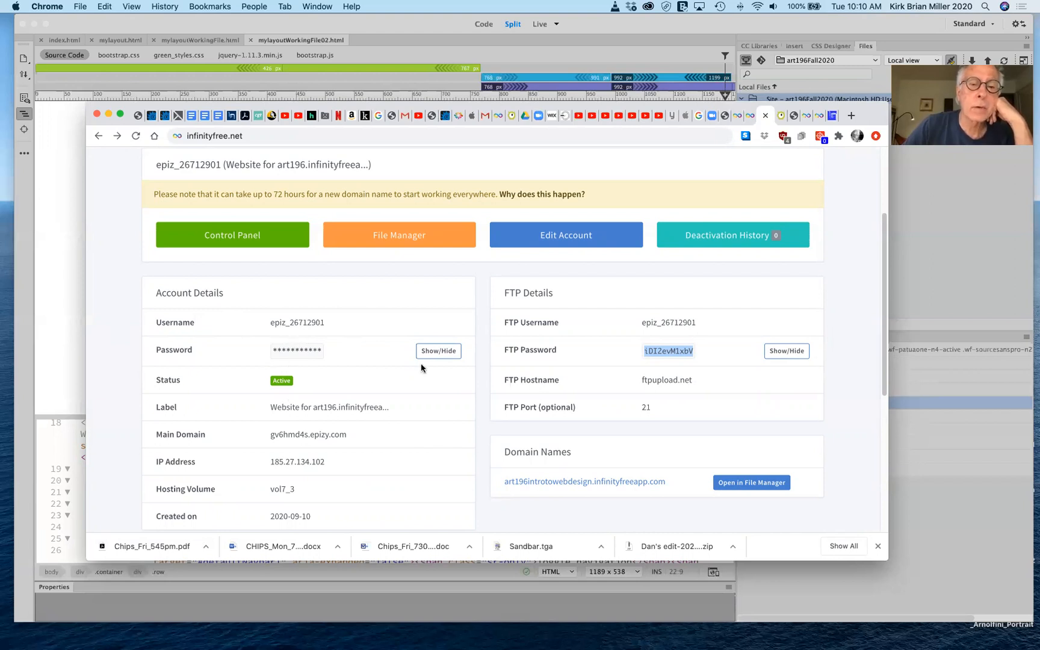
left_click(438, 352)
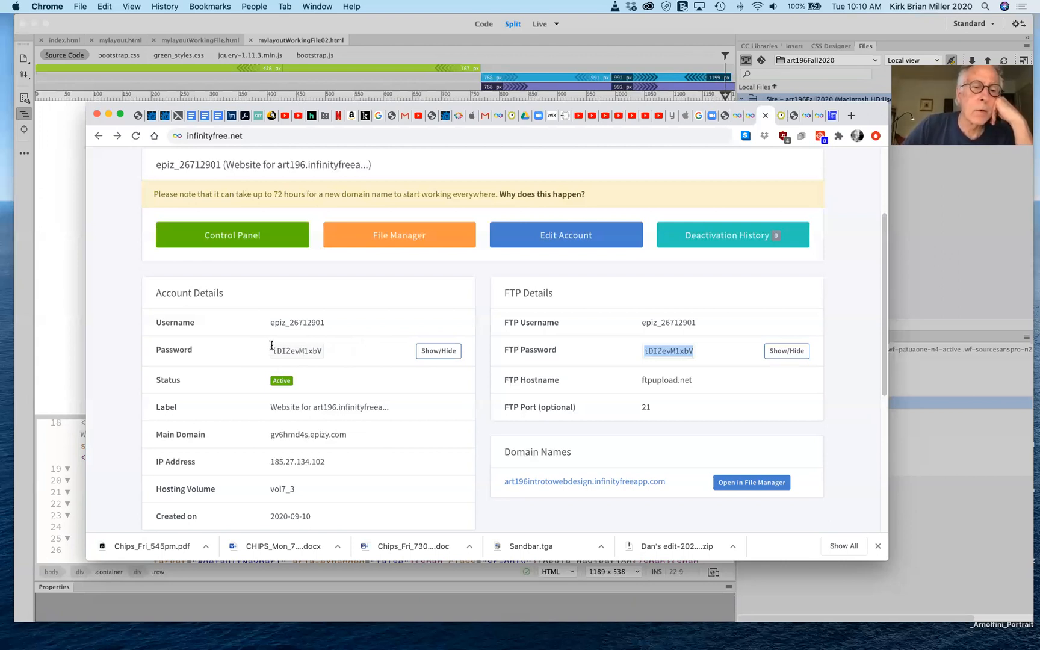
left_click(319, 351)
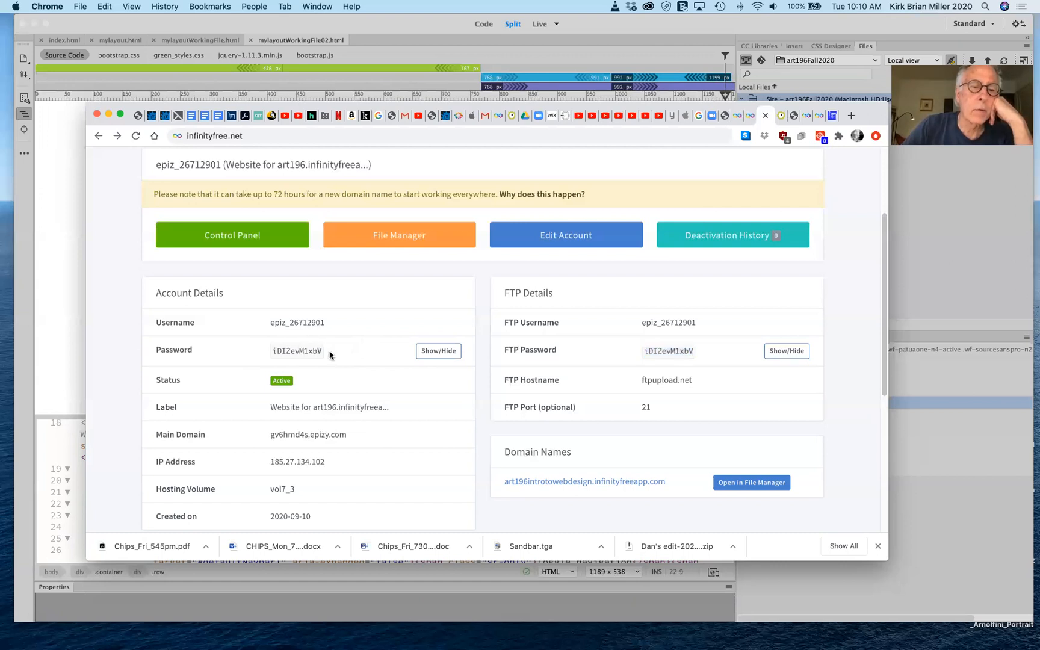
double_click(331, 354)
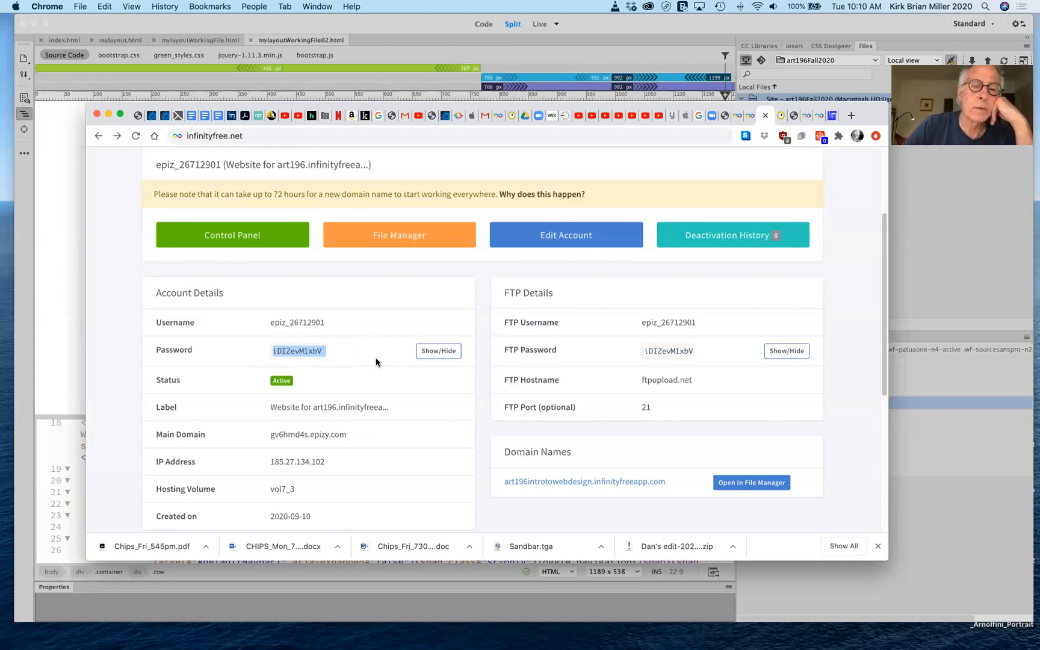
left_click(423, 358)
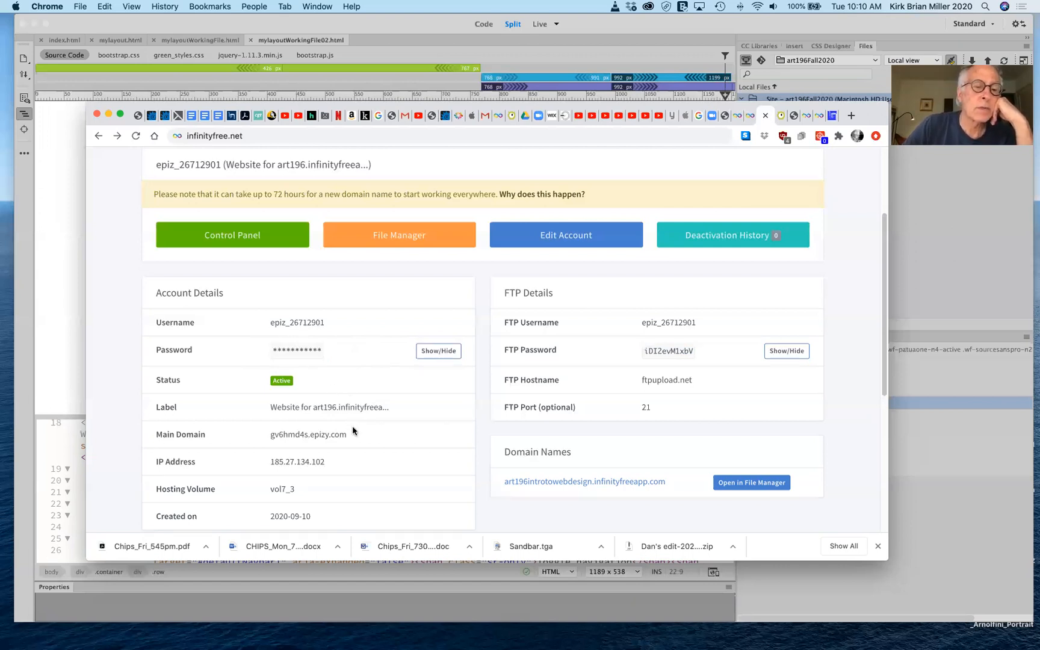
Reveal the FTP password in the FTP details, then launch the online File Manager
scroll(352, 426, "down", 2)
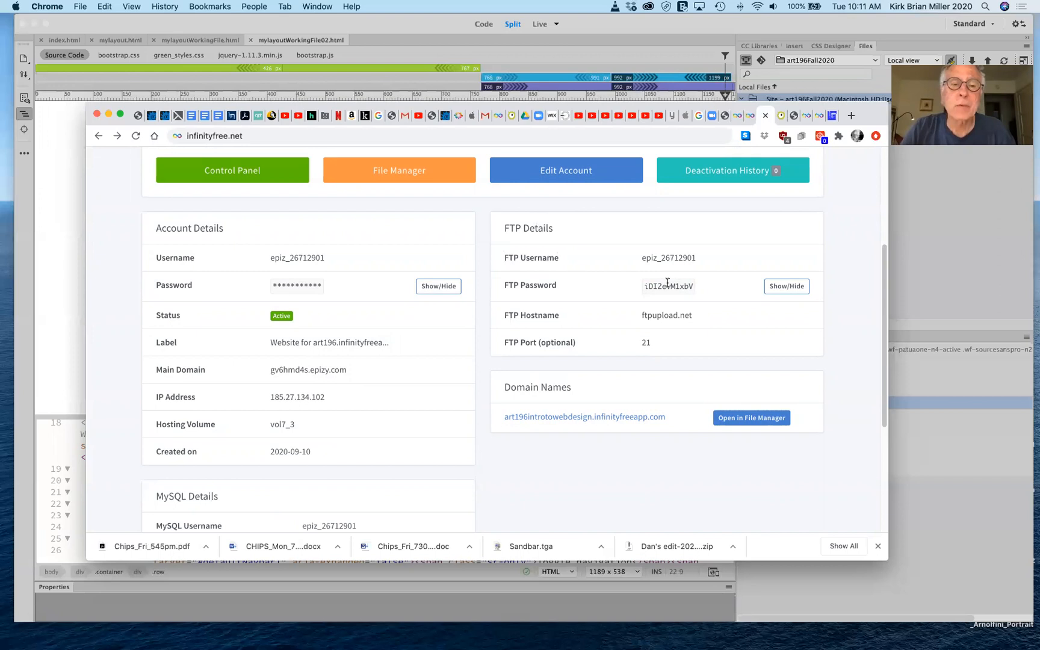
left_click(782, 287)
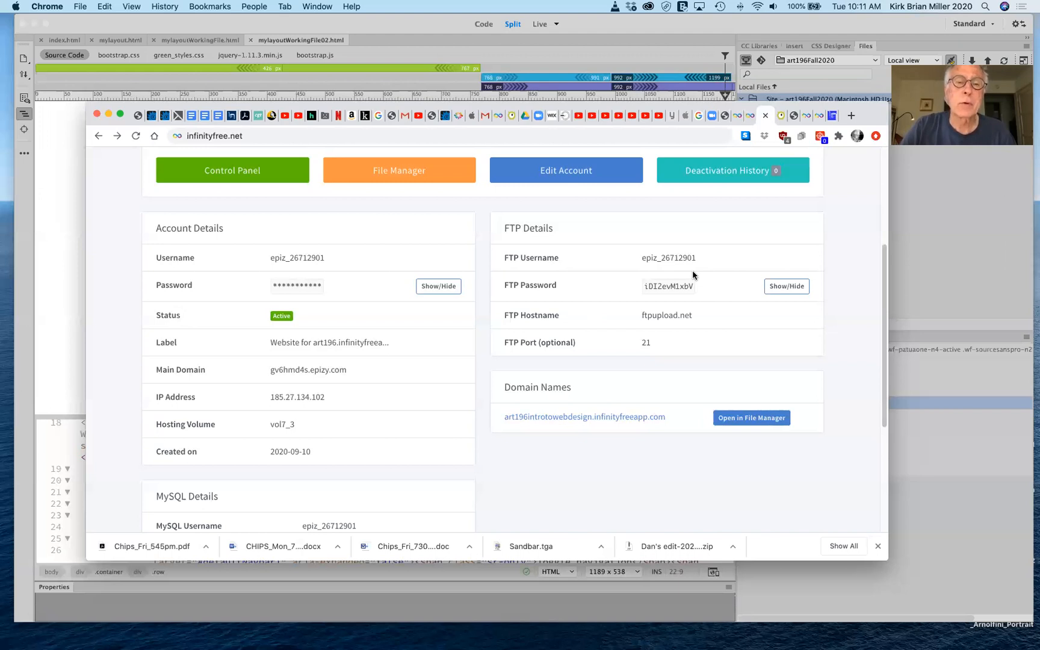
left_click(396, 172)
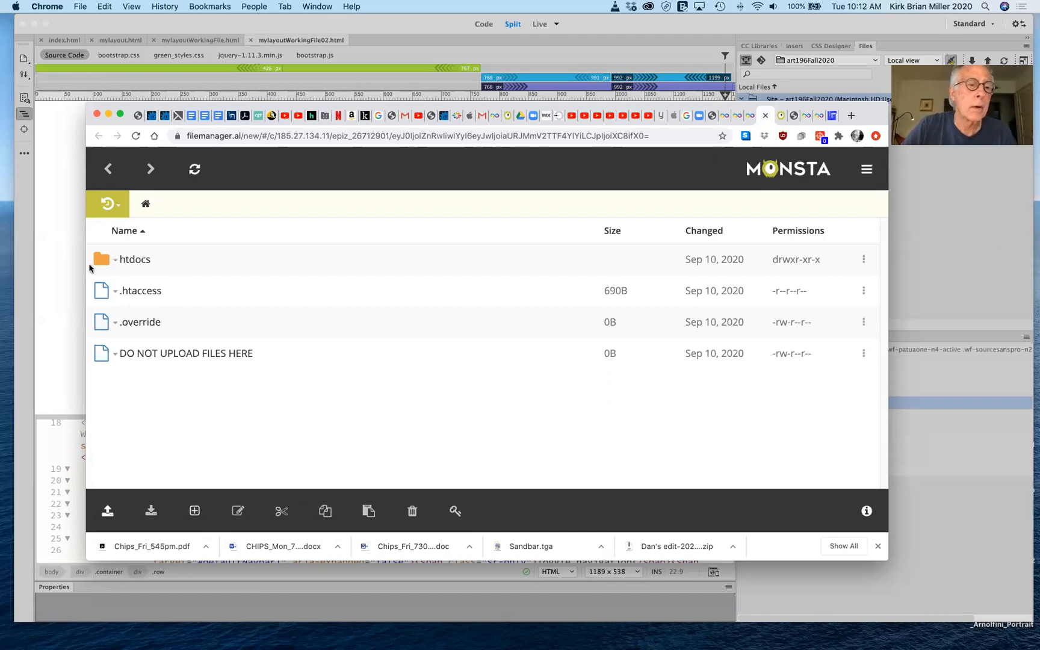
Bring up the context menu for the htdocs folder in the root listing
right_click(99, 265)
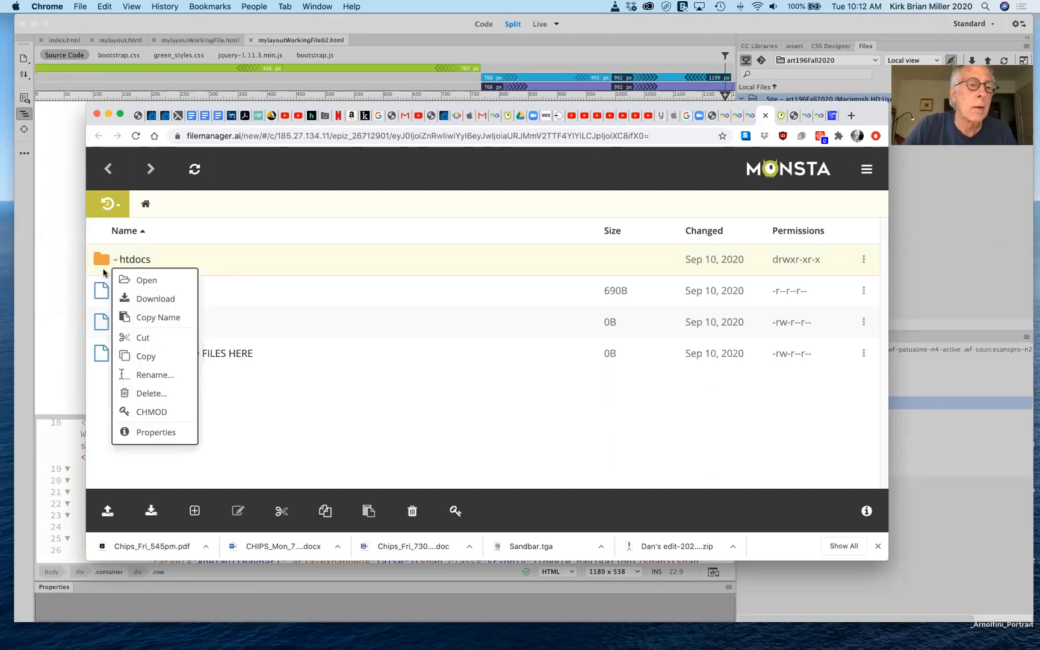
Open htdocs and scroll through its css, fonts, images, js folders, green_styles.css and index.html
left_click(138, 281)
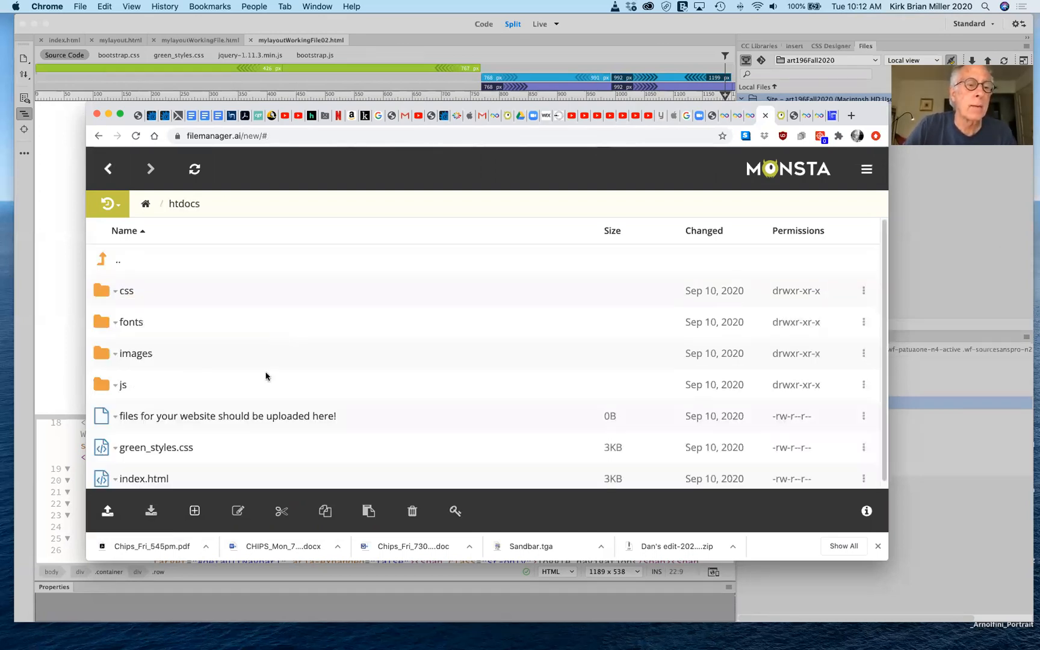
scroll(265, 376, "down", 1)
scroll(265, 378, "down", 1)
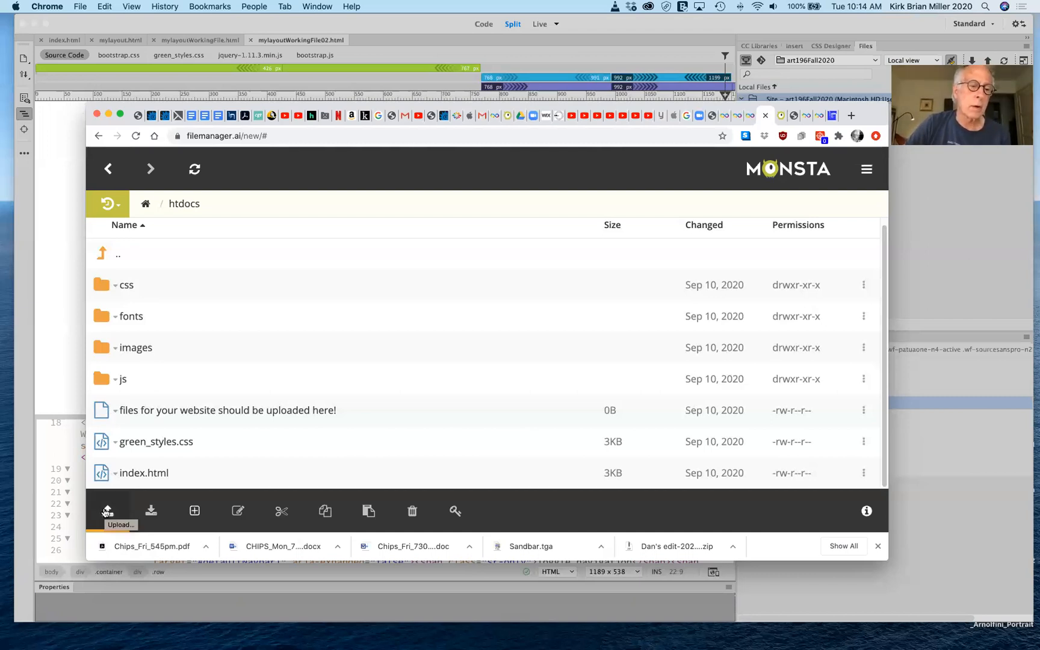
Choose Upload File… from the Upload menu to open the file chooser
left_click(107, 512)
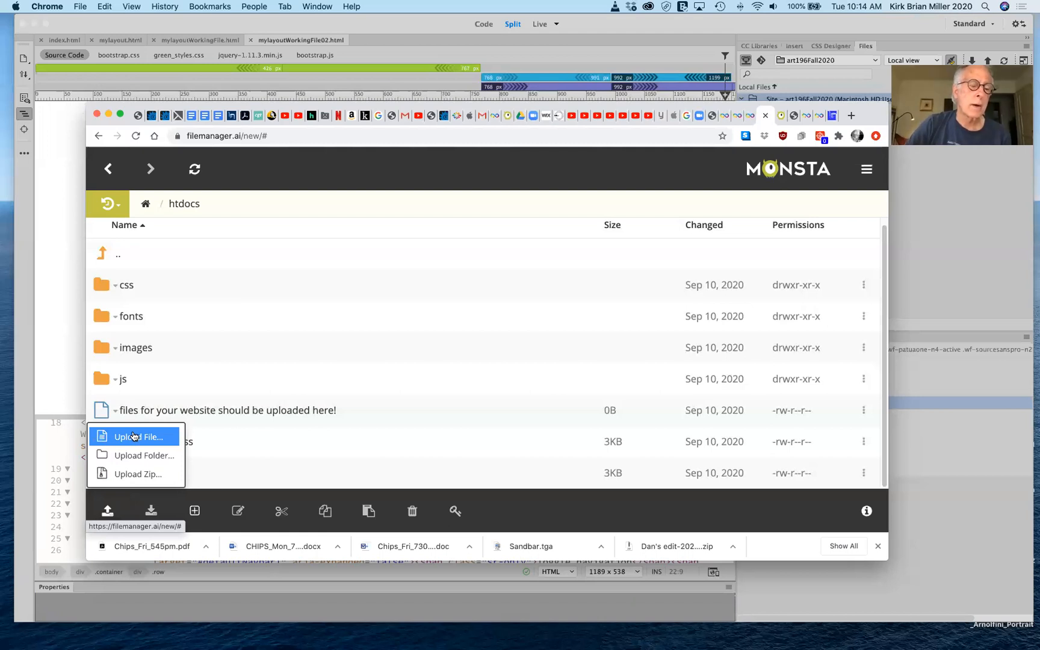
left_click(134, 437)
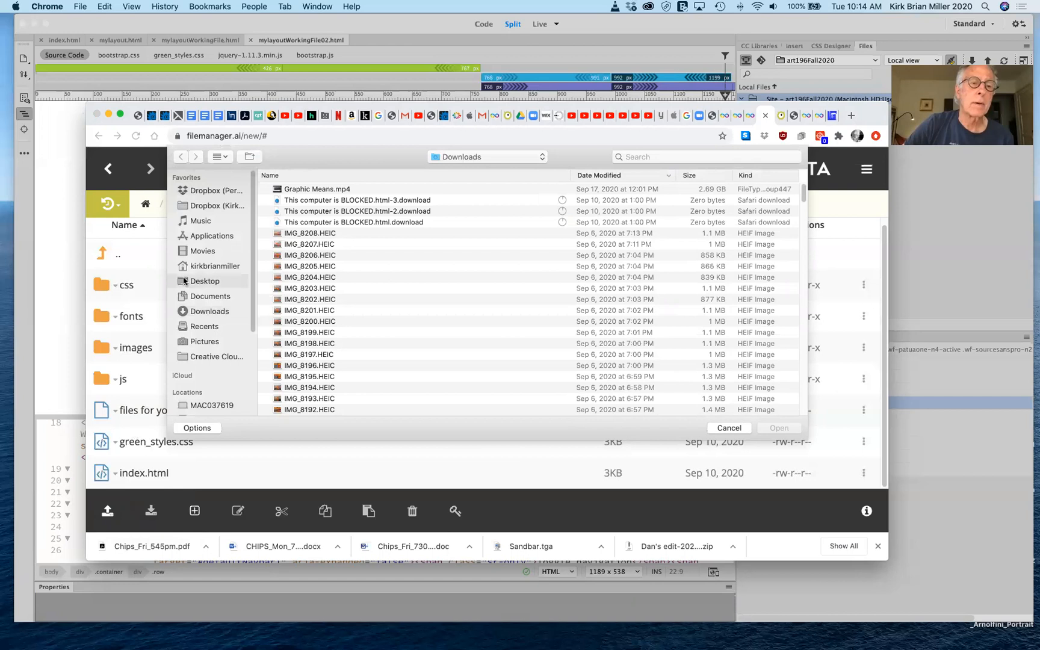
Browse the chooser to Desktop > DWCC2017_Lesson_Files > lesson07
left_click(199, 281)
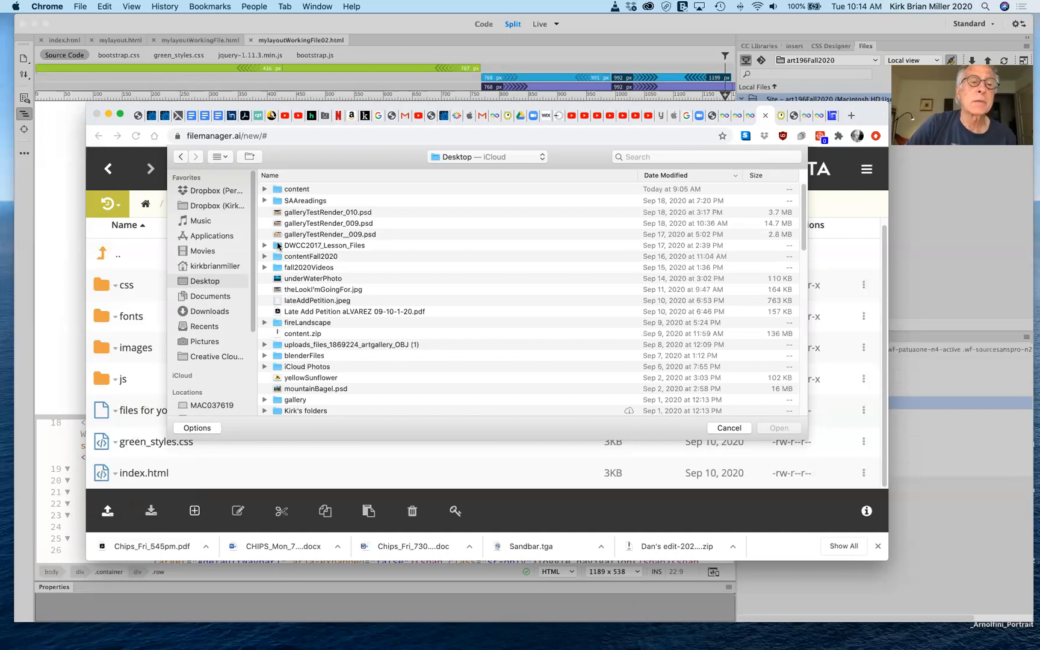
double_click(277, 246)
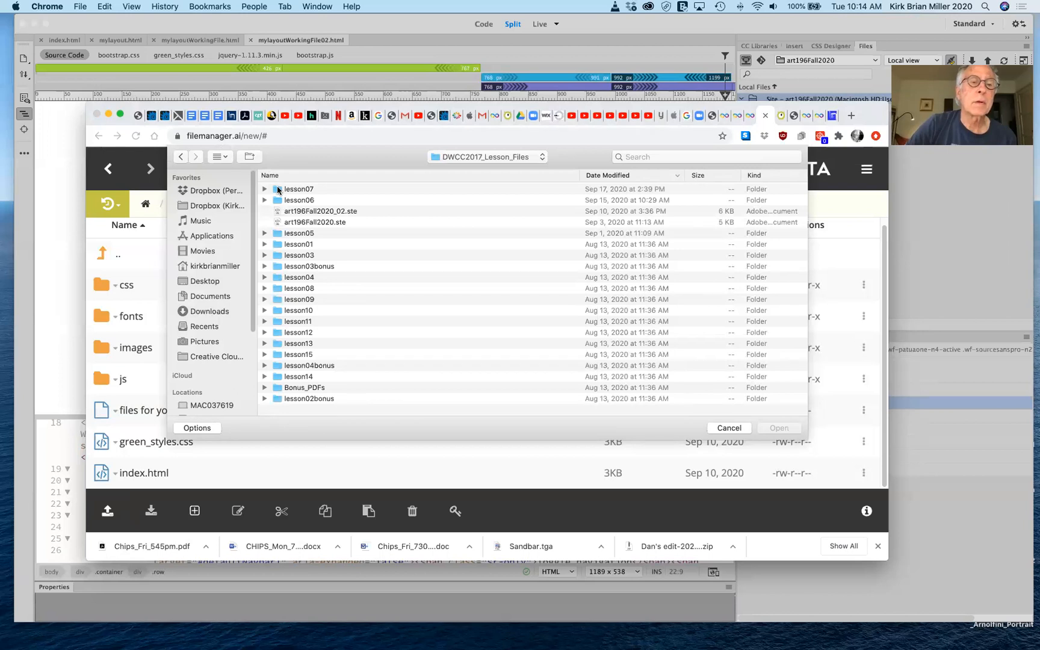
double_click(277, 190)
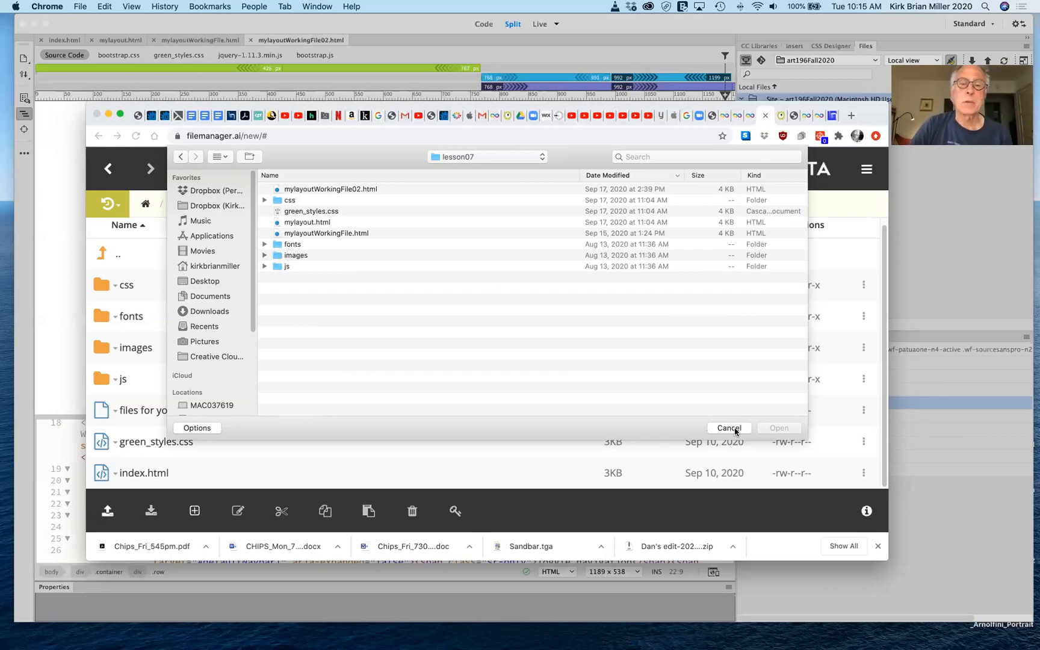
Cancel the upload chooser and switch back to the Dreamweaver window
left_click(734, 430)
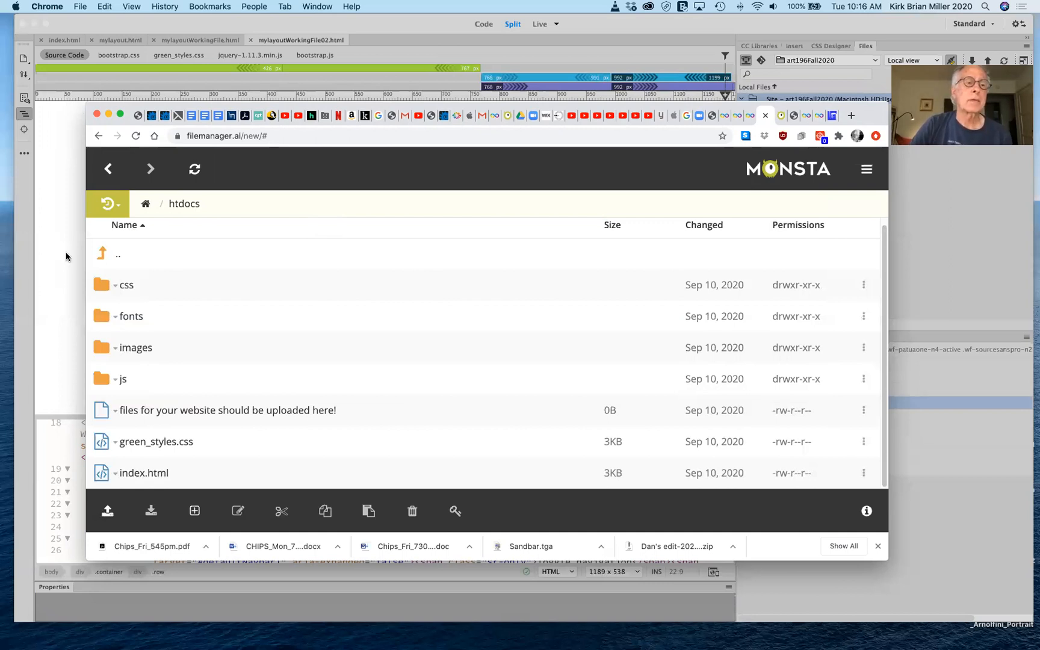
left_click(66, 252)
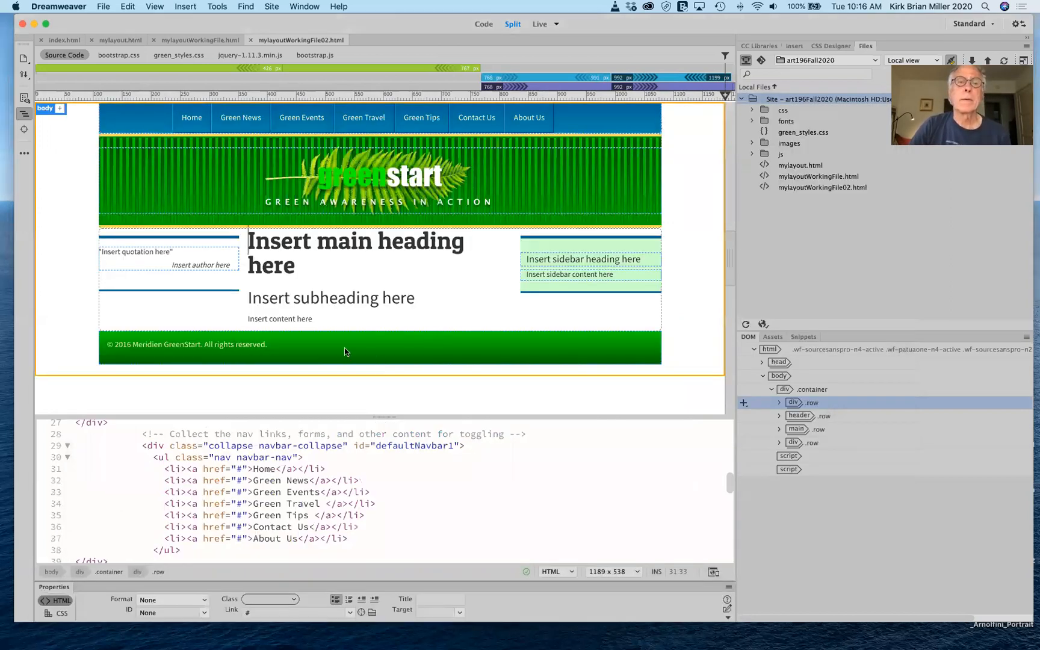
Select the page body, then choose Site > Manage Sites… to list the defined sites
left_click(348, 335)
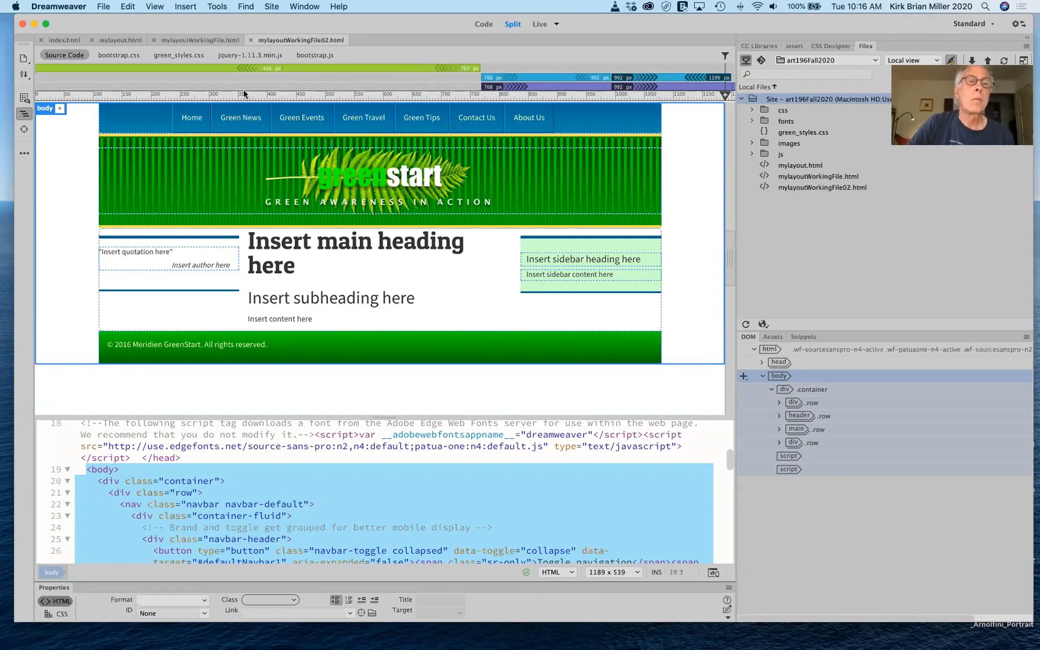
left_click(272, 7)
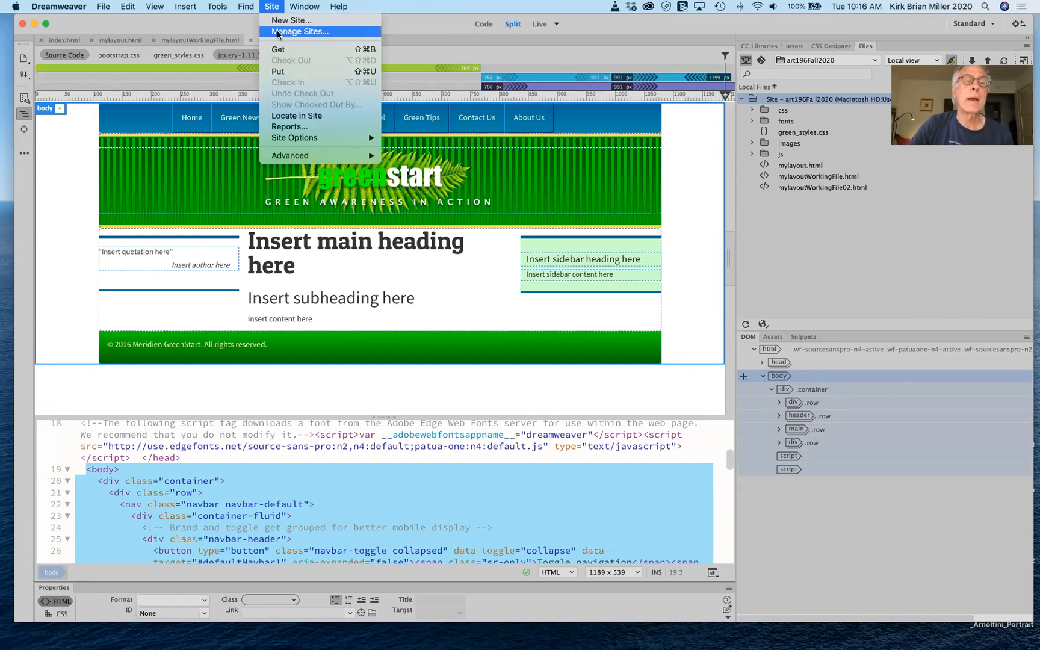
left_click(279, 33)
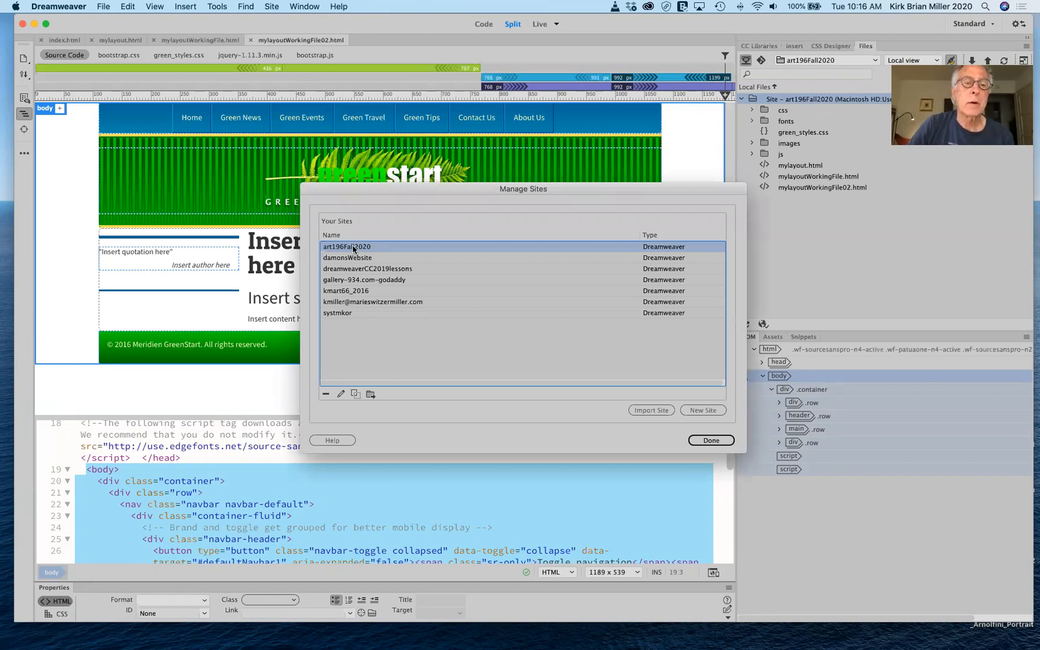
Edit art196Fall2020's site setup and mark the infinity FTP server as Remote
double_click(353, 247)
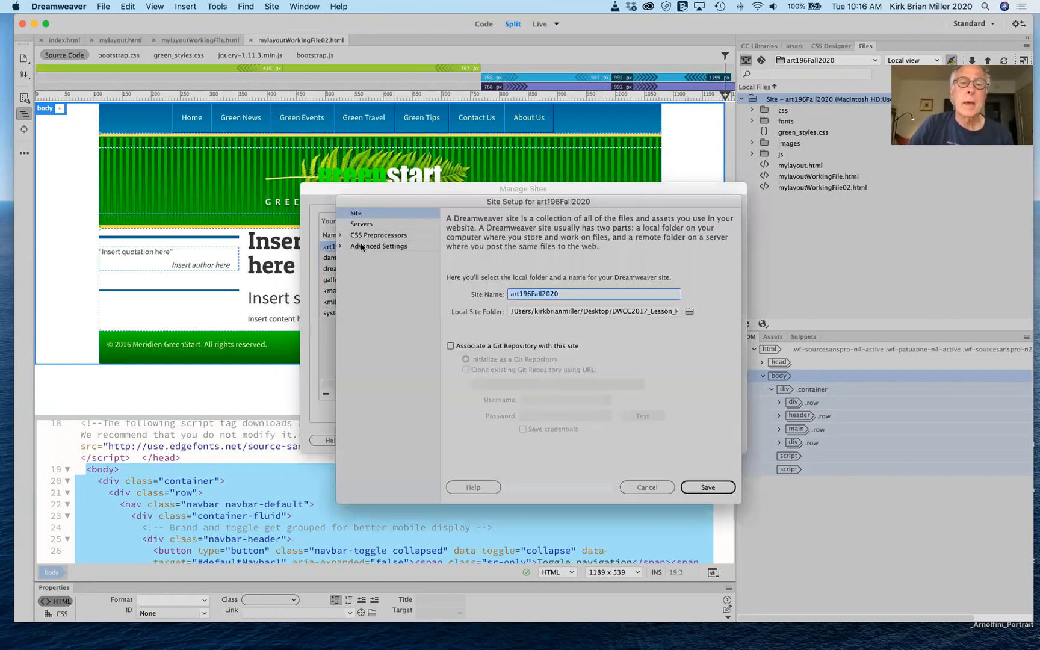
left_click_drag(438, 204, 430, 174)
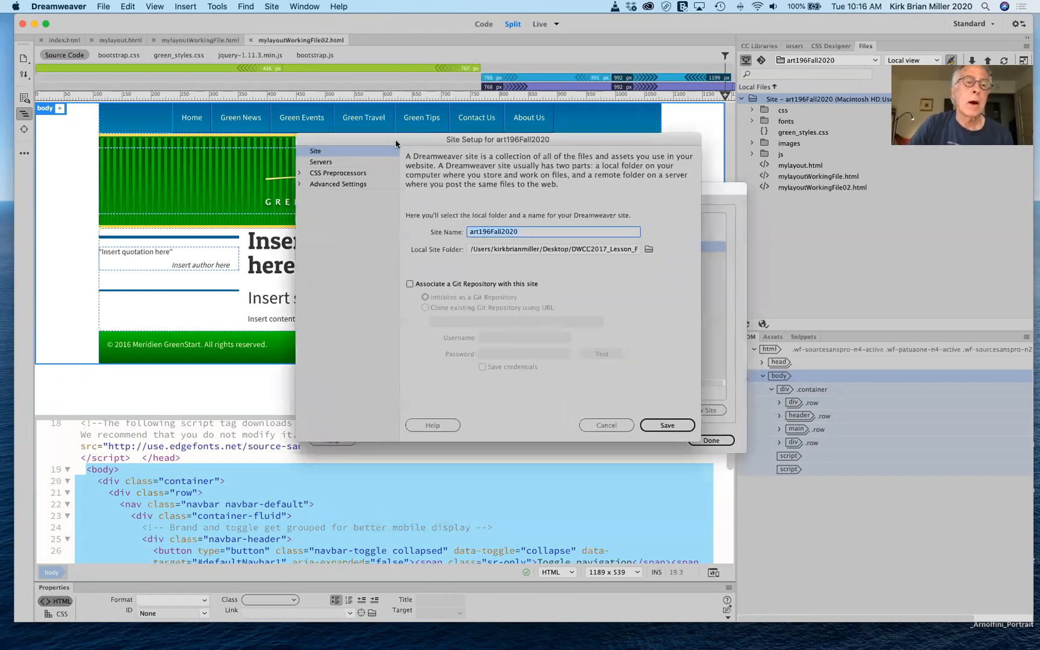
left_click(320, 163)
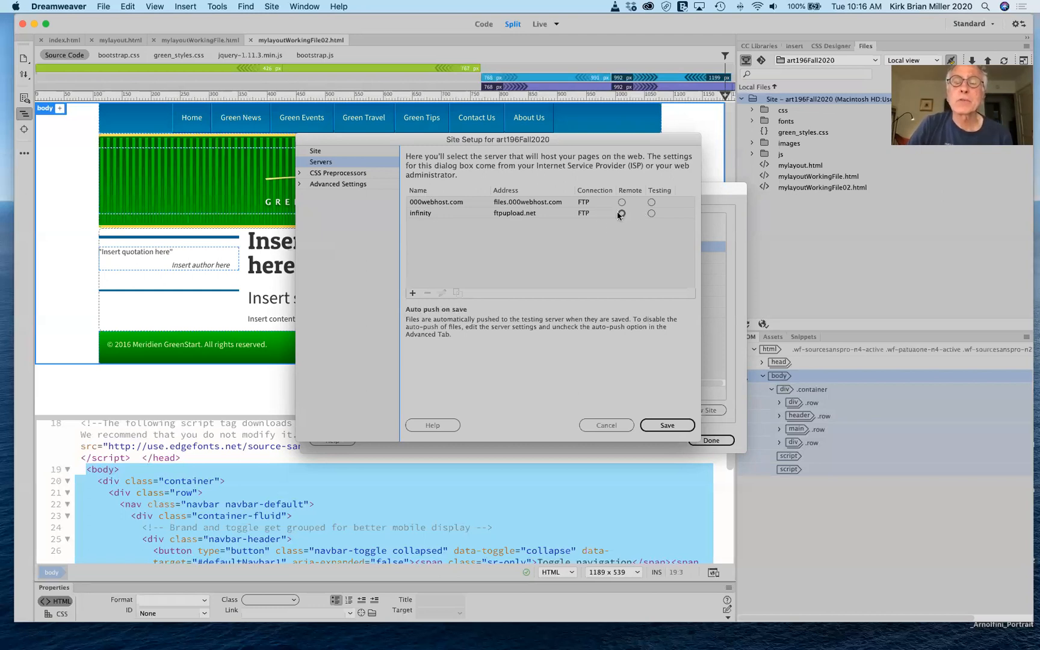
left_click(622, 213)
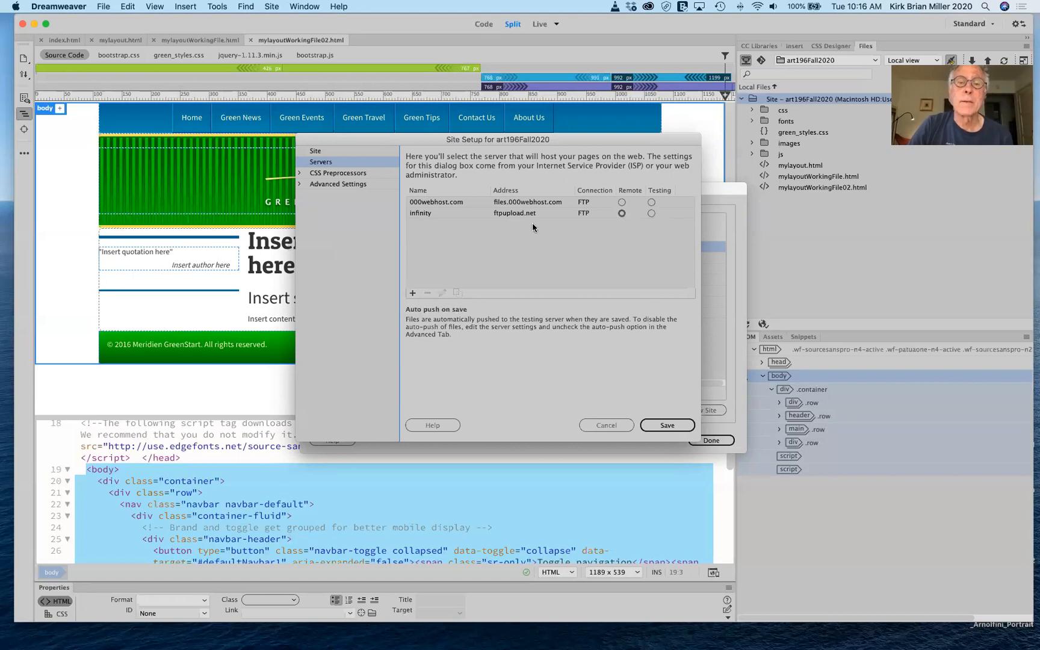
left_click(517, 215)
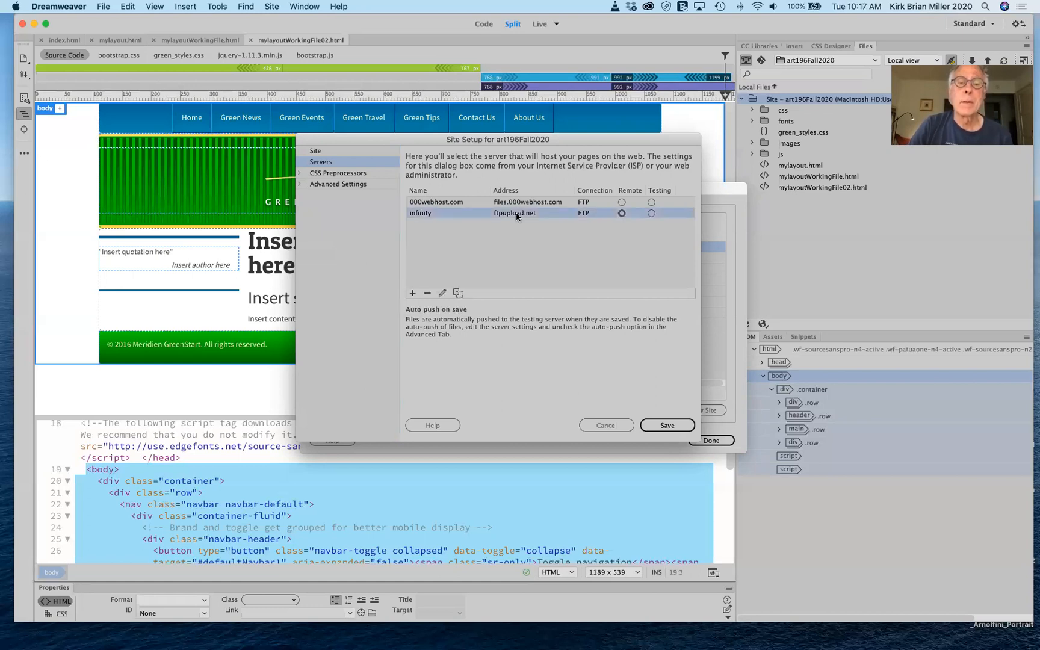
Test the infinity server's FTP connection, acknowledge the success message, and save its settings
double_click(517, 215)
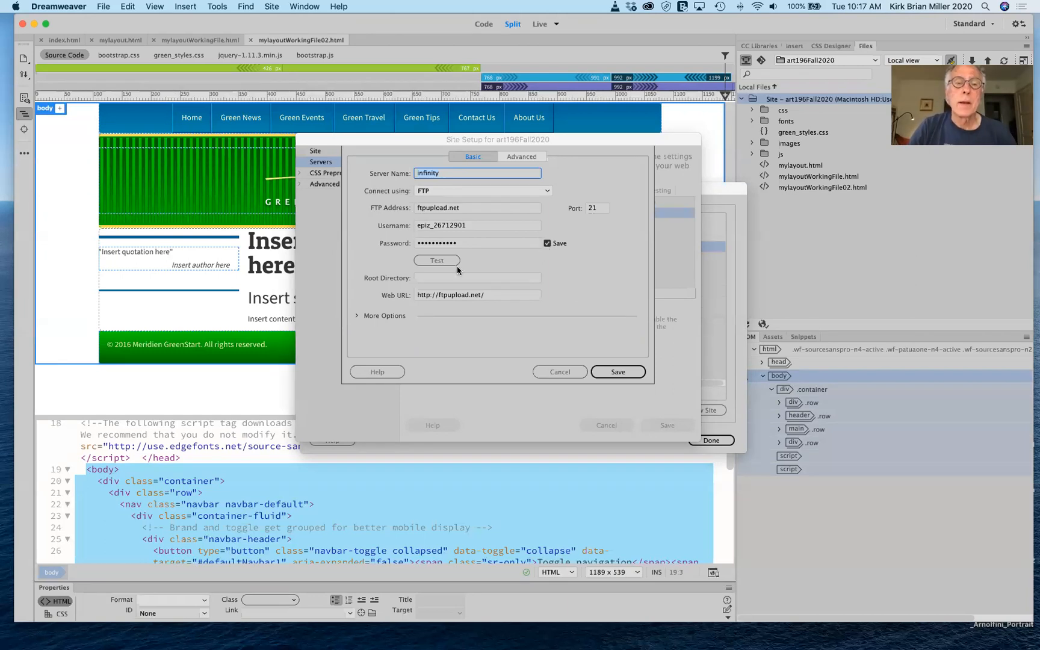
left_click(434, 261)
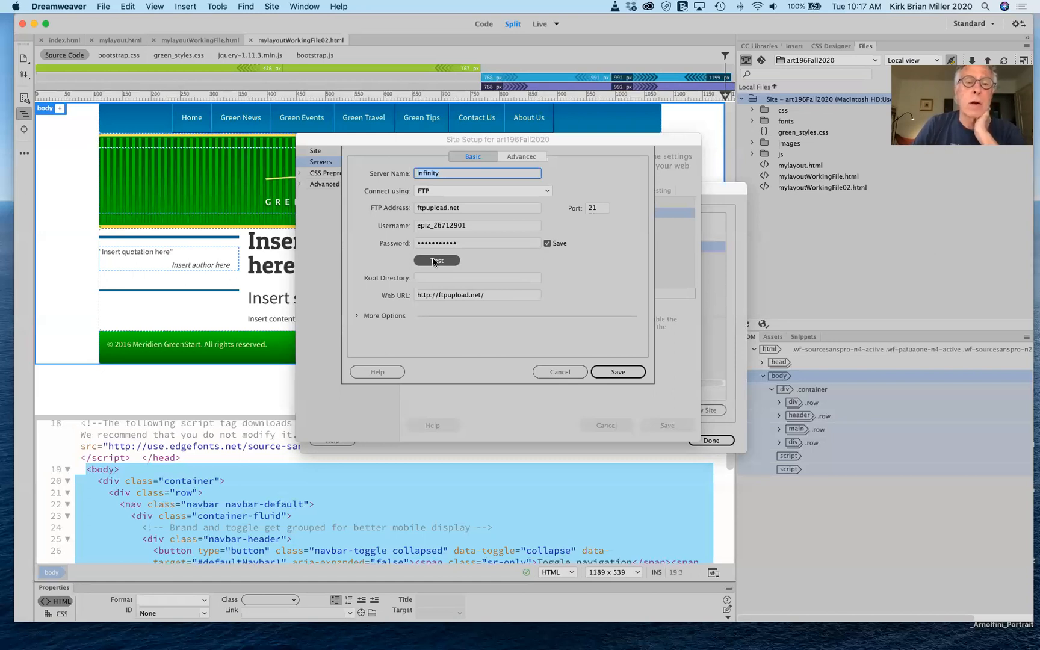
left_click(435, 261)
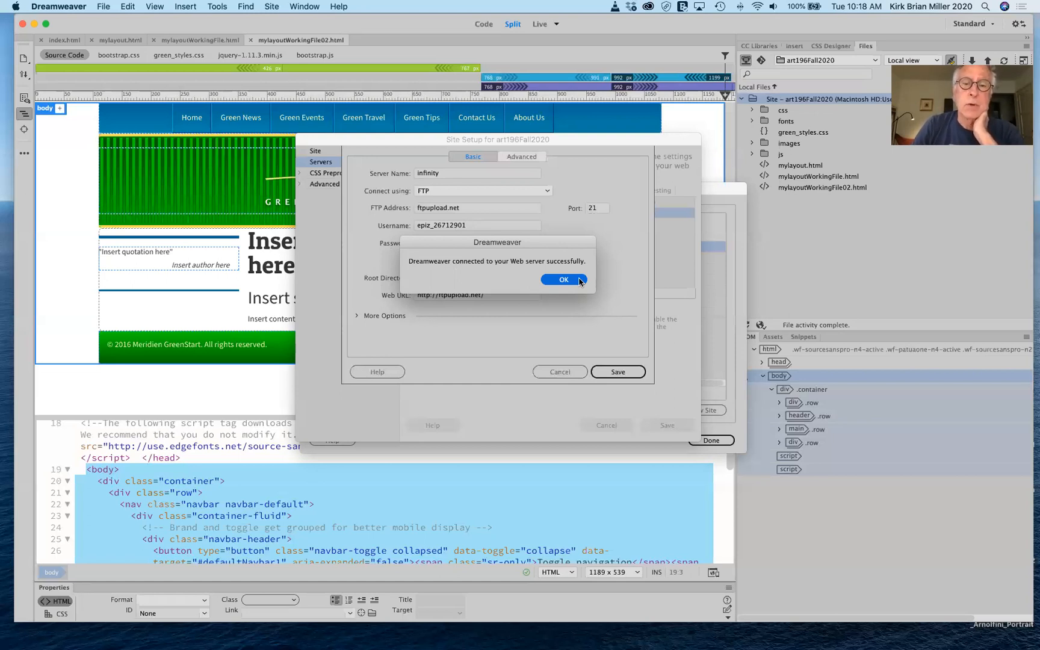
left_click(580, 280)
left_click(619, 373)
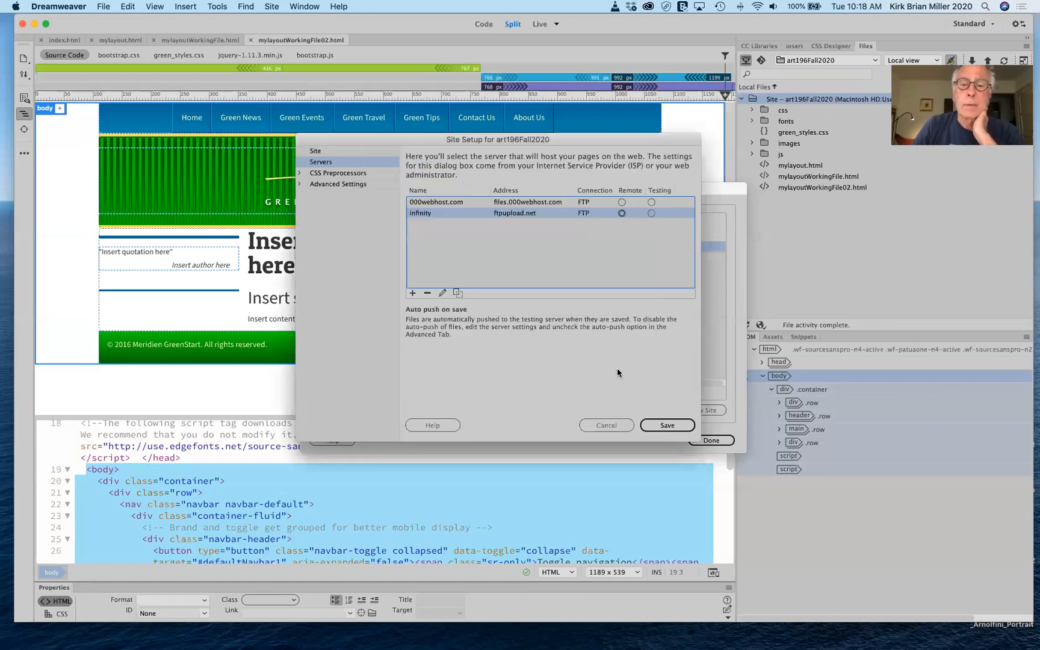
Save the site setup, then export art196Fall2020 as a settings backup including login details
left_click(684, 426)
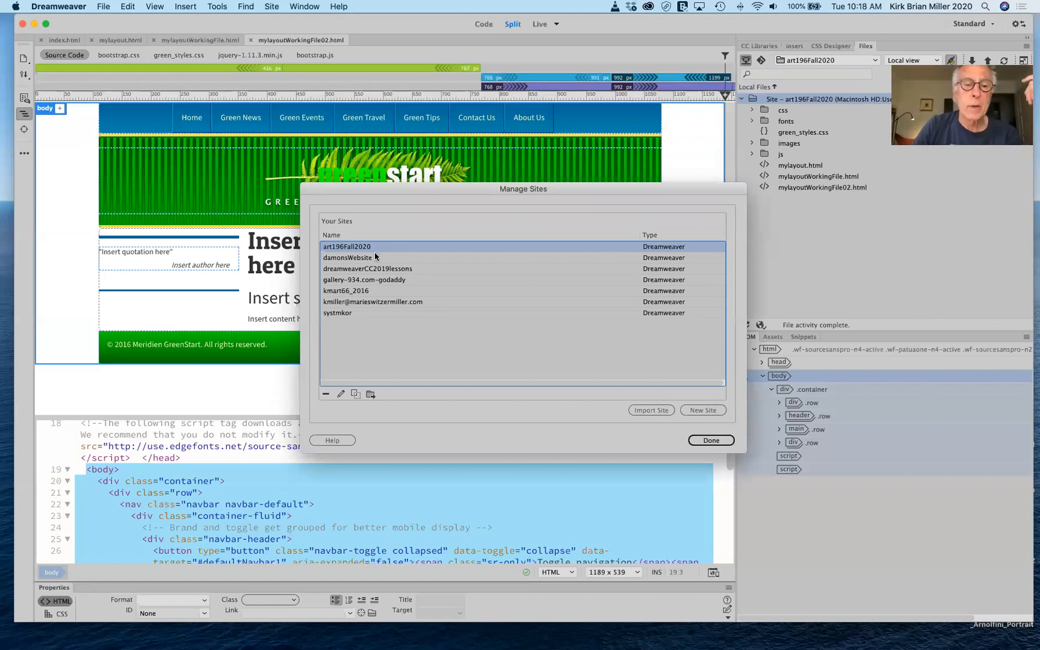
left_click(372, 395)
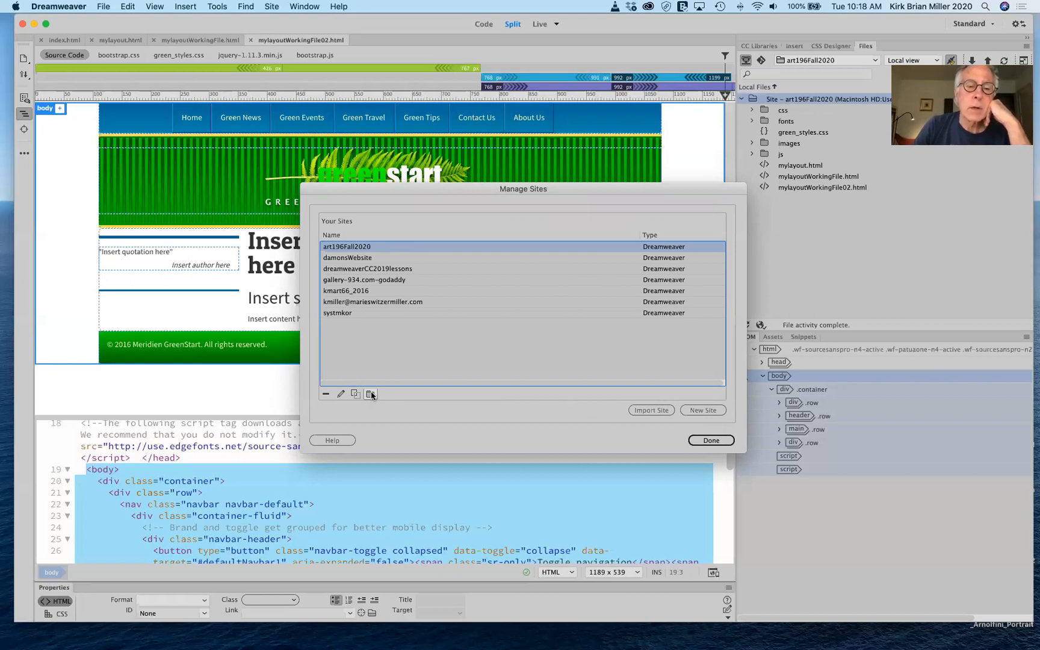
left_click(371, 395)
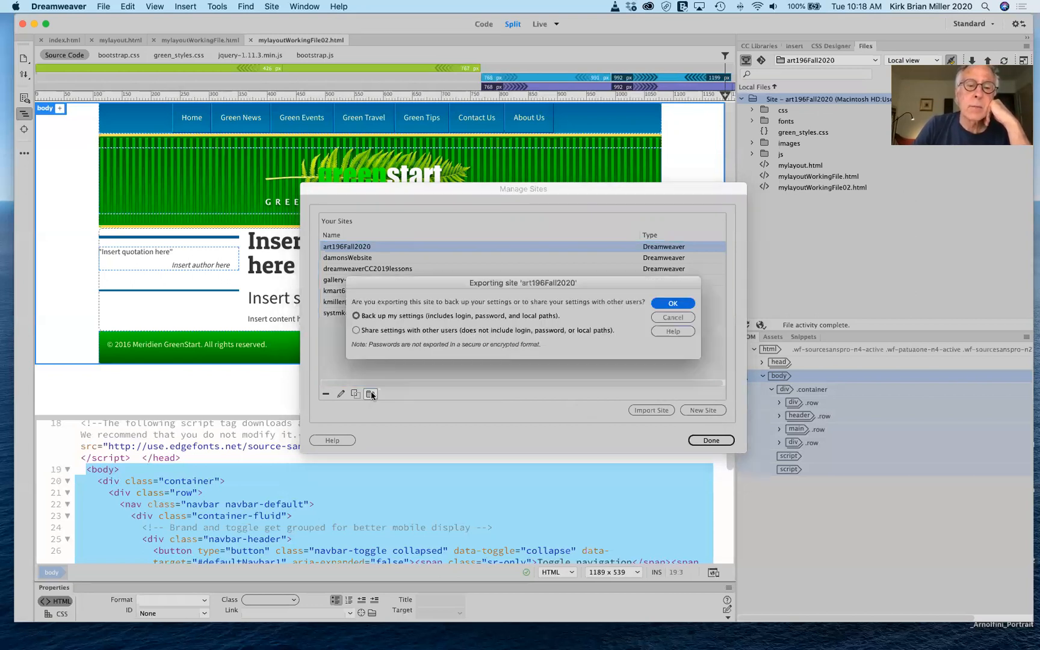
left_click(370, 316)
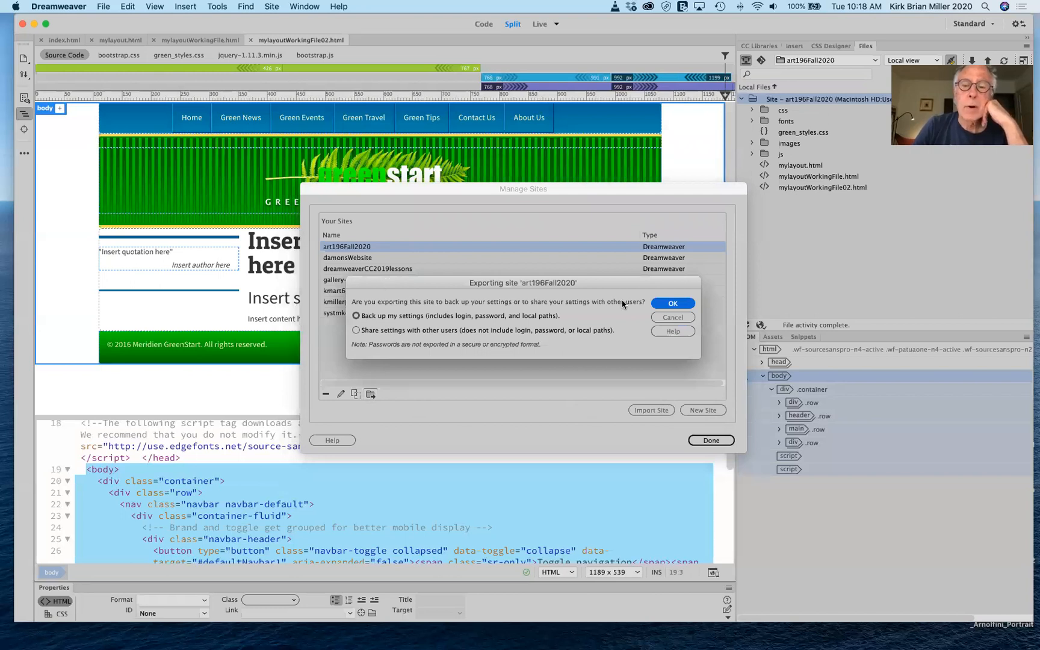
left_click(675, 305)
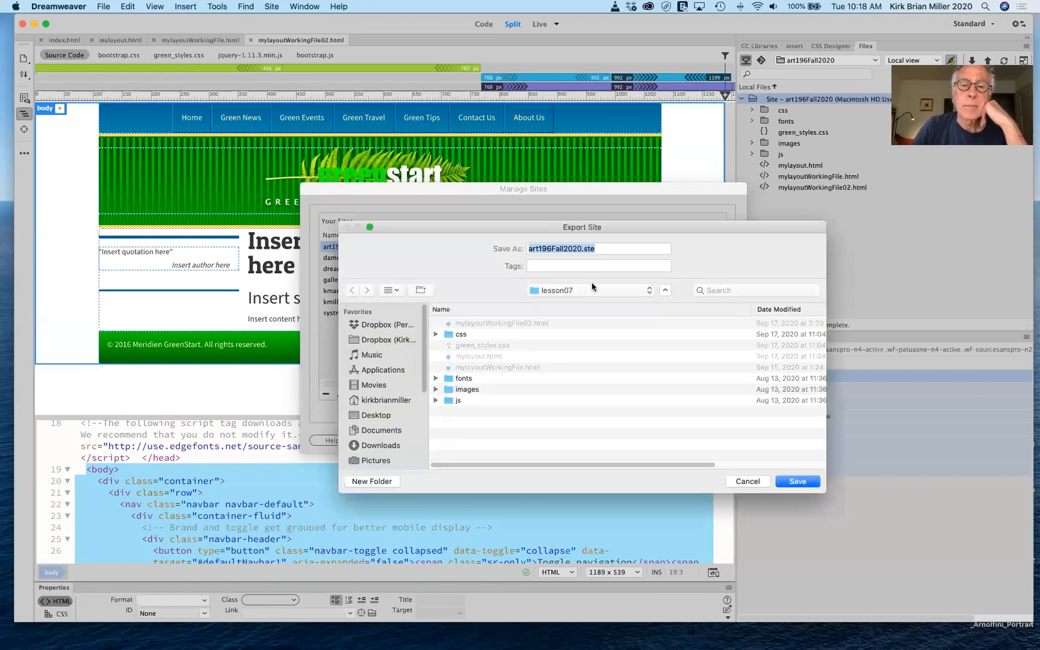
Export the site file as art196Fall2020_03.ste into the DWCC2017_Lesson_Files folder
left_click(560, 291)
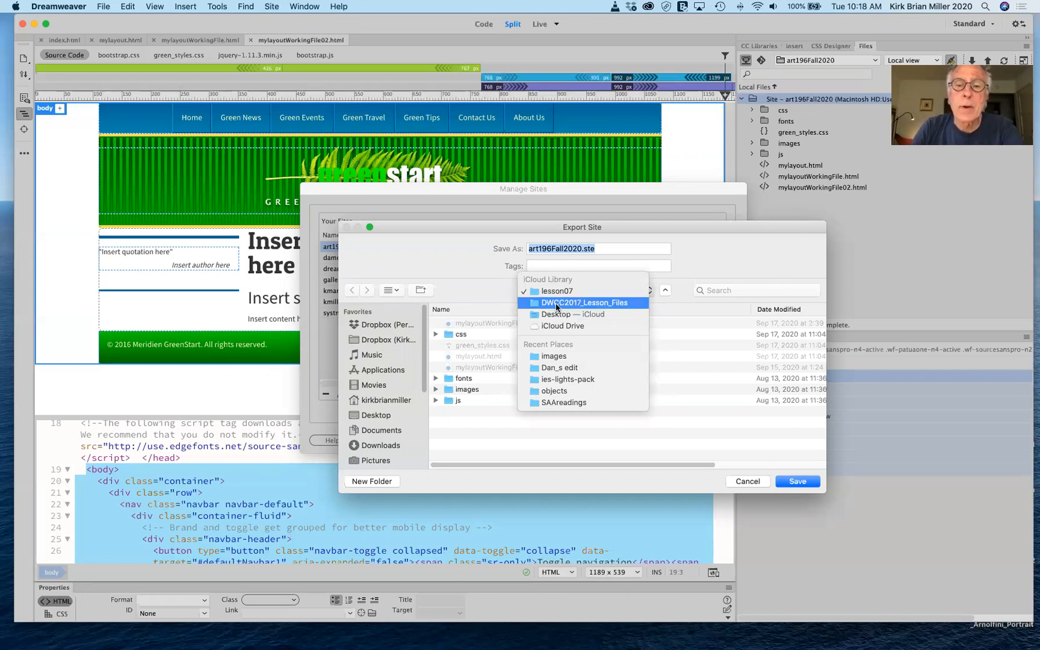
left_click(556, 304)
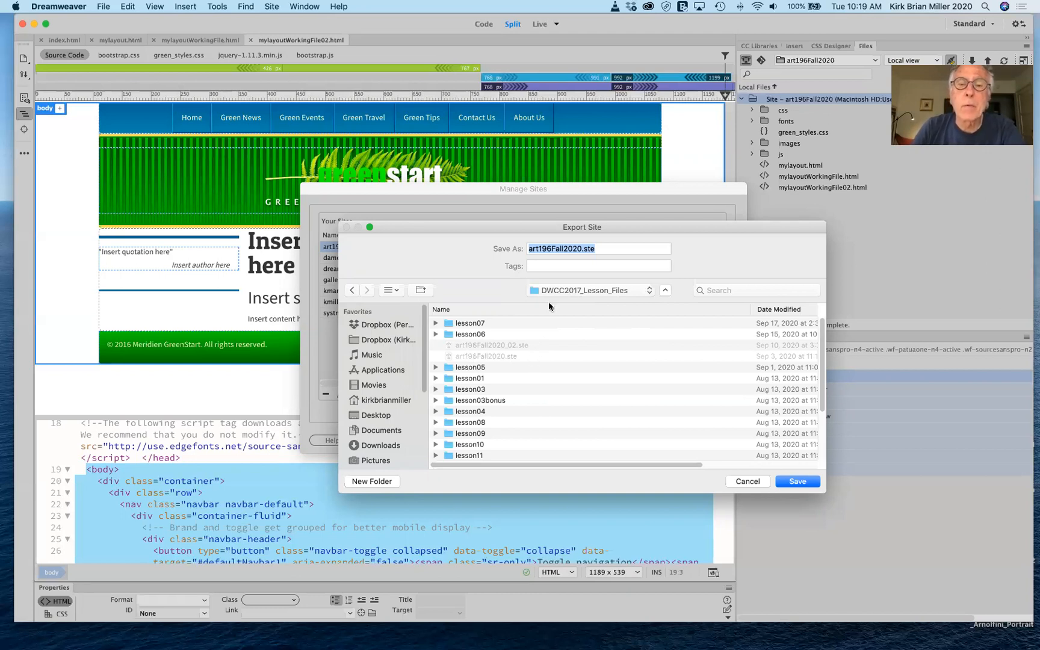
left_click(583, 257)
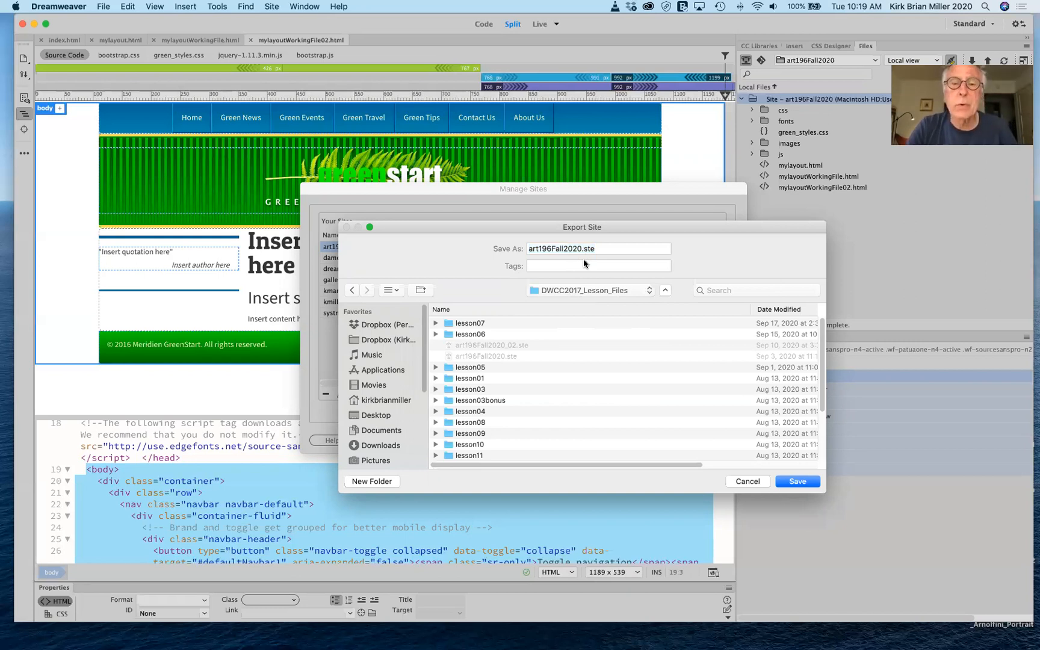
type("_")
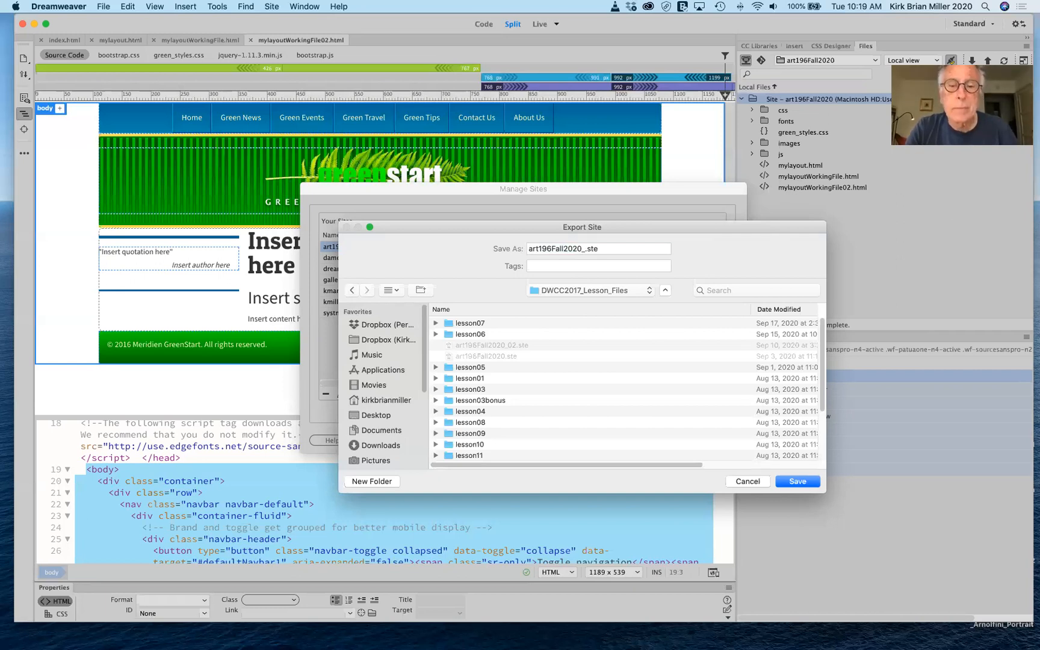
type("03")
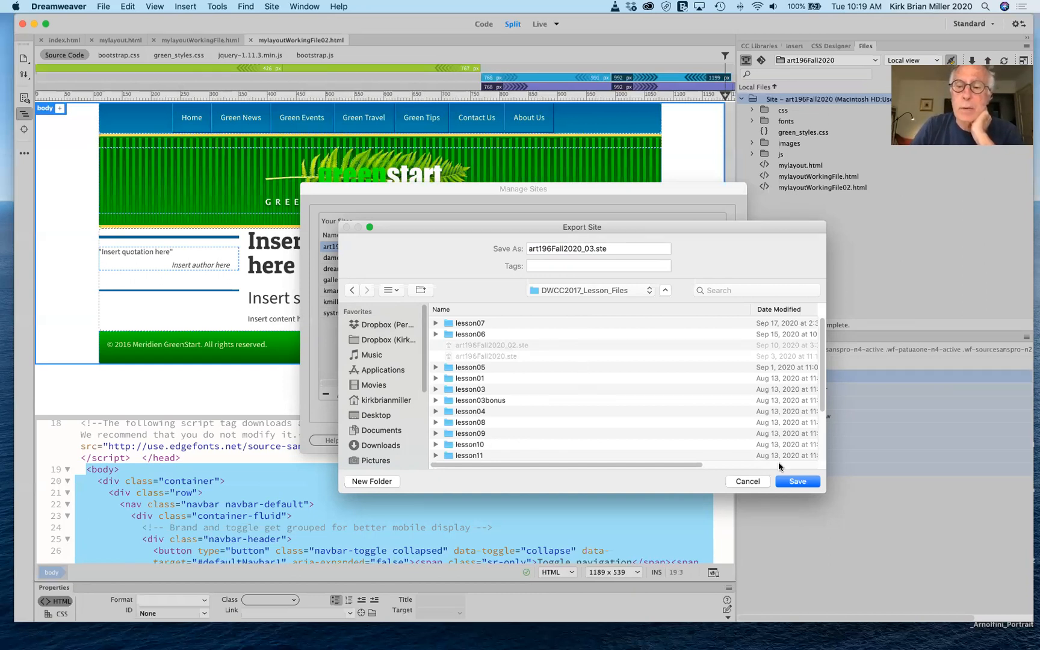
left_click(797, 482)
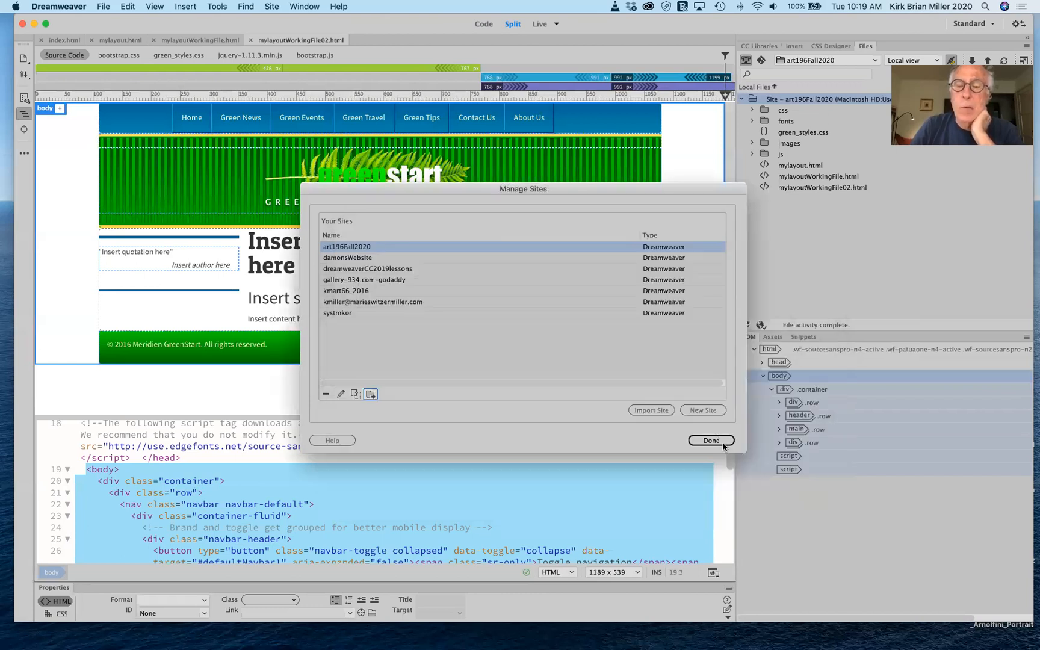
Close Manage Sites with Done to return to mylayoutWorkingFile02.html
left_click(712, 441)
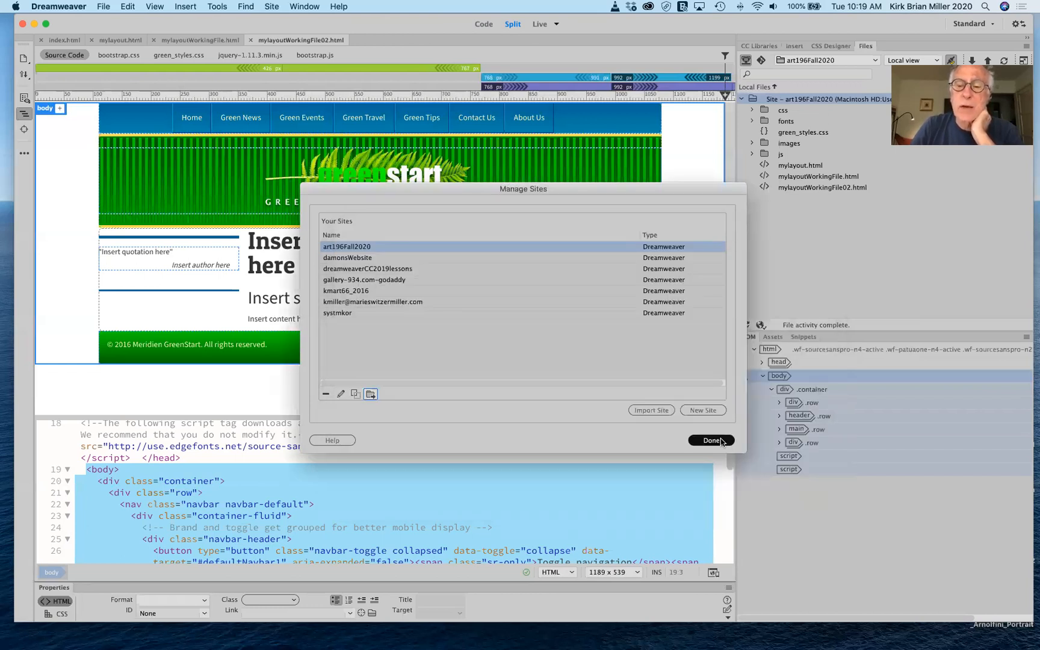
key("Return")
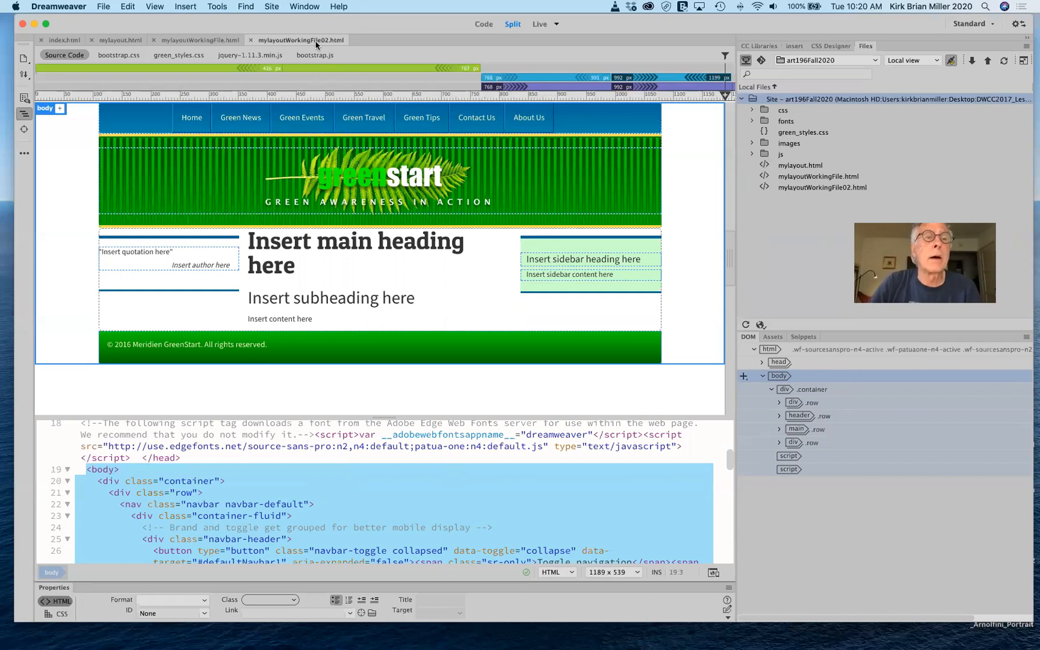
Save a copy of the layout page under the name index.html
left_click(102, 7)
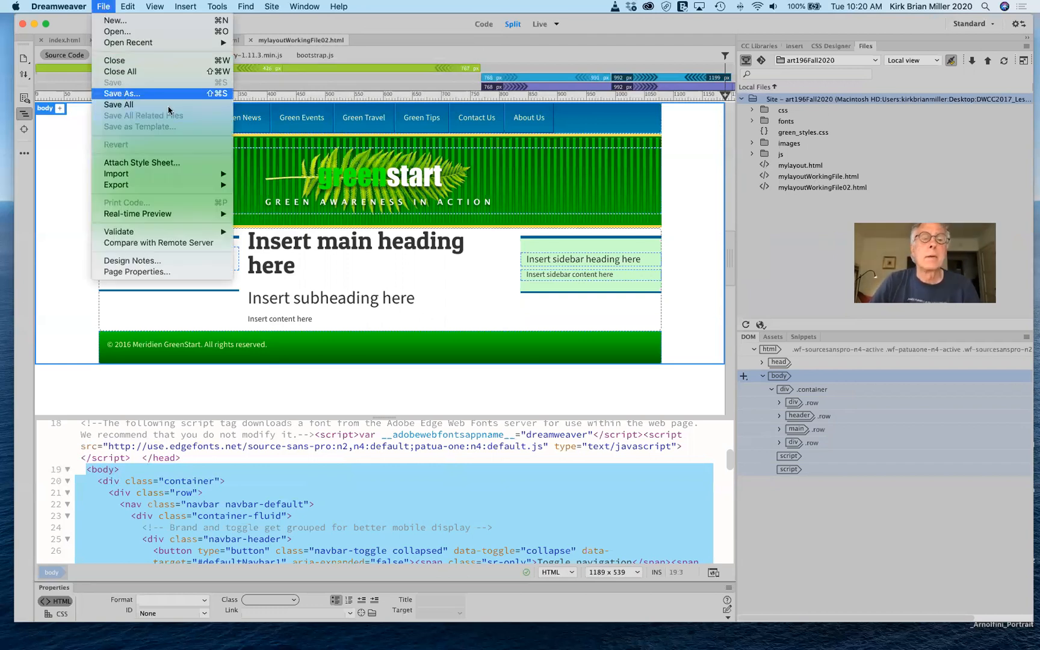
left_click(324, 114)
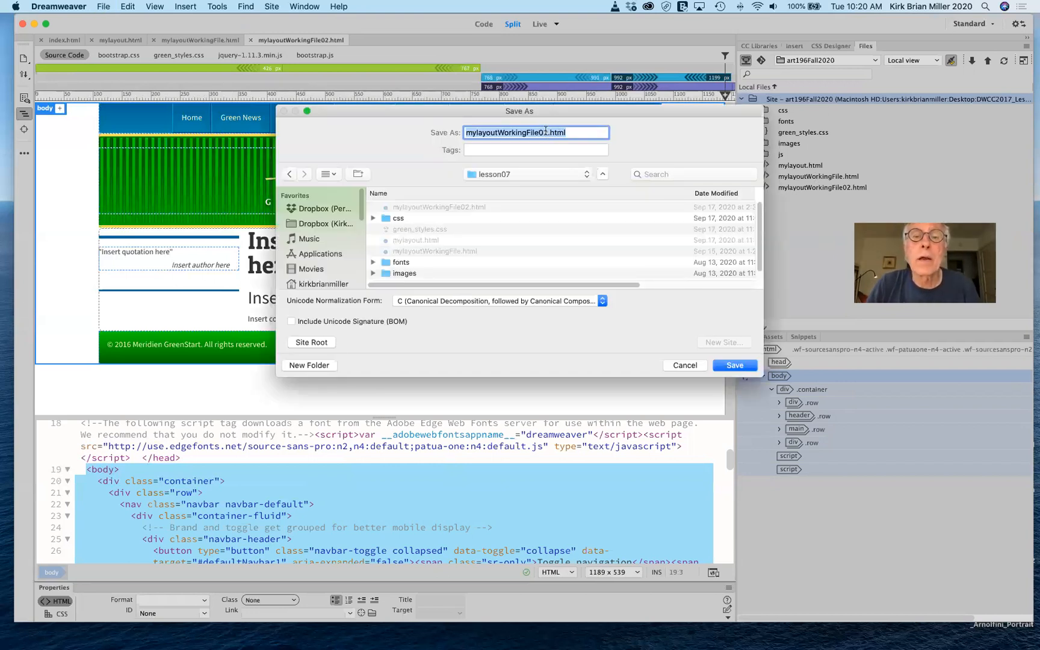
left_click(546, 132)
double_click(547, 132)
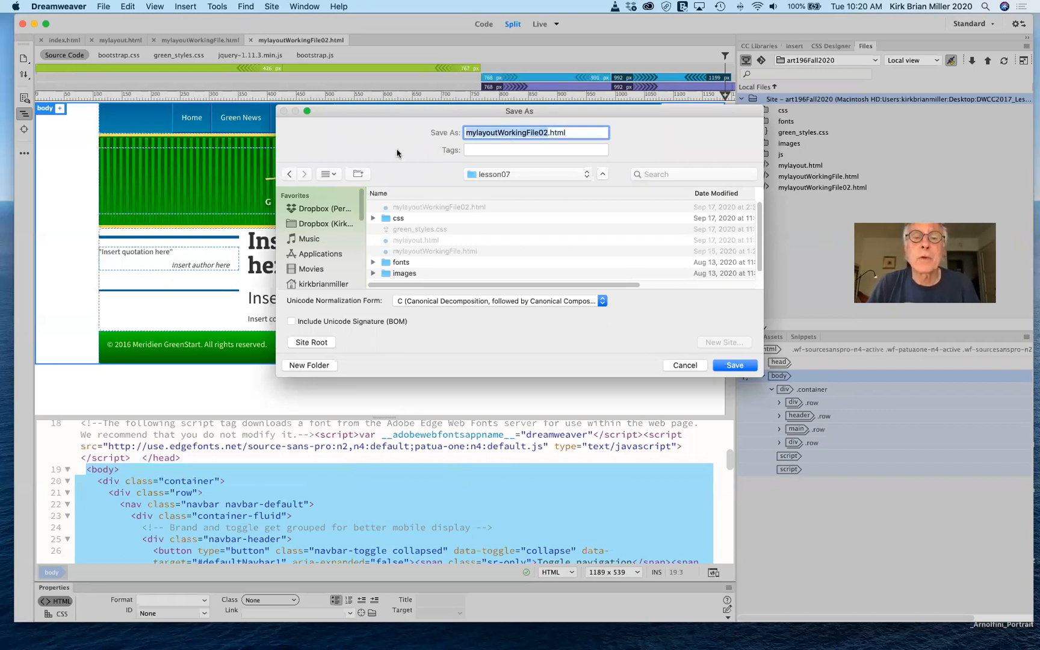
type("i")
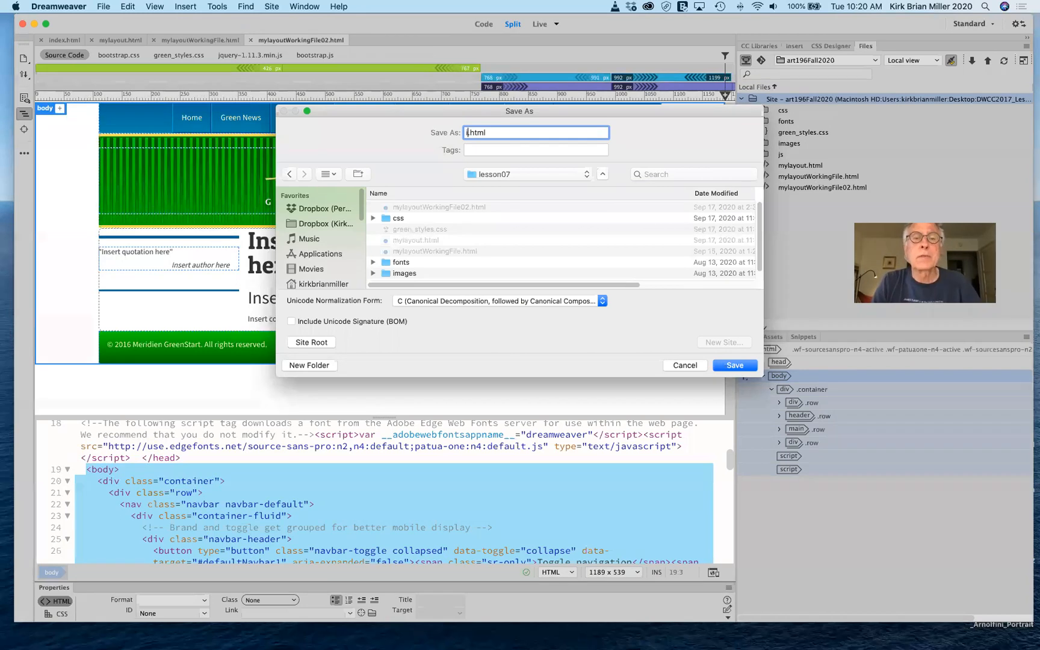
type("ndex")
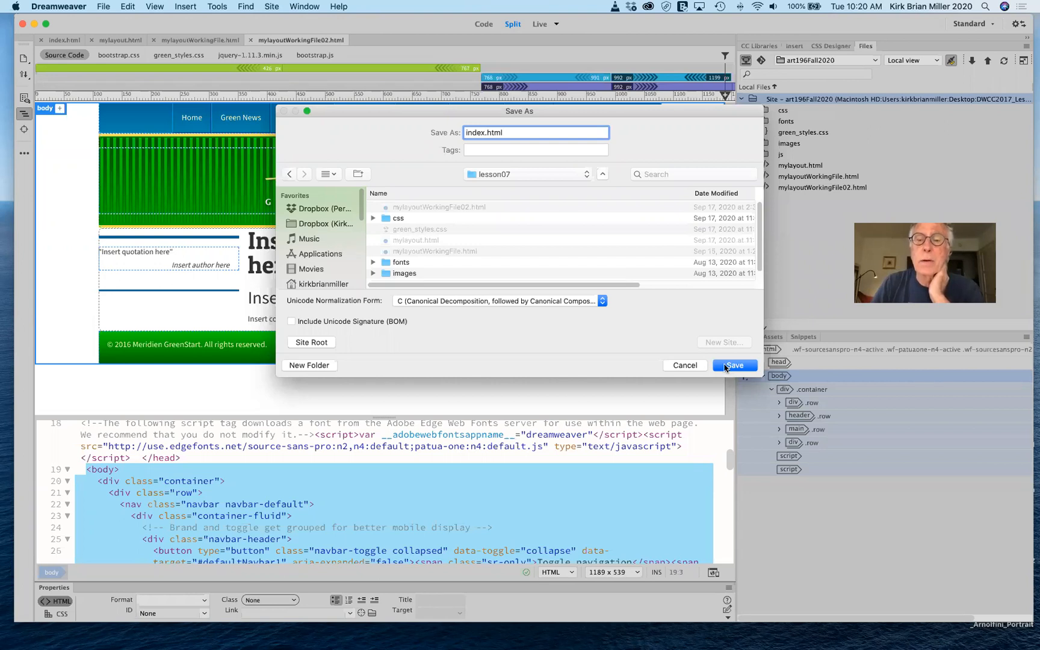
left_click(723, 366)
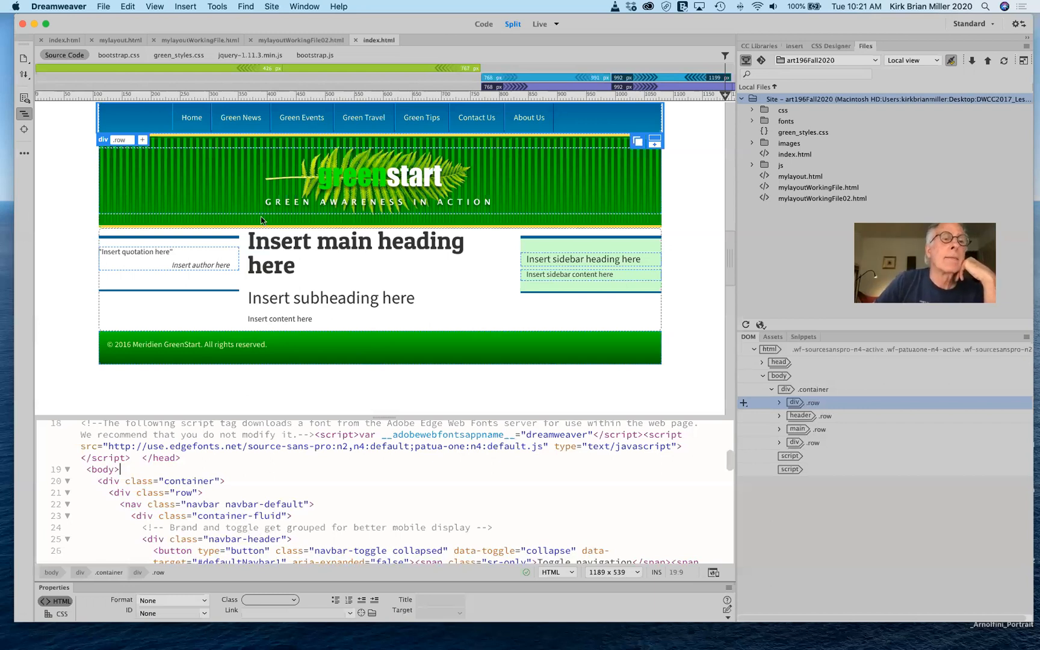
Bring up the Insert menu's HTML submenu showing the Meta option
key("Down")
key("Down")
key("Down")
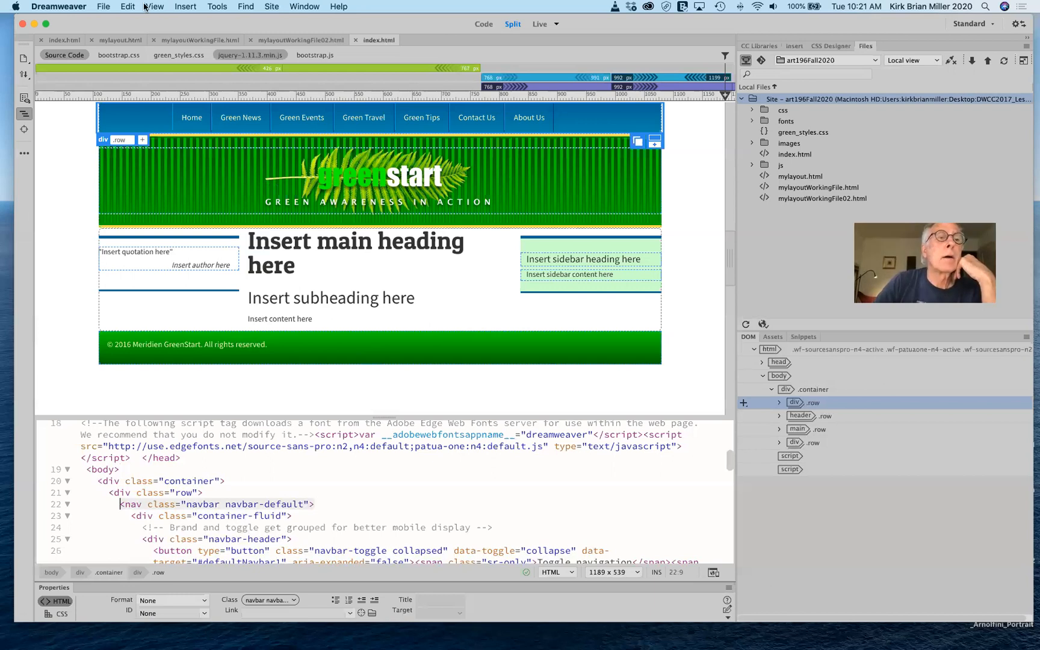
left_click(186, 6)
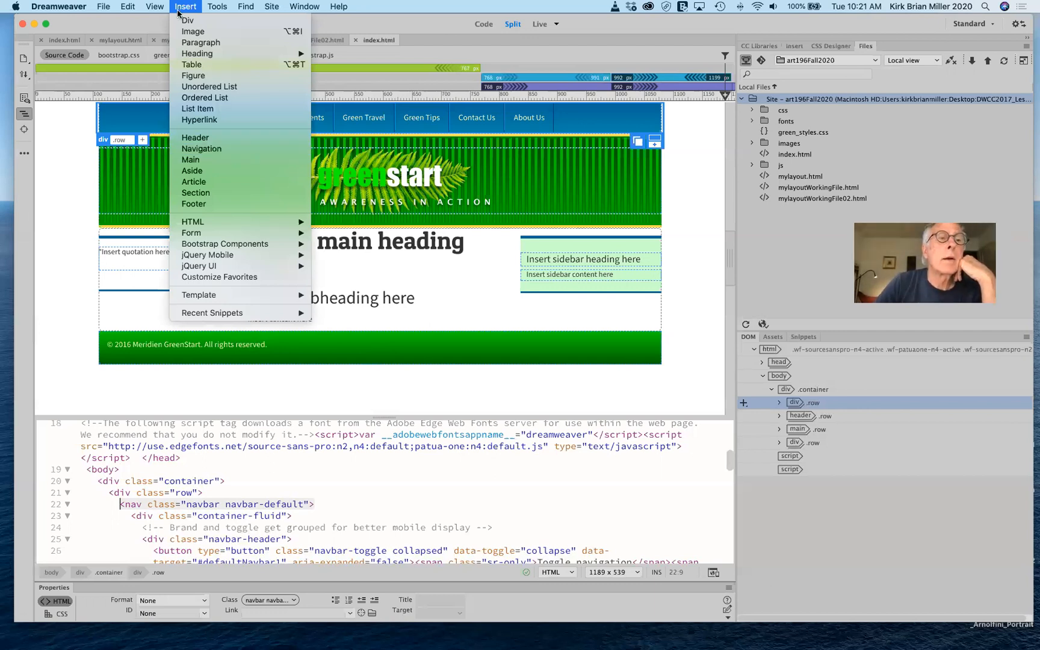
left_click(224, 372)
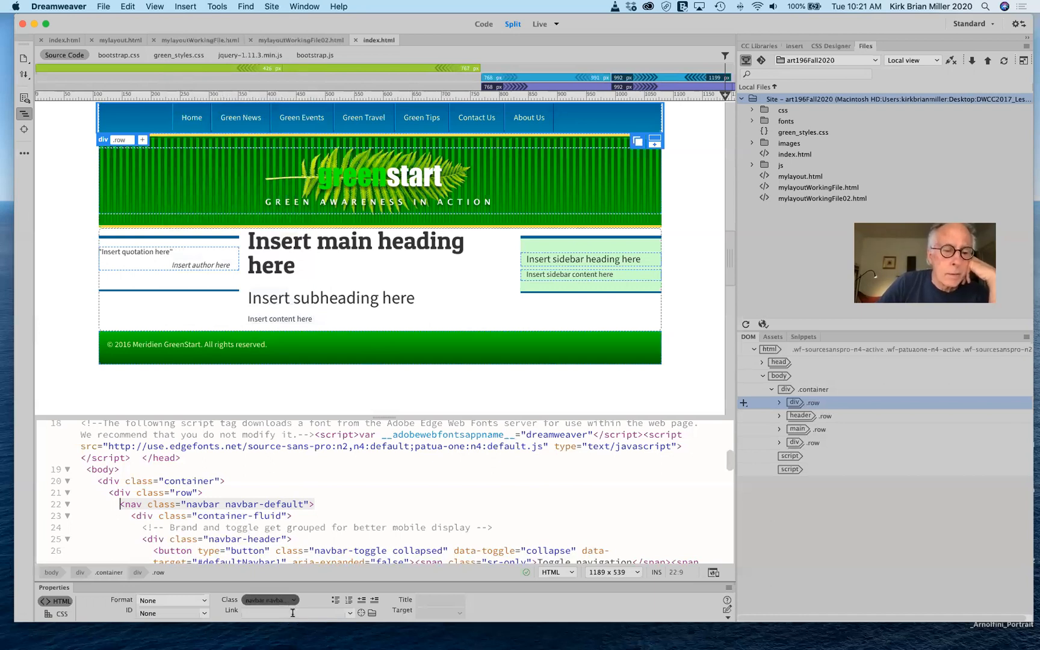
left_click(315, 612)
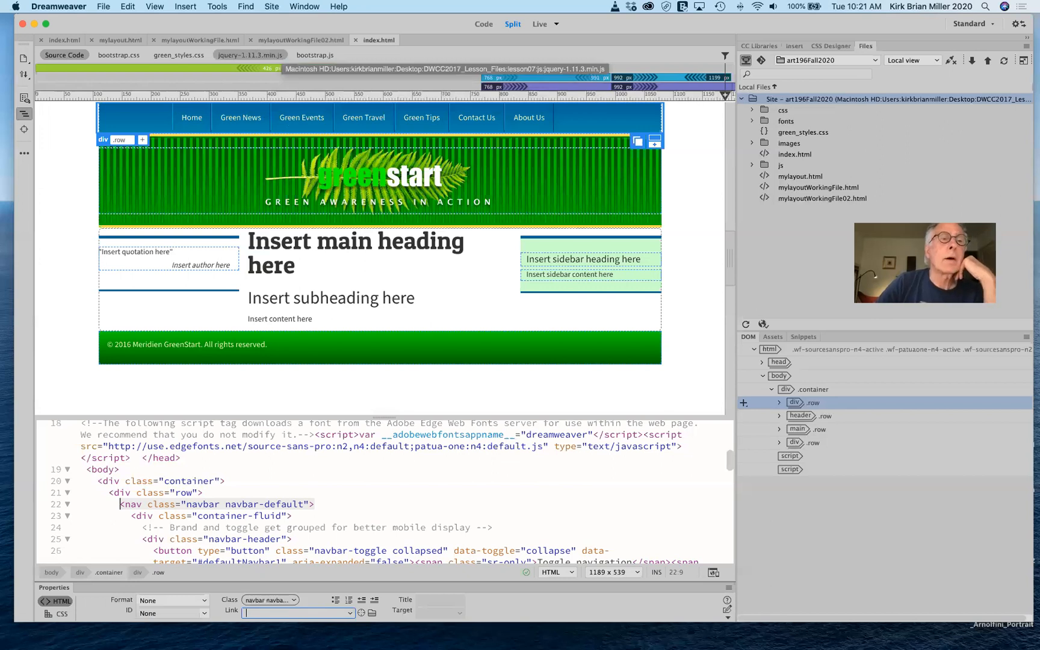
left_click(190, 7)
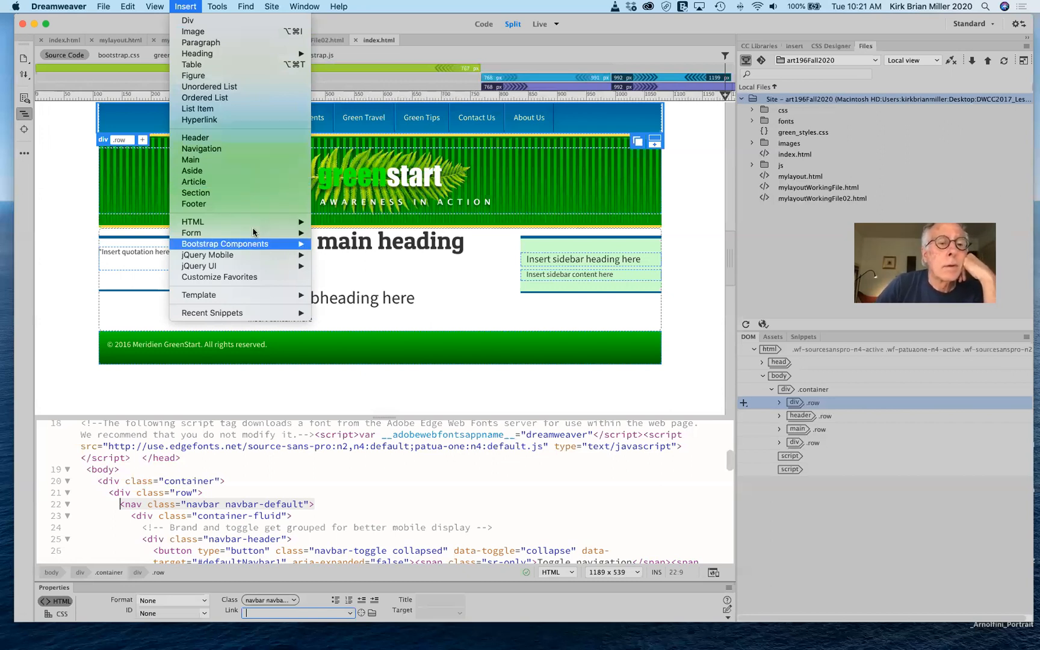
mouse_move(251, 231)
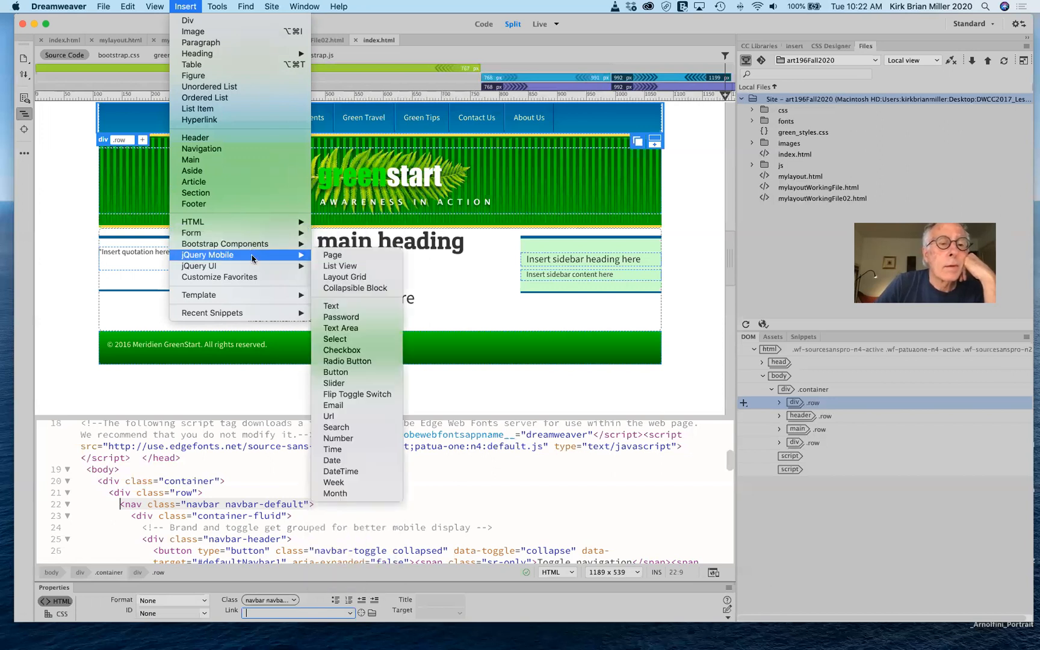
mouse_move(251, 260)
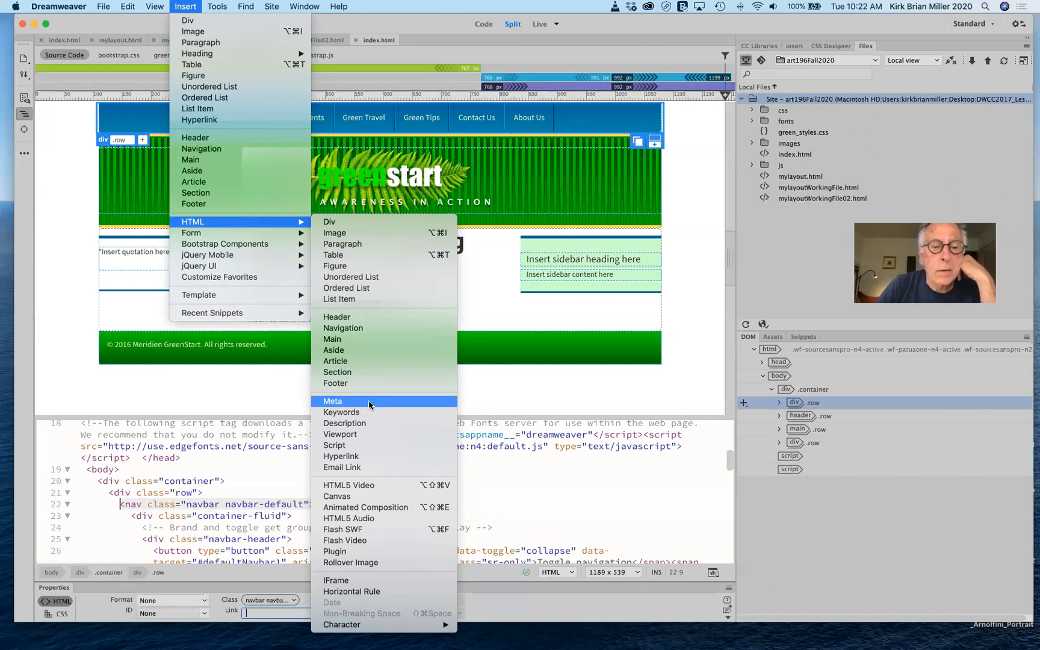
Start Insert > HTML > Meta, cancel the Meta dialog, and select the page body
left_click(369, 402)
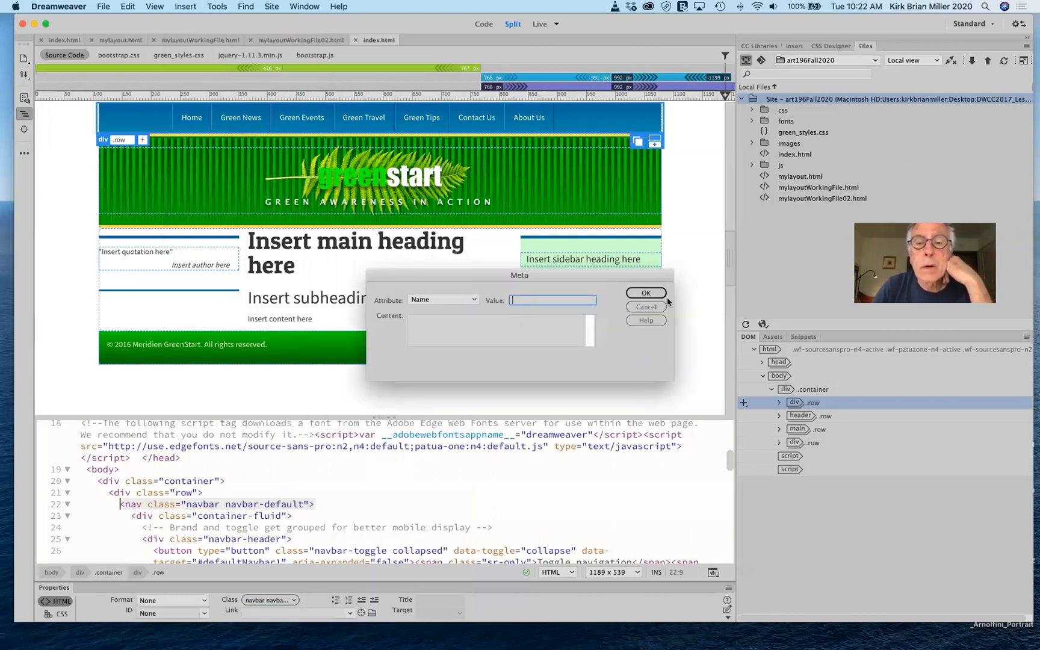
left_click(646, 306)
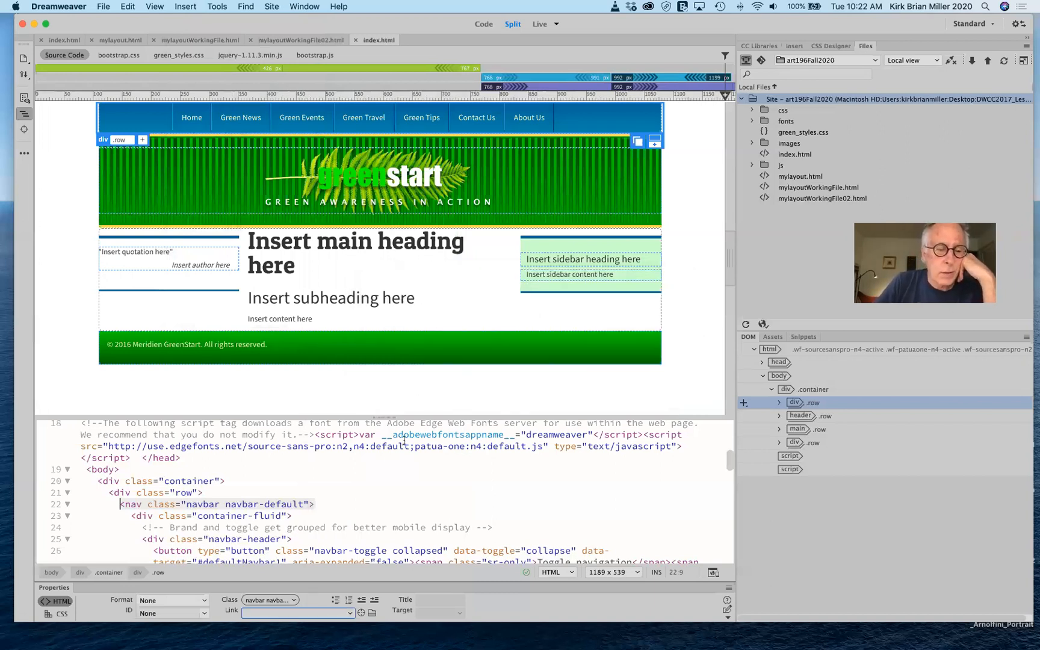
scroll(404, 442, "down", 2)
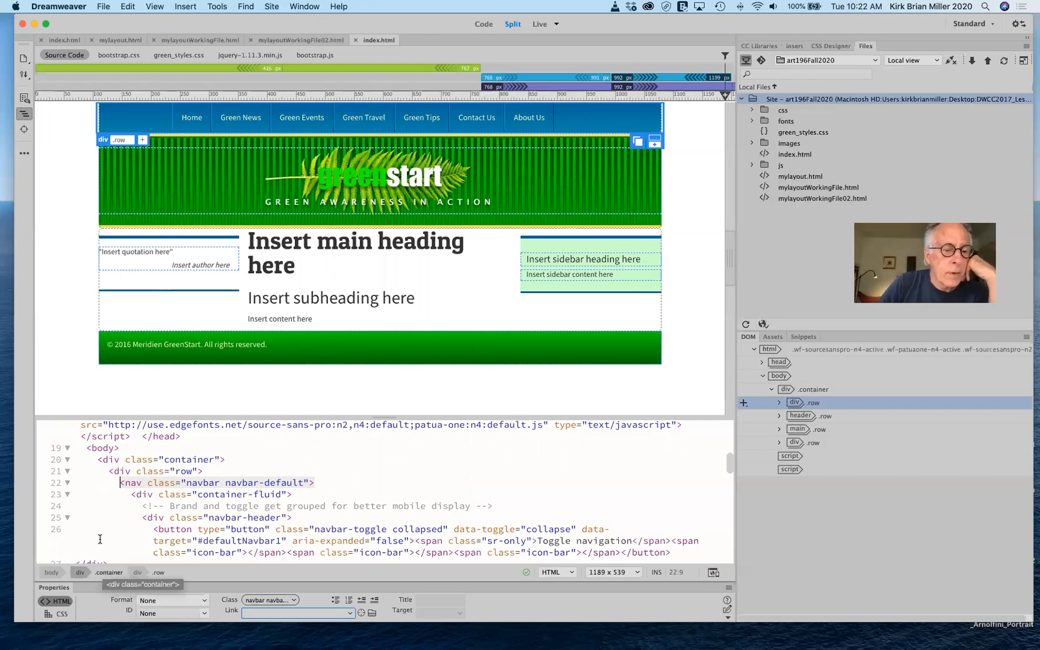
left_click(52, 572)
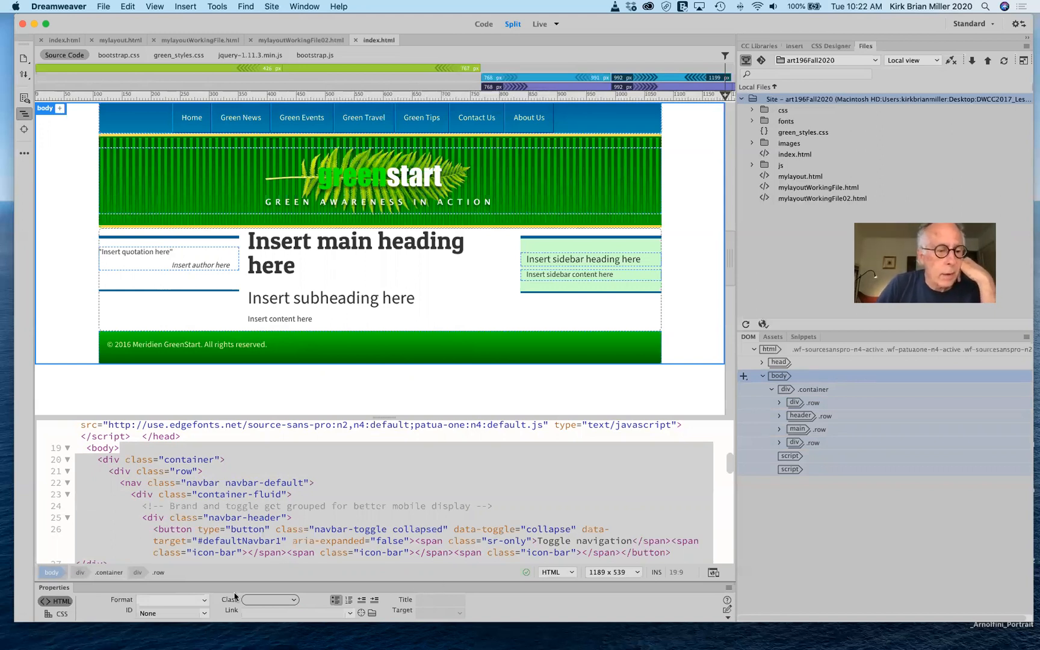
Float the Properties panel over the design view, then move it back to the bottom
left_click_drag(125, 483, 192, 255)
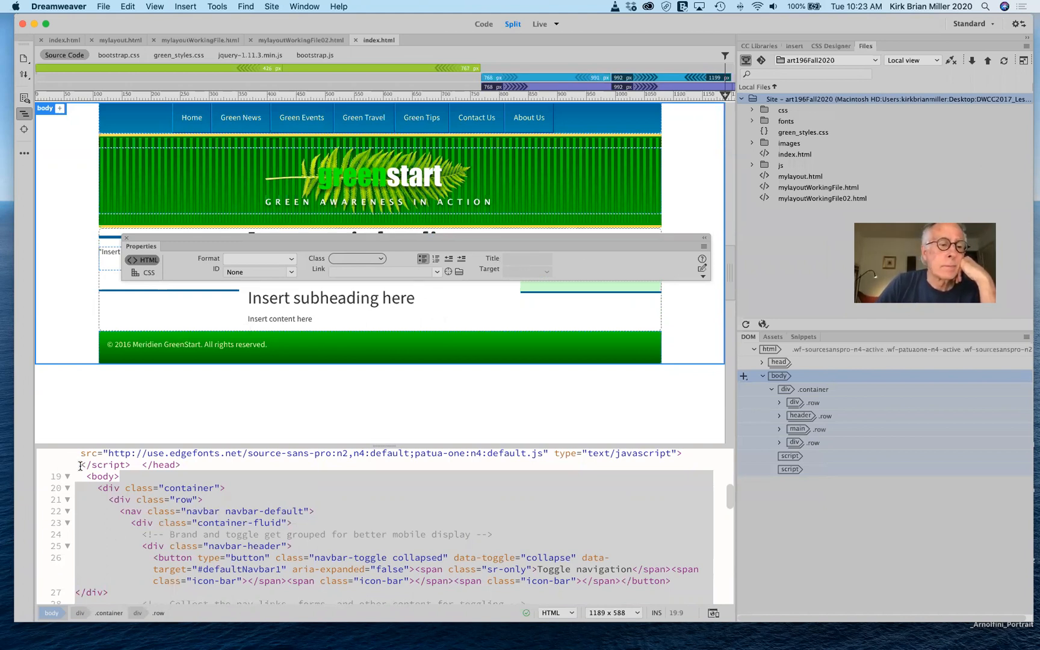
left_click(120, 477)
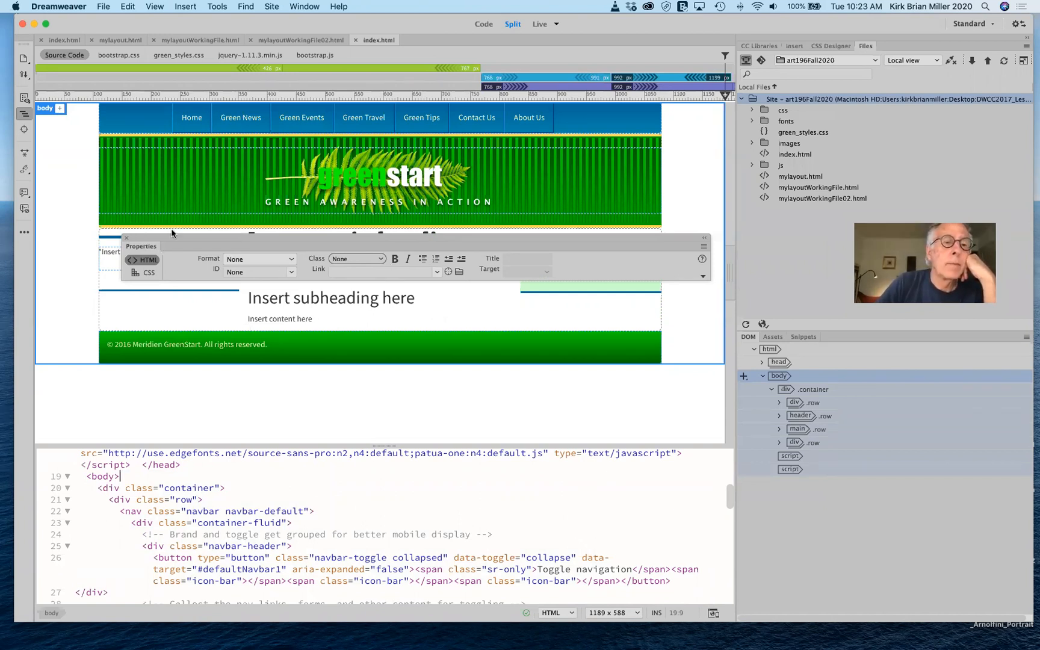
left_click_drag(172, 236, 125, 521)
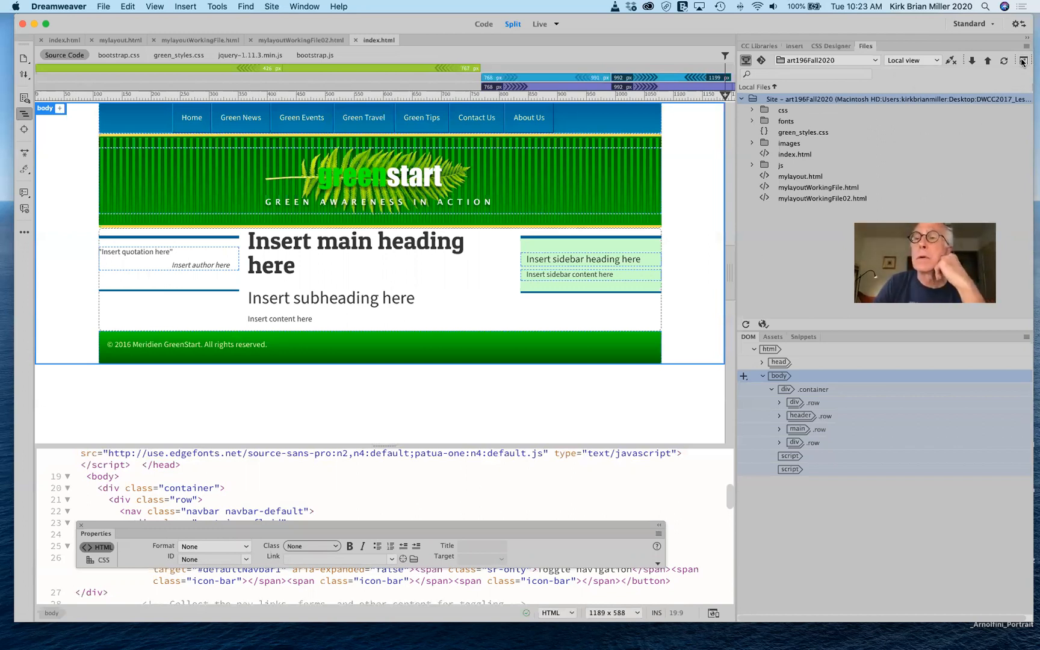
Expand the Files panel and connect to the remote hosting server
left_click(1024, 62)
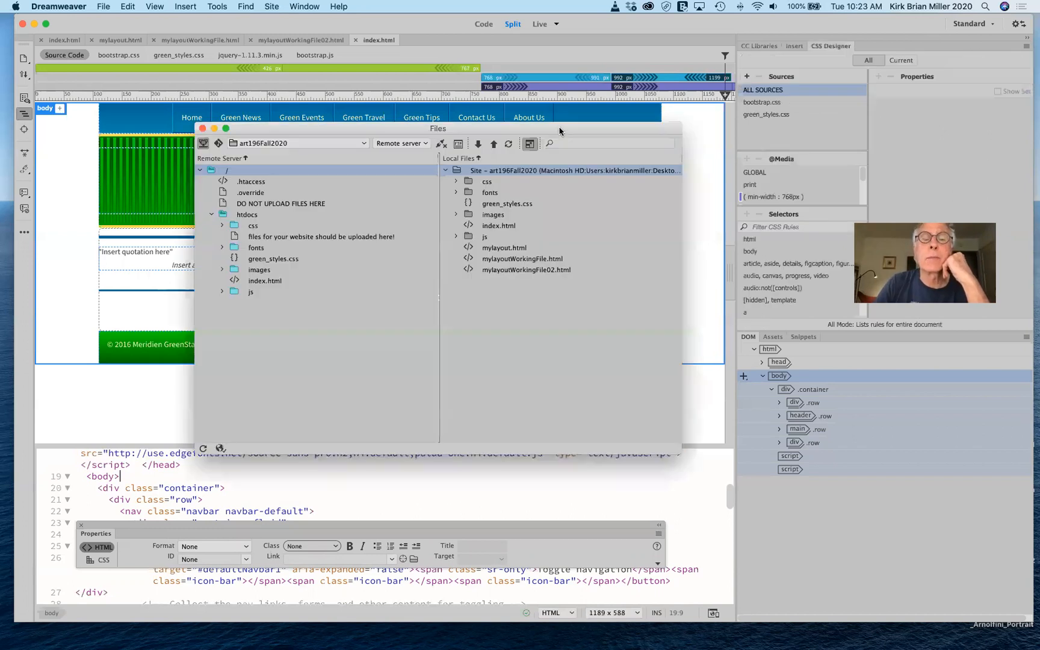
left_click_drag(538, 126, 487, 119)
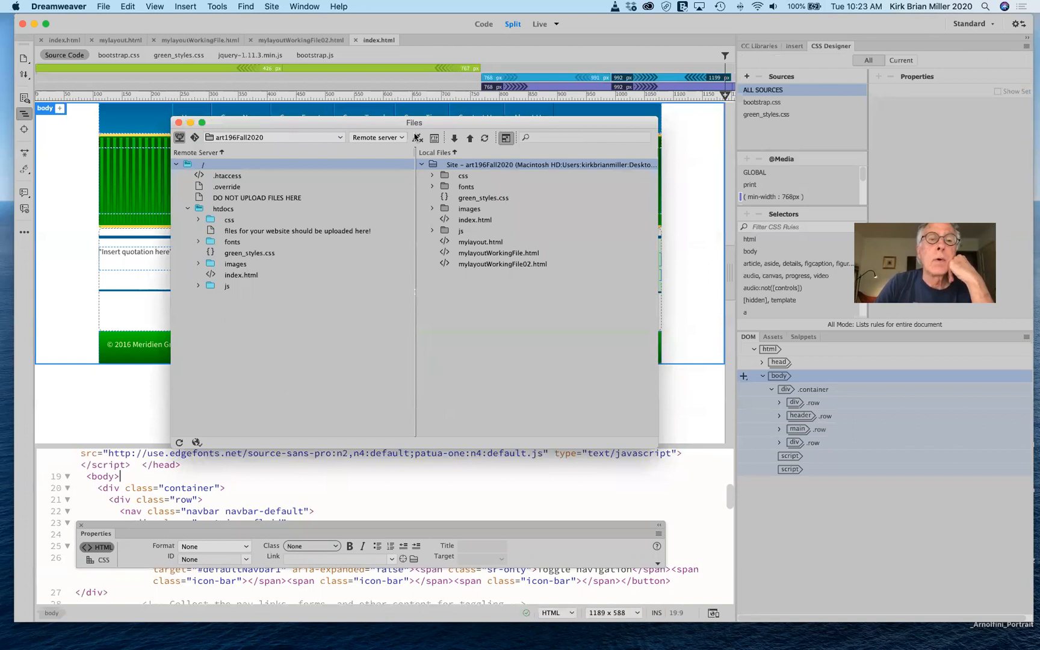
left_click(418, 138)
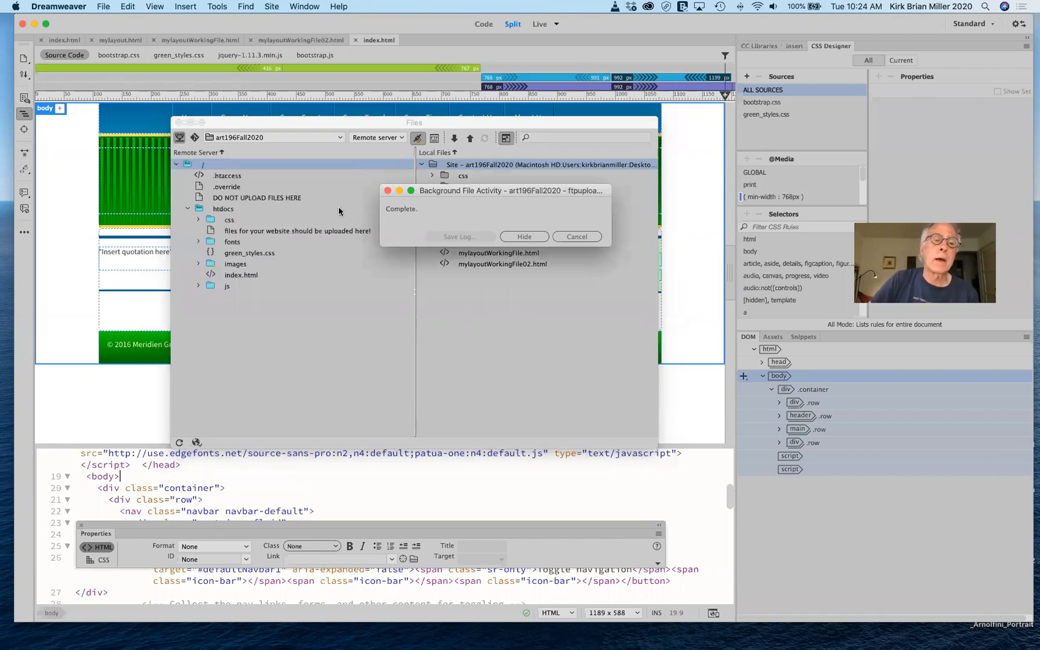
Expand the remote htdocs folder and select the local index.html
left_click(187, 209)
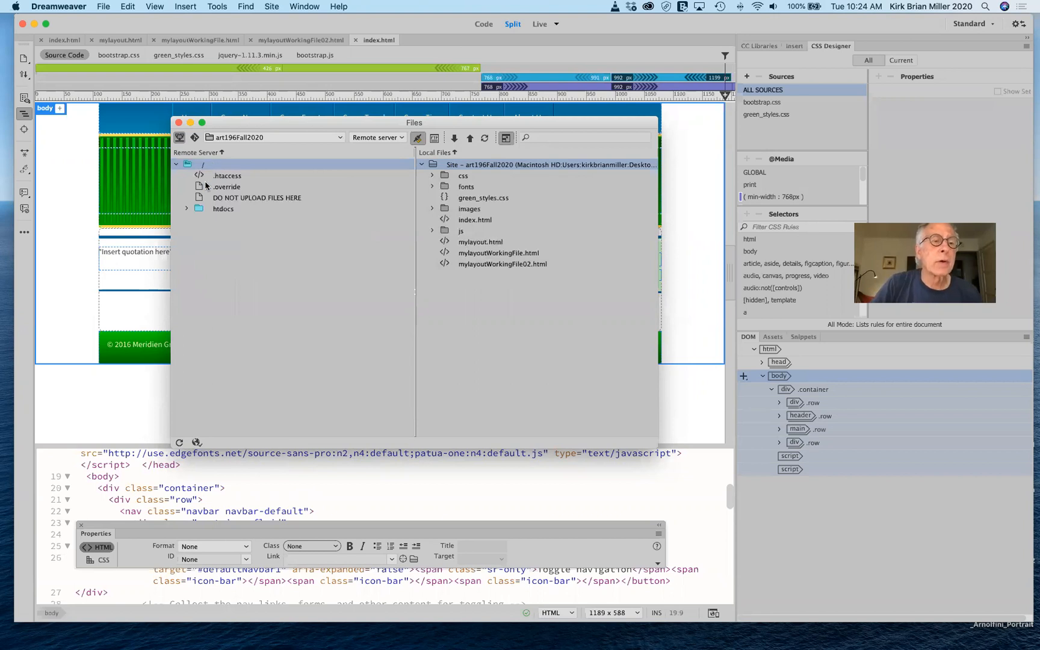
left_click(175, 164)
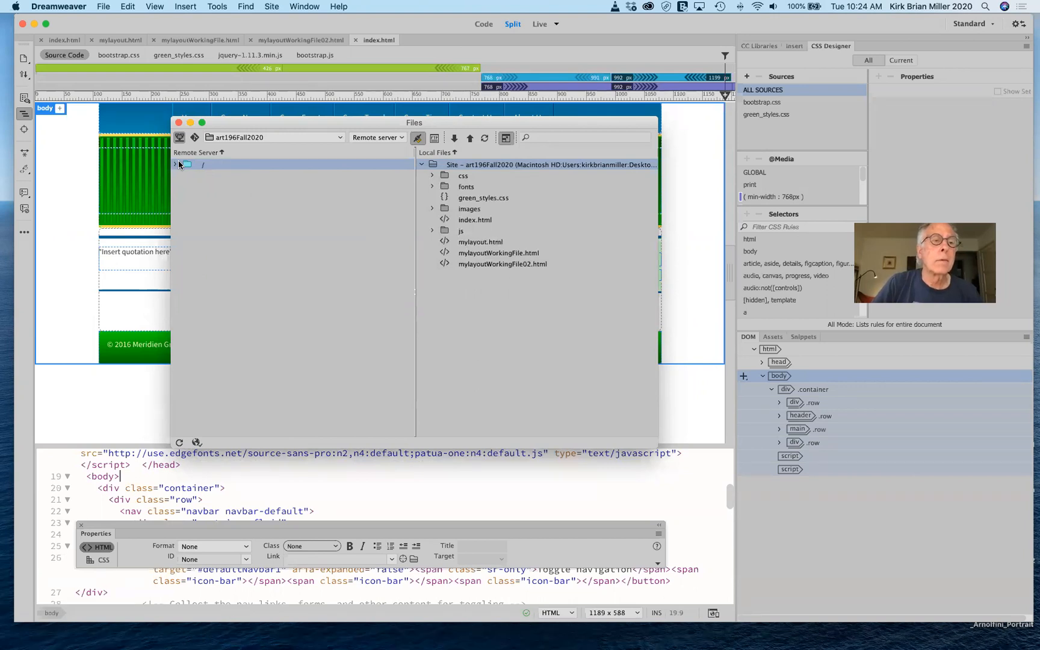
left_click(175, 165)
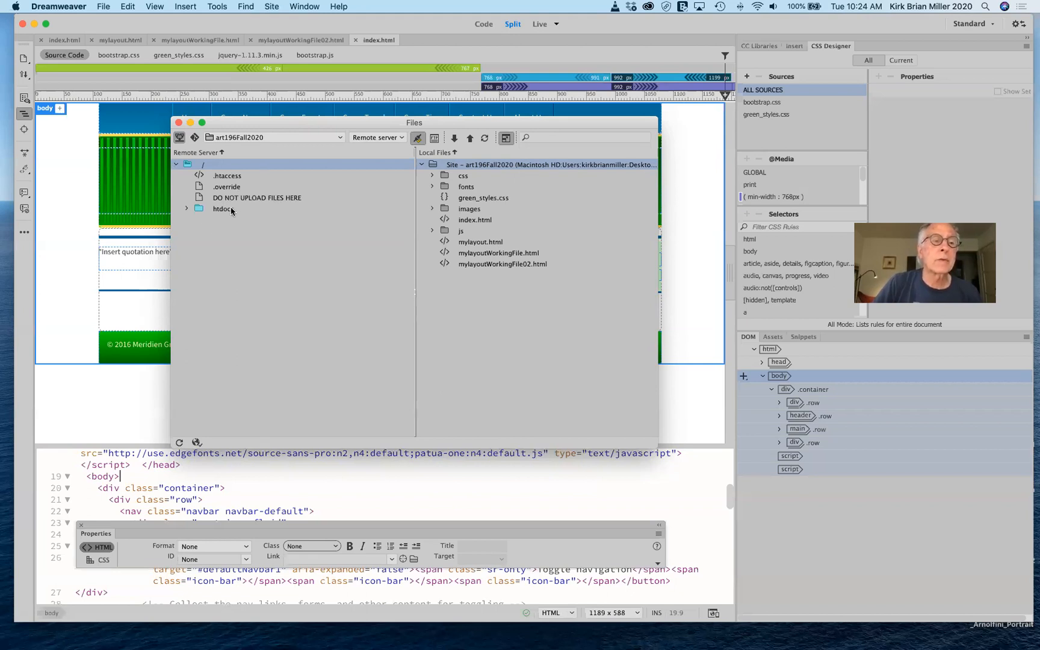
left_click(189, 212)
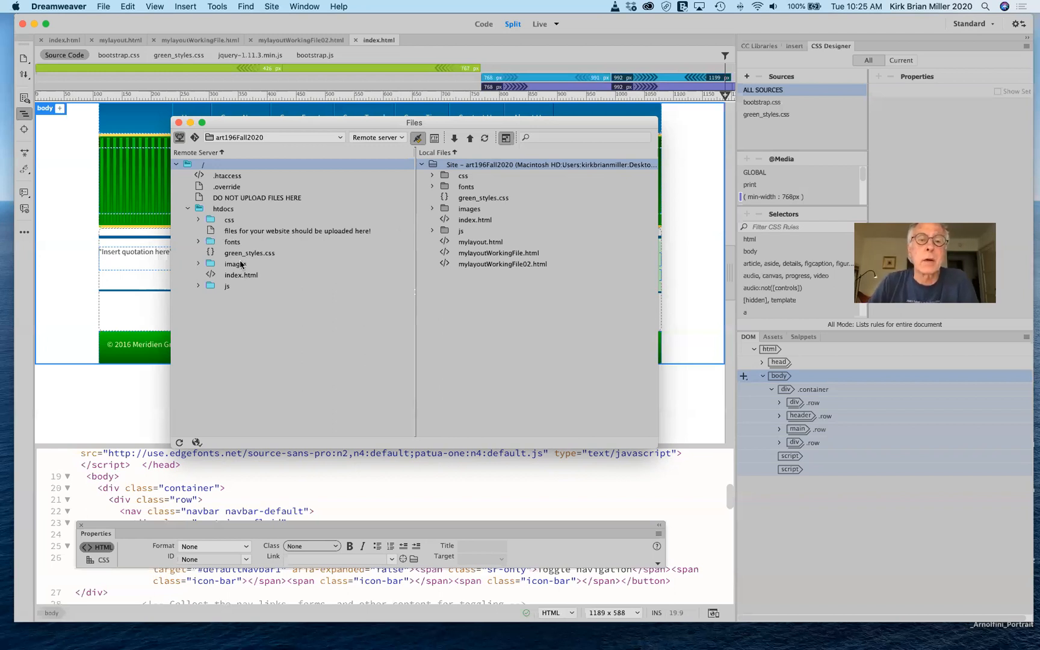
left_click(444, 220)
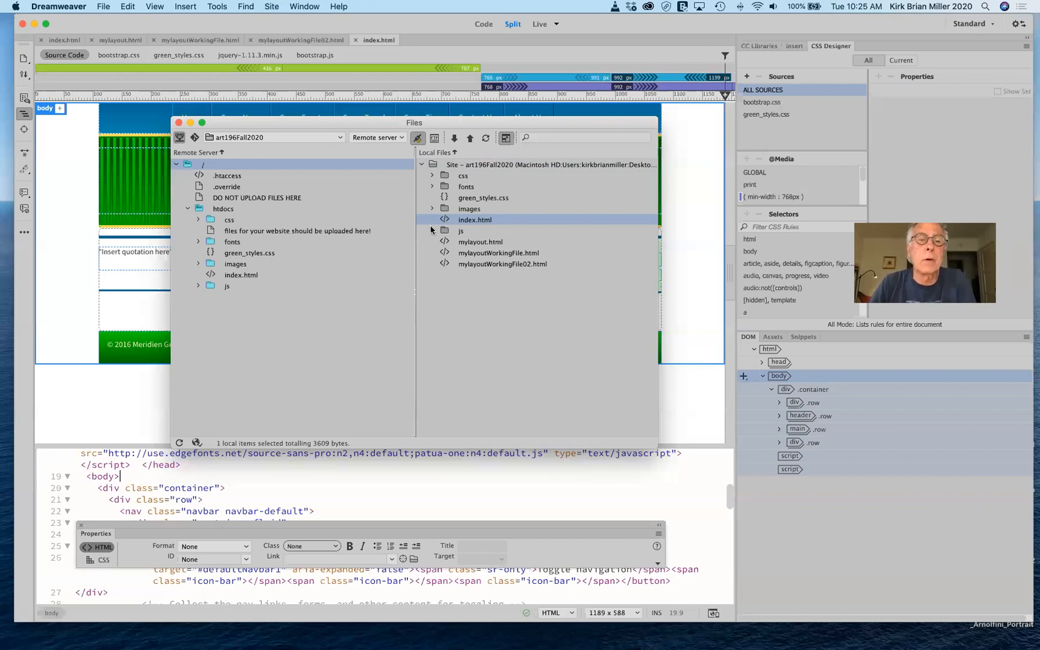
left_click_drag(444, 222, 214, 268)
left_click_drag(311, 257, 212, 298)
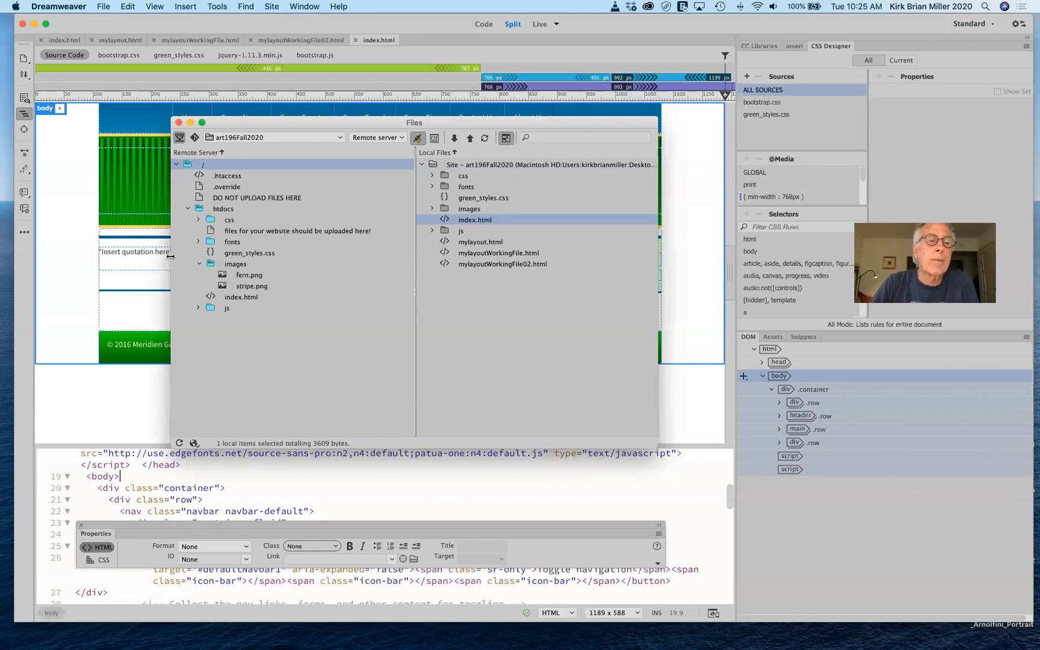
left_click(200, 265)
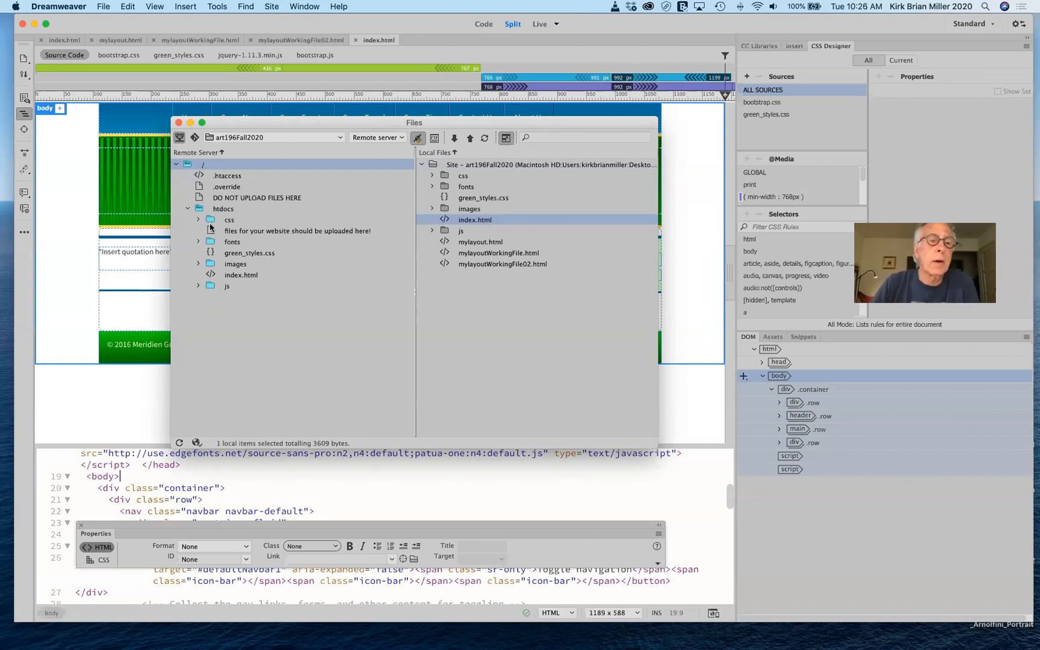
Delete the remote green_styles.css so htdocs holds only css, fonts, images, js and index.html
left_click(210, 254)
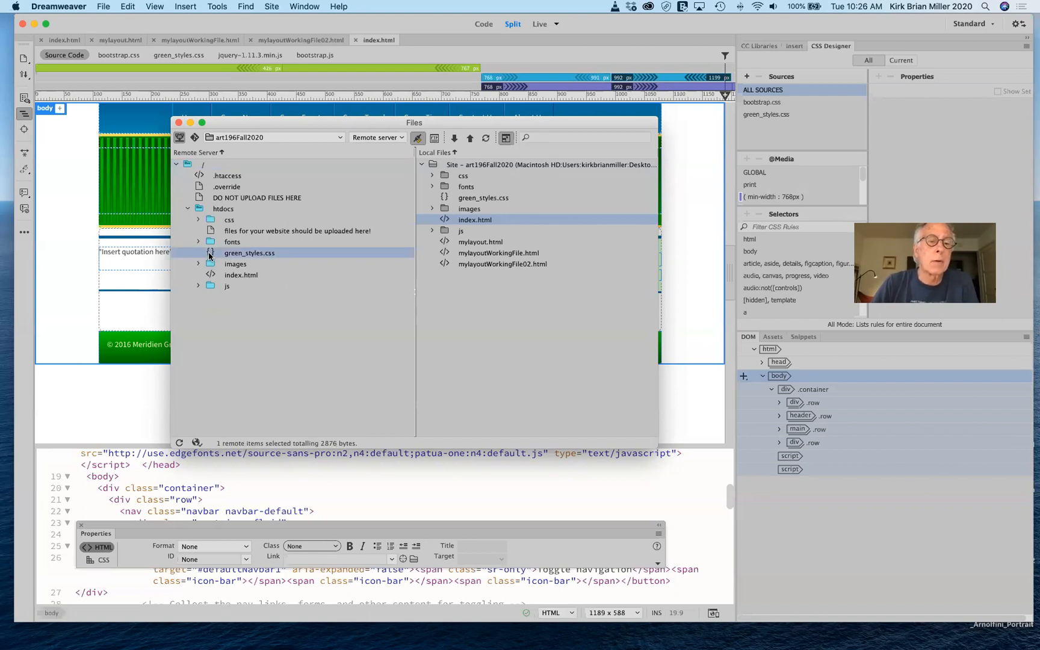
key("Delete")
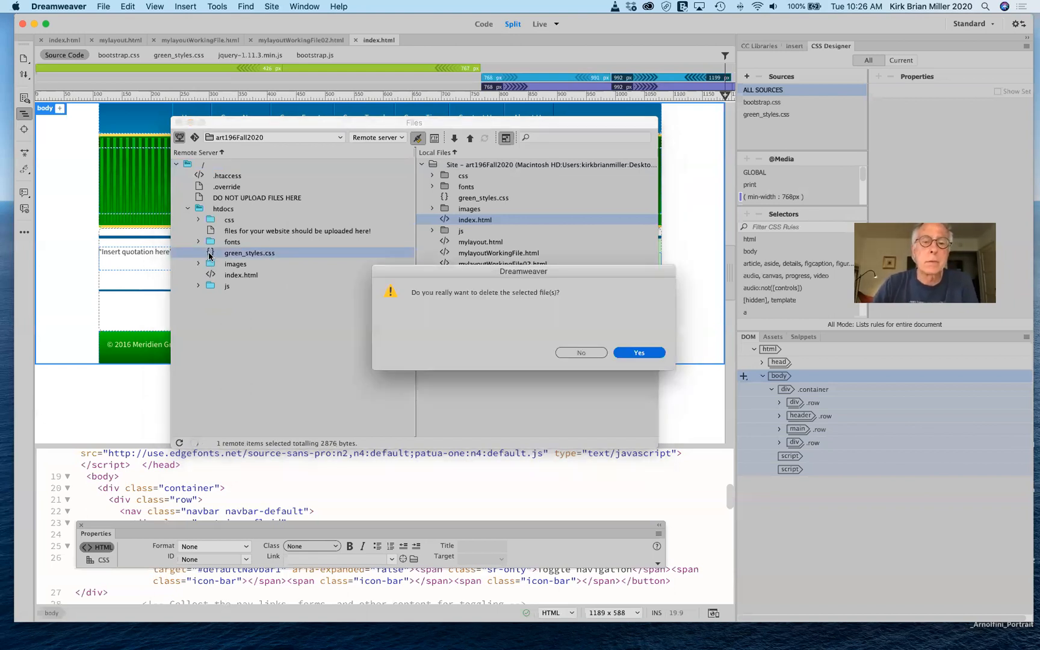
left_click(637, 353)
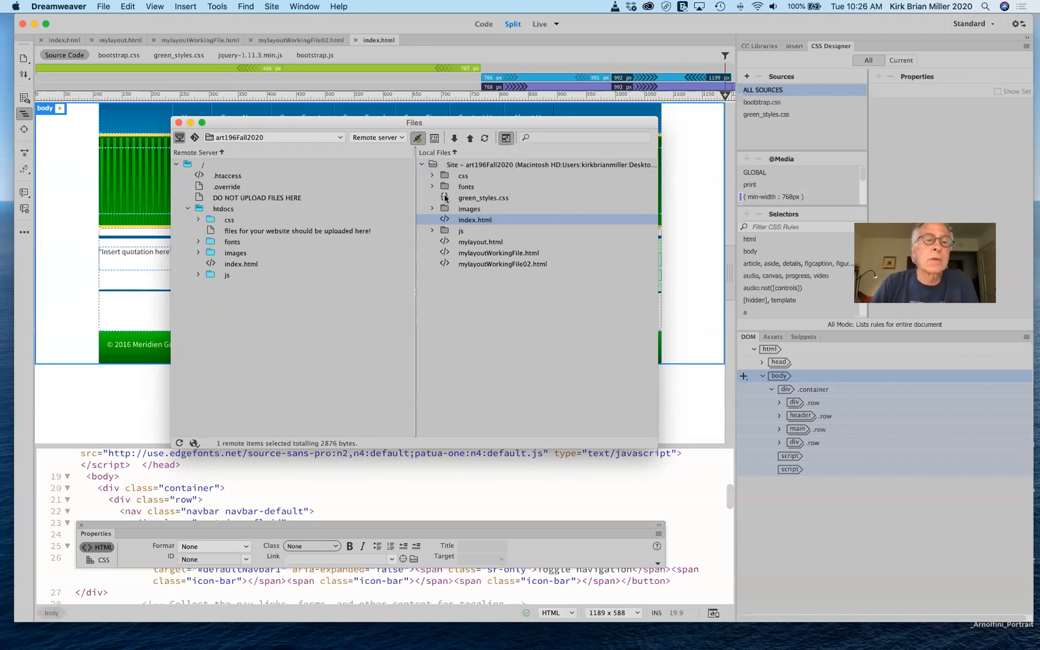
Re-upload the local green_styles.css into the remote htdocs folder until file activity completes
left_click(446, 197)
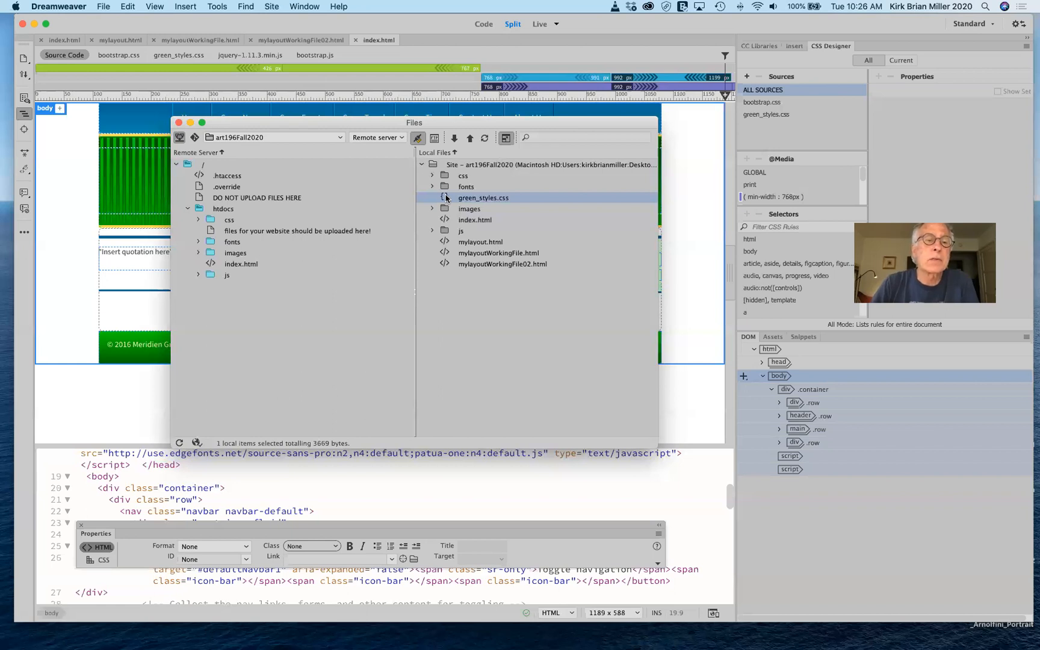
left_click_drag(198, 207, 201, 212)
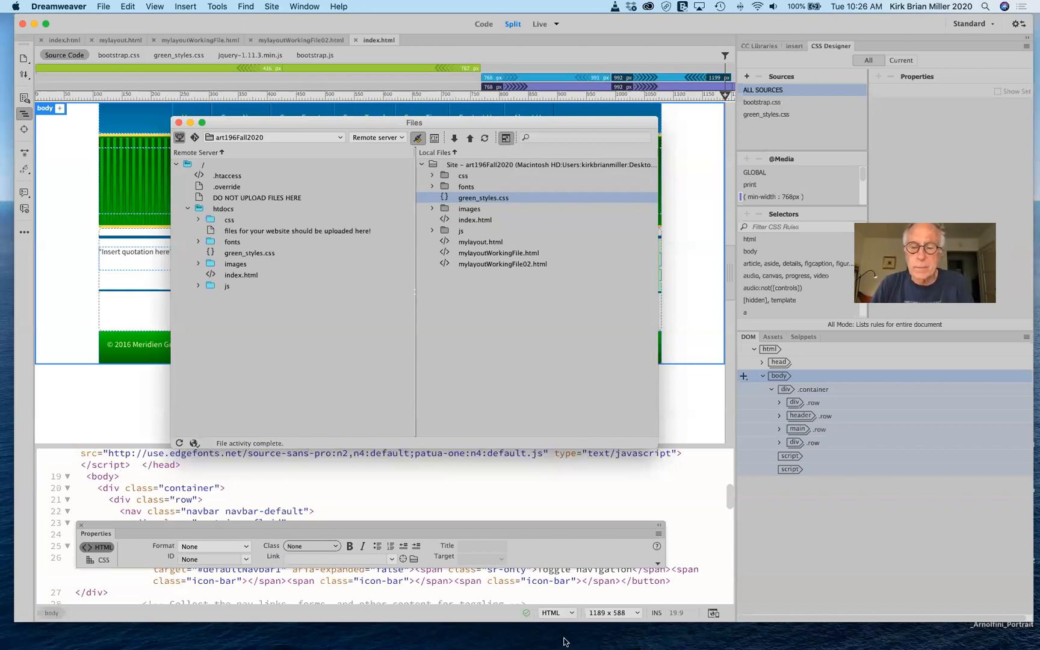
mouse_move(666, 633)
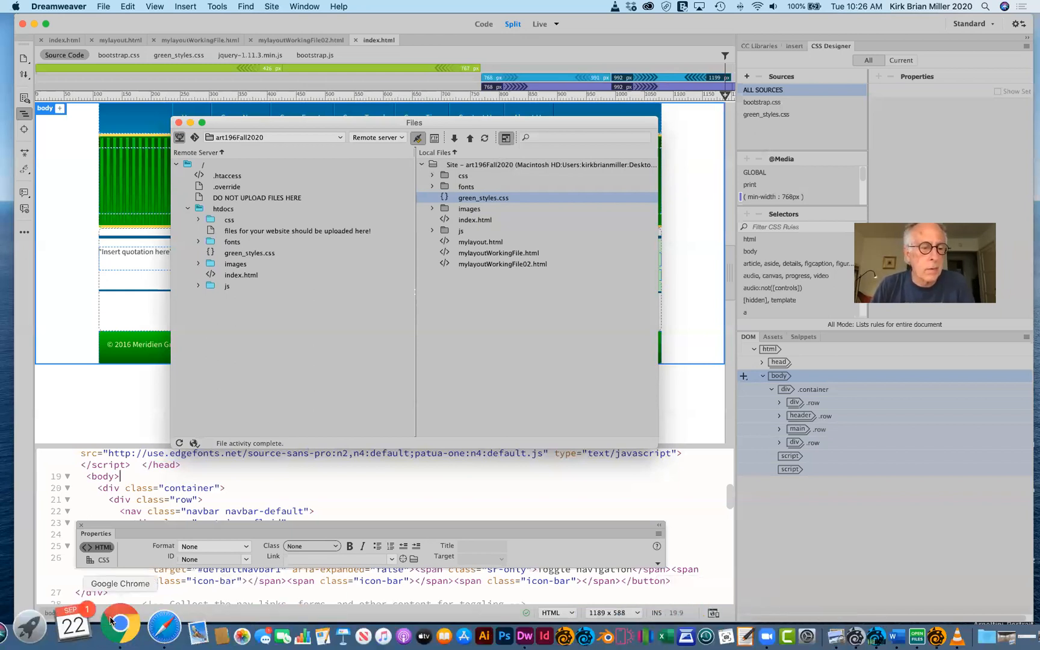
Bring Chrome forward and cycle past the InfinityFree and Monsta tabs to the live art196 site
left_click(109, 621)
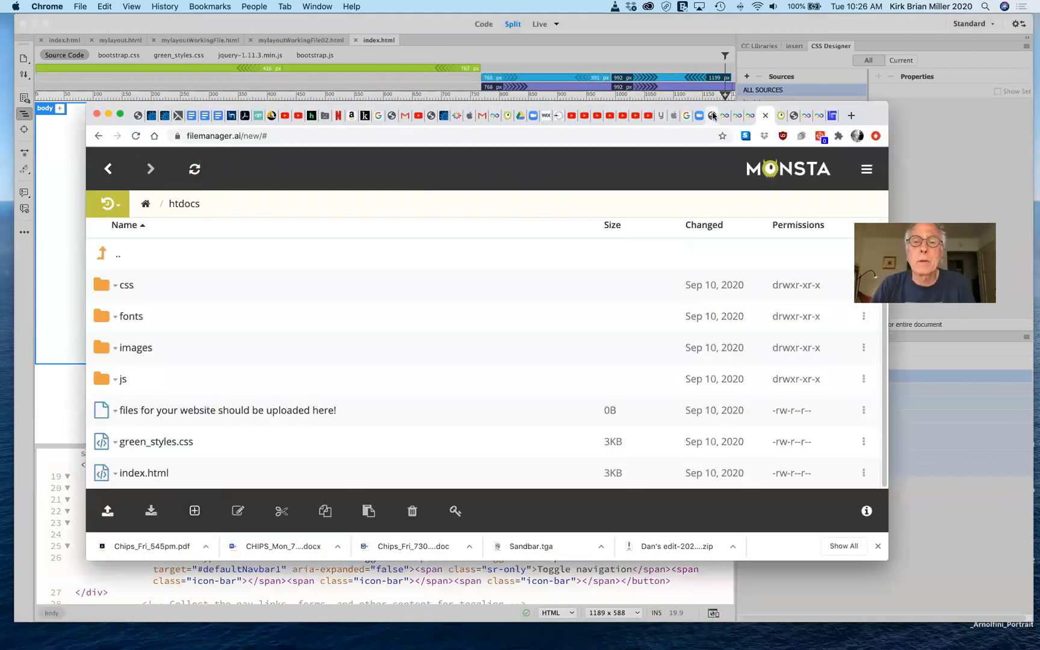
left_click(731, 112)
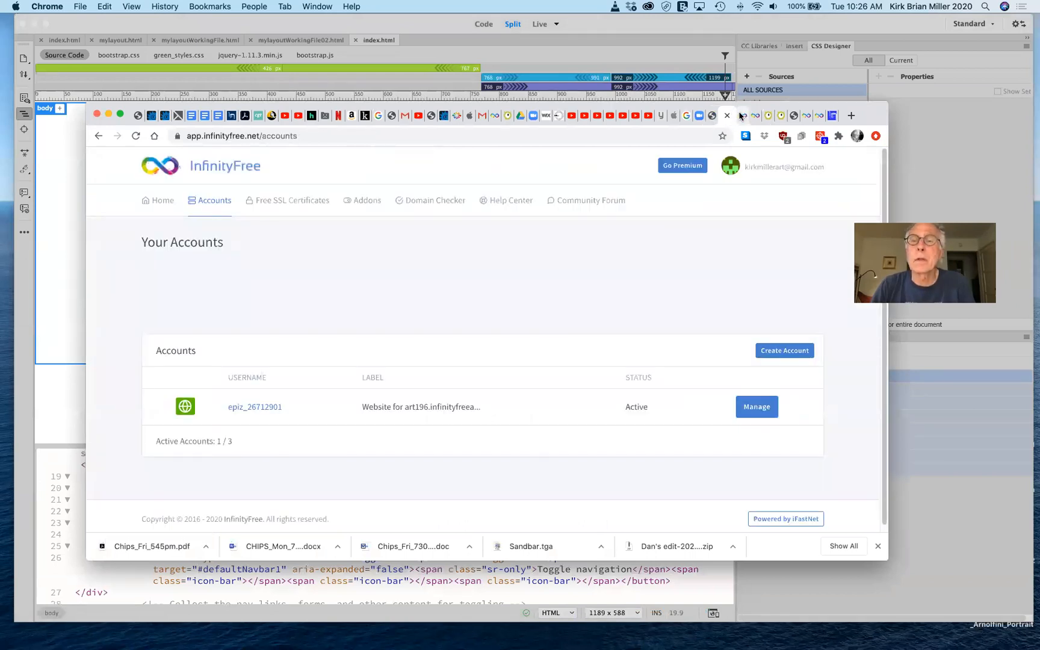
left_click(741, 115)
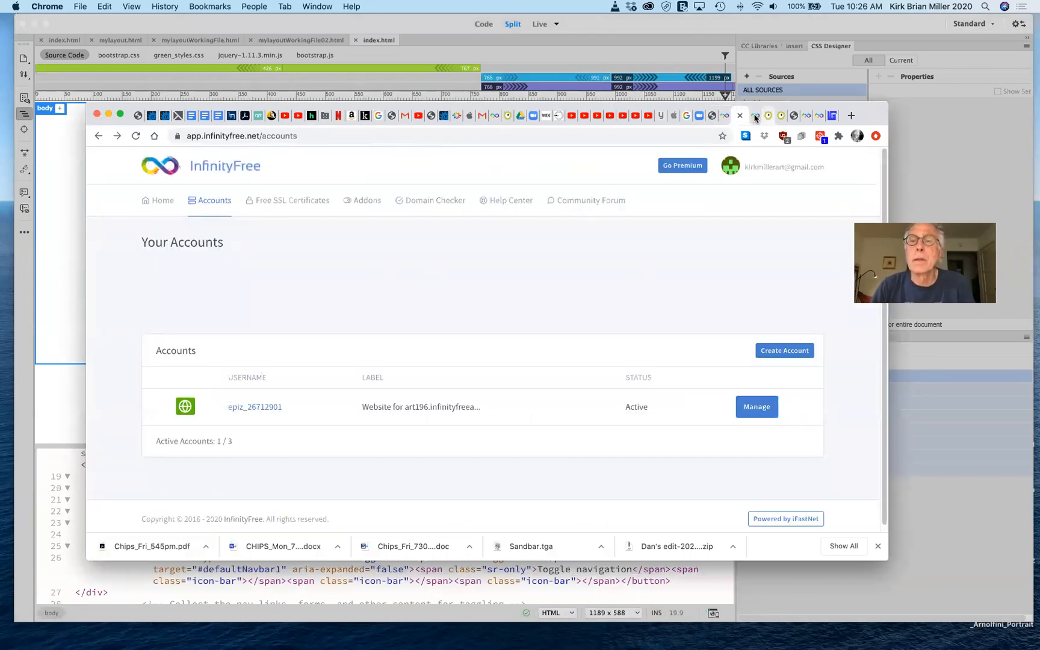
key("ctrl+Tab")
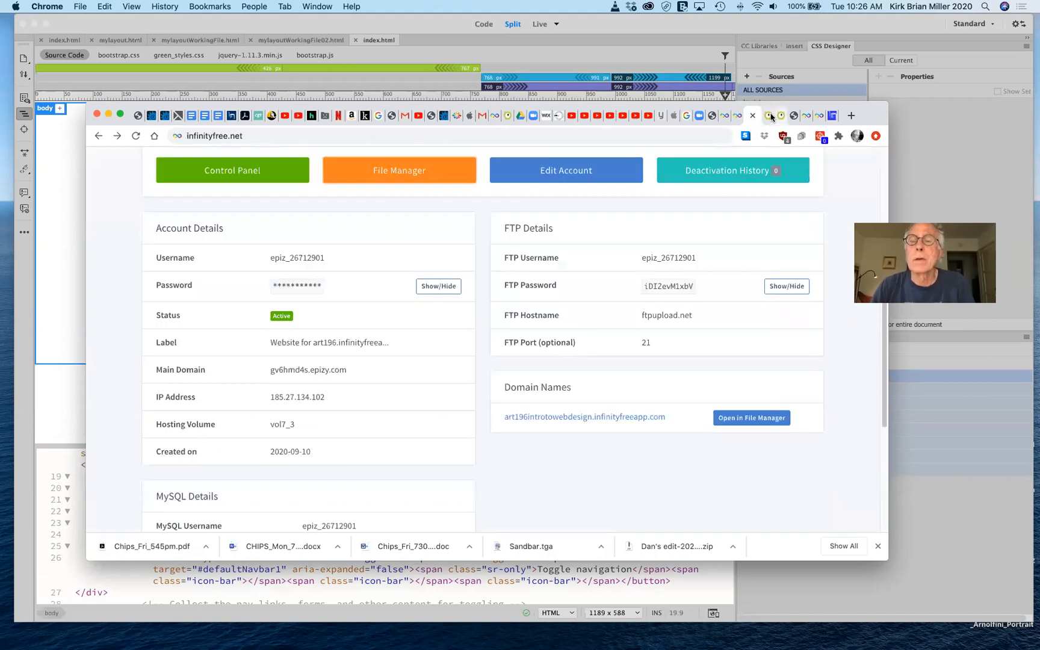
key("ctrl+Tab")
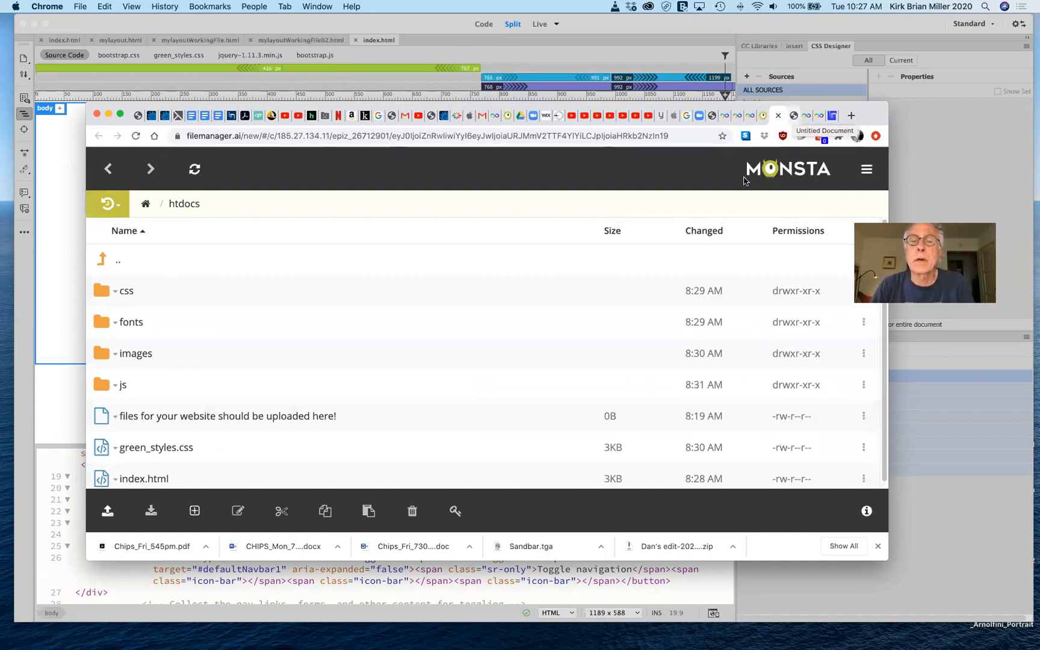
key("ctrl+Tab")
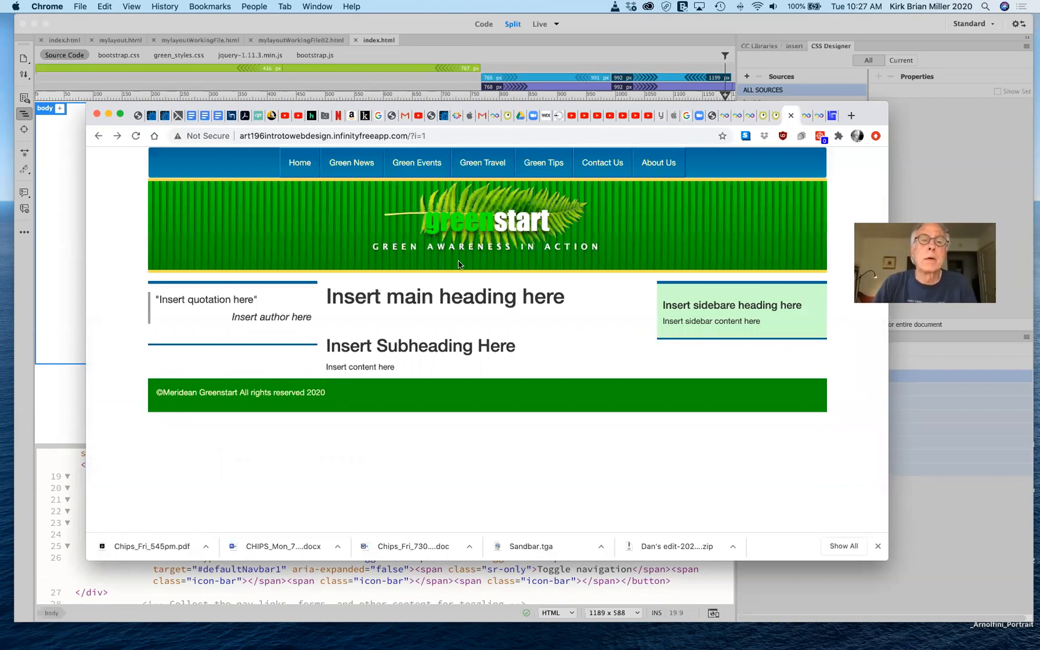
Reload the live GreenStart page and narrow the window so the sidebar drops below the main column
left_click(137, 136)
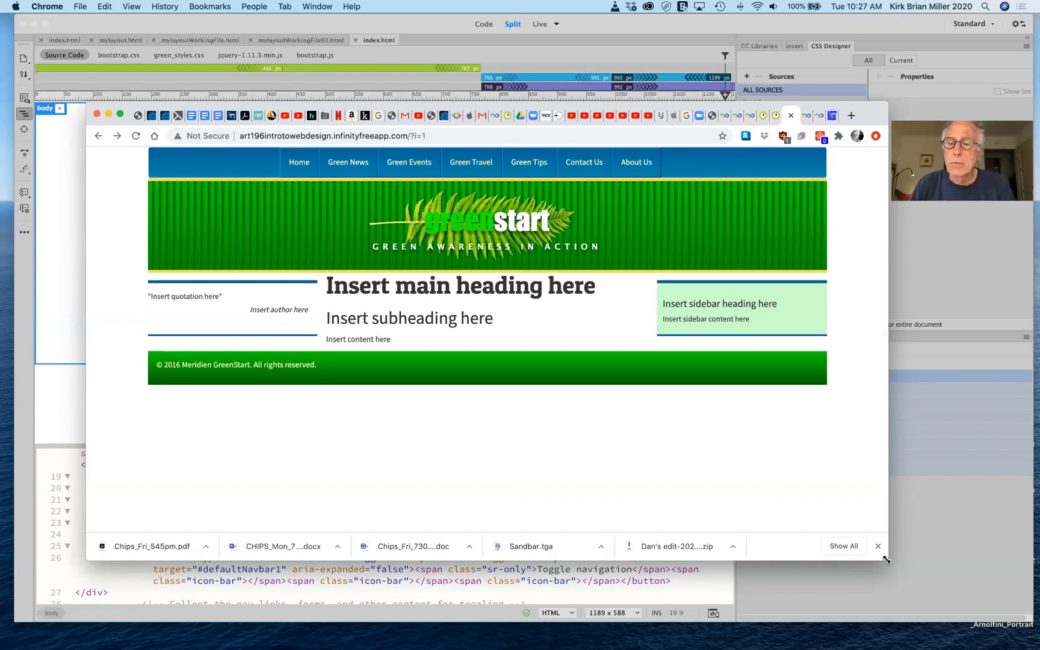
left_click_drag(837, 550, 584, 399)
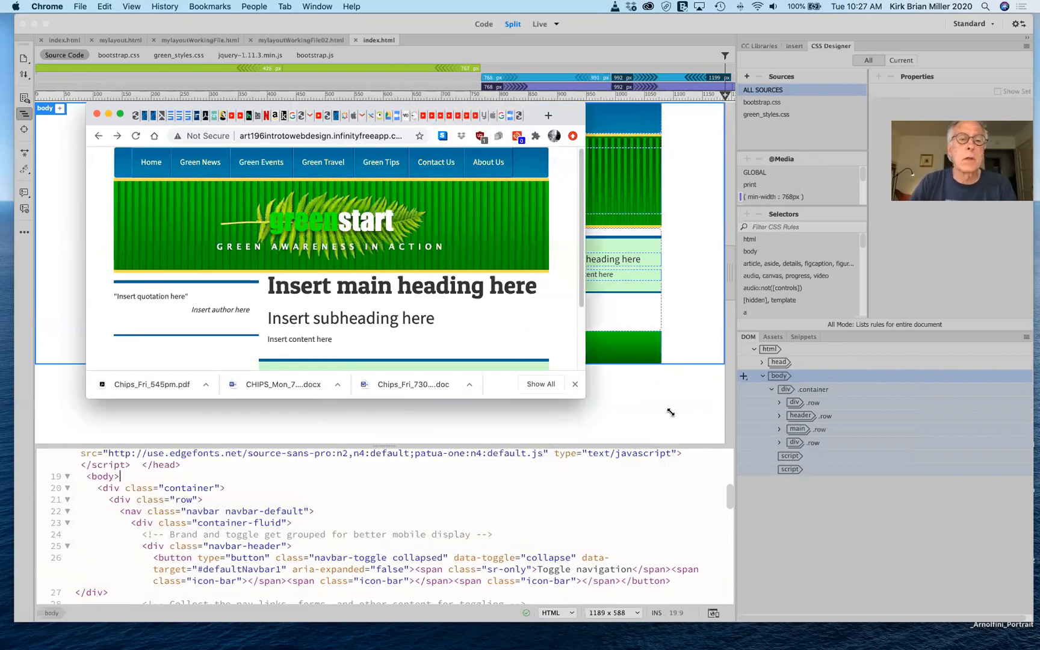
Resize the browser through wide and narrow widths, ending on a medium three-column layout
left_click_drag(749, 446, 551, 486)
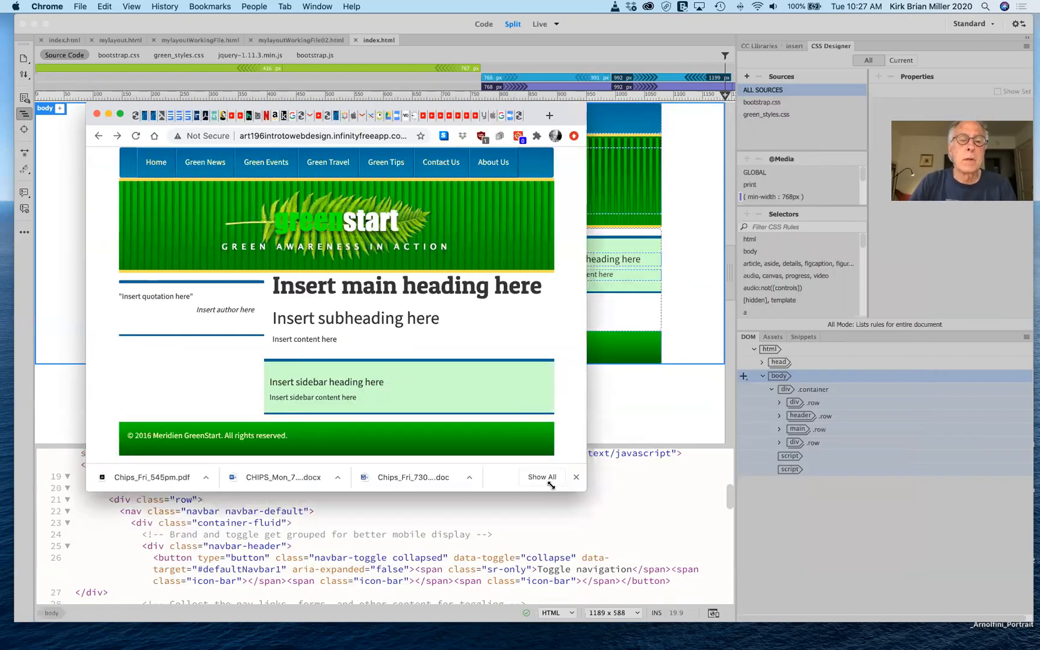
left_click_drag(1034, 537, 980, 549)
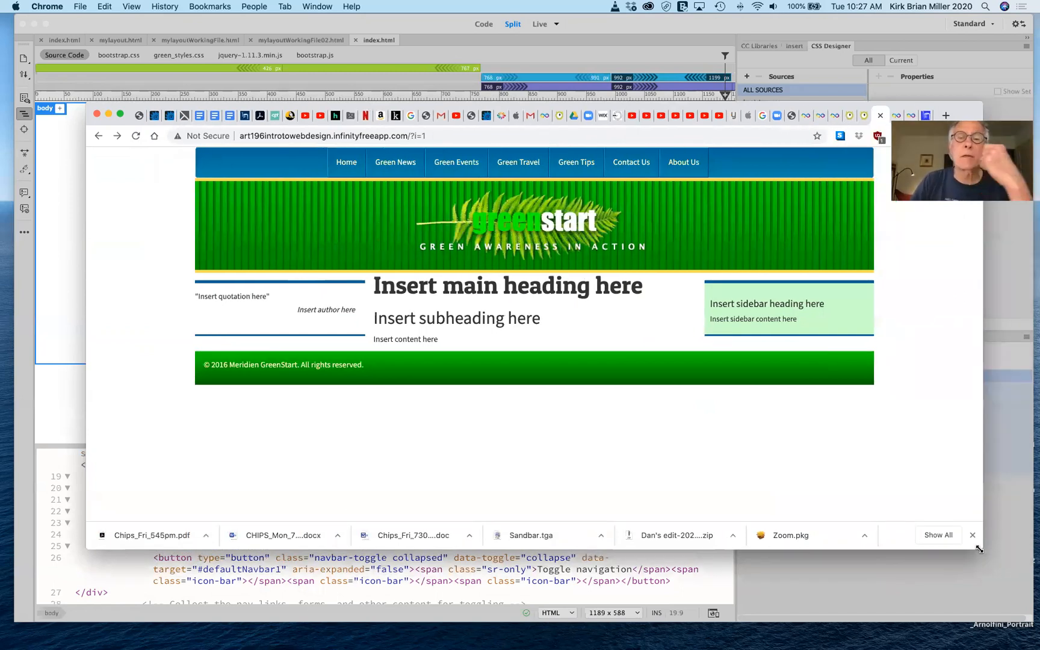
left_click_drag(980, 549, 636, 508)
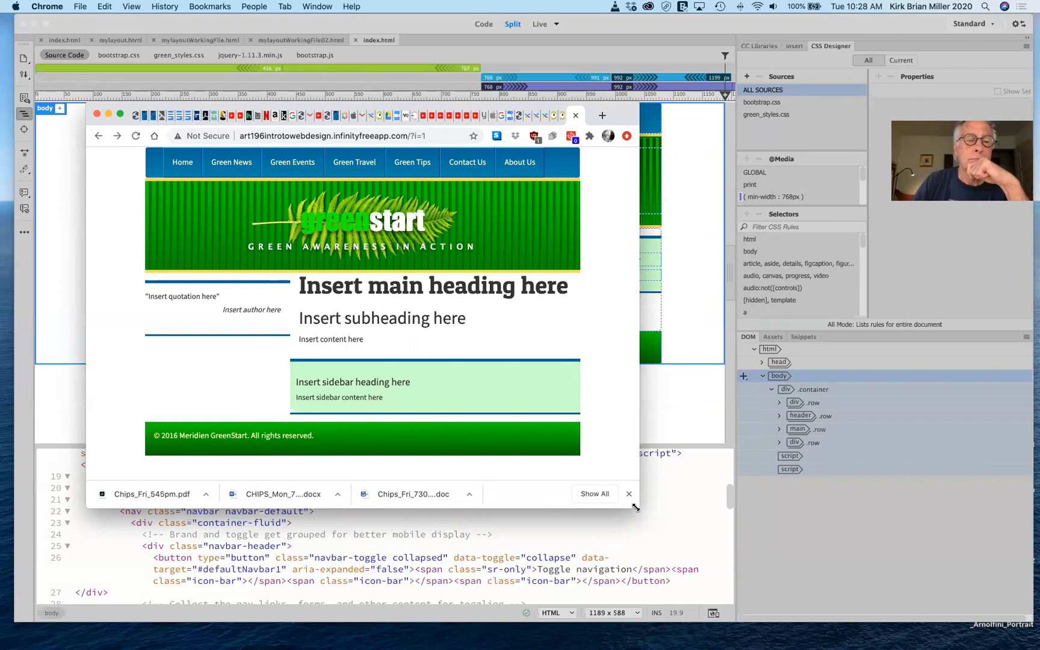
left_click_drag(635, 507, 438, 479)
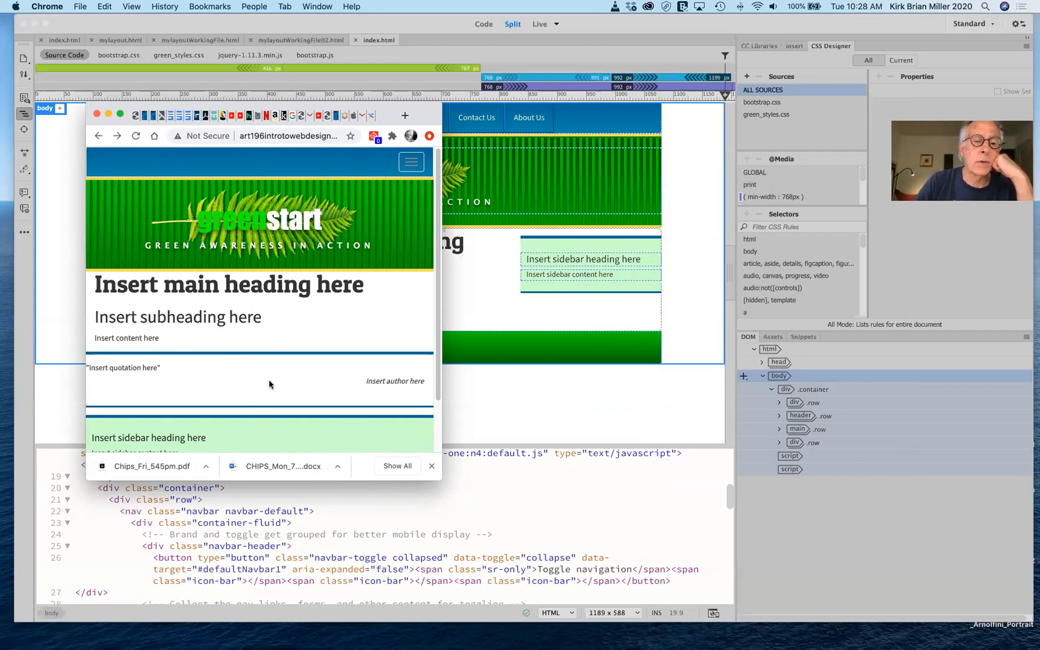
left_click_drag(441, 478, 483, 496)
left_click_drag(735, 476, 710, 479)
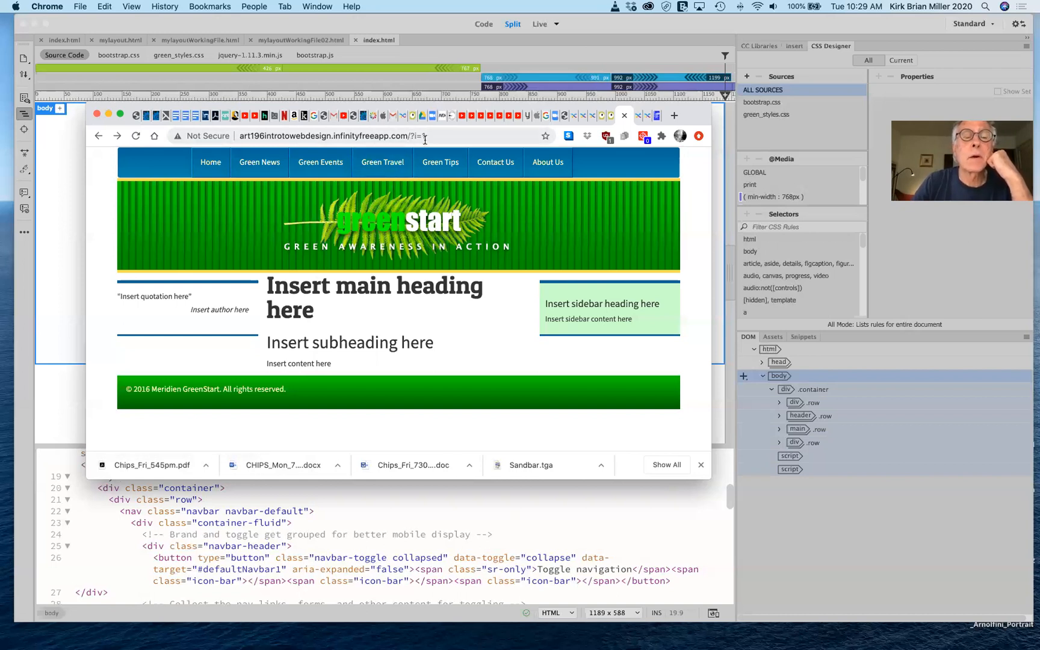
Load art196introtowebdesign.infinityfreeapp.com/index.html and shift the Chrome window down slightly
left_click(431, 137)
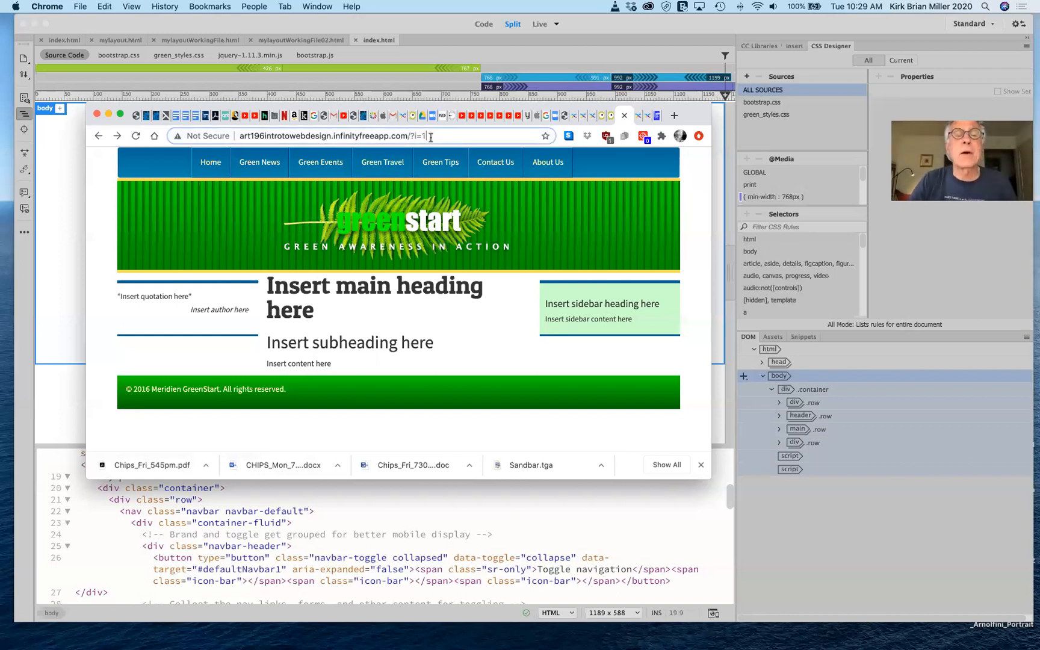
left_click(431, 136)
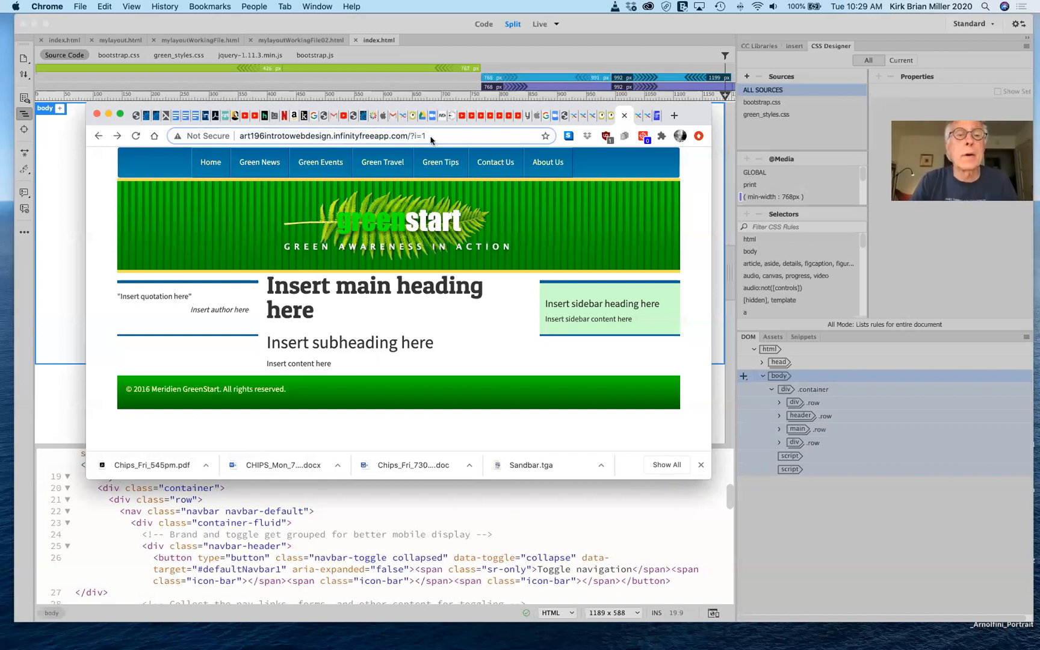
key("BackSpace")
key("BackSpace")
key("BackSpace")
key("BackSpace")
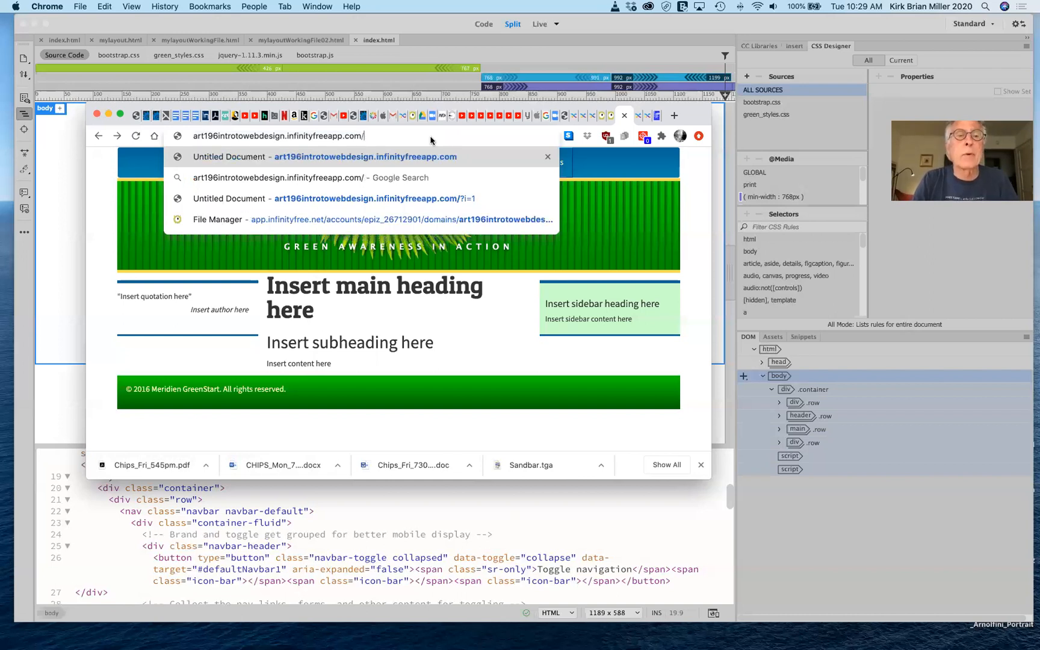
type("inde")
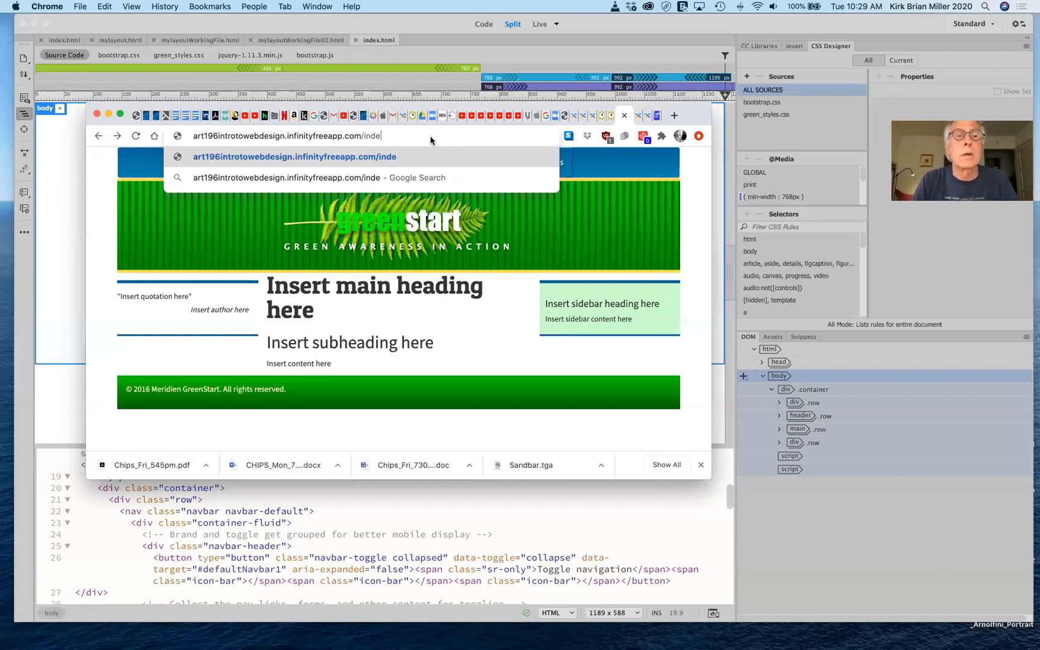
type("x.htm")
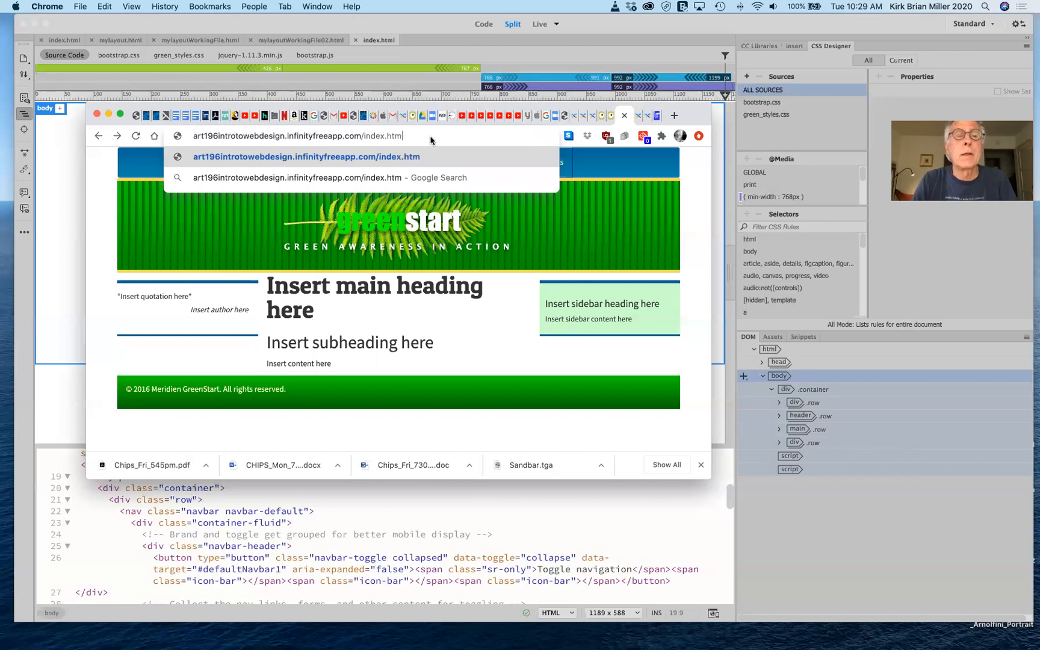
type("l")
key("Return")
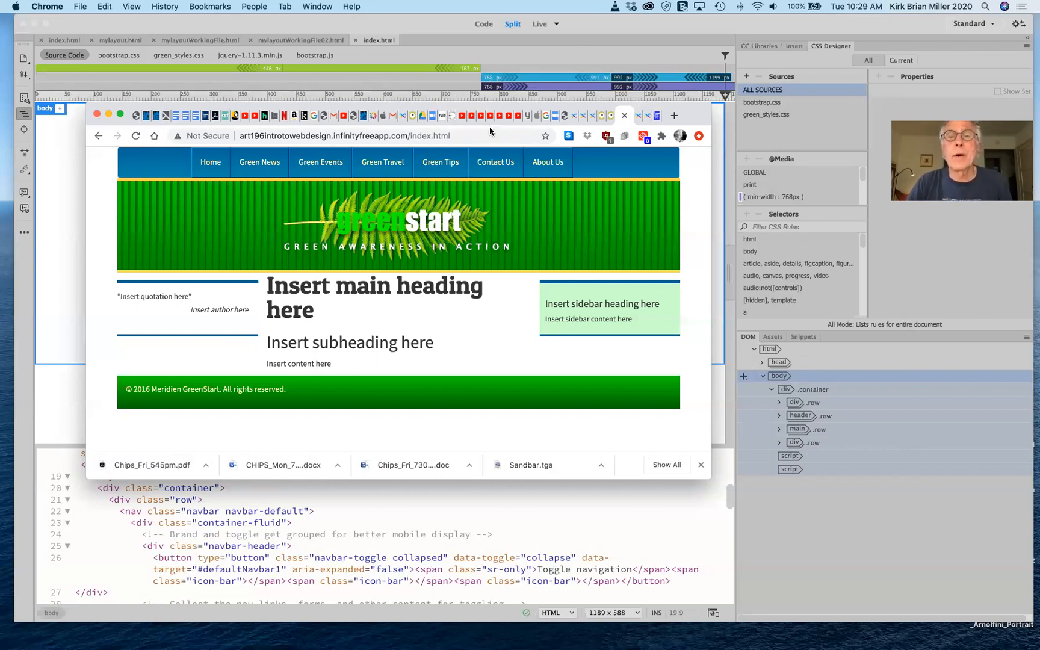
left_click_drag(686, 117, 681, 150)
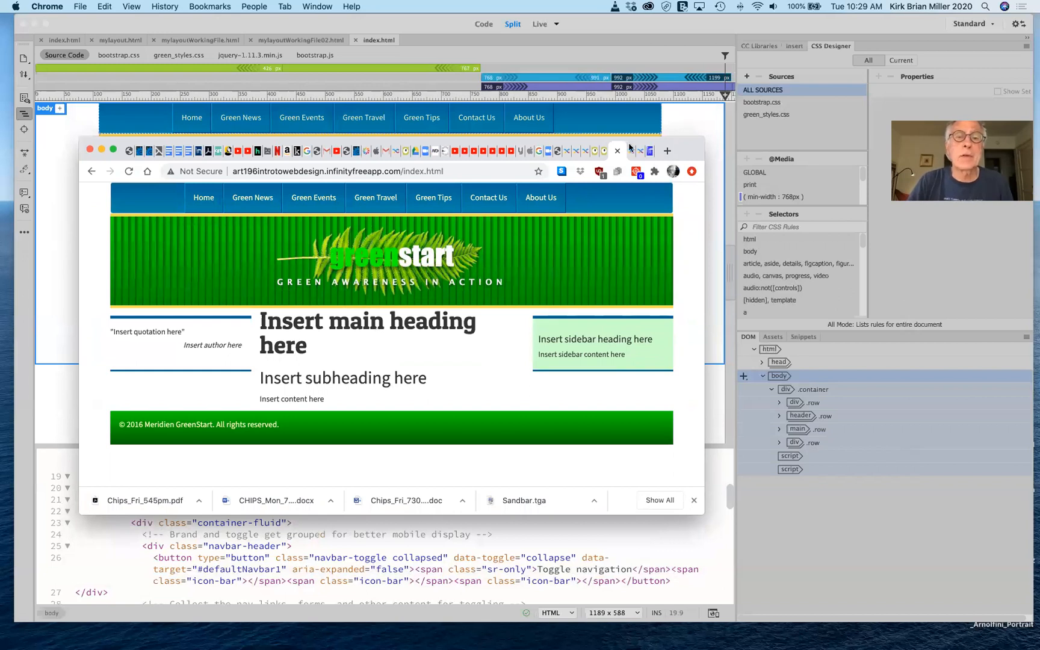
Go to the hosting account's management page and launch File Manager's prefilled login
left_click(565, 151)
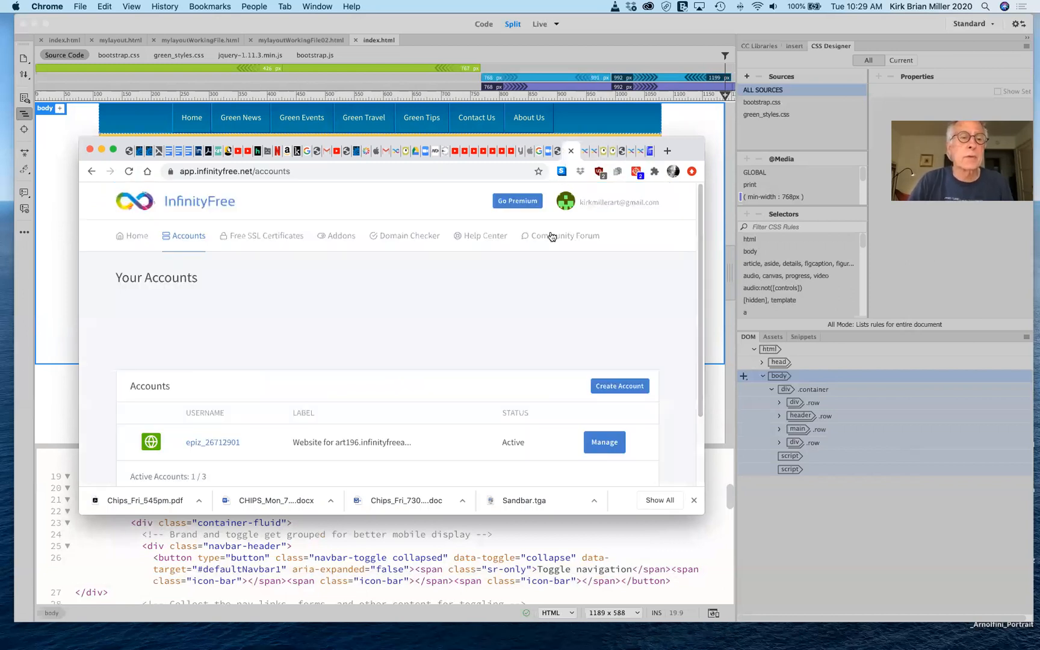
scroll(554, 286, "down", 3)
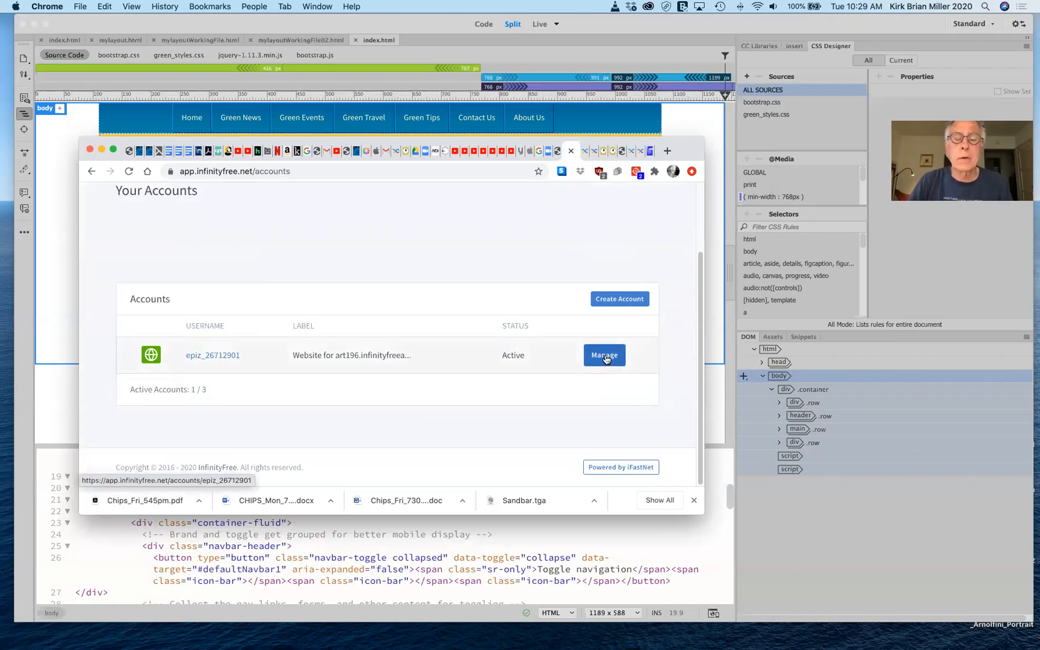
left_click(605, 356)
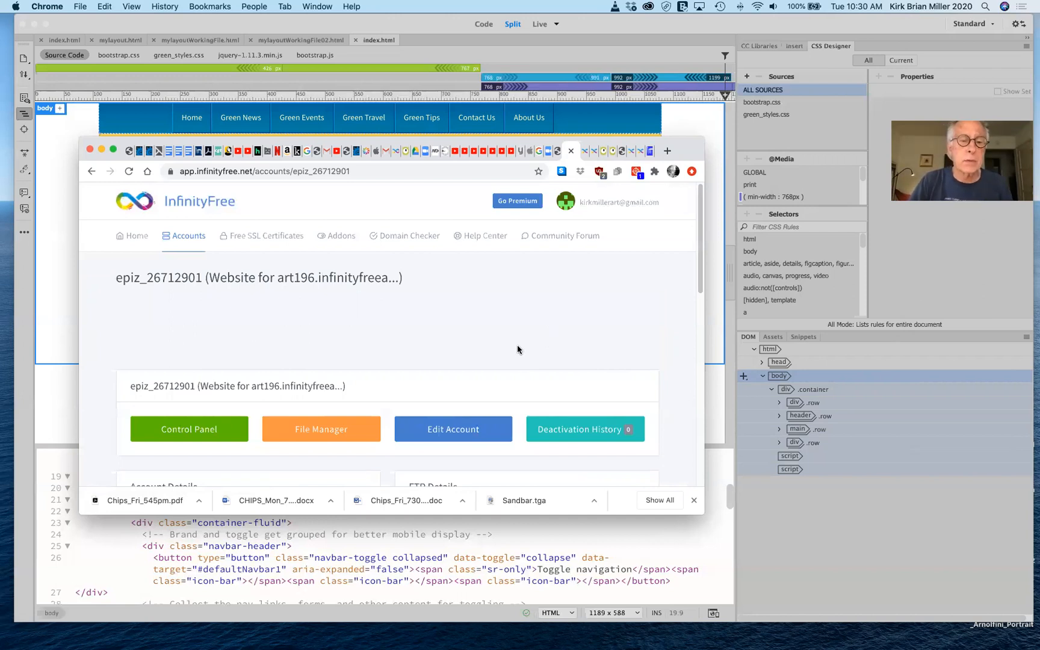
scroll(317, 343, "down", 3)
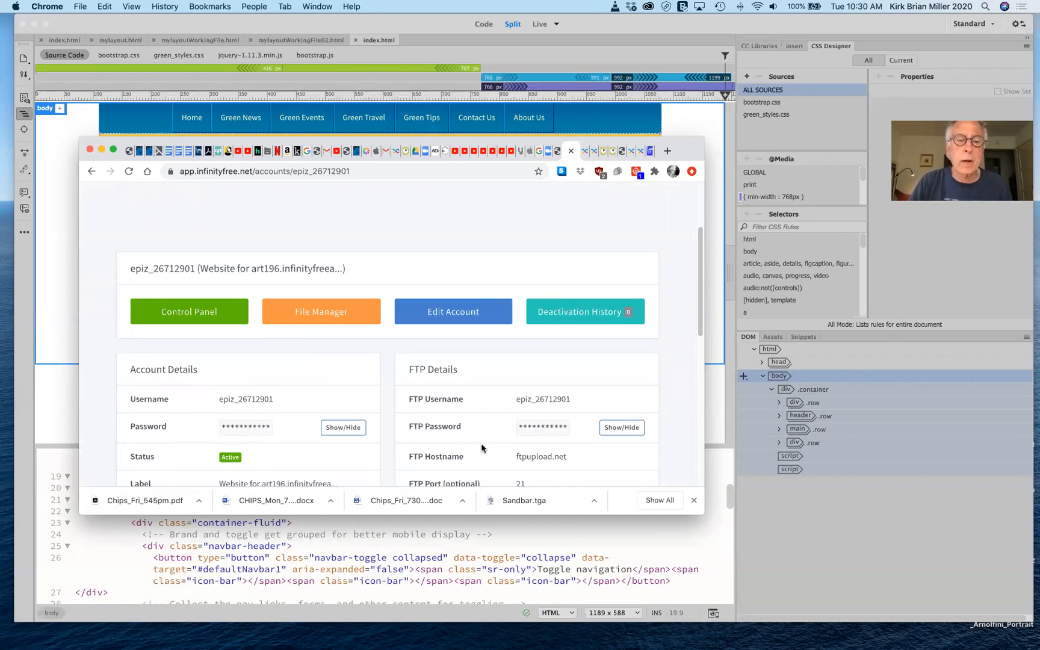
left_click(321, 315)
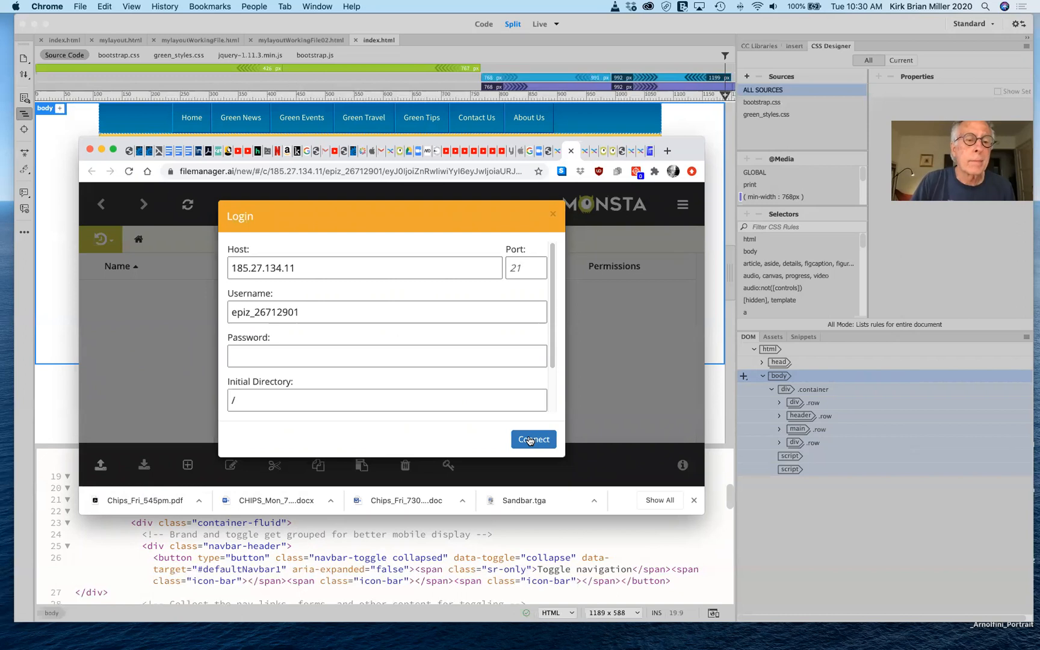
Attempt the Monsta connection, then switch to the kmart66.com course page with the 2020 syllabi
left_click(530, 440)
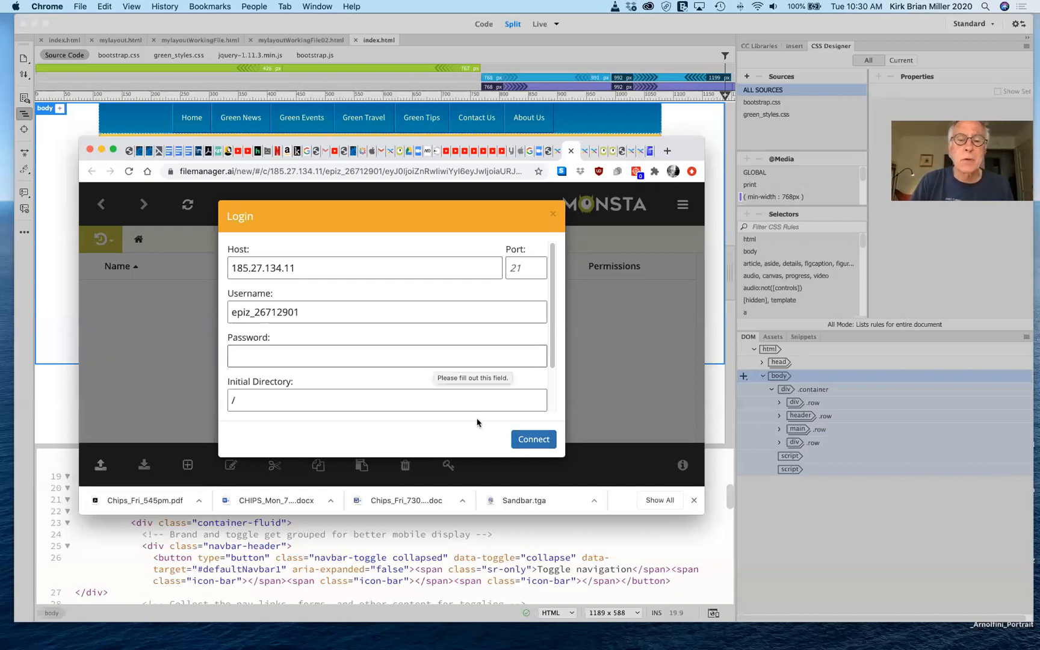
left_click(548, 151)
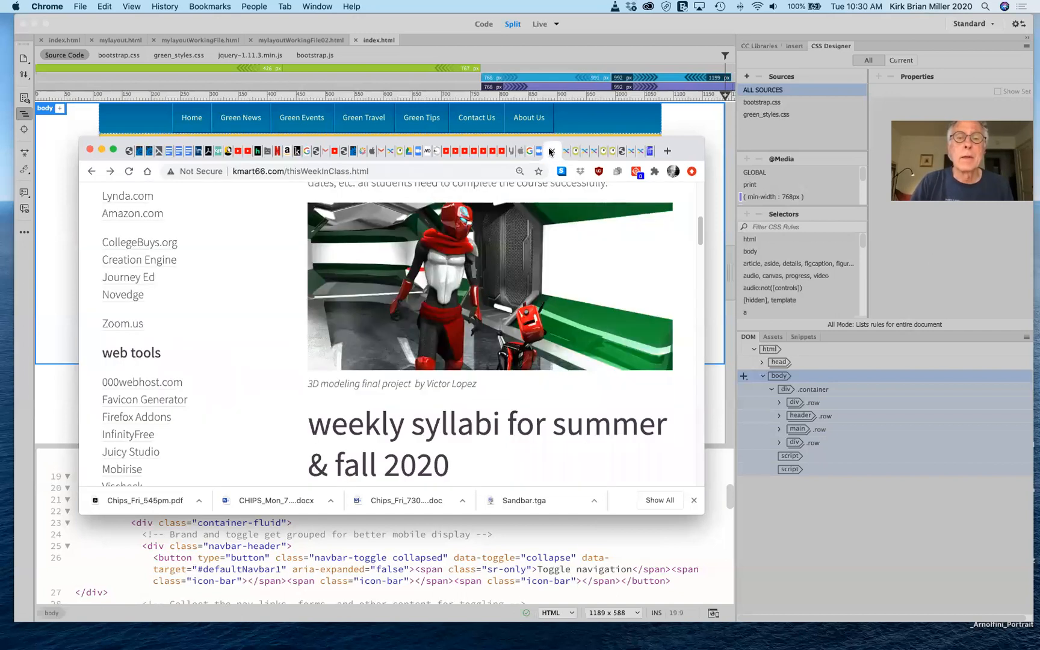
Return to the account's FTP Details and select the masked FTP password value
left_click(582, 153)
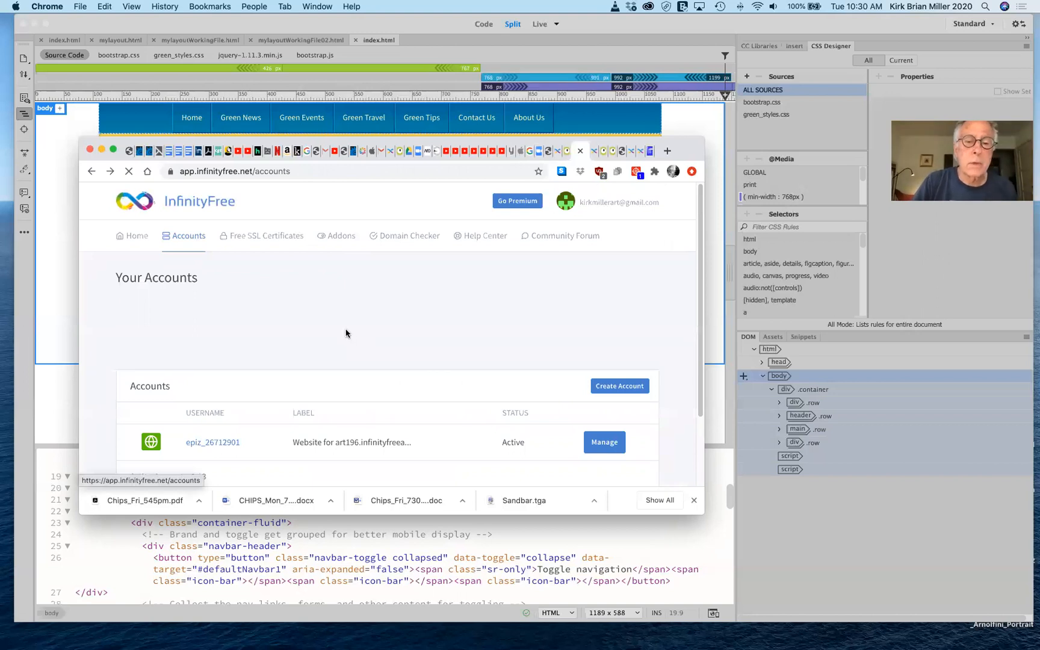
scroll(362, 337, "down", 3)
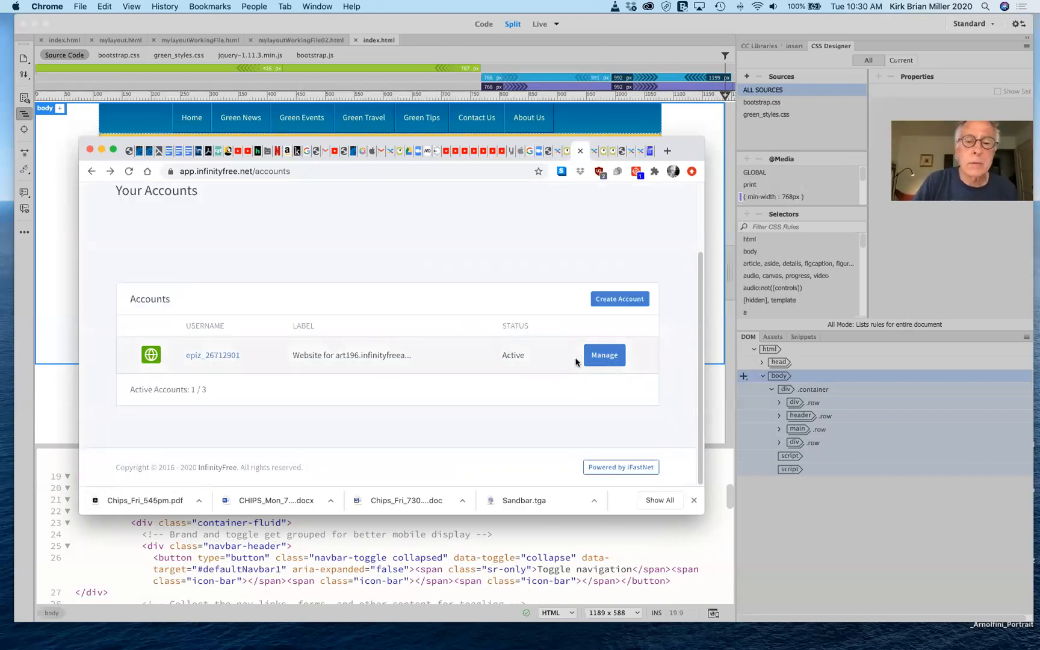
left_click(605, 356)
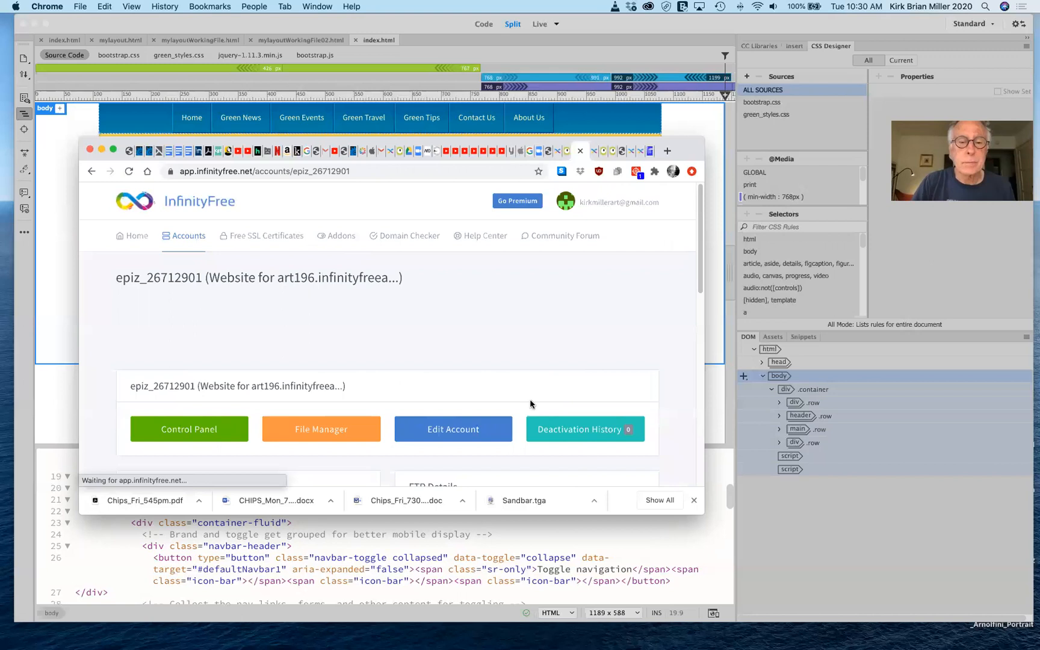
scroll(419, 405, "down", 5)
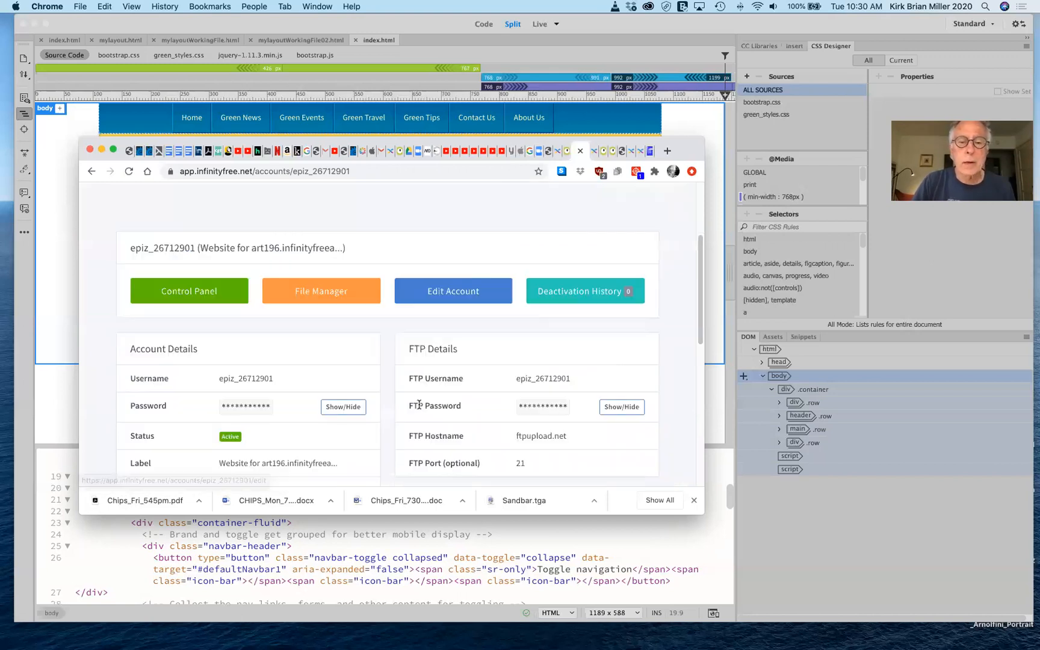
scroll(521, 395, "down", 1)
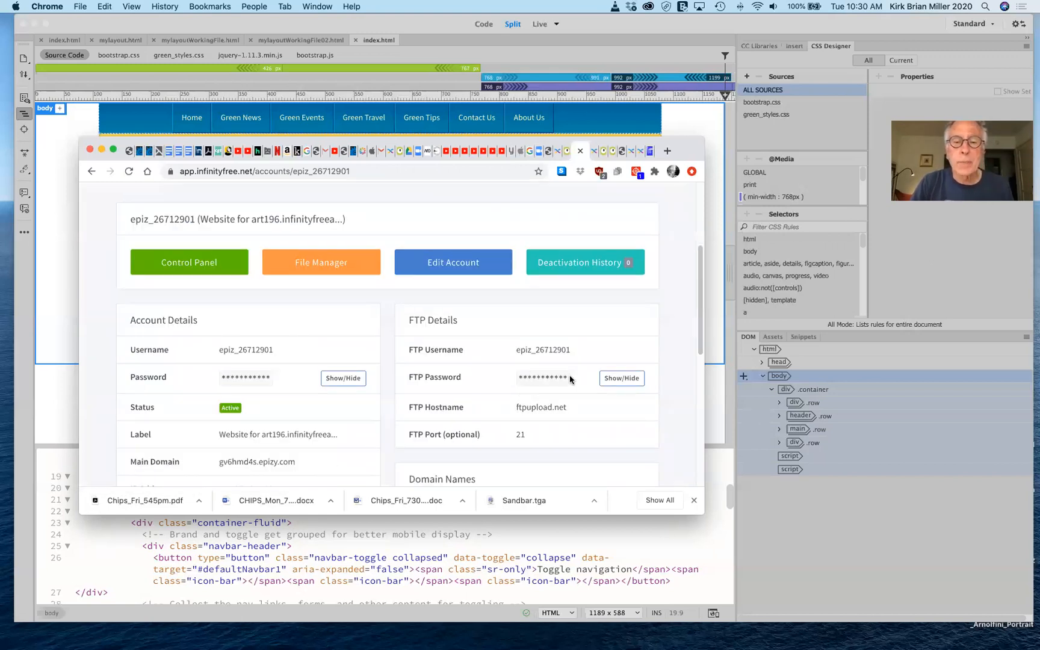
left_click_drag(520, 375, 579, 378)
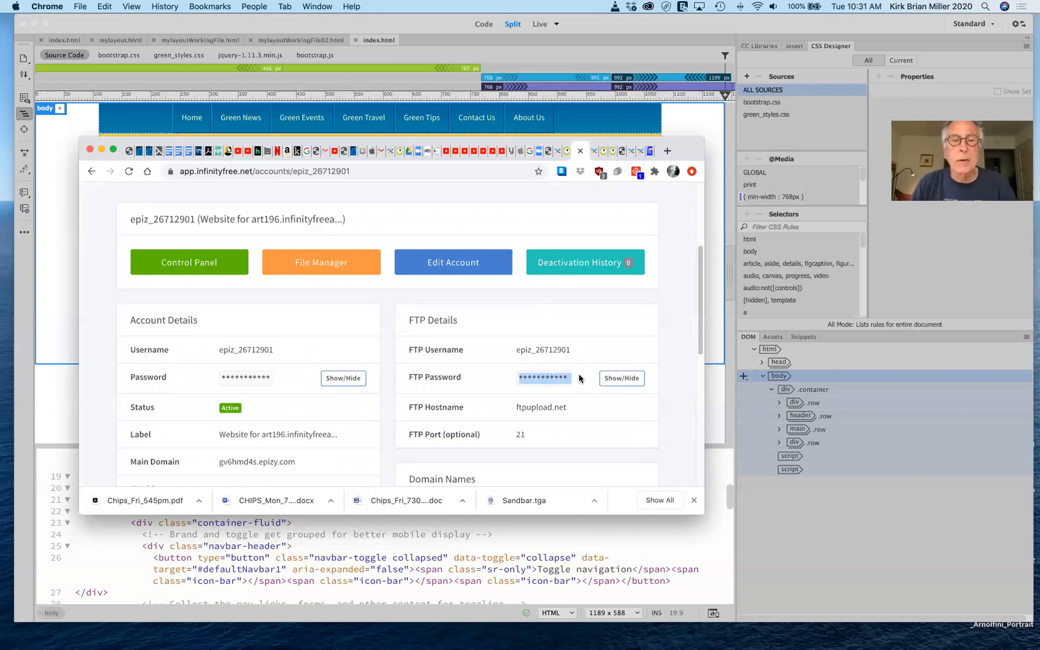
Cycle back to the InfinityFree account page and open File Manager to list the root folder
left_click(604, 155)
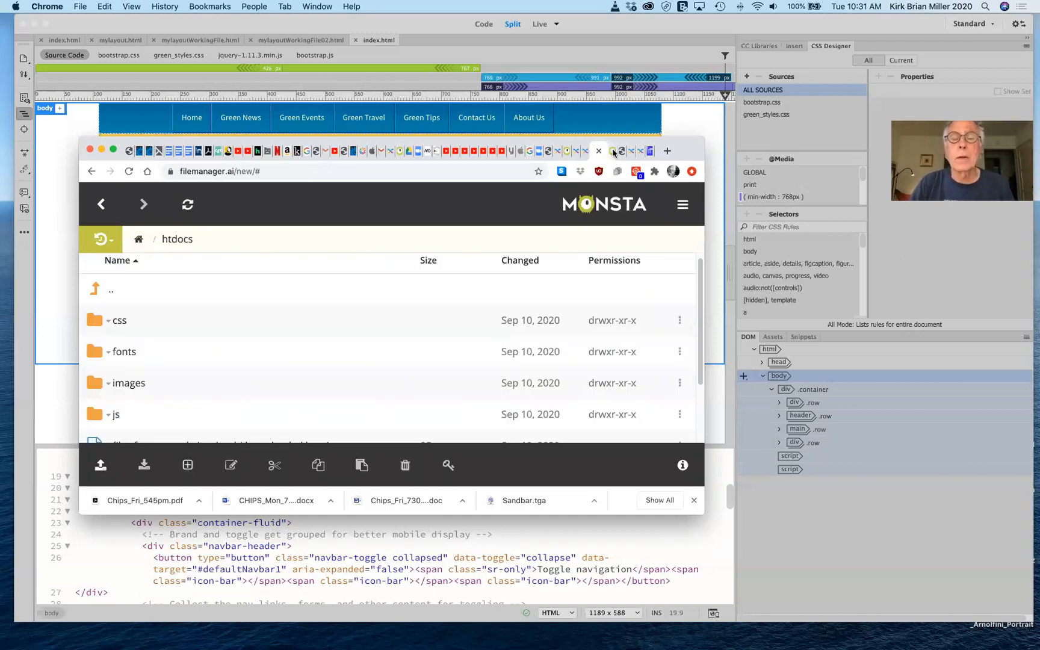
left_click(614, 152)
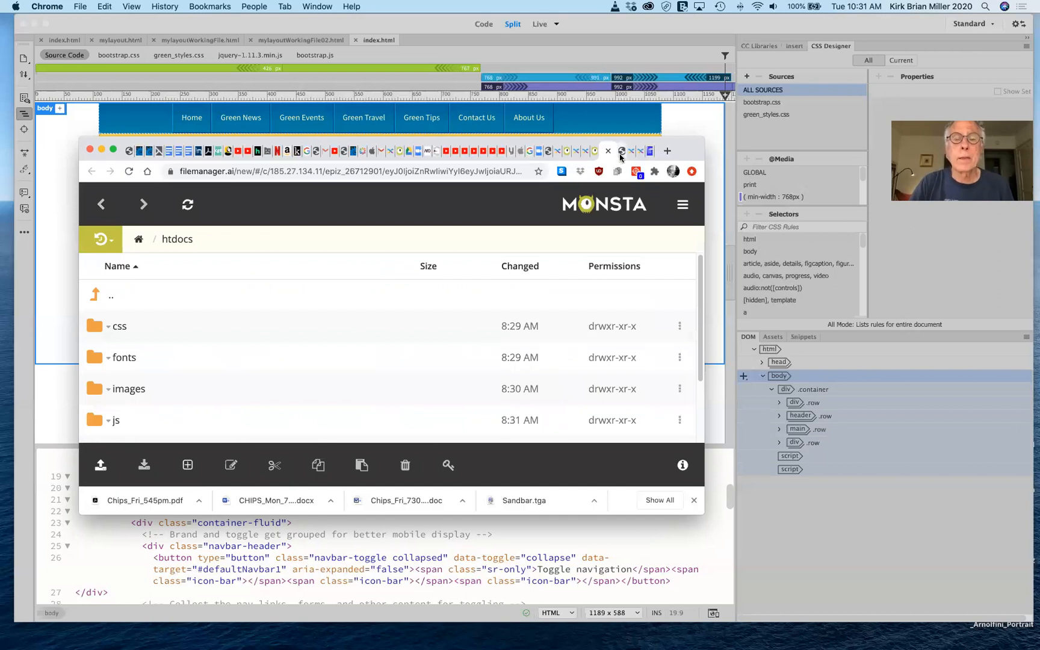
left_click(621, 153)
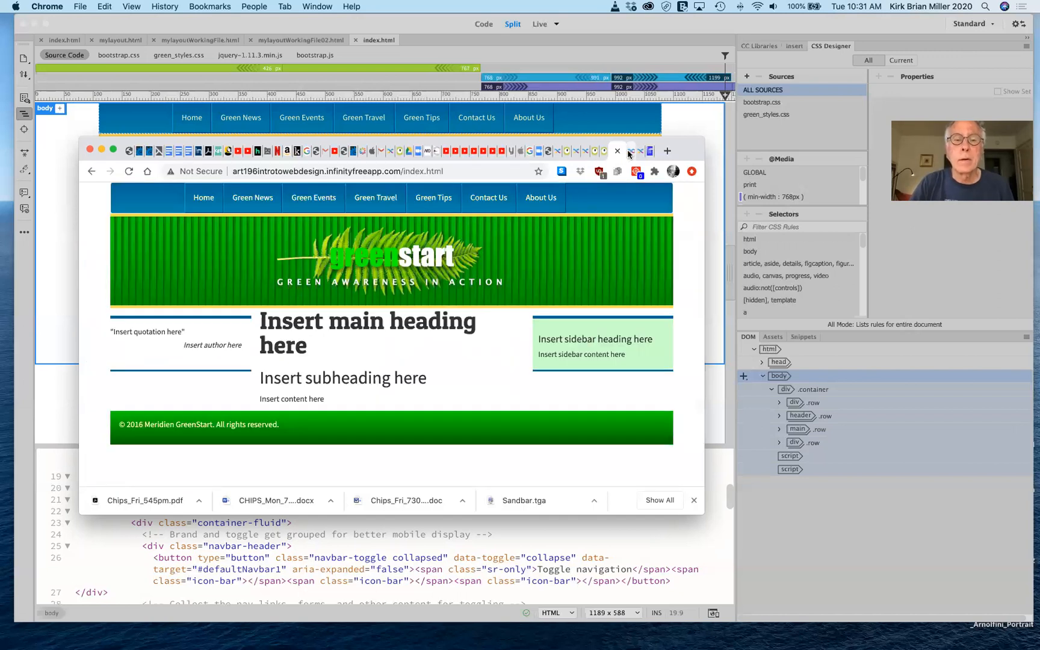
left_click(630, 153)
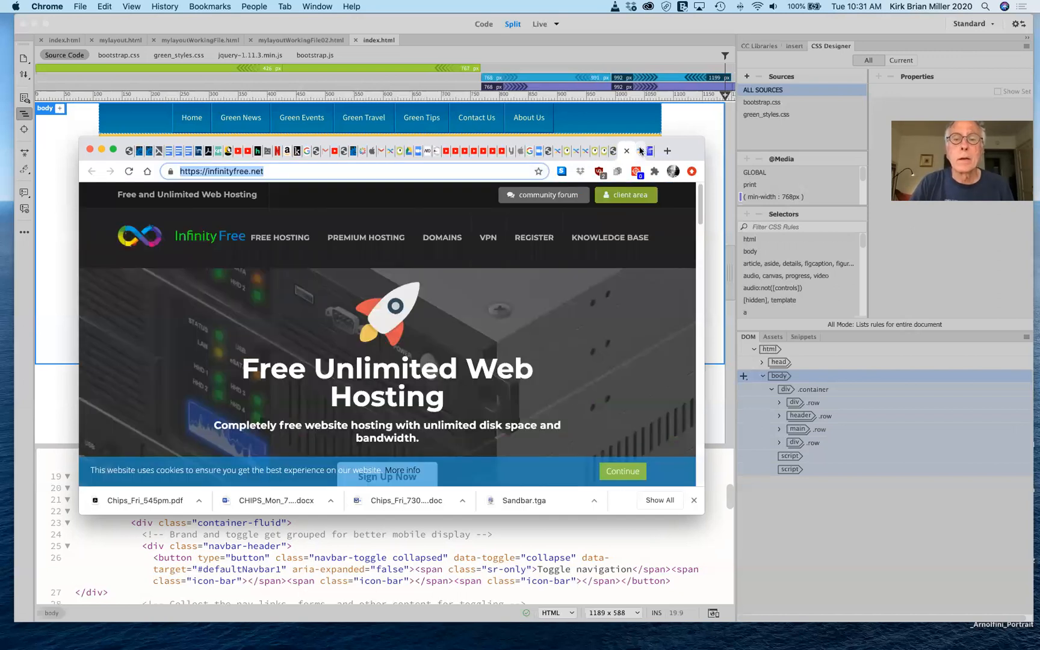
left_click(587, 153)
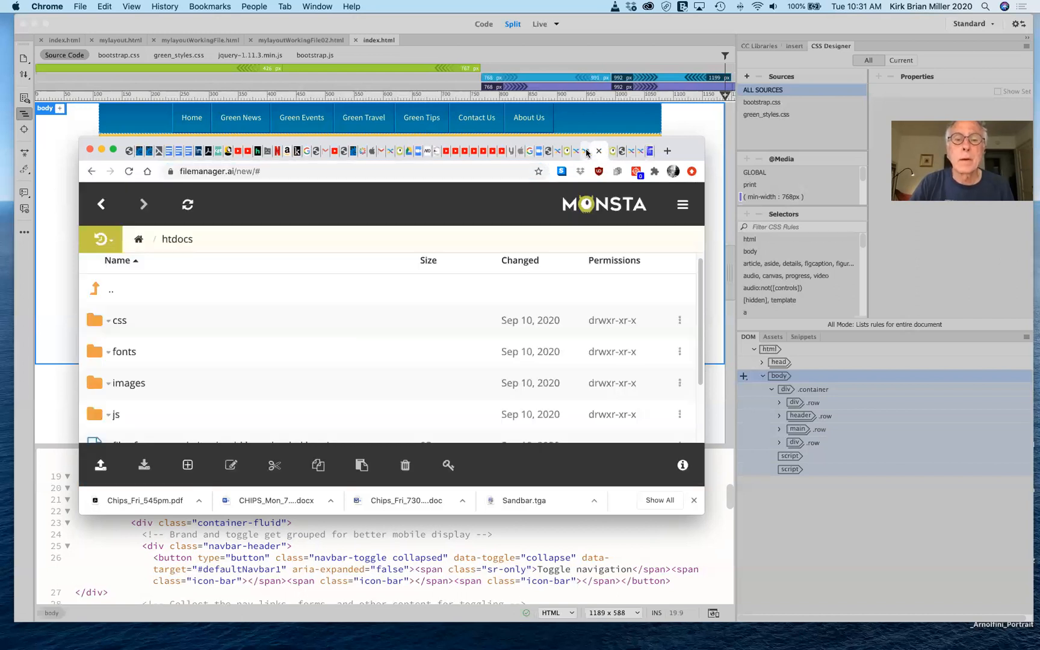
left_click(579, 152)
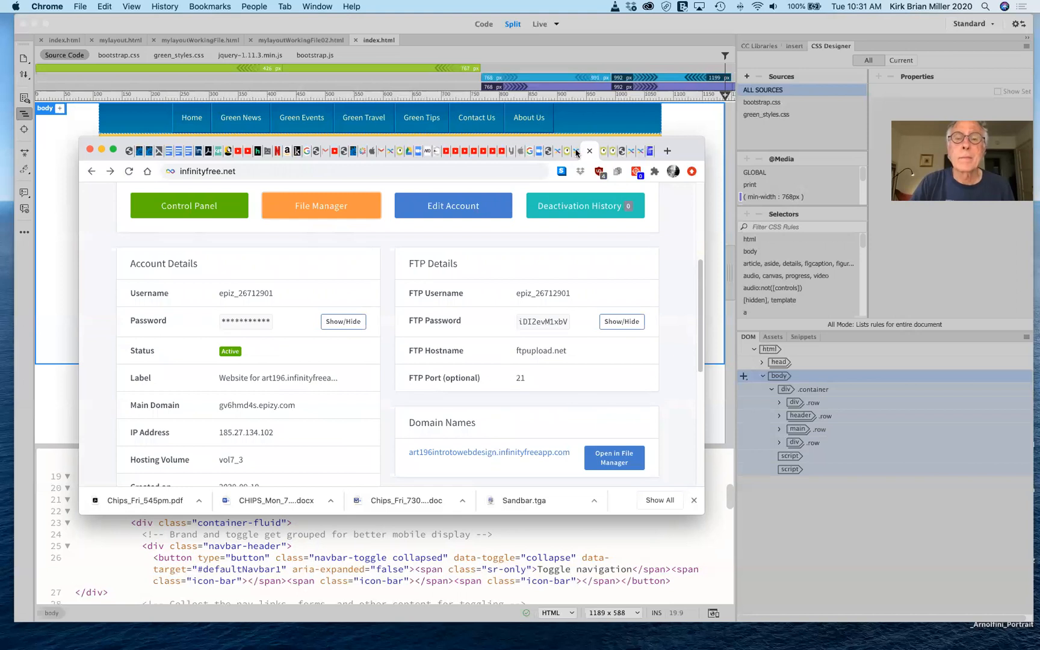
left_click(341, 208)
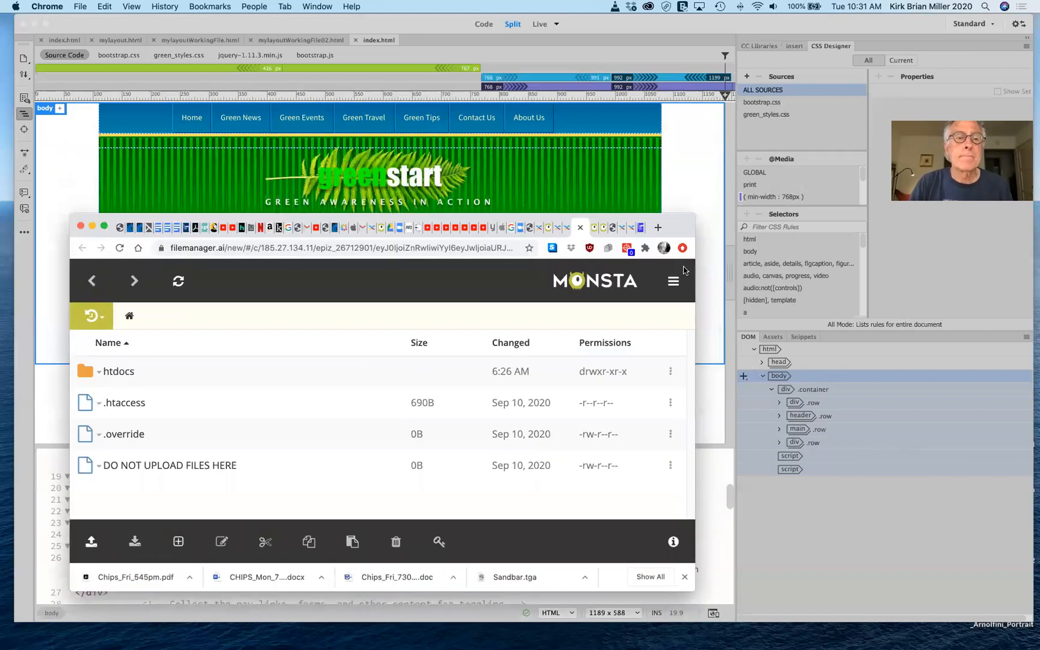
Shift the MonstaFTP window aside and return to Dreamweaver showing remote htdocs beside art196Fall2020 files
left_click_drag(682, 199, 684, 191)
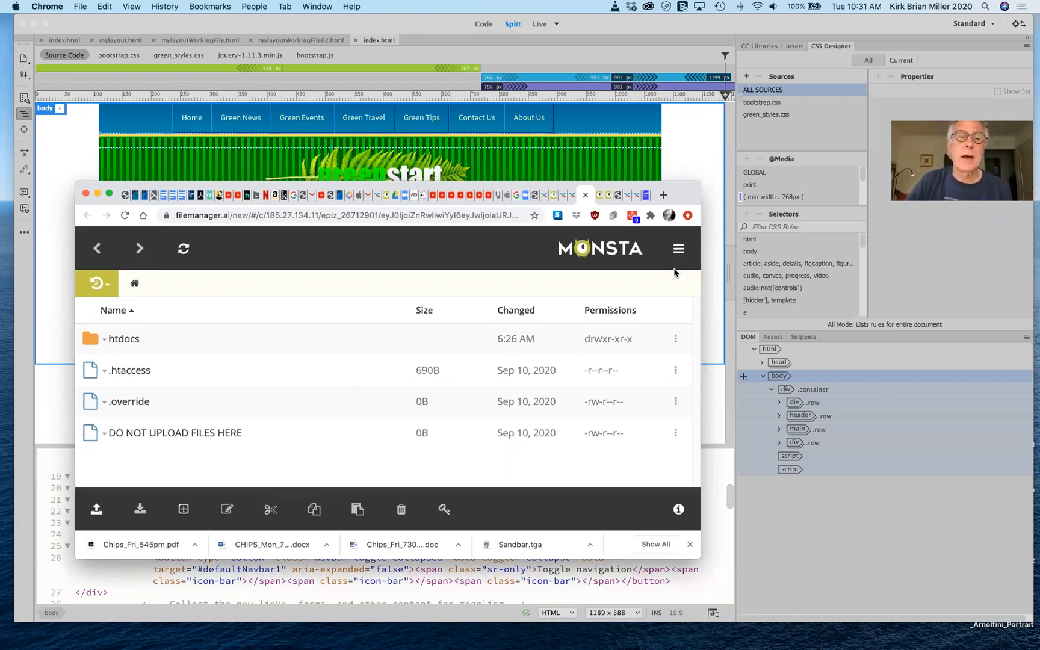
left_click_drag(679, 192, 683, 177)
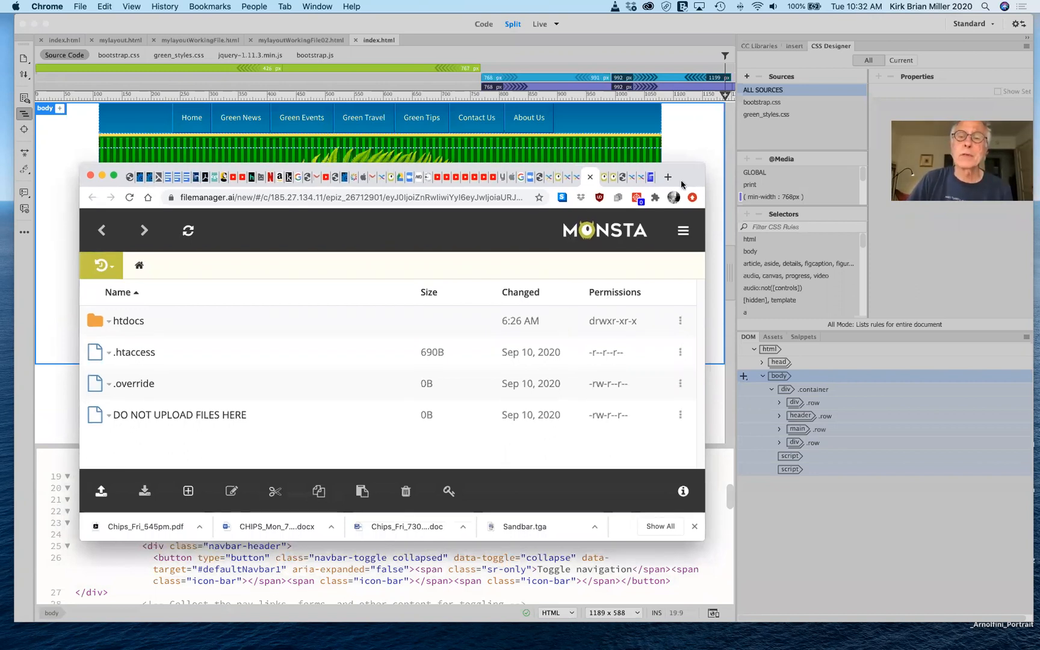
left_click_drag(691, 176, 672, 177)
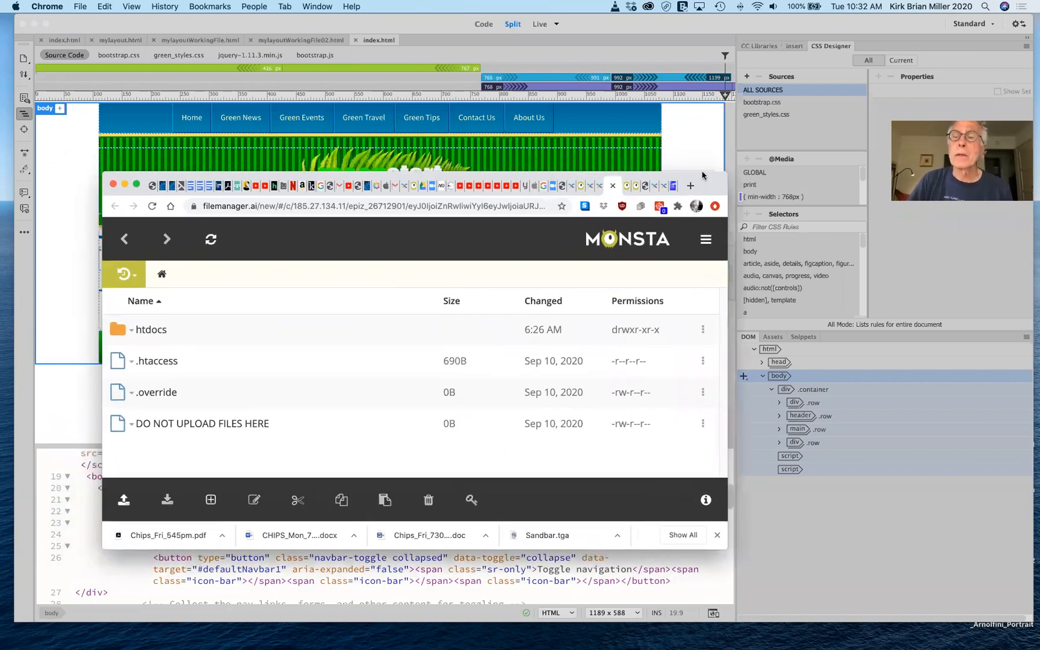
left_click_drag(703, 176, 813, 175)
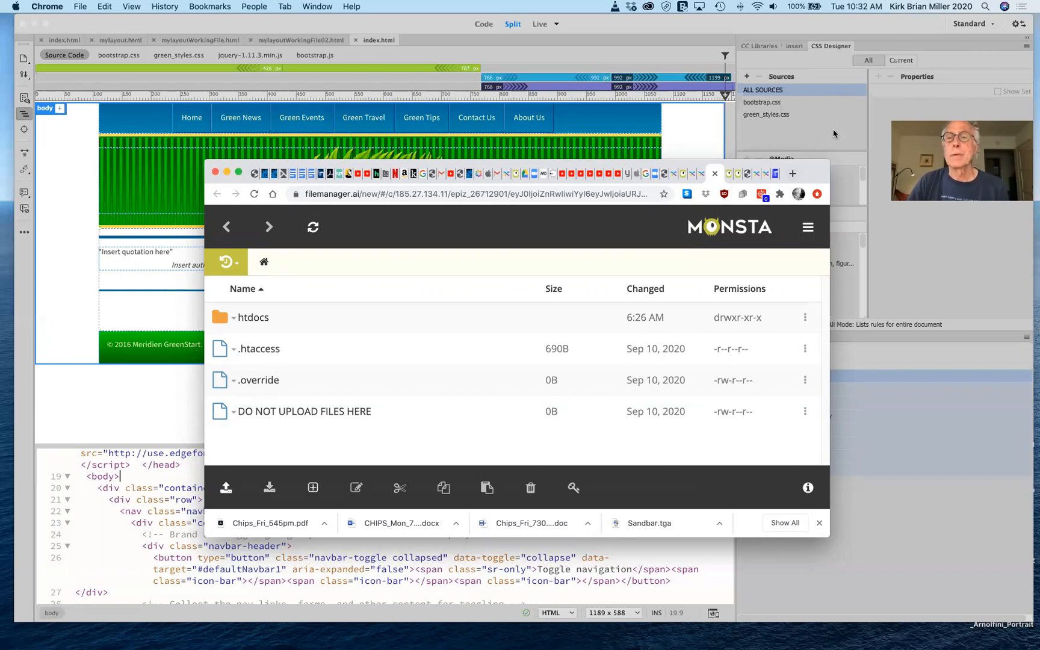
key("super+Tab")
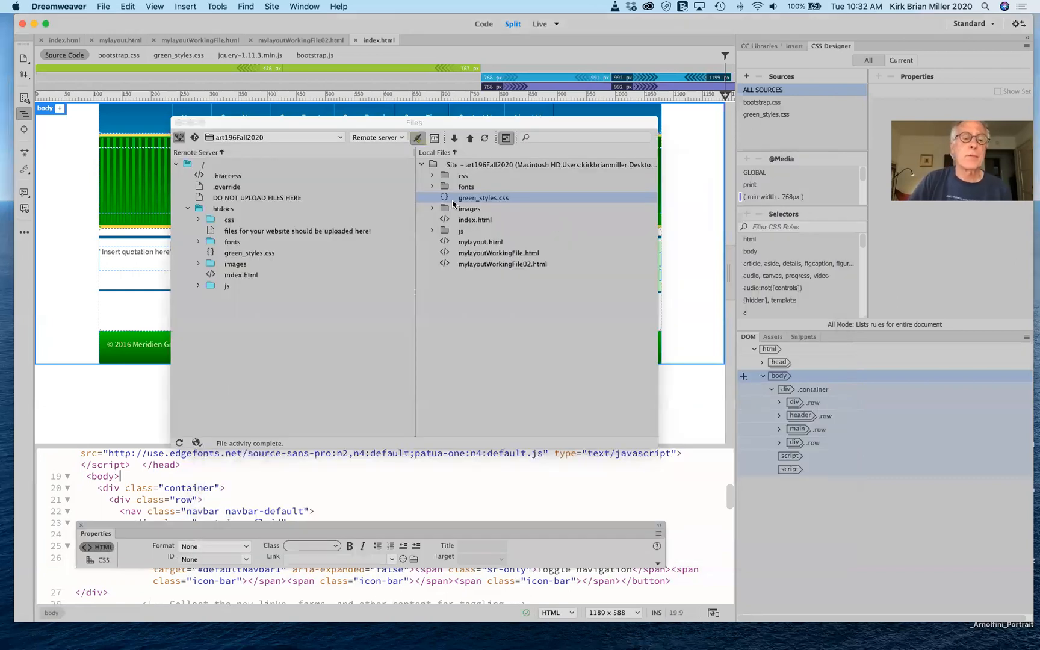
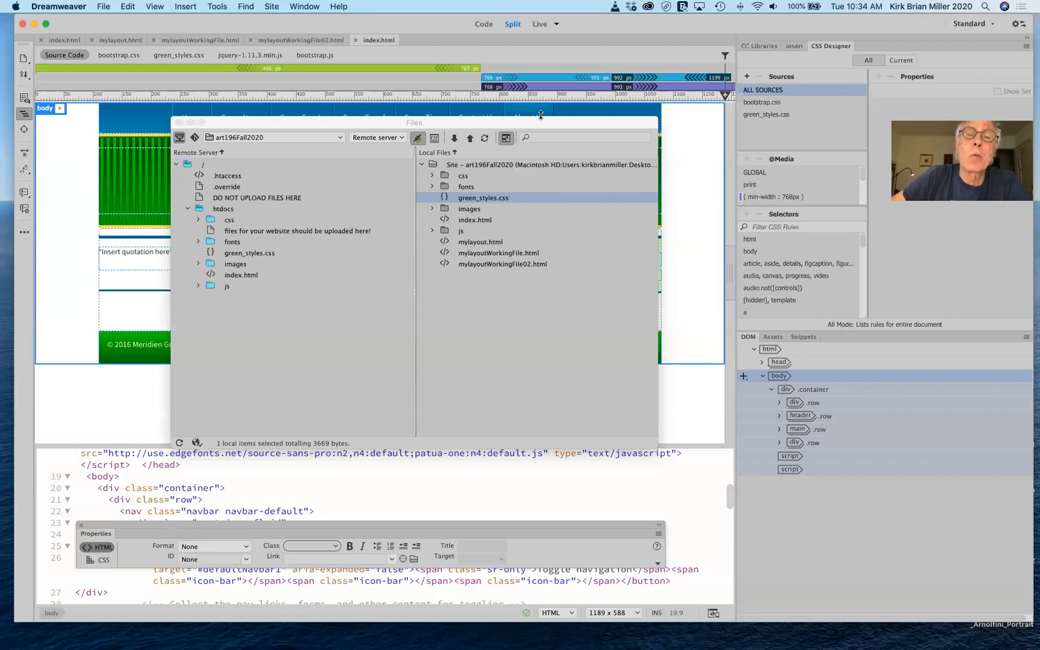
Drag the Files window down and right to uncover the GreenStart banner in design view
left_click_drag(542, 128, 548, 156)
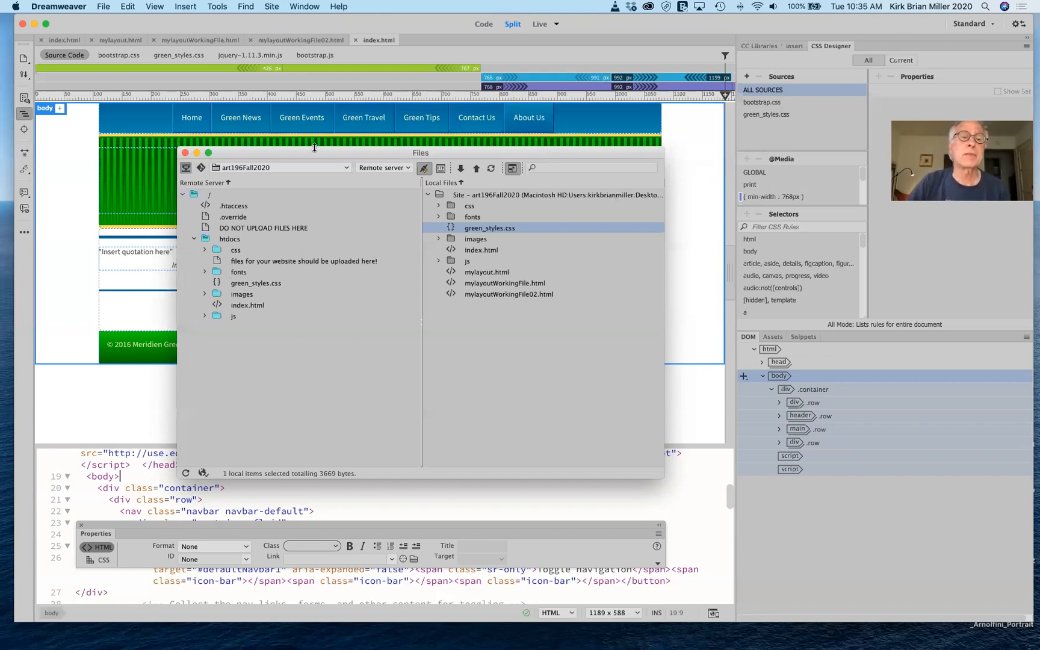
left_click_drag(315, 155, 686, 276)
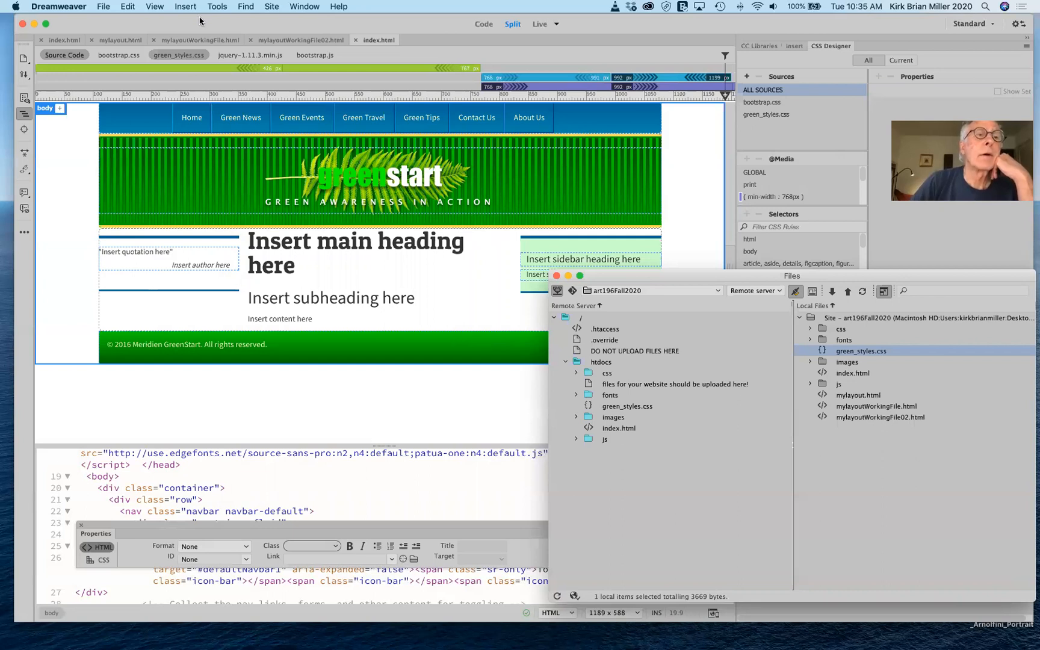
left_click(154, 7)
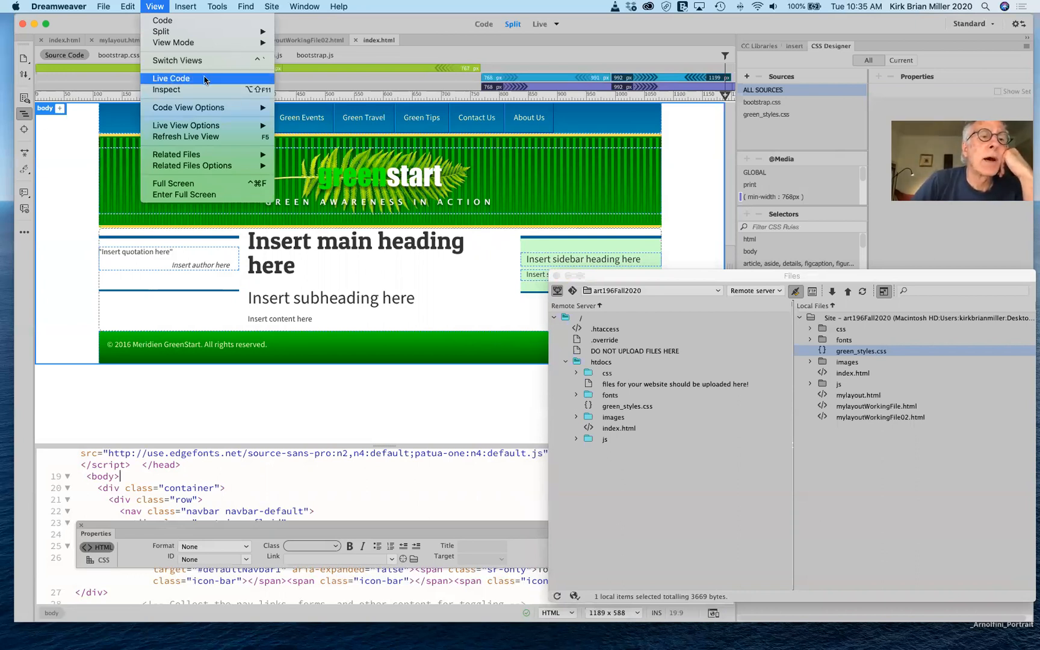
mouse_move(200, 104)
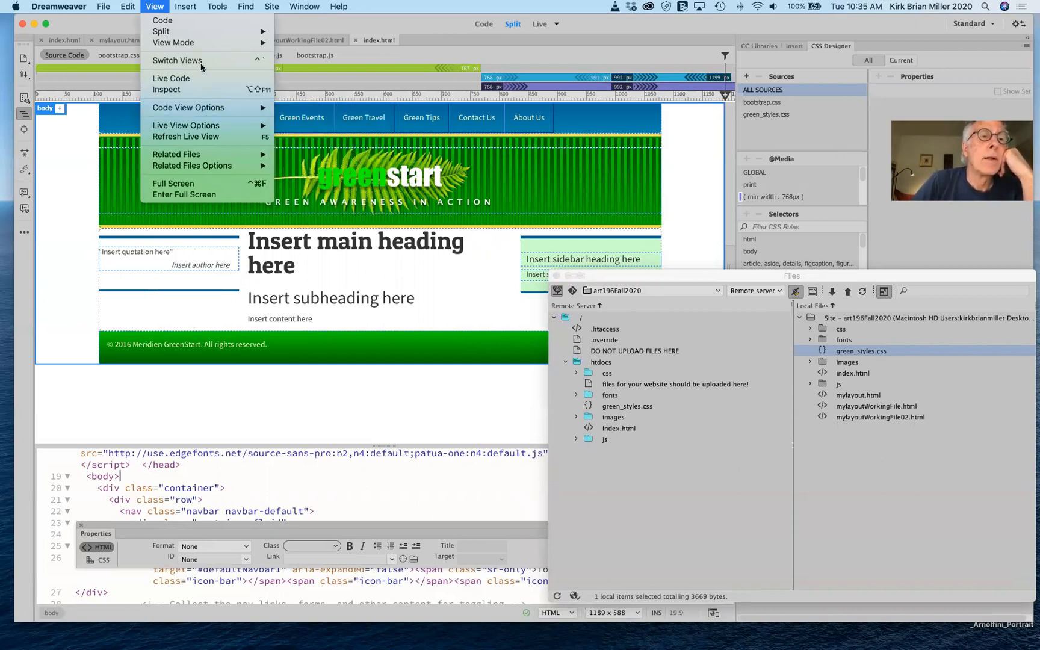
mouse_move(207, 43)
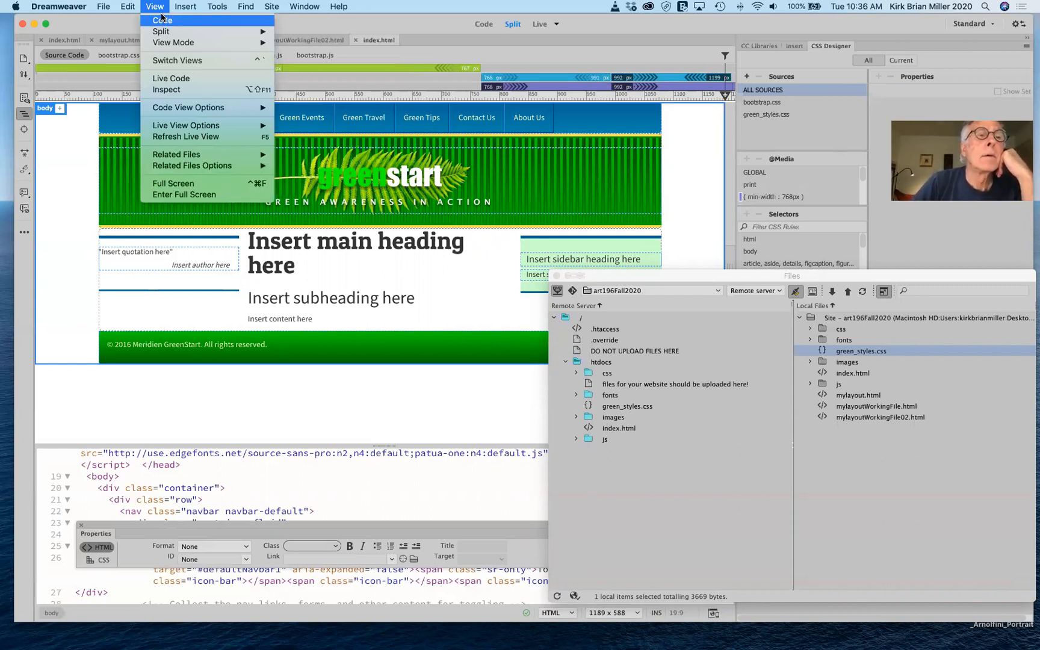
left_click(107, 7)
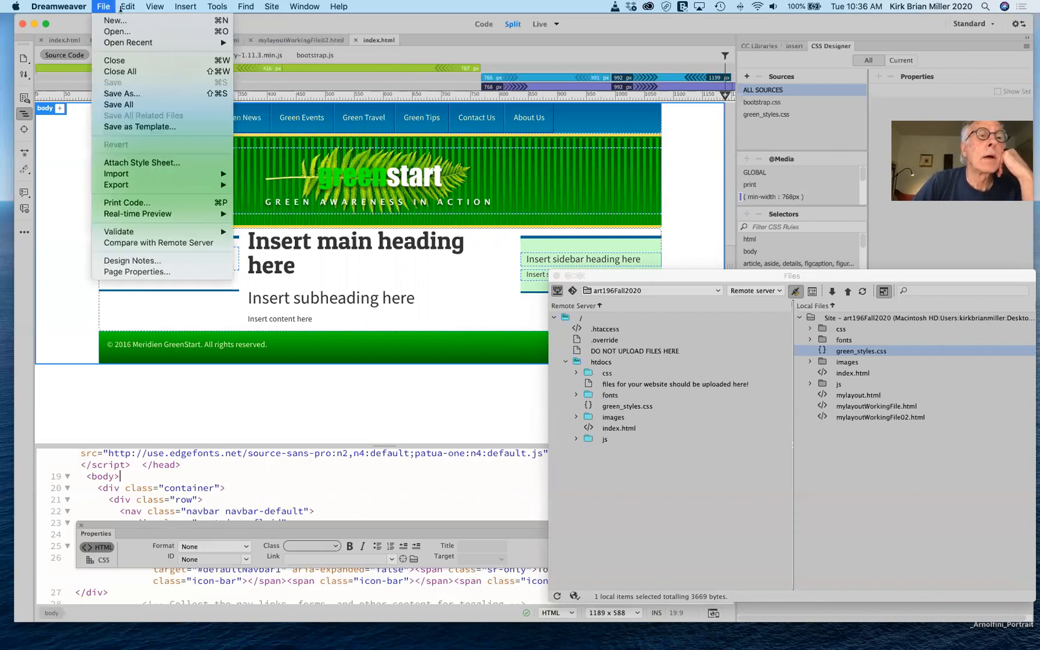
left_click(129, 7)
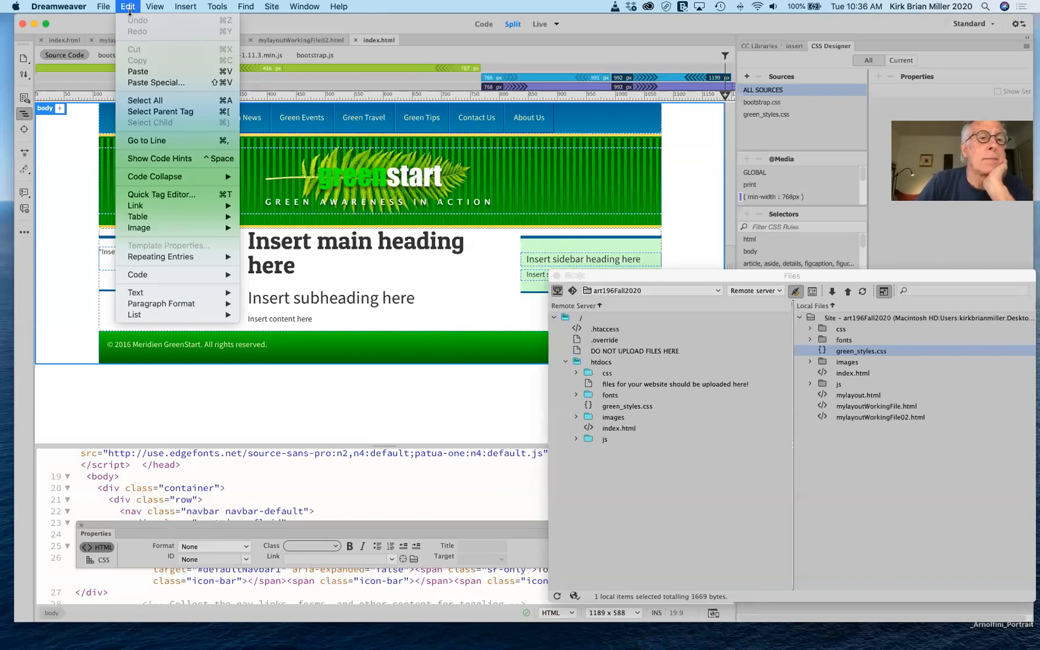
key("Down")
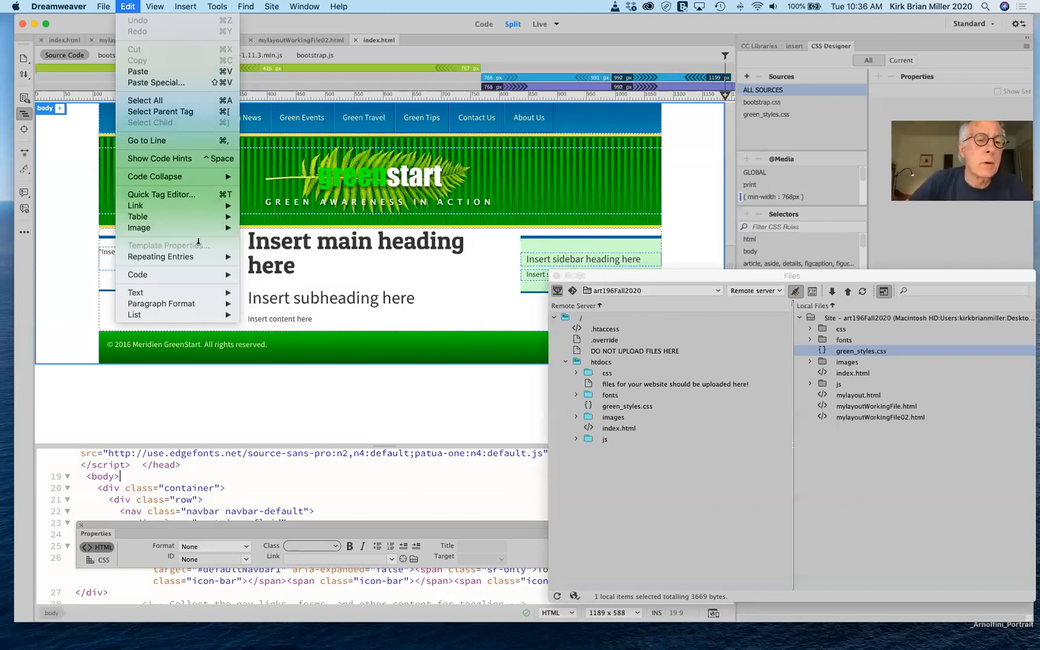
mouse_move(181, 274)
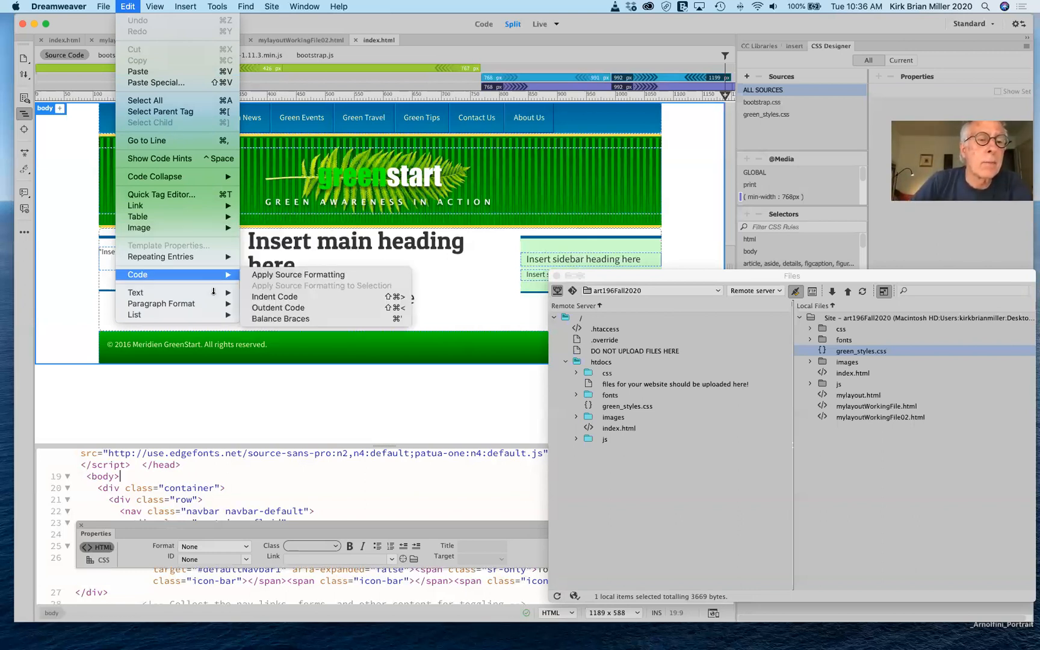
mouse_move(213, 293)
mouse_move(199, 227)
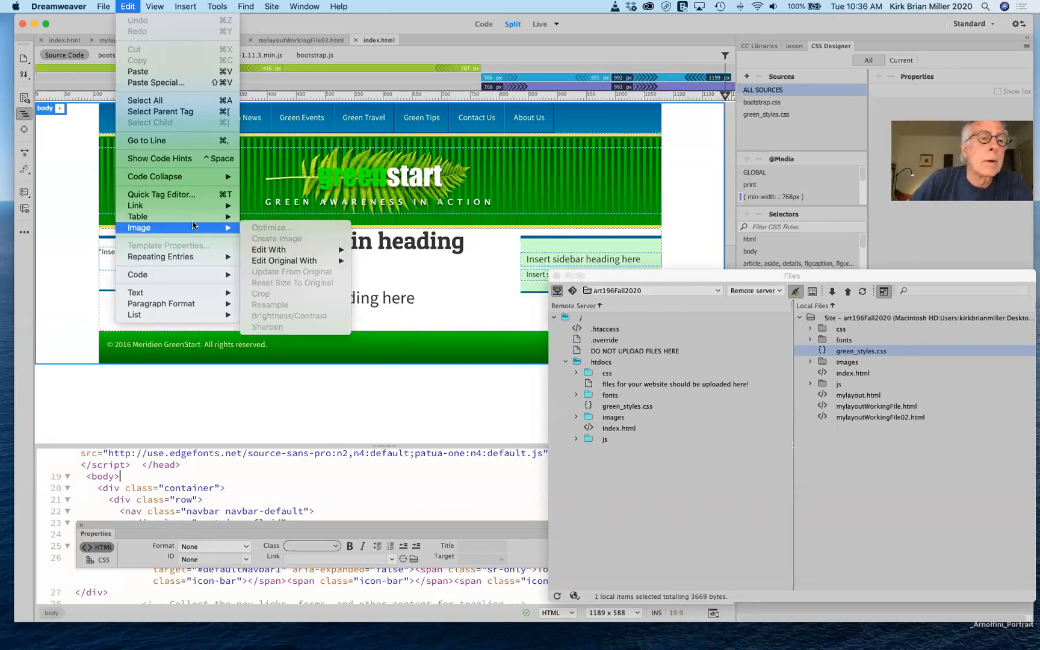
mouse_move(184, 179)
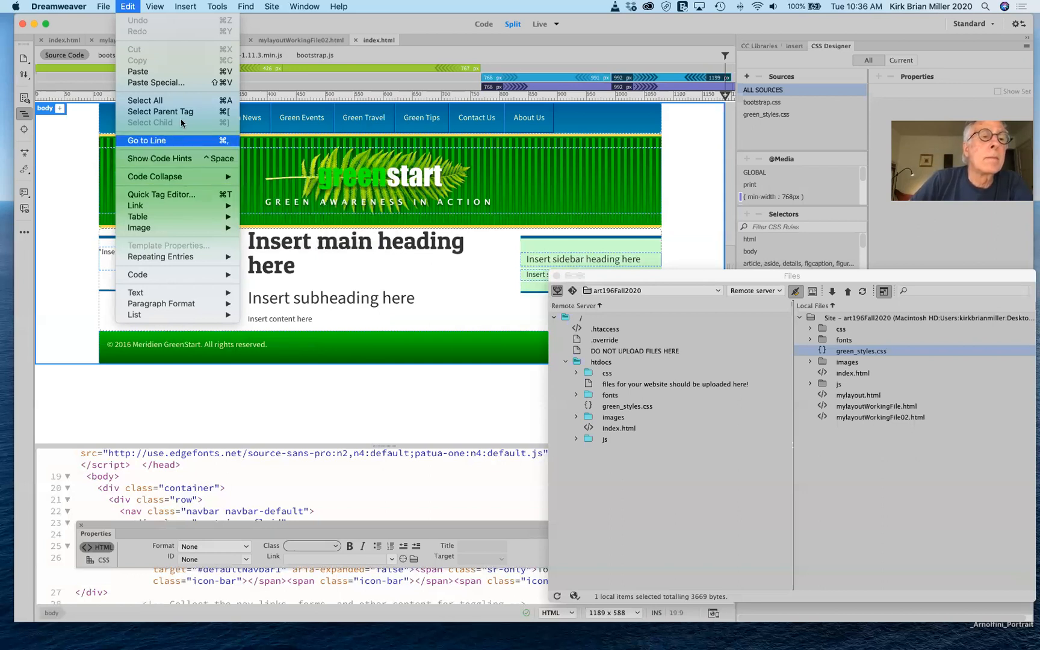
left_click(179, 73)
left_click(185, 6)
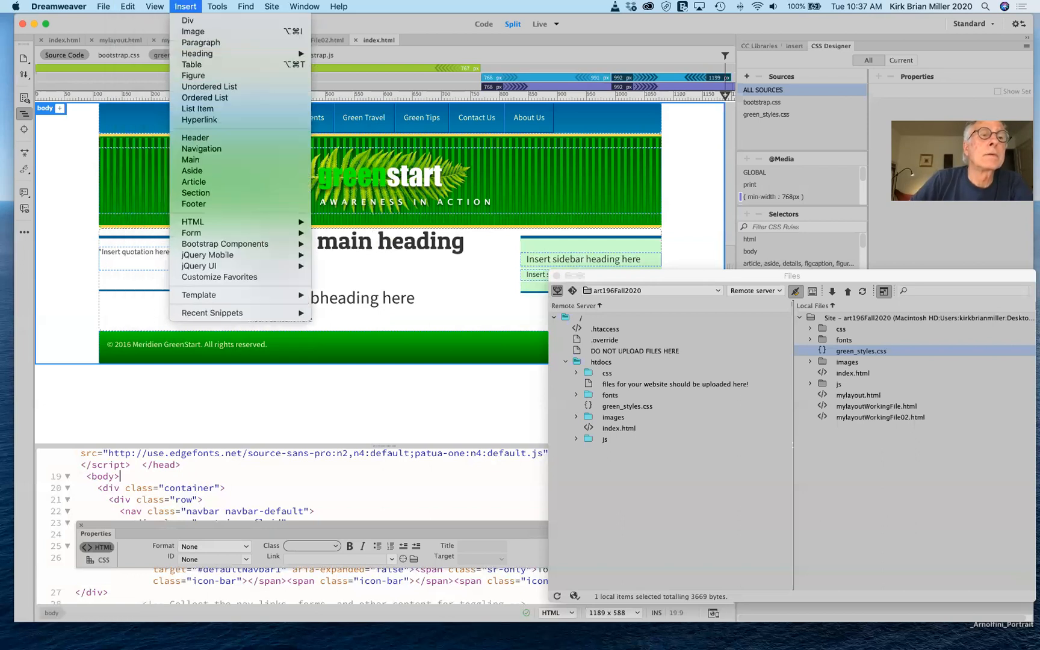
mouse_move(160, 7)
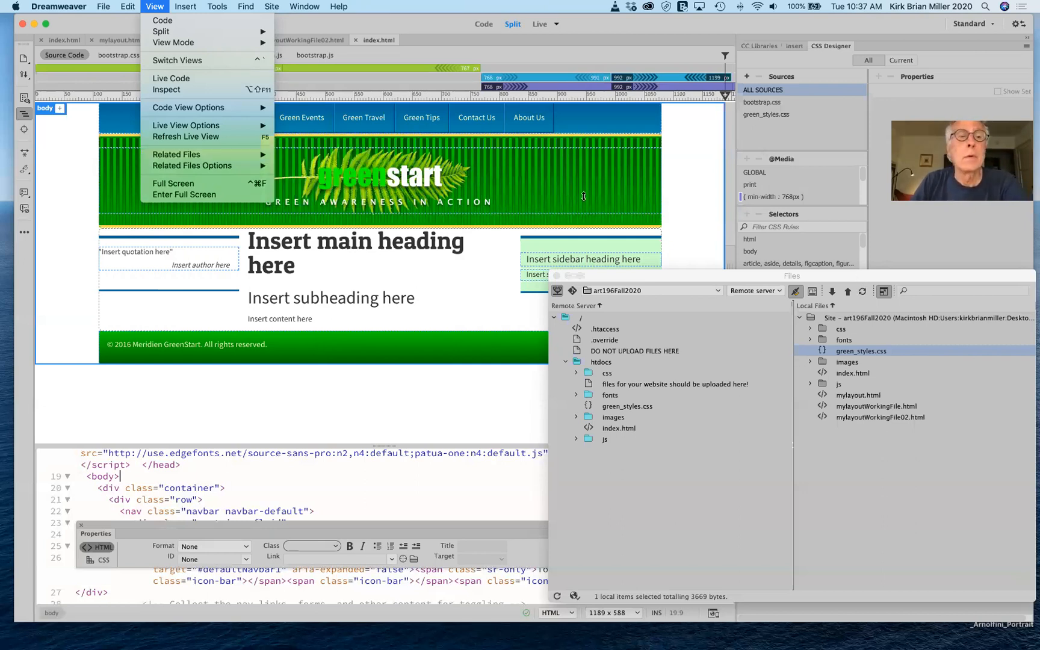
Recentre the Files window and check the local css, fonts, green_styles.css, images, index.html and js items
left_click(498, 123)
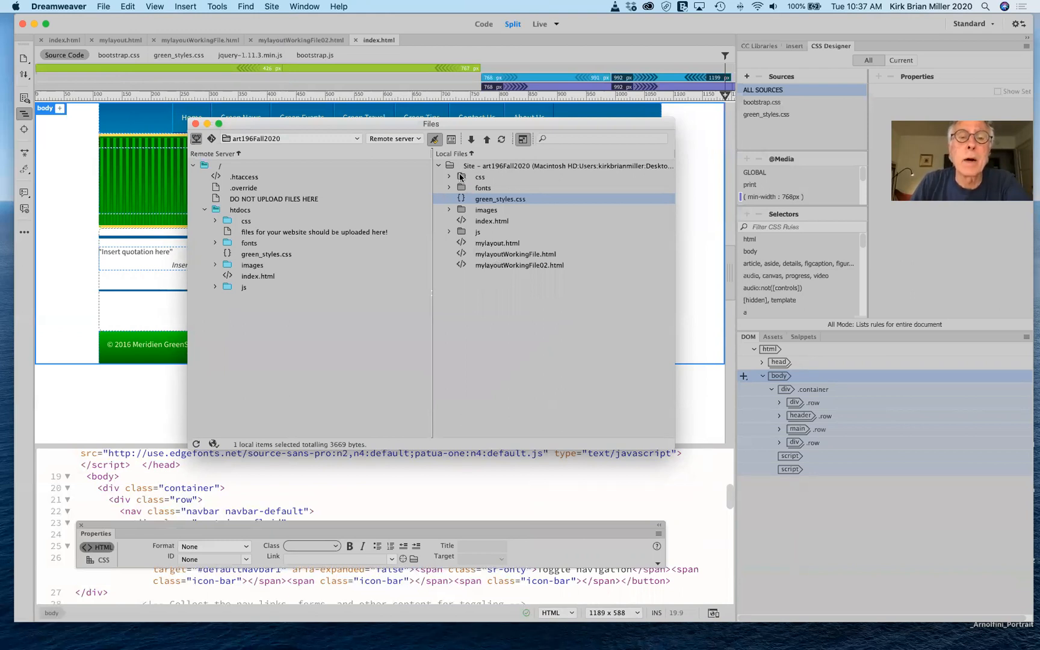
left_click(461, 177)
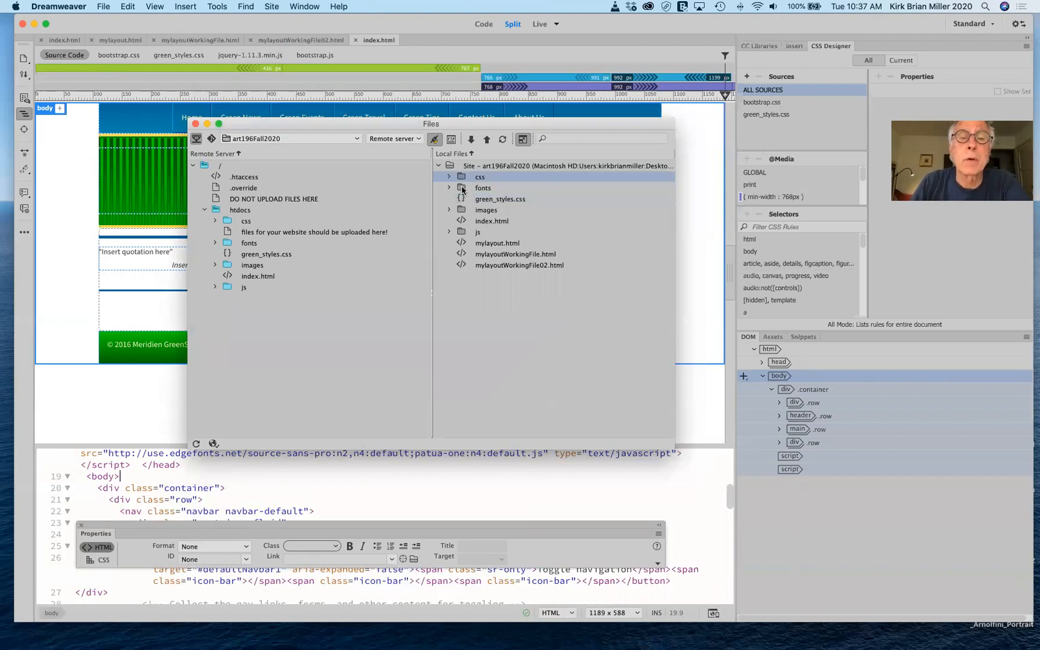
left_click(461, 190)
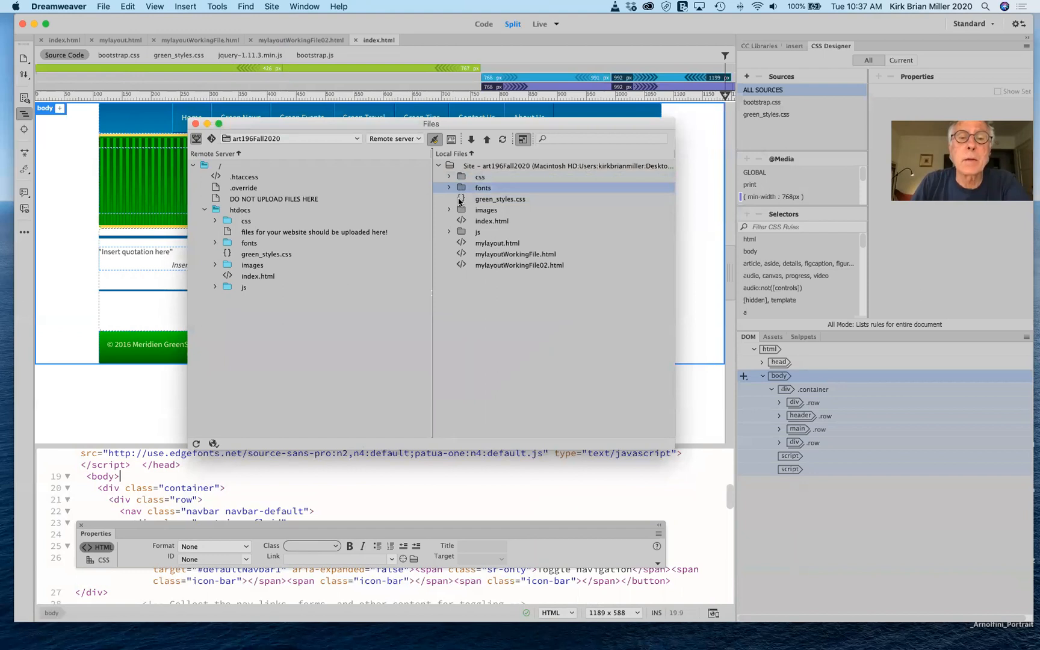
left_click(460, 200)
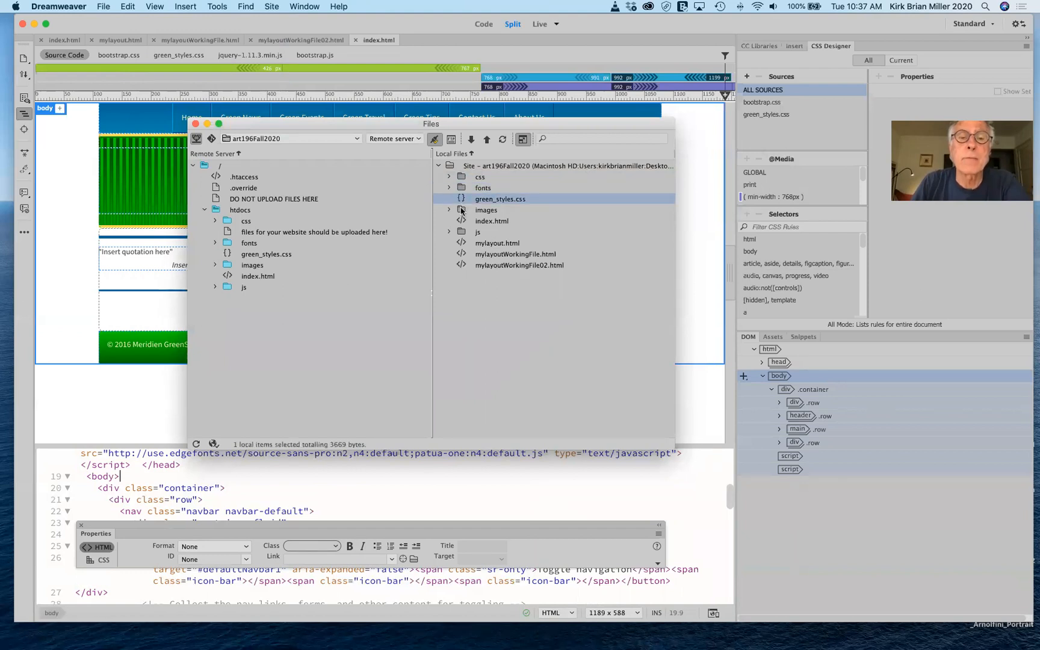
left_click(461, 212)
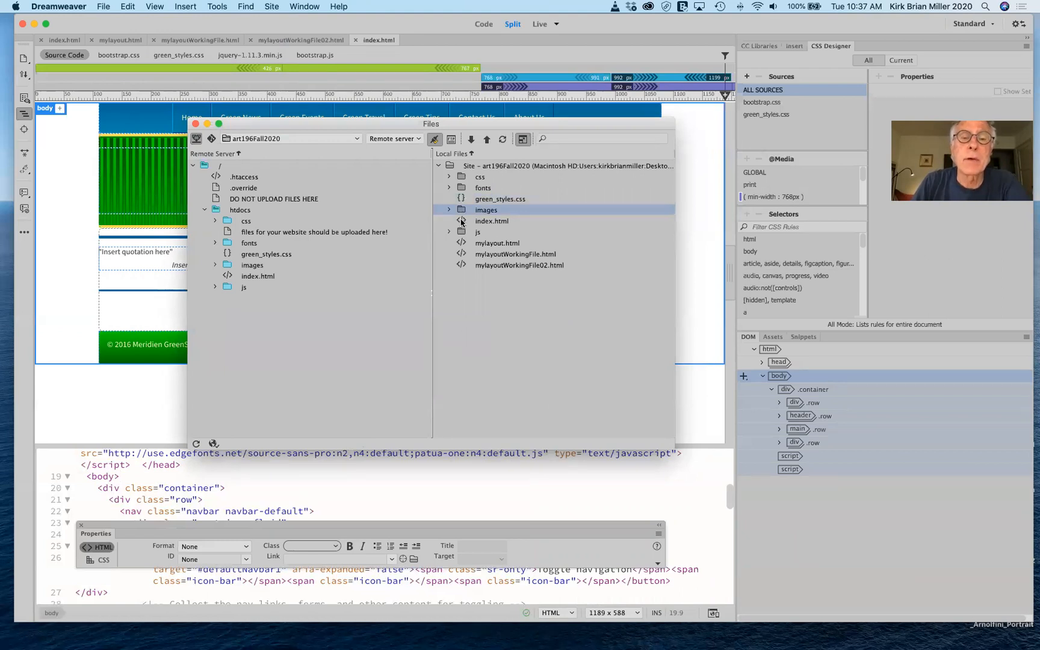
left_click(462, 222)
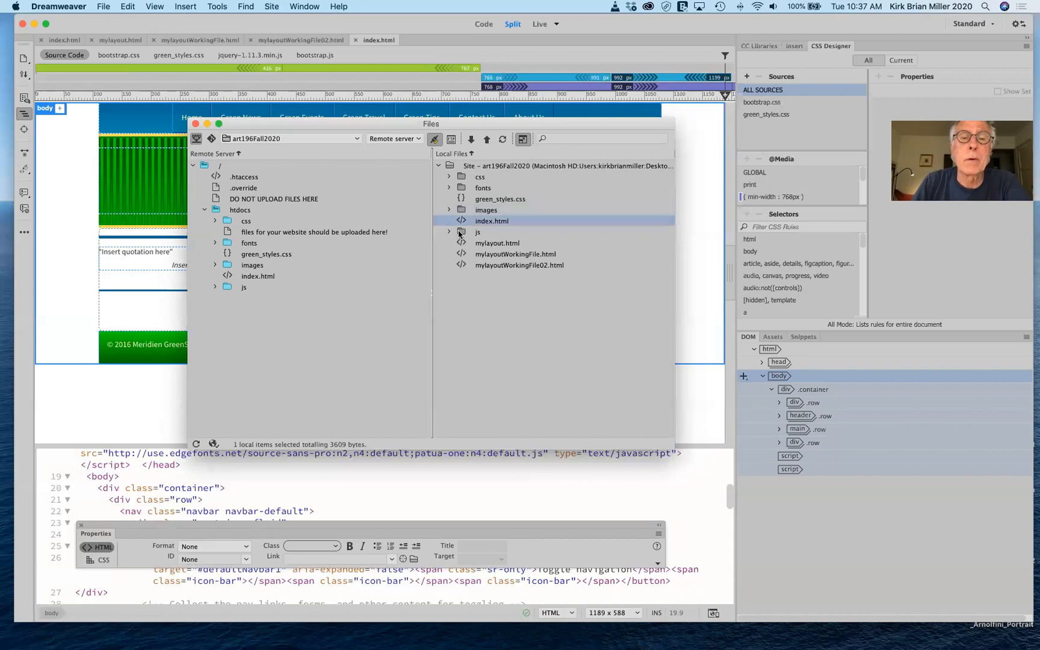
left_click(460, 234)
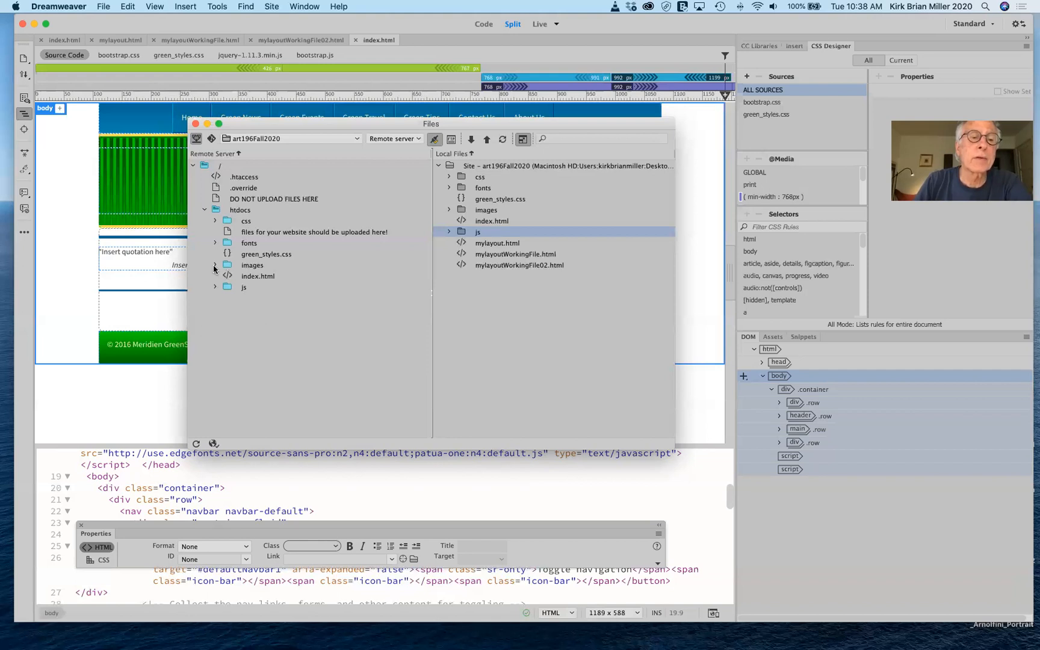
Expand then collapse the remote images folder to inspect uploaded images, and nudge the Files window
left_click(215, 266)
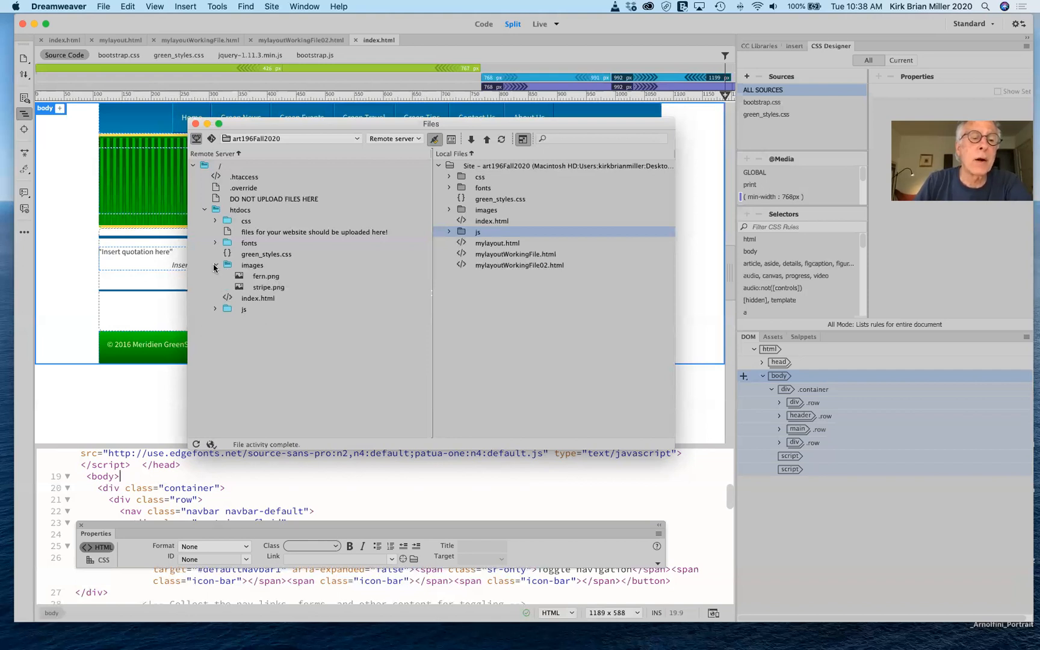
left_click(215, 267)
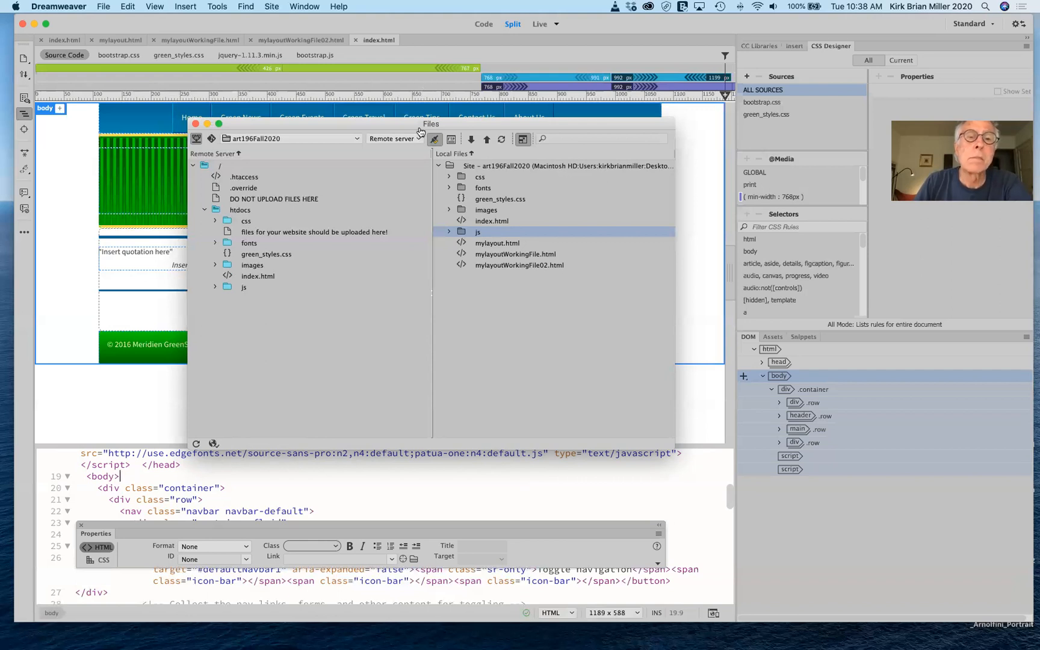
left_click_drag(467, 124, 500, 141)
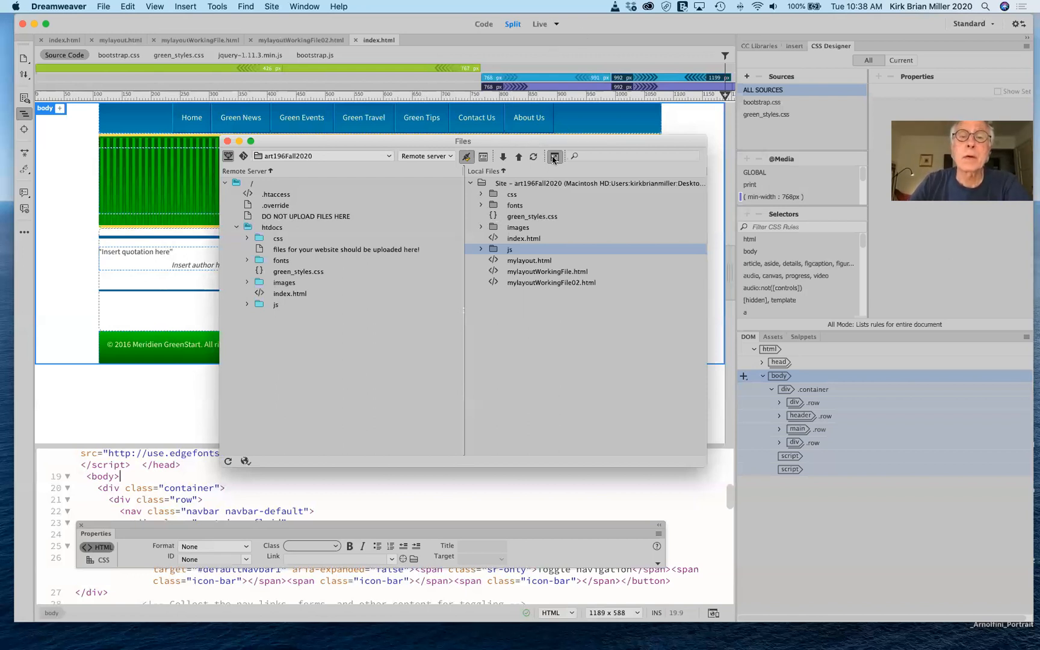
Connect to the server, redock and re-expand the Files panel, and confirm remote index.html is 3609 bytes
left_click(466, 158)
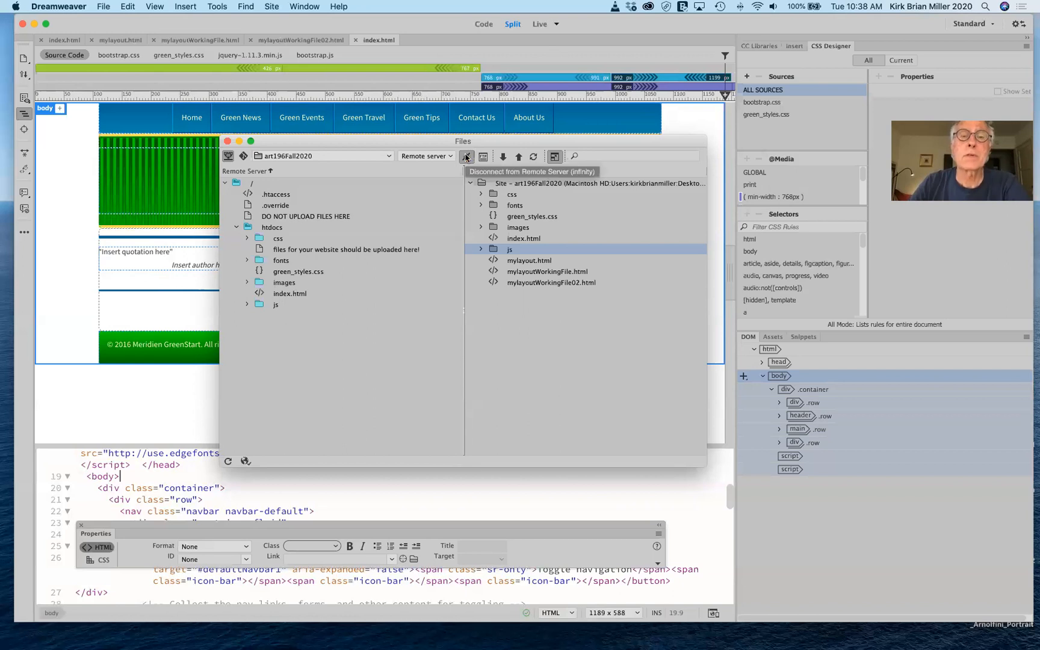
left_click(555, 157)
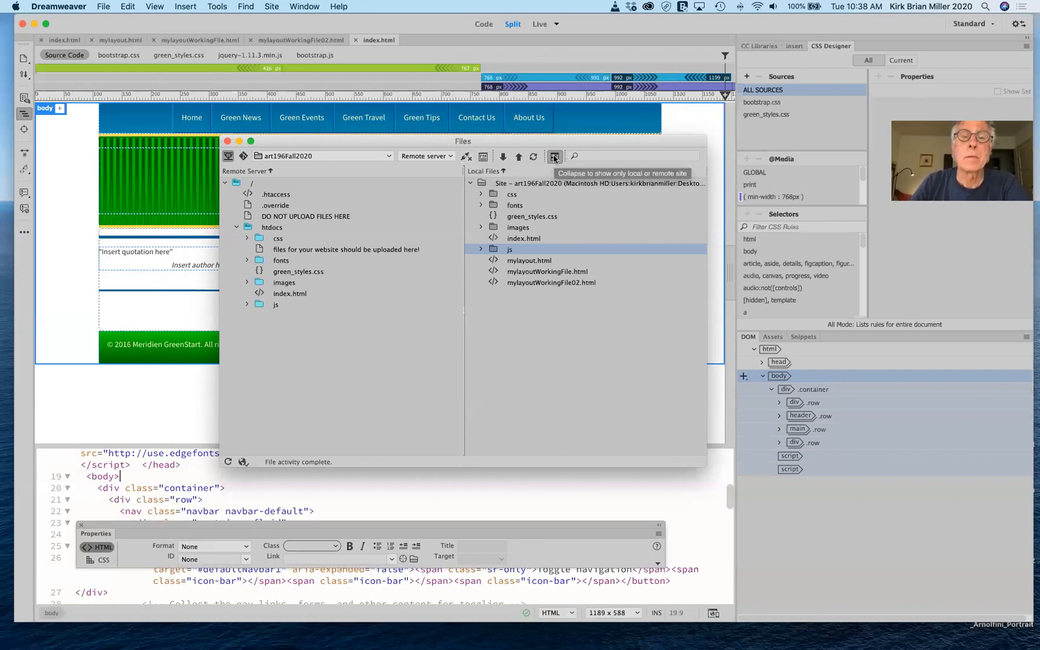
left_click(555, 157)
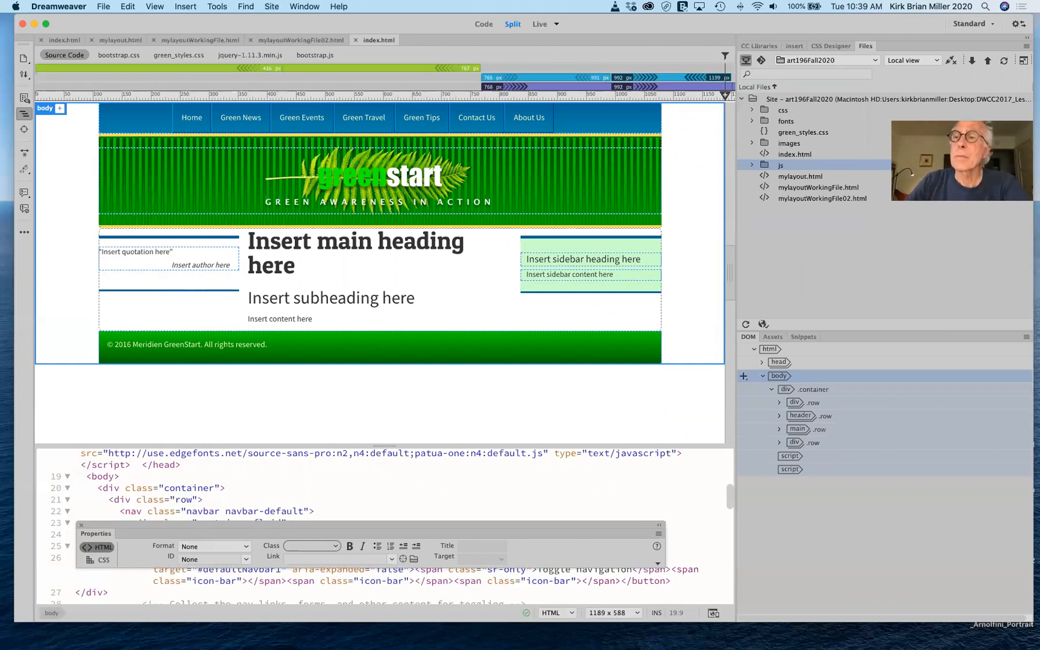
left_click(1024, 62)
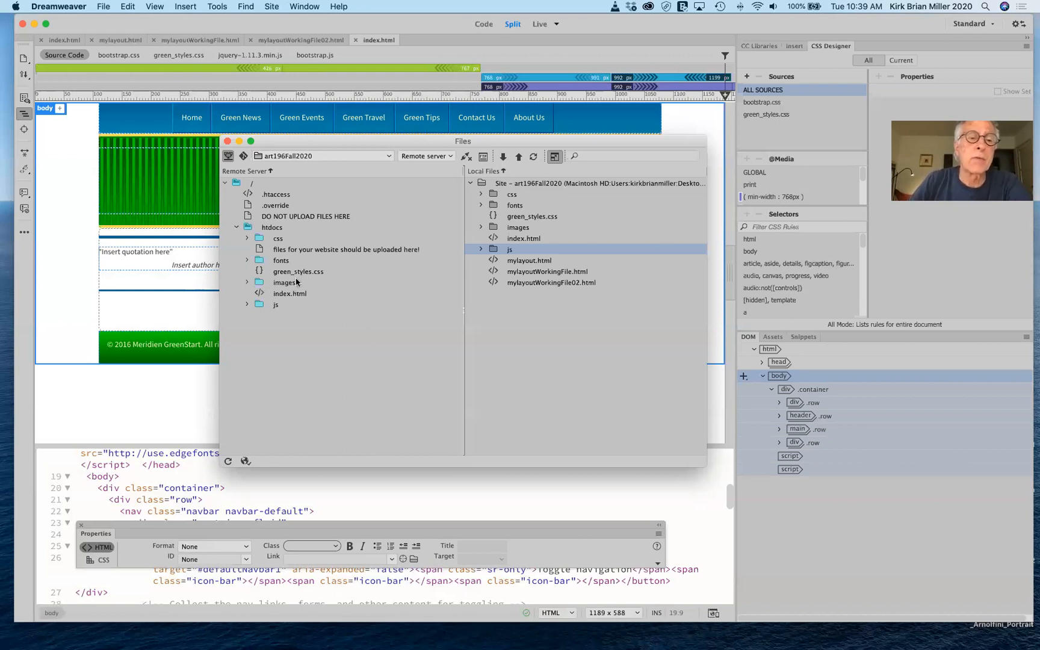
left_click(291, 294)
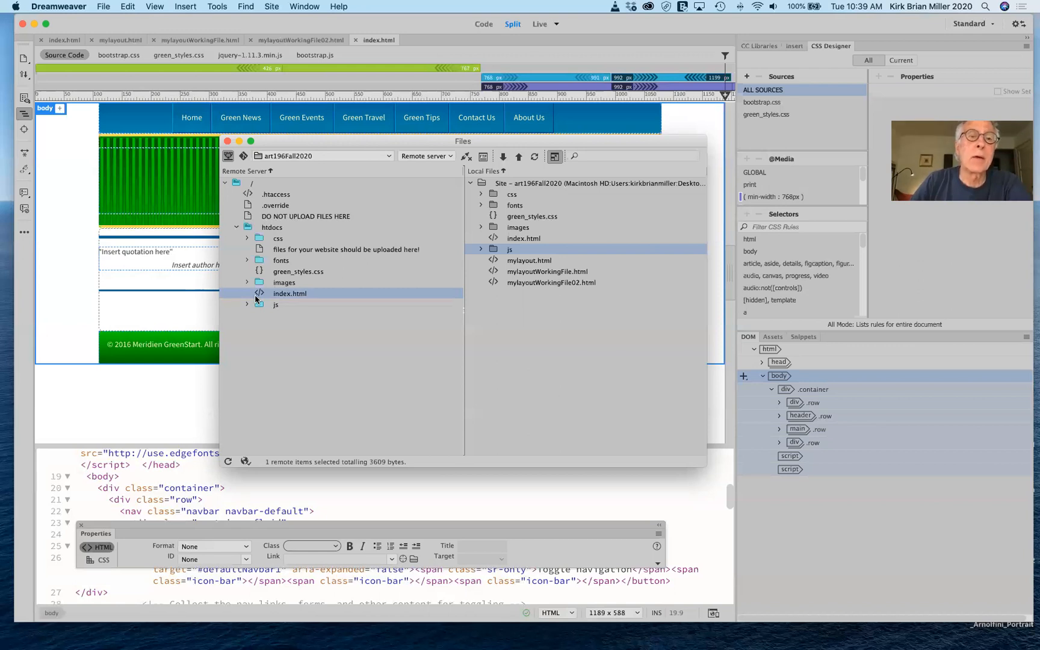
mouse_move(312, 643)
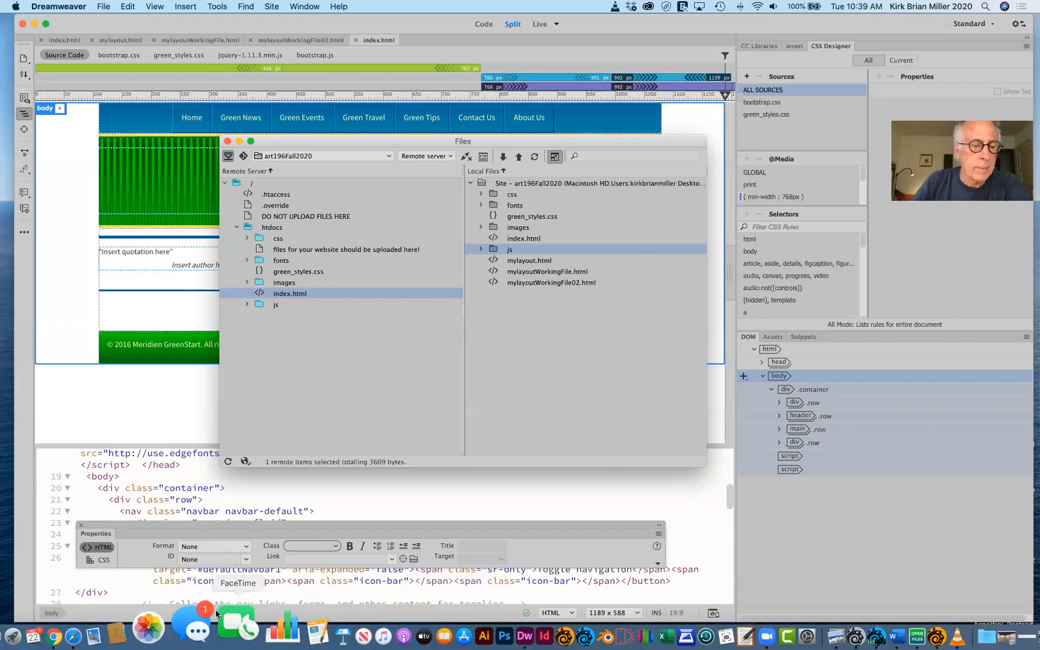
Bring Chrome forward and show the Monsta FTP tab listing htdocs with css, fonts, images and js
left_click(106, 618)
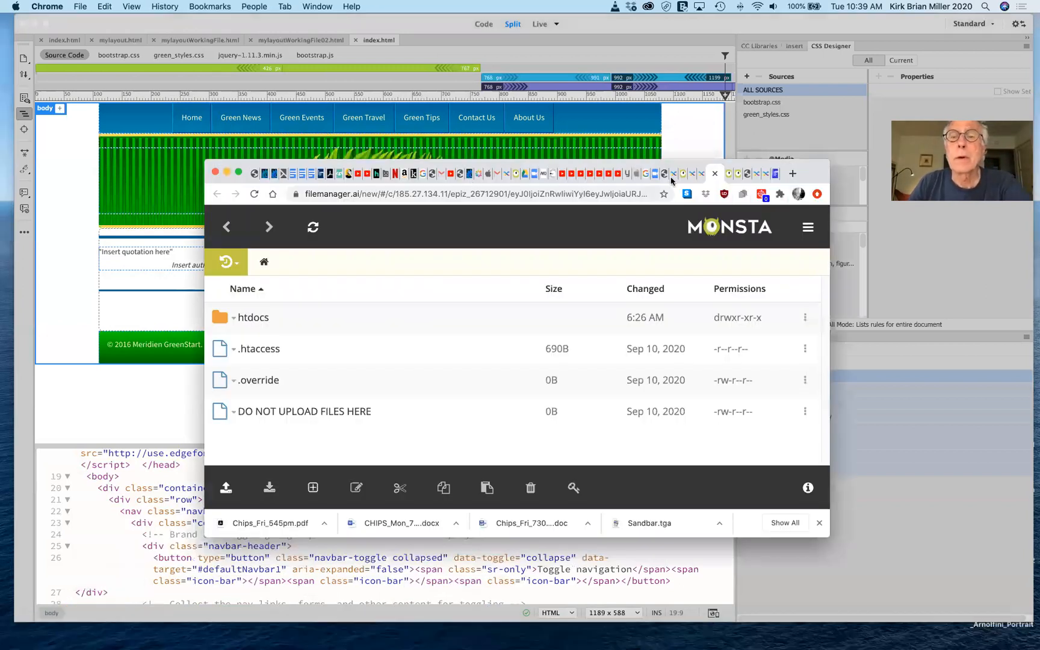
left_click(665, 175)
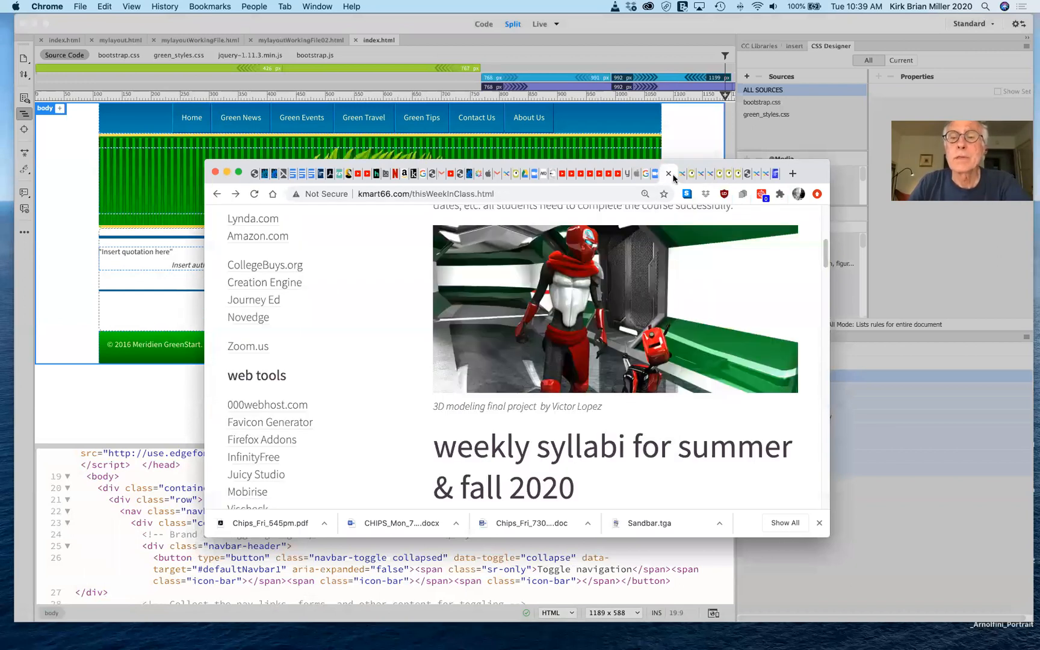
left_click(739, 175)
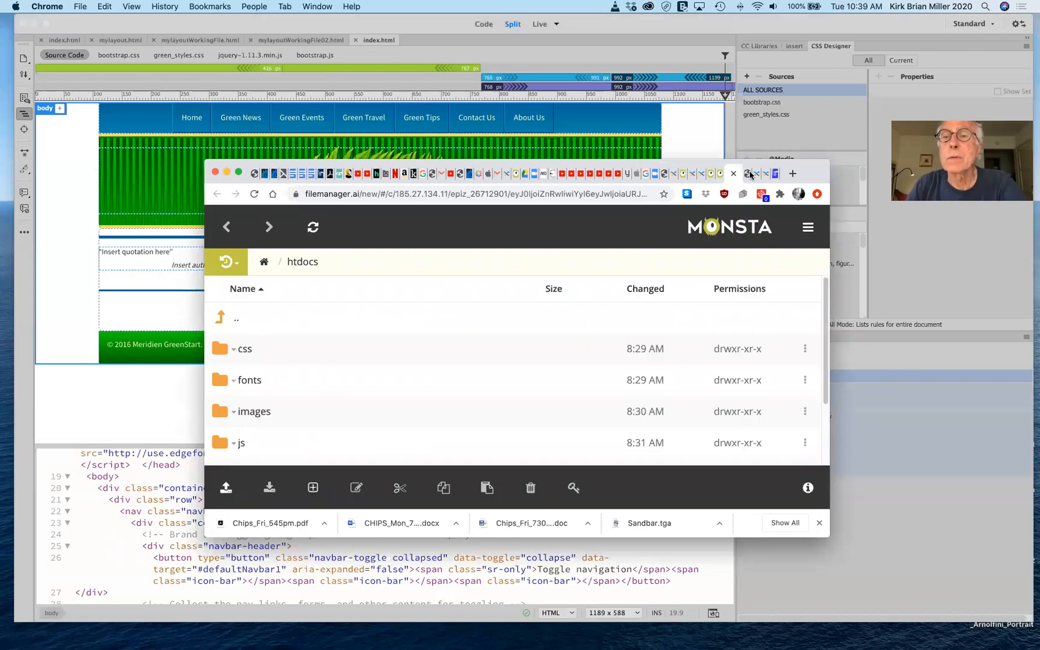
Reload the live GreenStart page at art196introtowebdesign.infinityfreeapp.com/index.html and shift the browser window
left_click(748, 175)
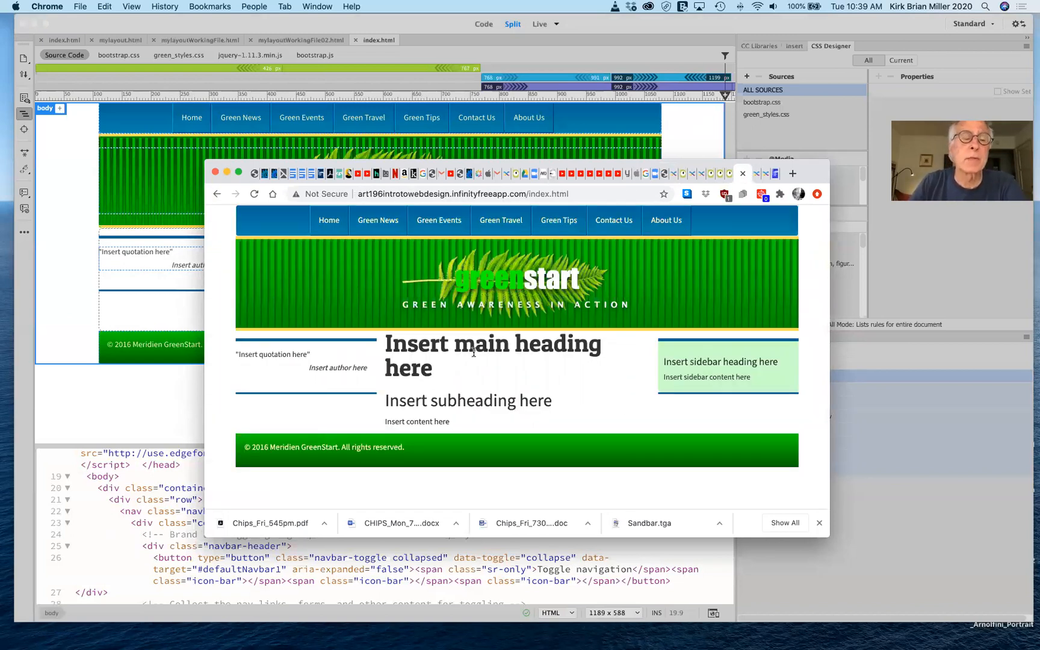
left_click(256, 196)
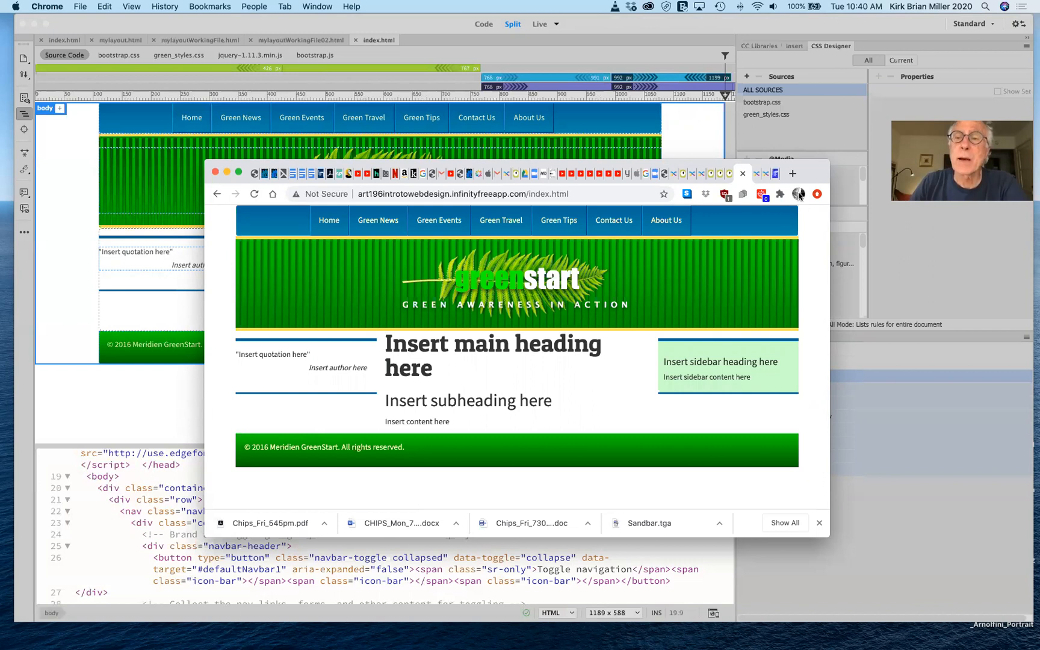
left_click_drag(713, 138, 708, 144)
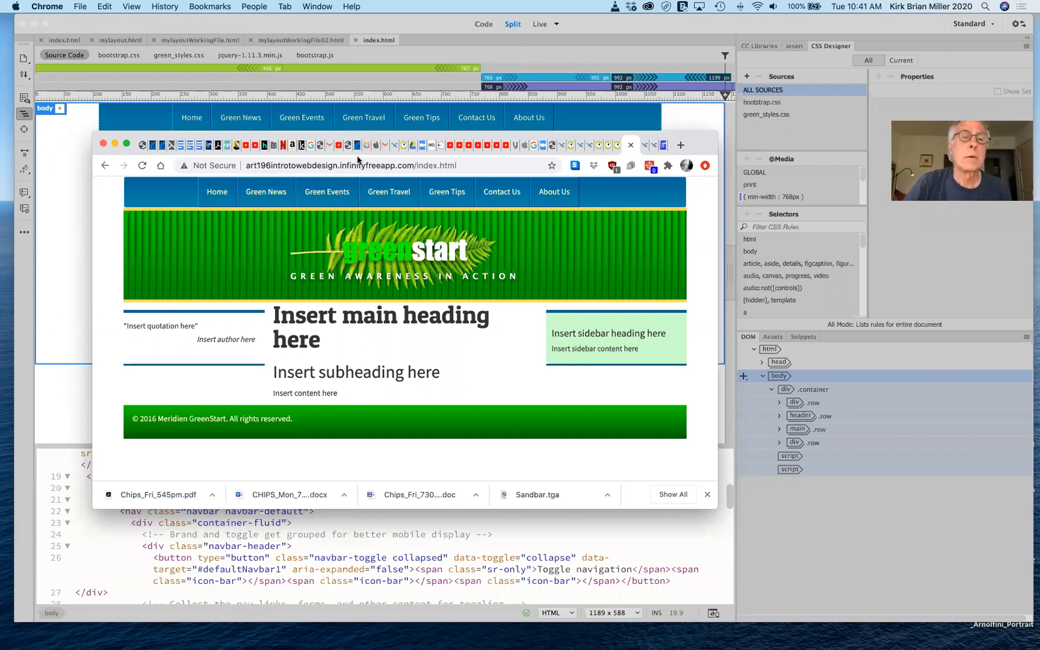
Switch to InfinityFree and go to the Accounts list showing the single Active hosting account
left_click(561, 148)
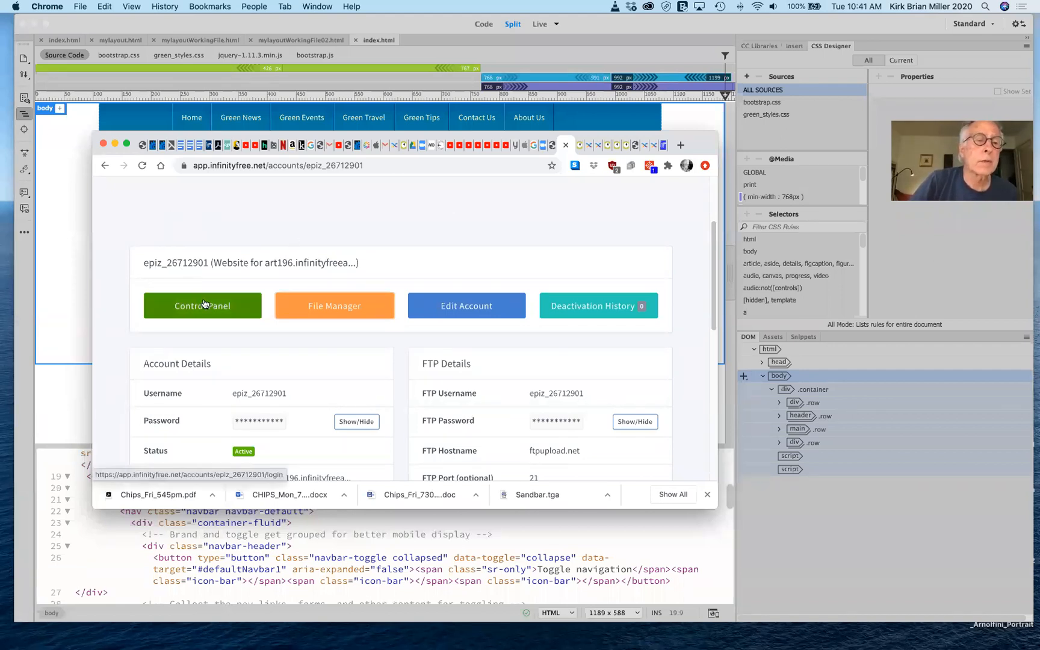
scroll(203, 205, "up", 4)
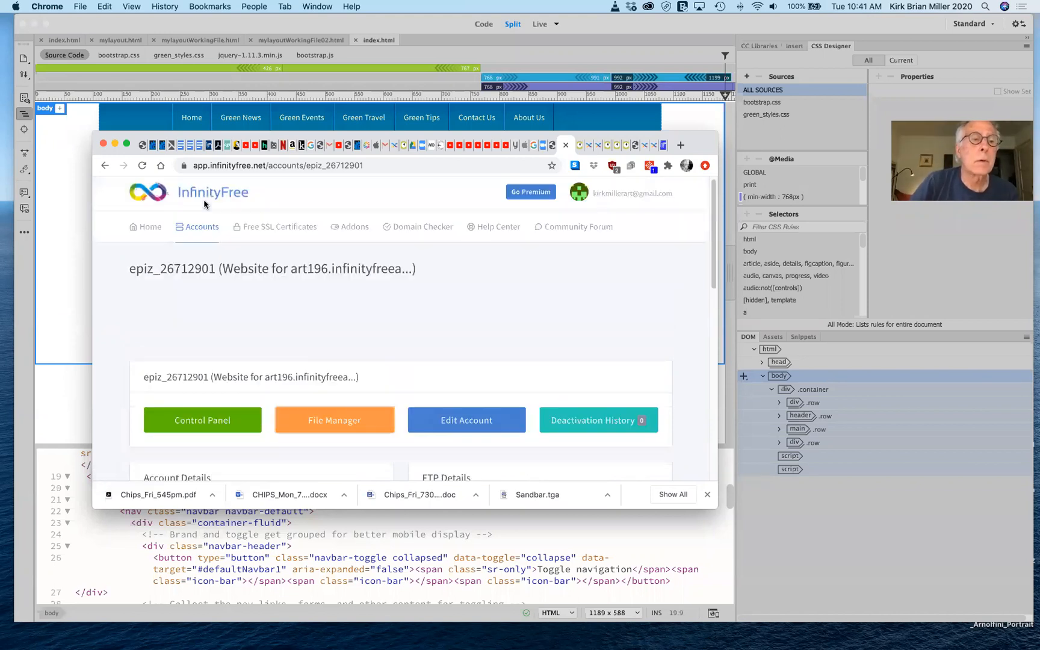
left_click(146, 230)
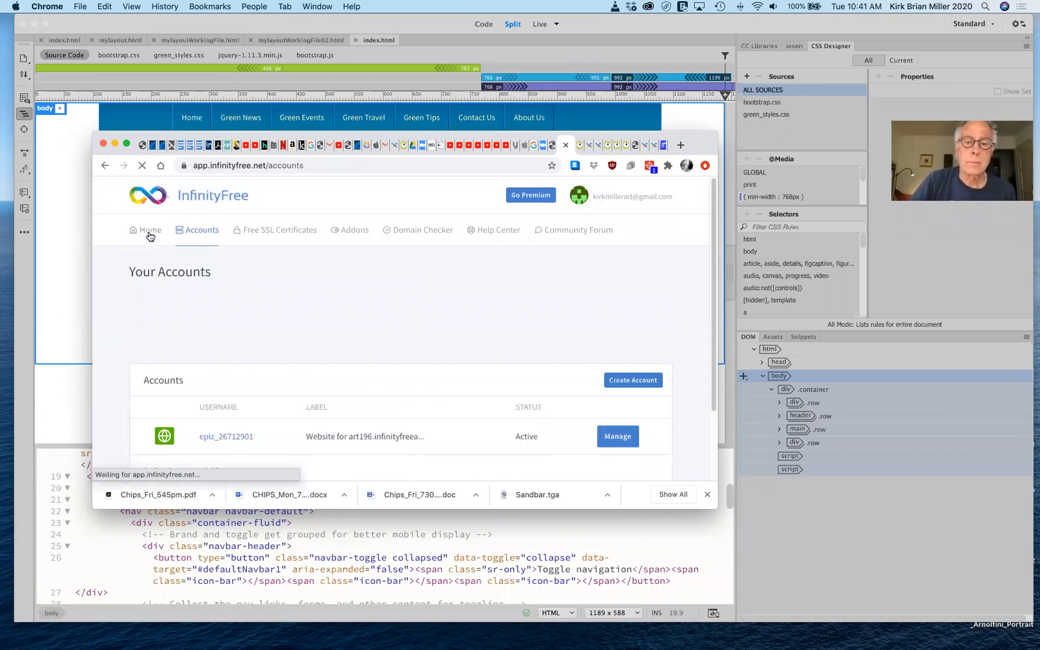
scroll(490, 321, "down", 3)
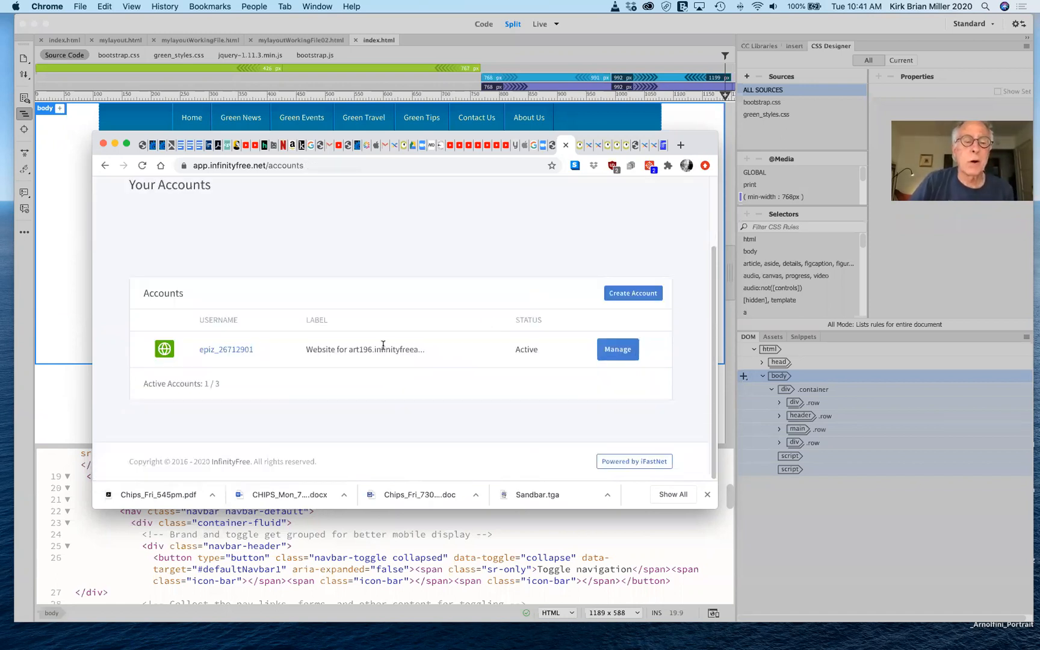
Open the hosting account's details page and scroll to FTP hostname ftpupload.net, port 21 and MySQL details
left_click(621, 352)
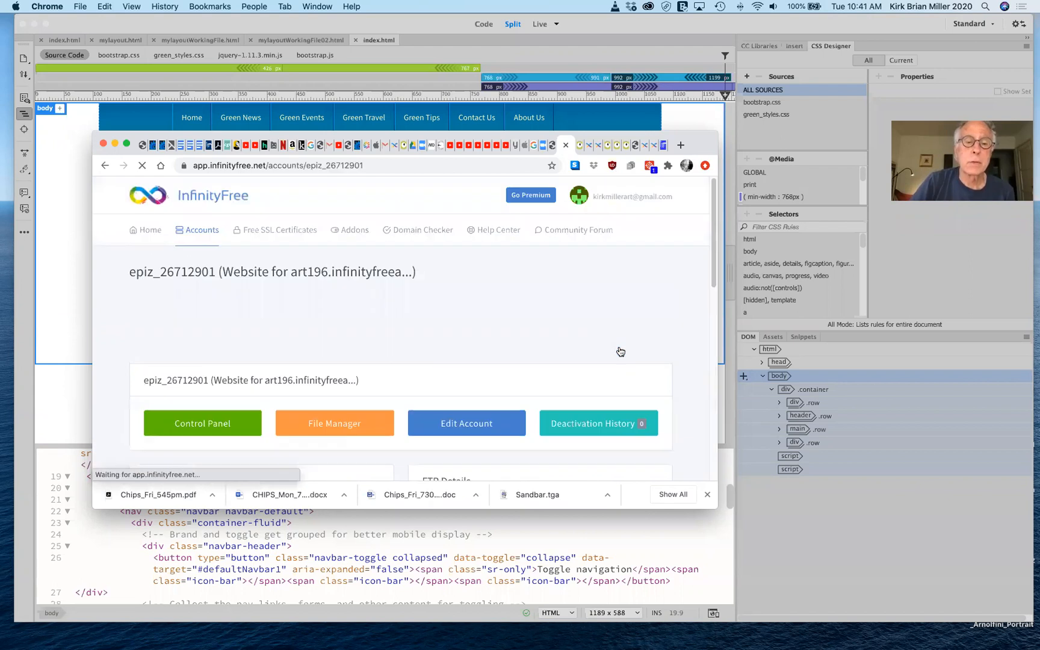
scroll(620, 352, "down", 3)
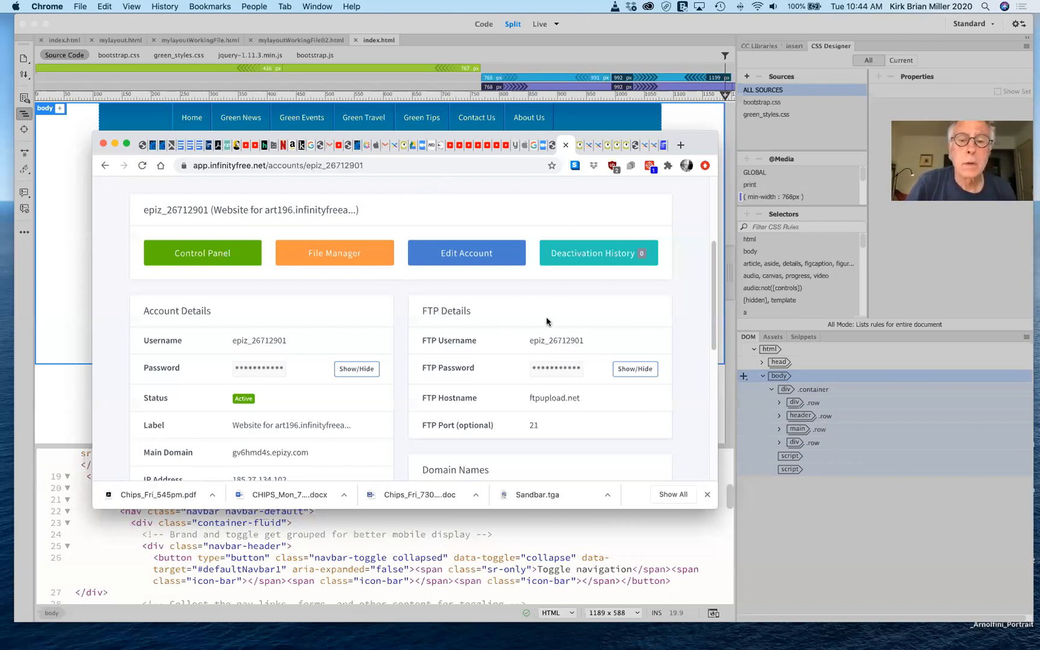
scroll(540, 272, "down", 4)
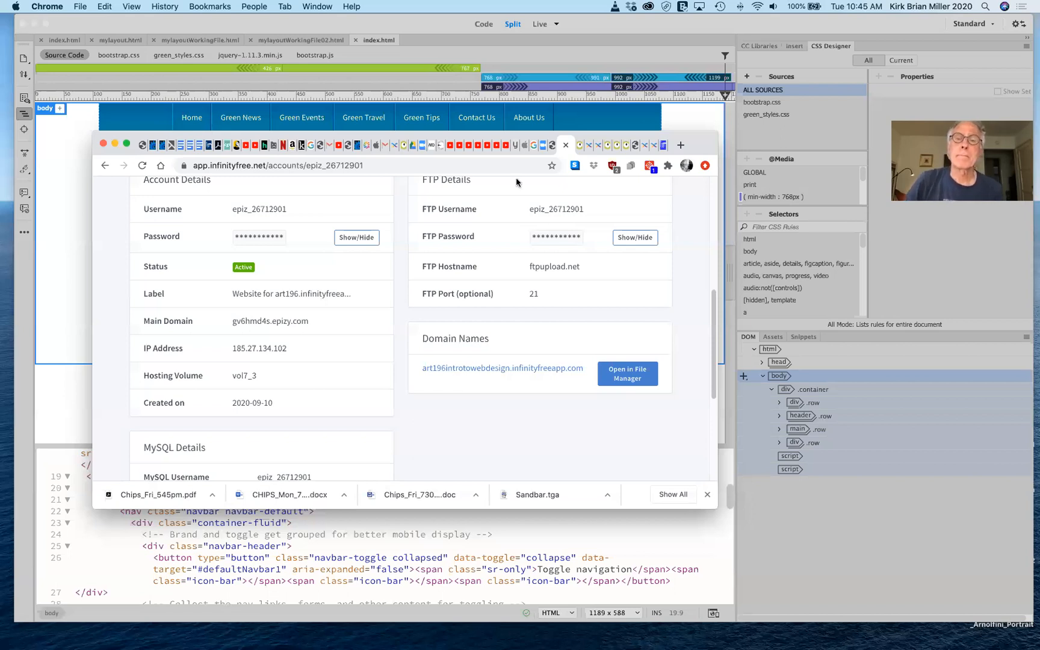
Move and enlarge the Chrome window, then return to the InfinityFree account details tab
left_click_drag(695, 140, 647, 111)
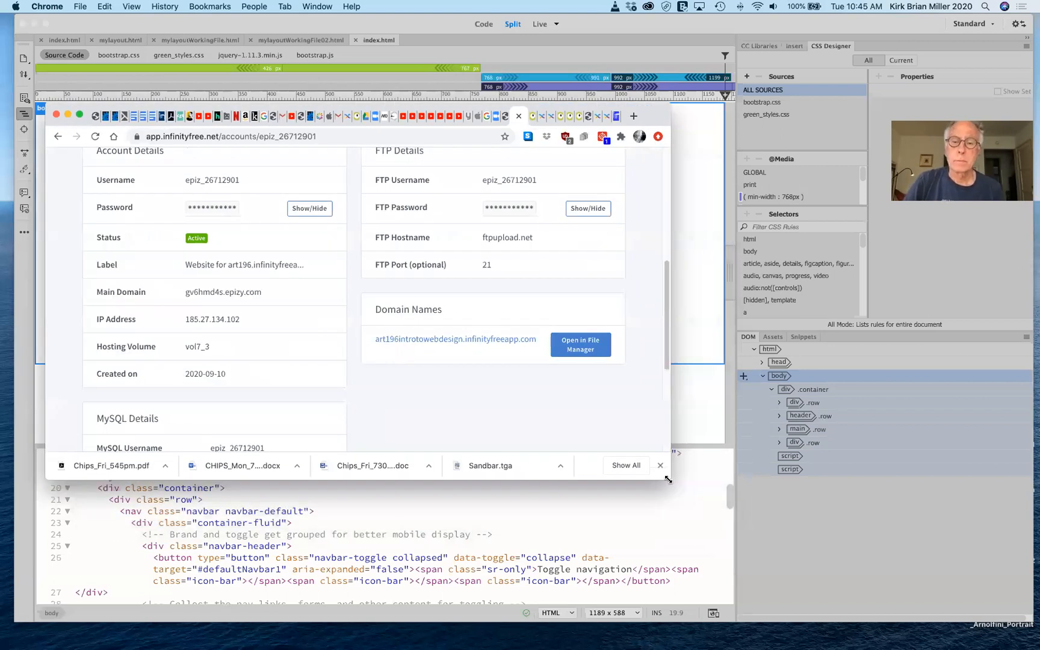
left_click_drag(938, 540, 914, 597)
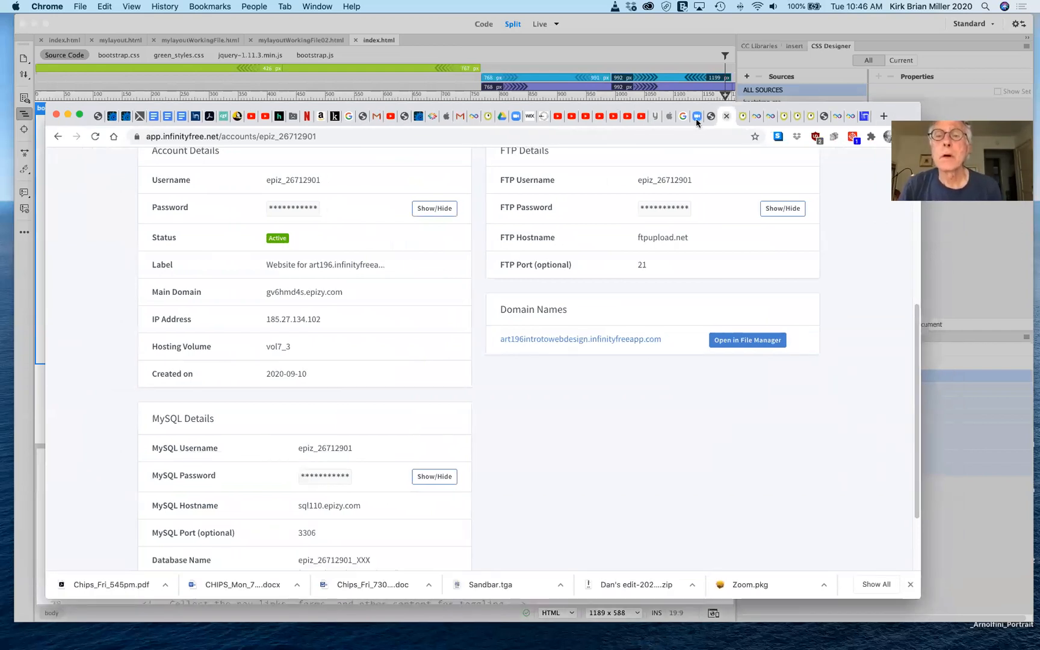
left_click(726, 117)
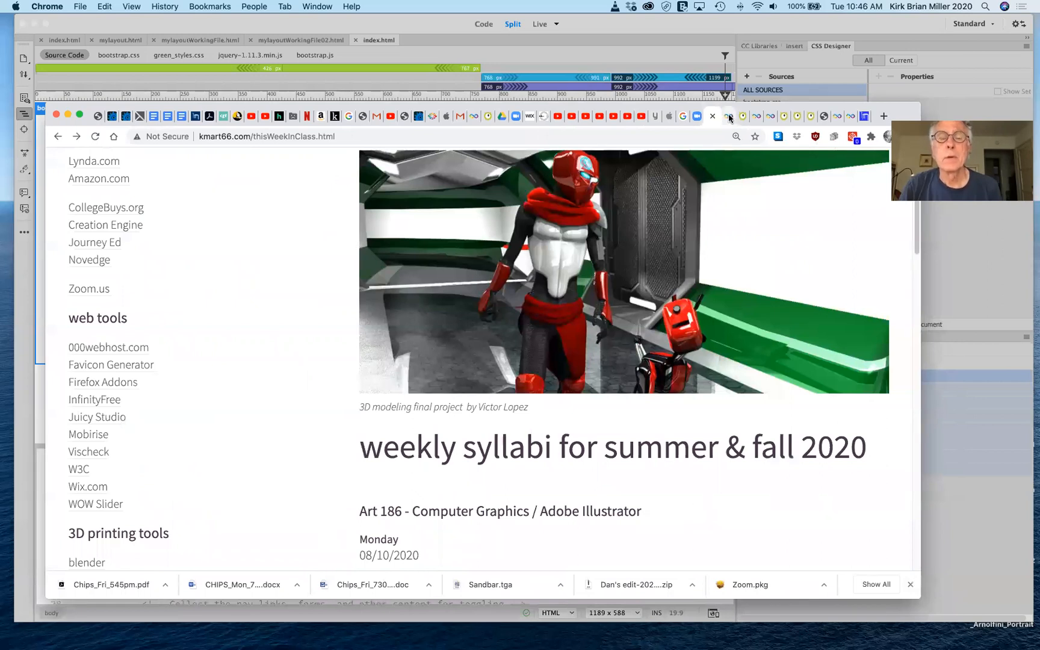
left_click(729, 118)
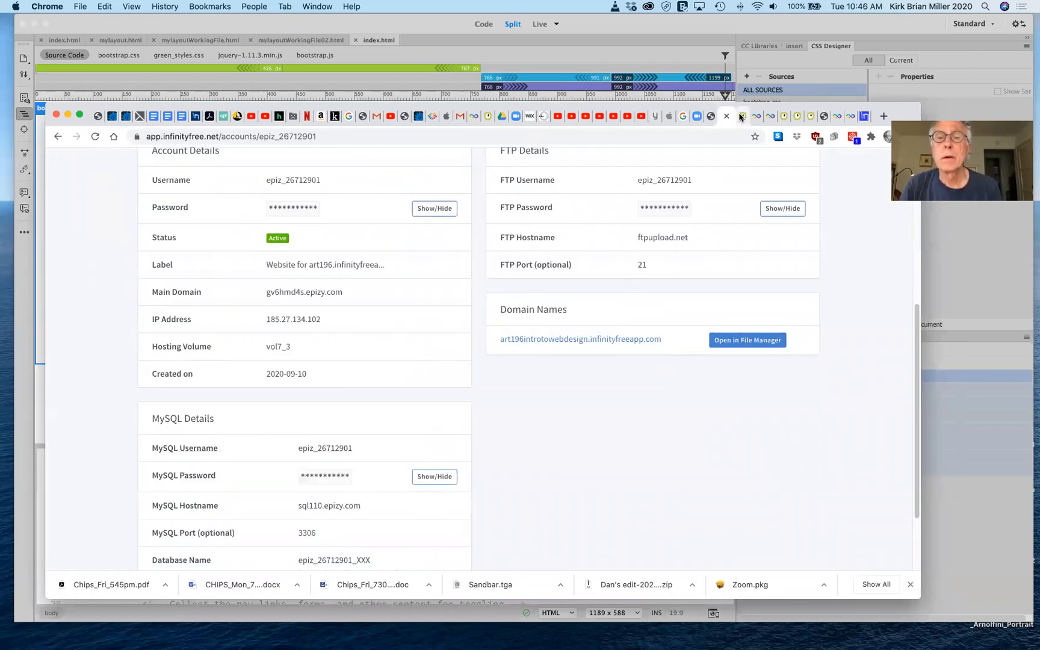
Paste the FTP password into the Monsta login, try connecting, and dismiss the authentication error
left_click(741, 116)
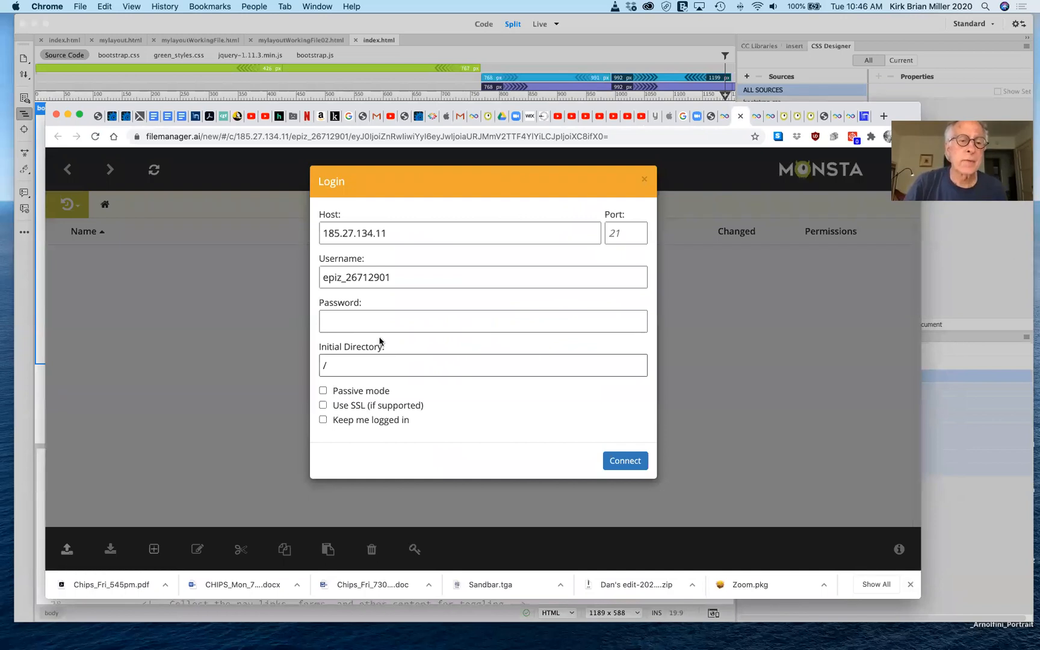
left_click(379, 317)
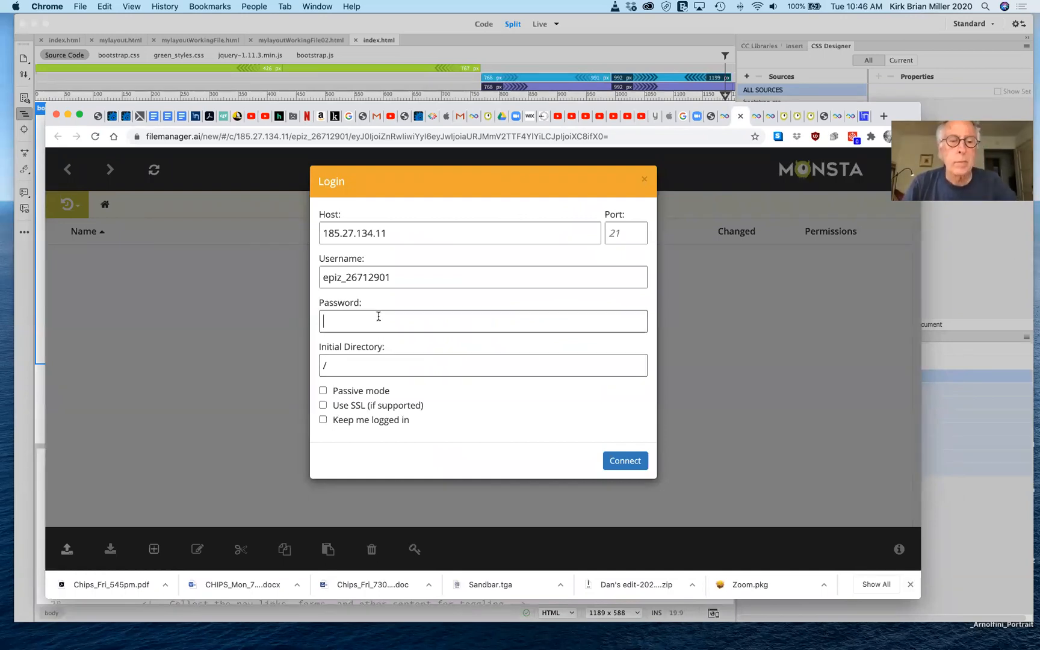
key("super+v")
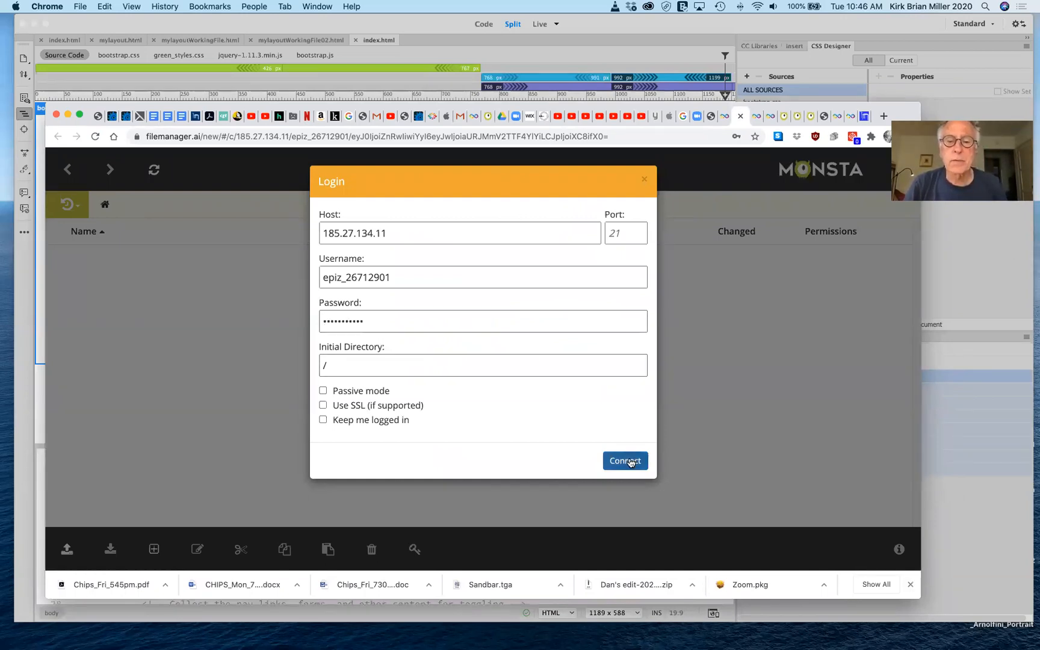
left_click(630, 461)
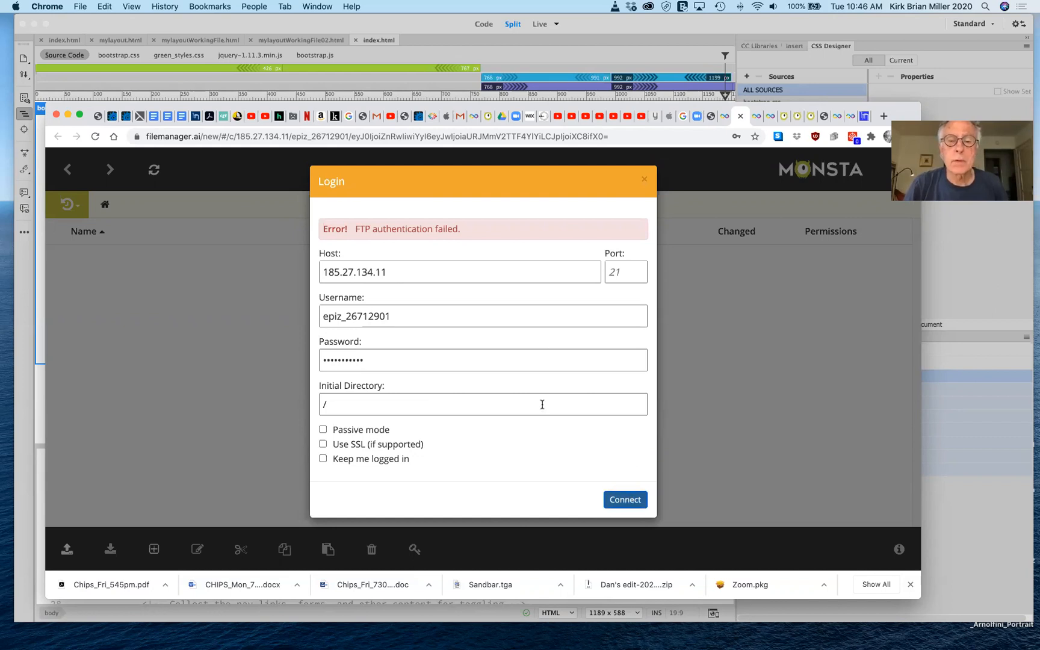
left_click(644, 179)
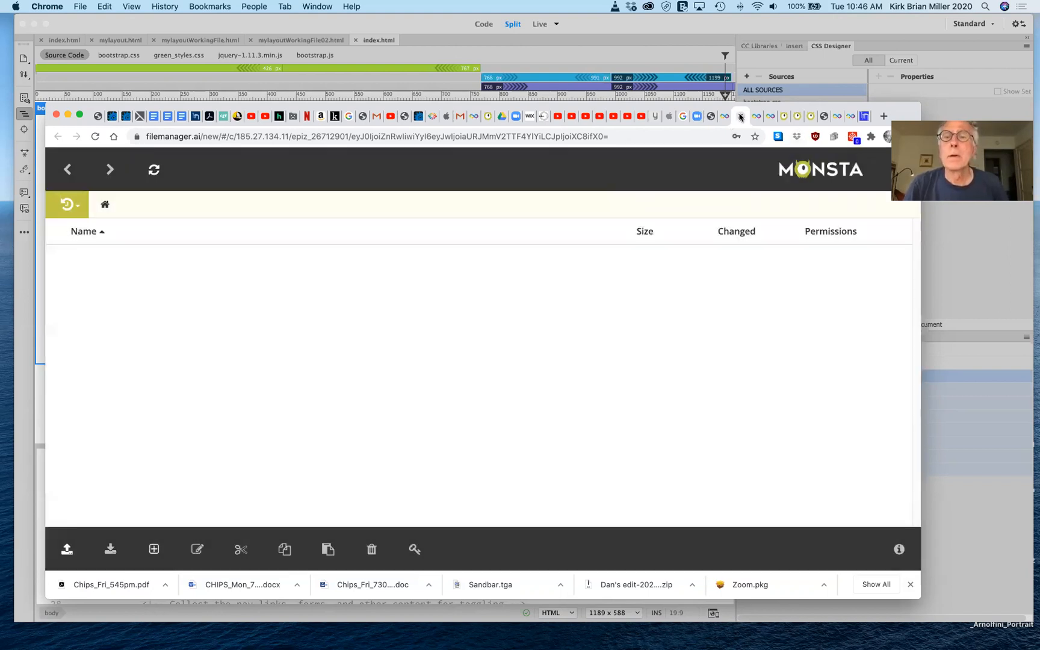
Close the file manager and the duplicate account tab, leaving FTP details with the password shown
left_click(741, 116)
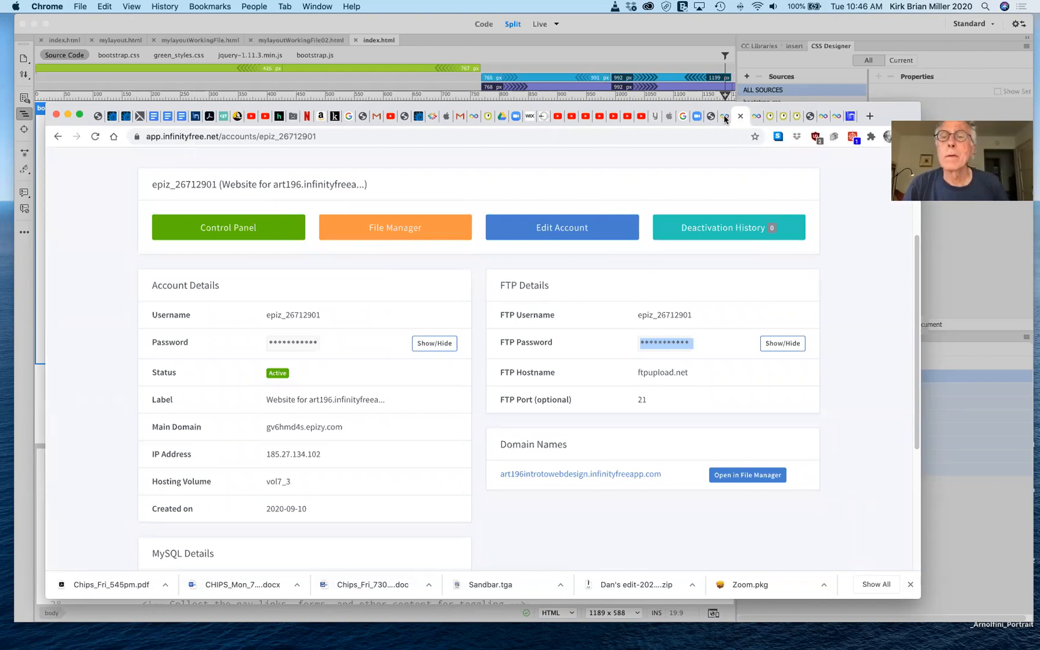
left_click(729, 118)
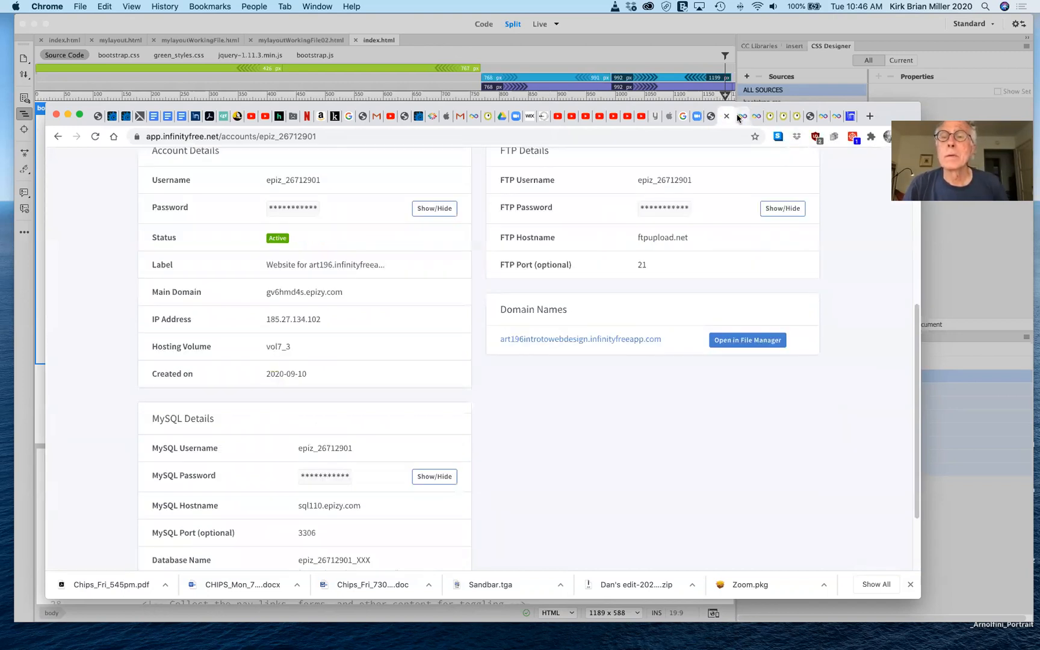
left_click(738, 118)
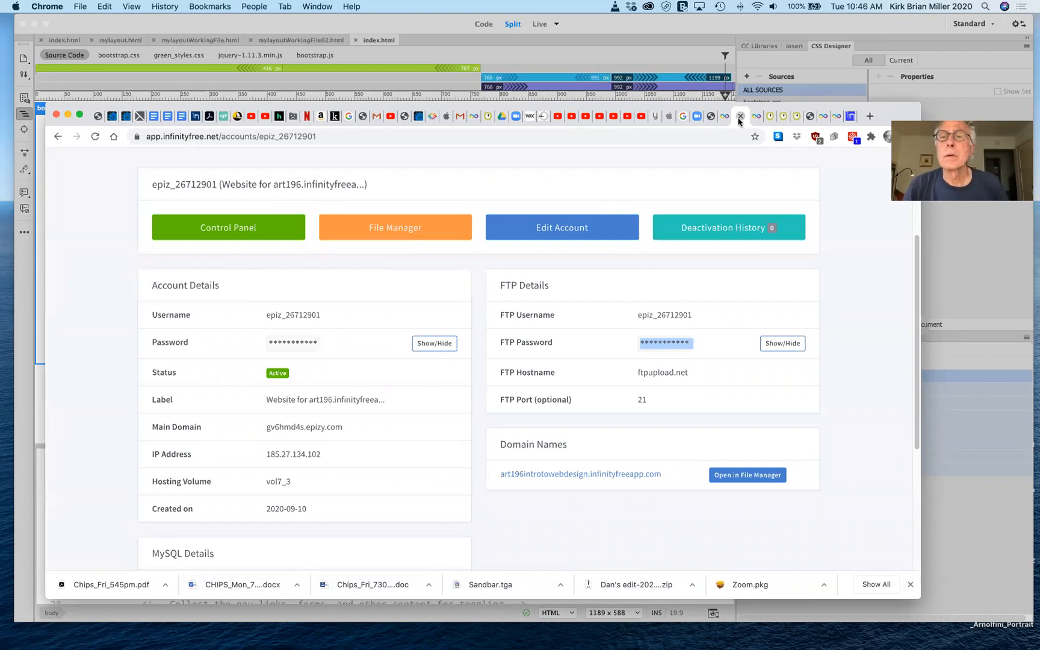
left_click(740, 118)
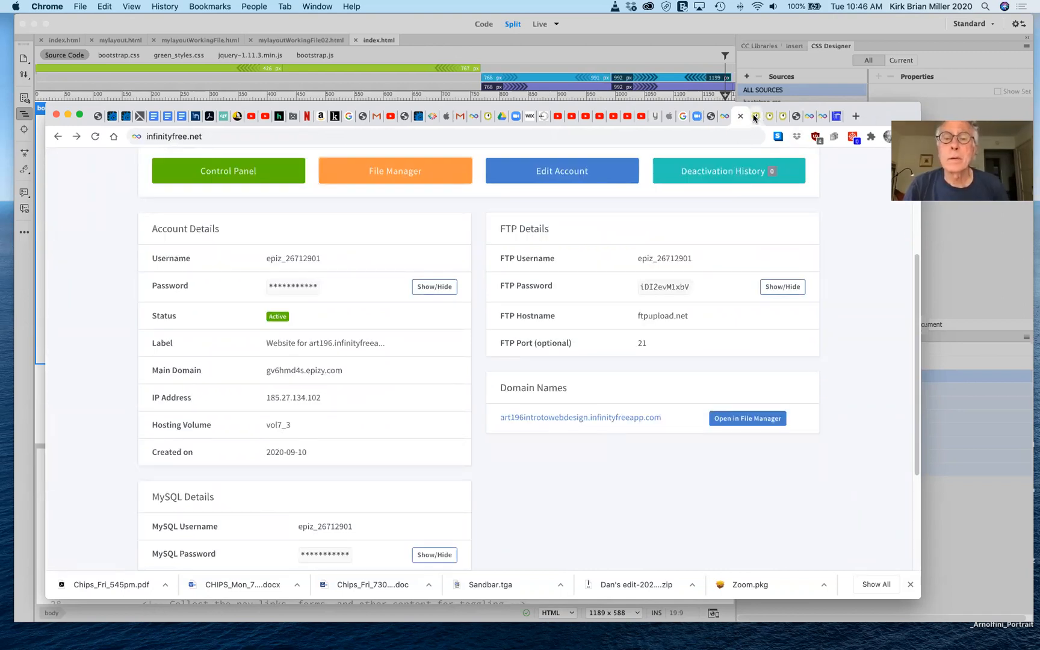
View htdocs in Monsta FTP, close the two duplicate file-manager tabs, then return to InfinityFree's FTP details
left_click(756, 118)
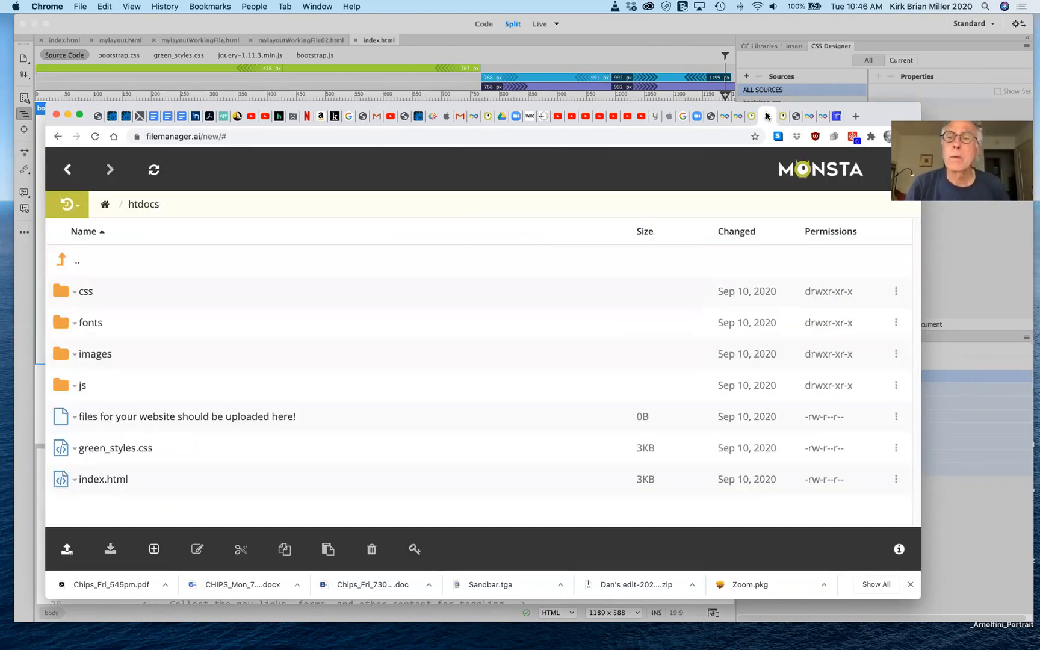
left_click(771, 116)
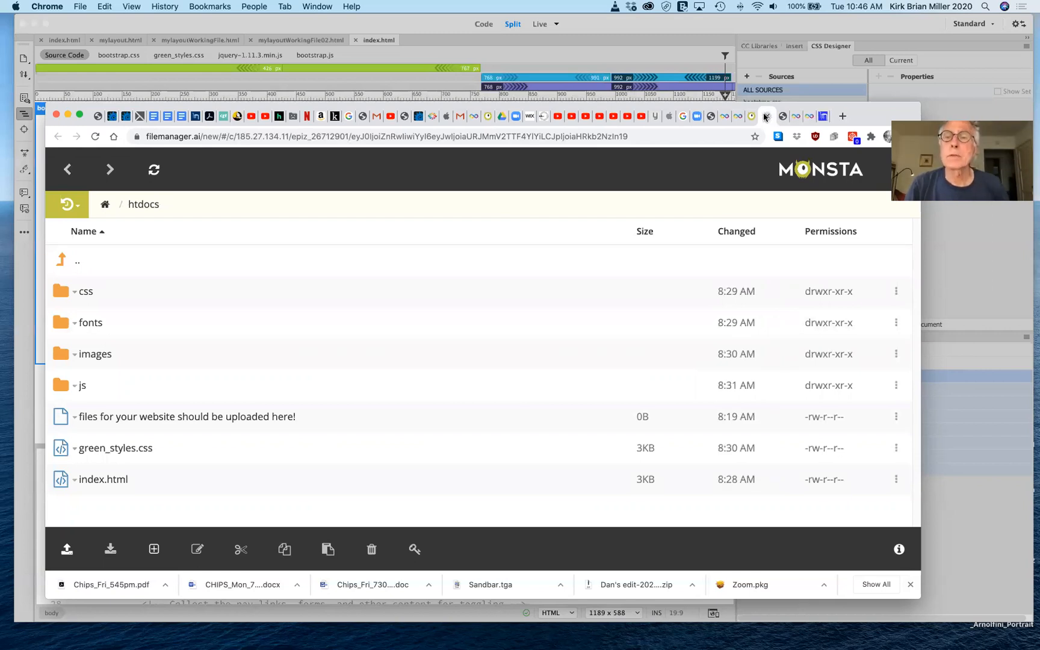
left_click(767, 117)
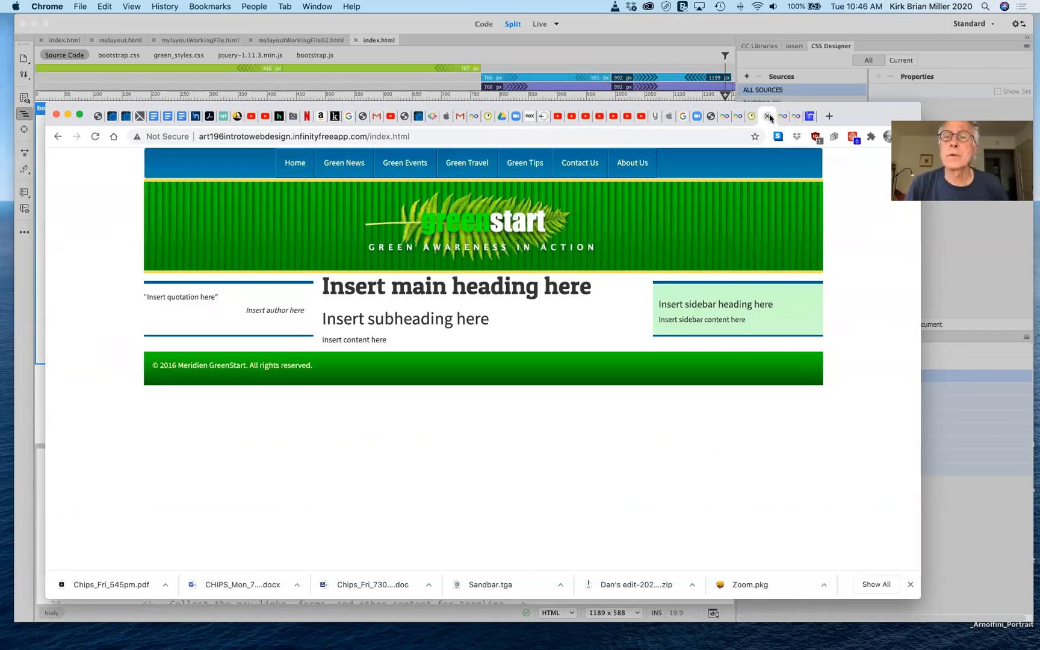
left_click(738, 116)
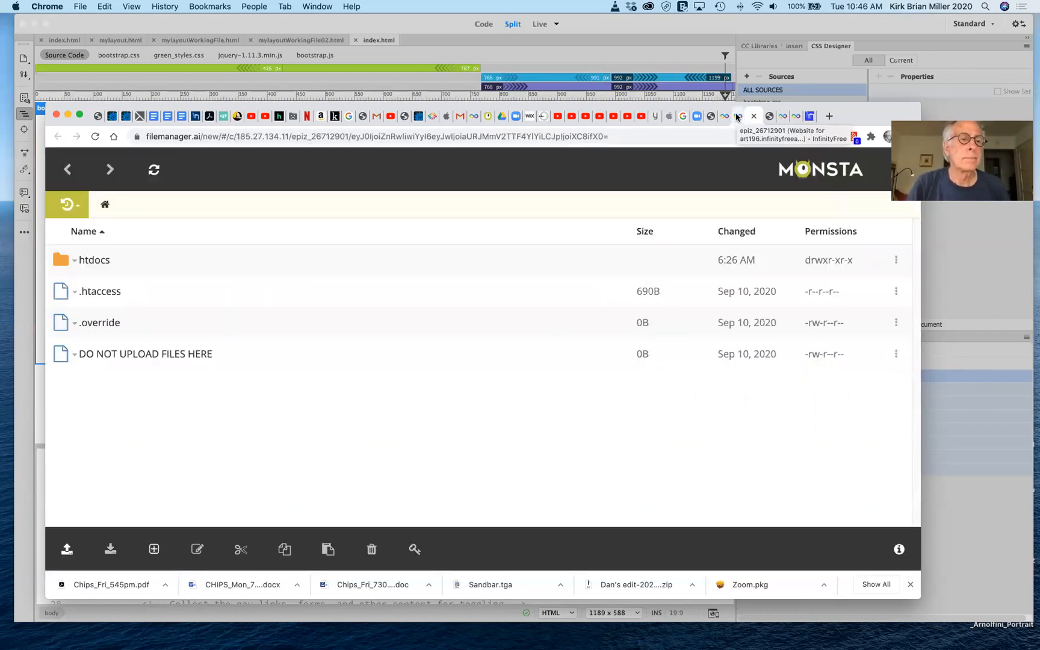
left_click(737, 116)
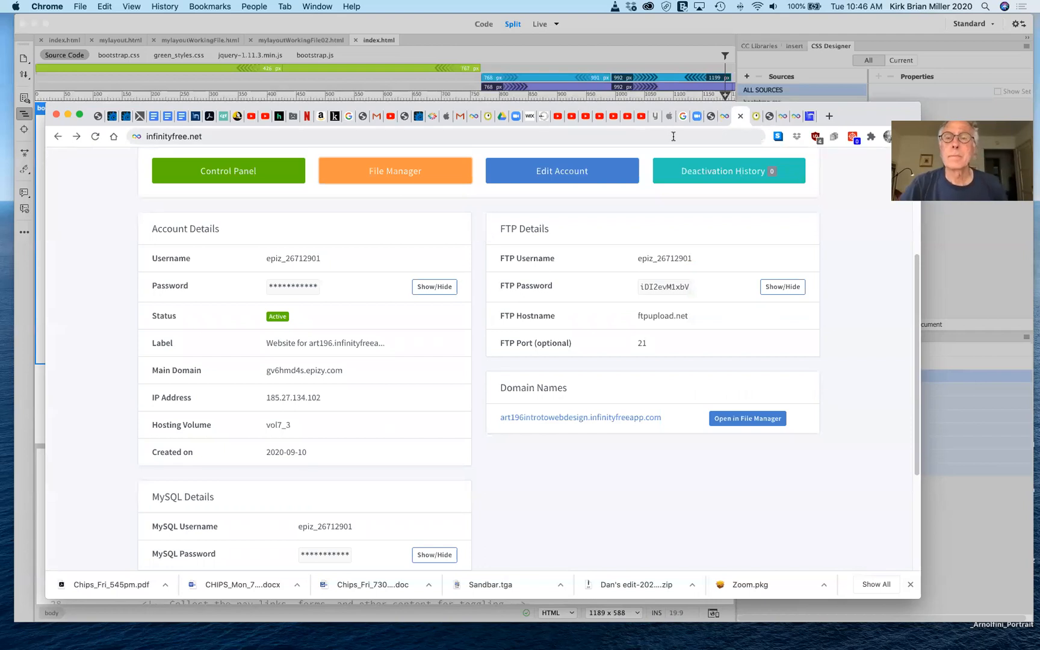
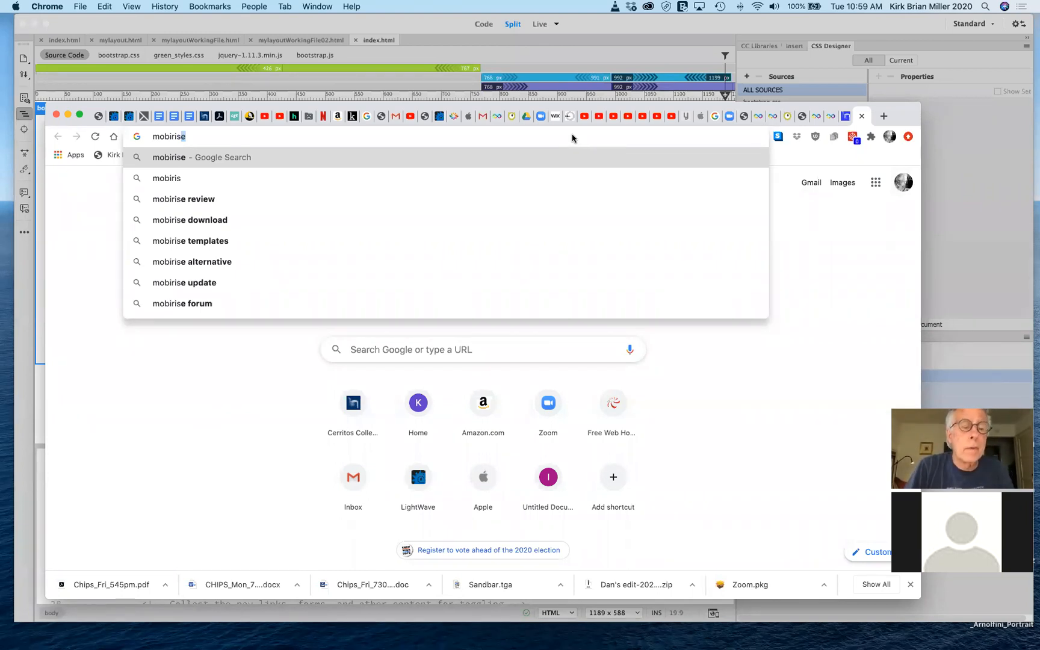
Load mobirise.com and scroll through the Mobirise homepage and its download options
type("e.com")
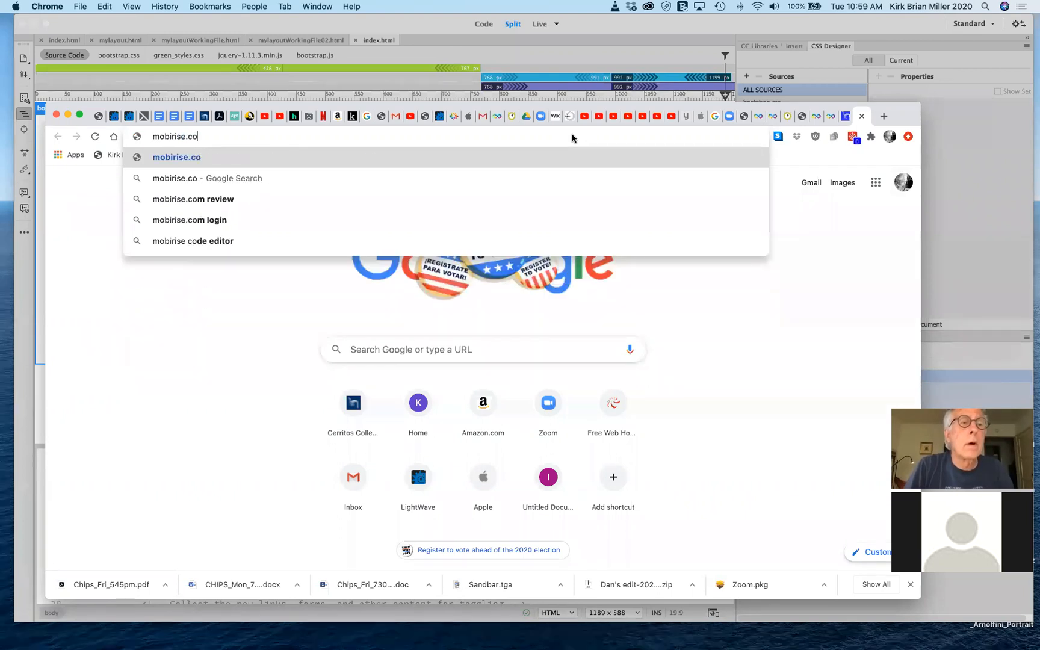
key("Return")
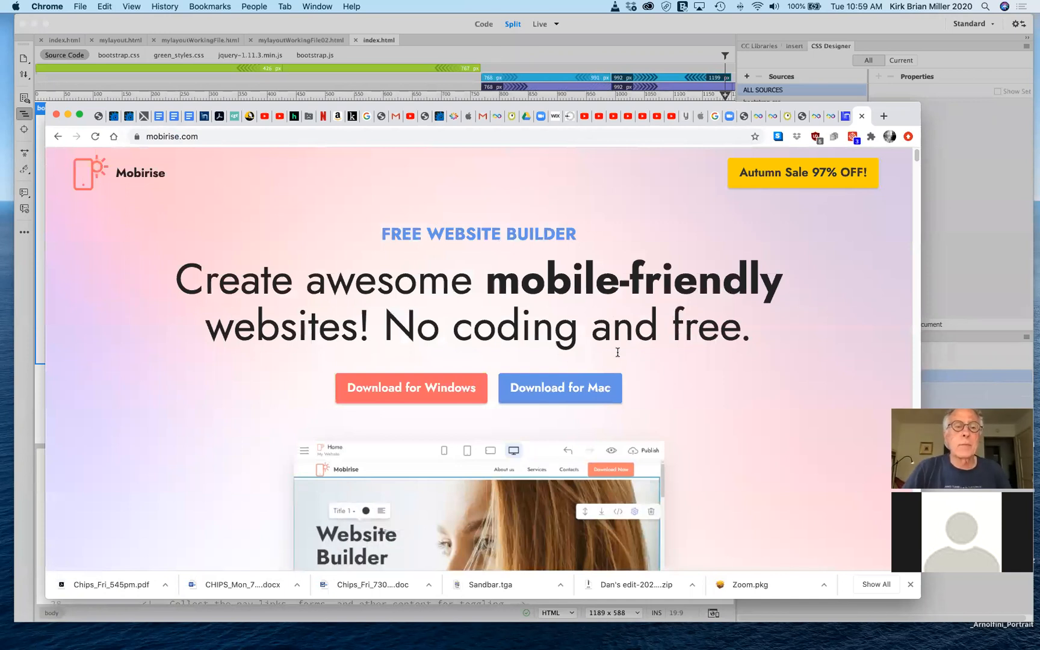
scroll(618, 356, "down", 1)
scroll(618, 356, "down", 5)
scroll(618, 356, "up", 2)
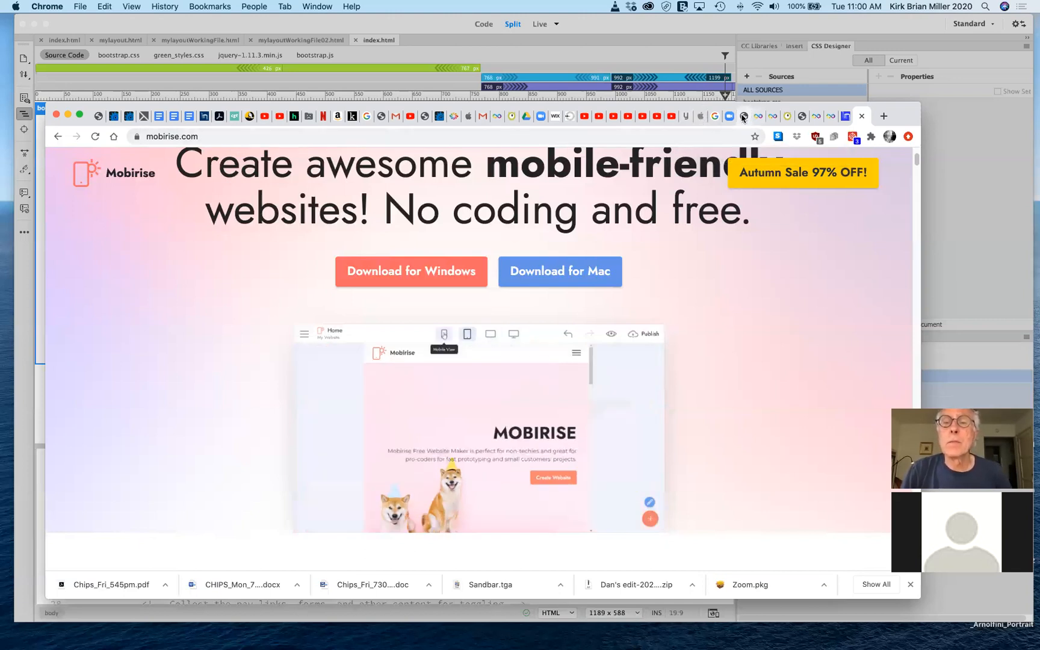
Return to the kmart66.com class page and follow its Gallery-934 link to gallery-934.com
left_click(746, 116)
scroll(616, 284, "up", 5)
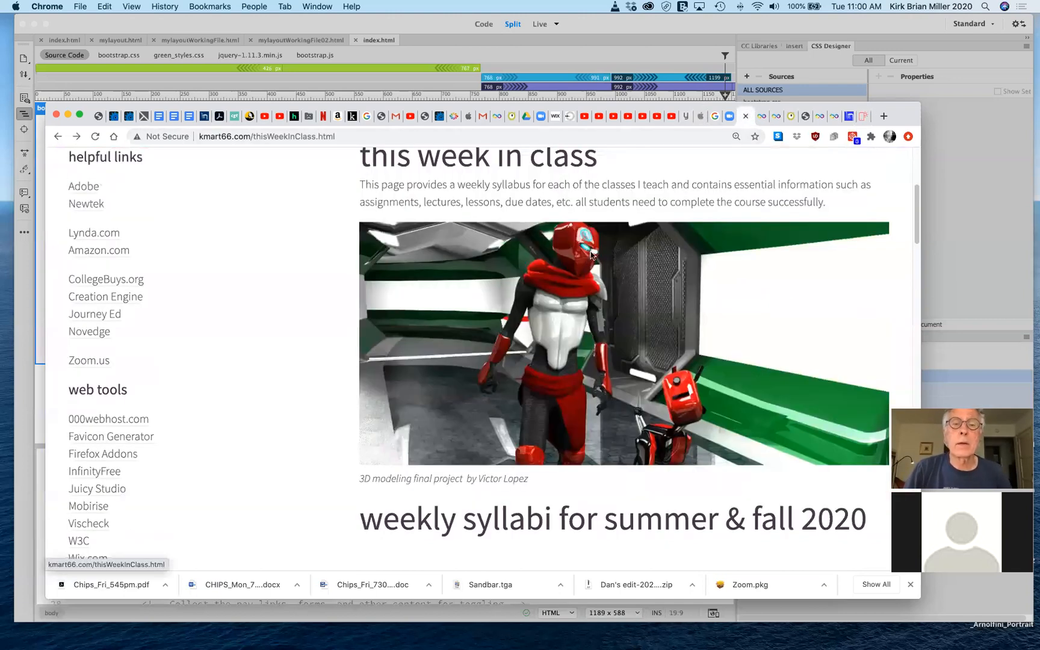
scroll(593, 256, "up", 5)
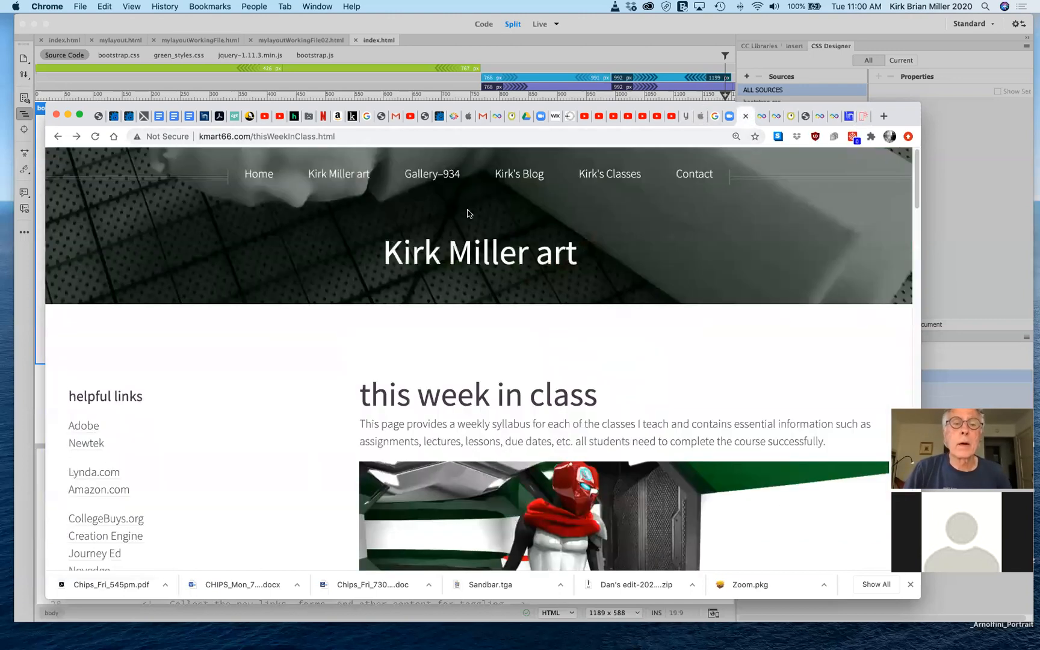
left_click(426, 174)
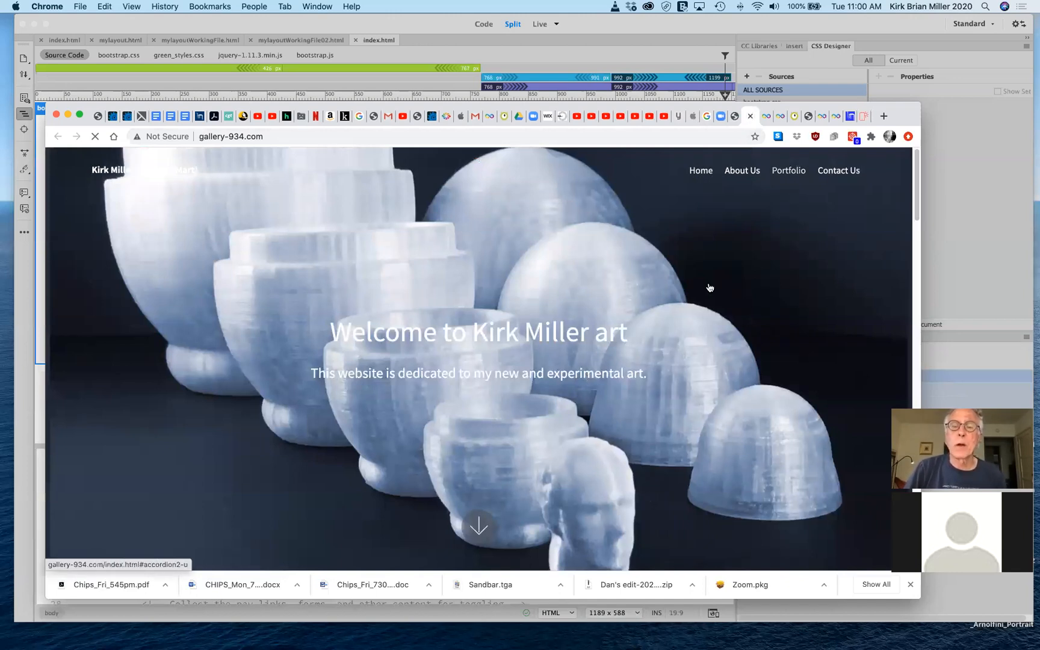
scroll(708, 287, "down", 15)
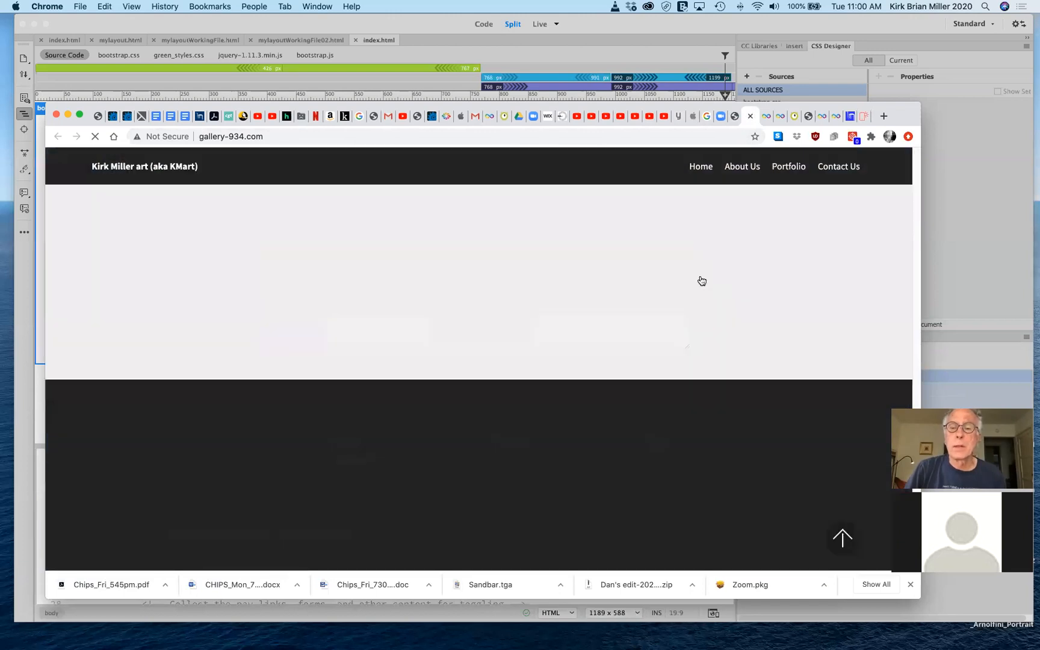
scroll(699, 273, "up", 15)
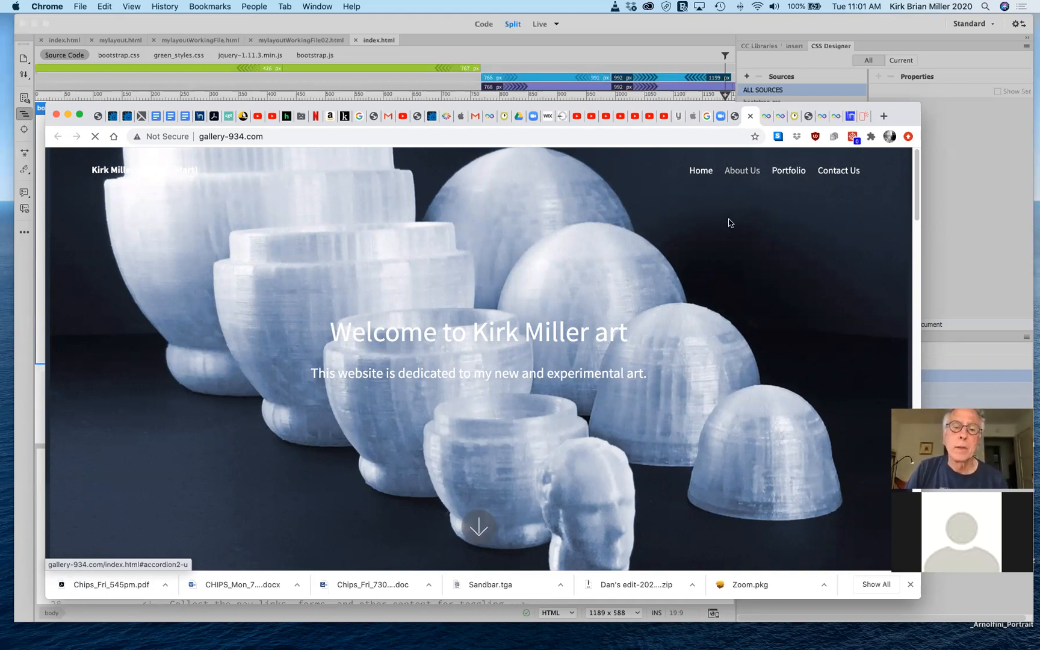
Jump to the About Us section and expand the Artist Statement entry
left_click(746, 174)
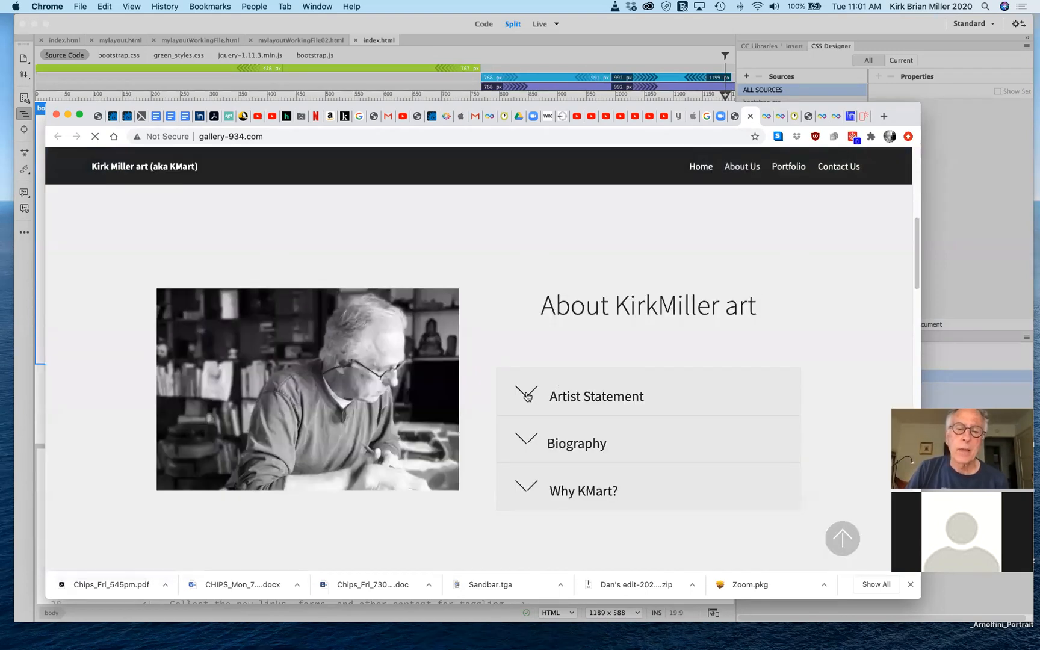
left_click(592, 395)
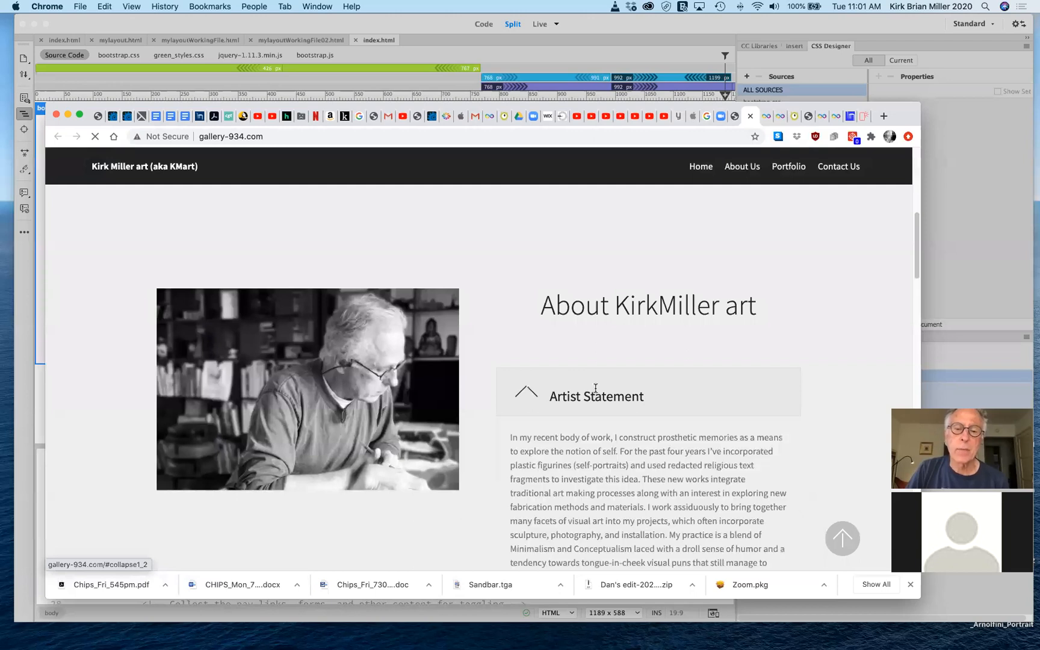
scroll(595, 390, "up", 5)
scroll(596, 393, "down", 6)
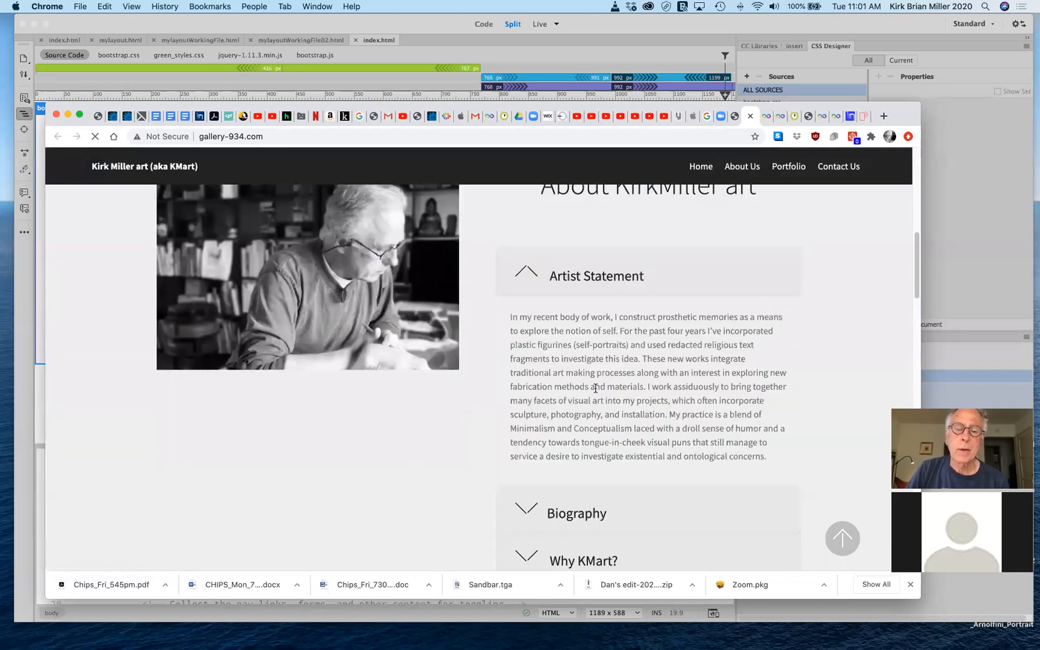
scroll(519, 458, "down", 1)
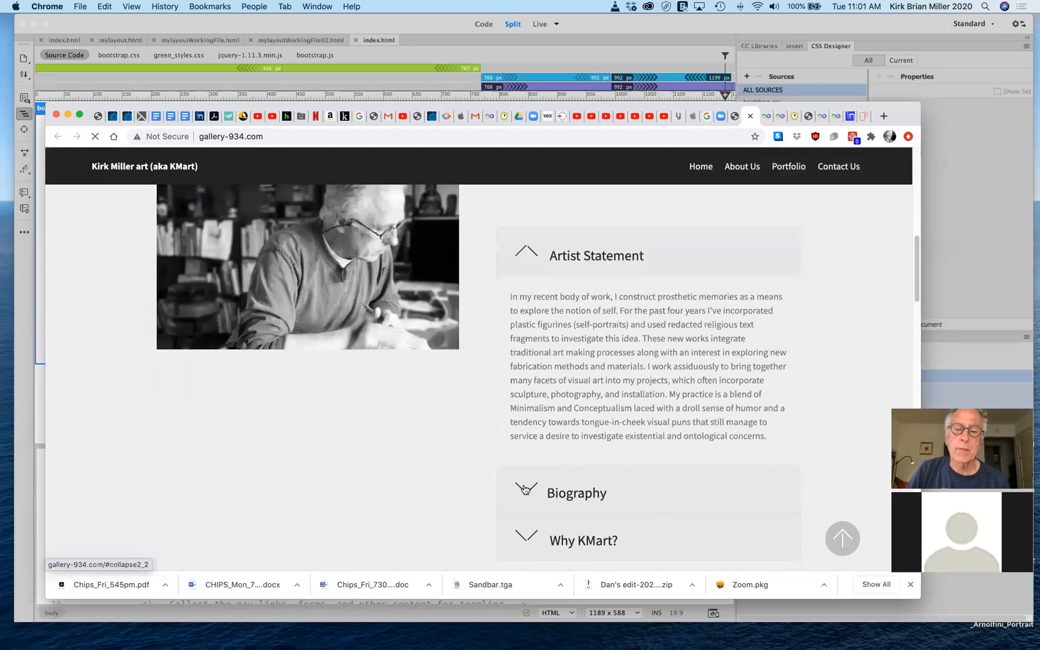
Expand the Biography and Why KMart? entries and read through them
left_click(524, 489)
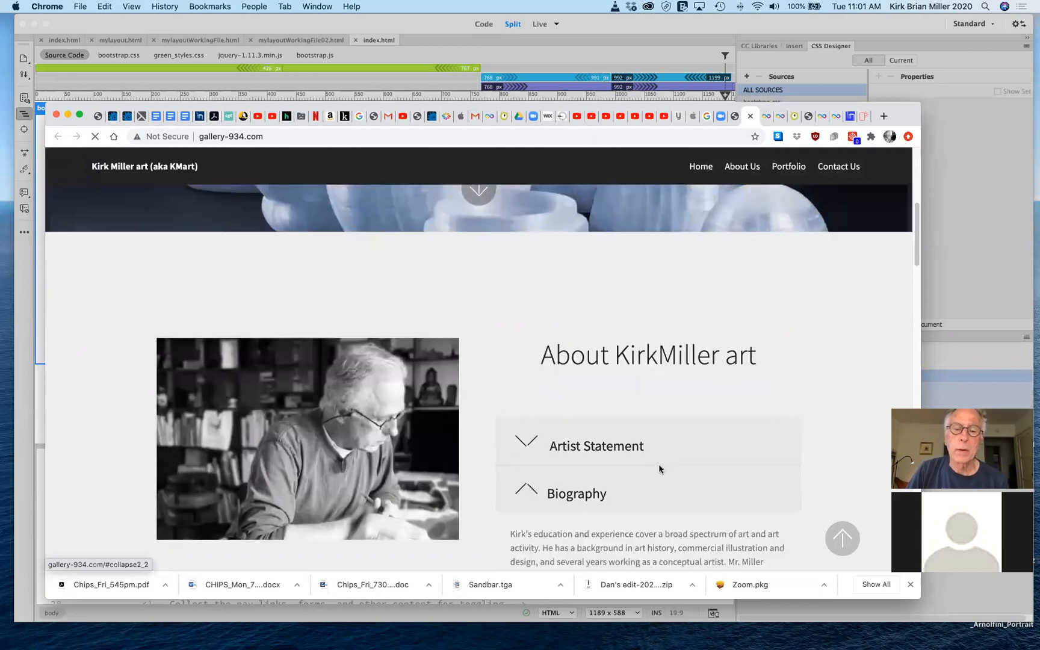
scroll(659, 469, "down", 6)
scroll(530, 411, "down", 1)
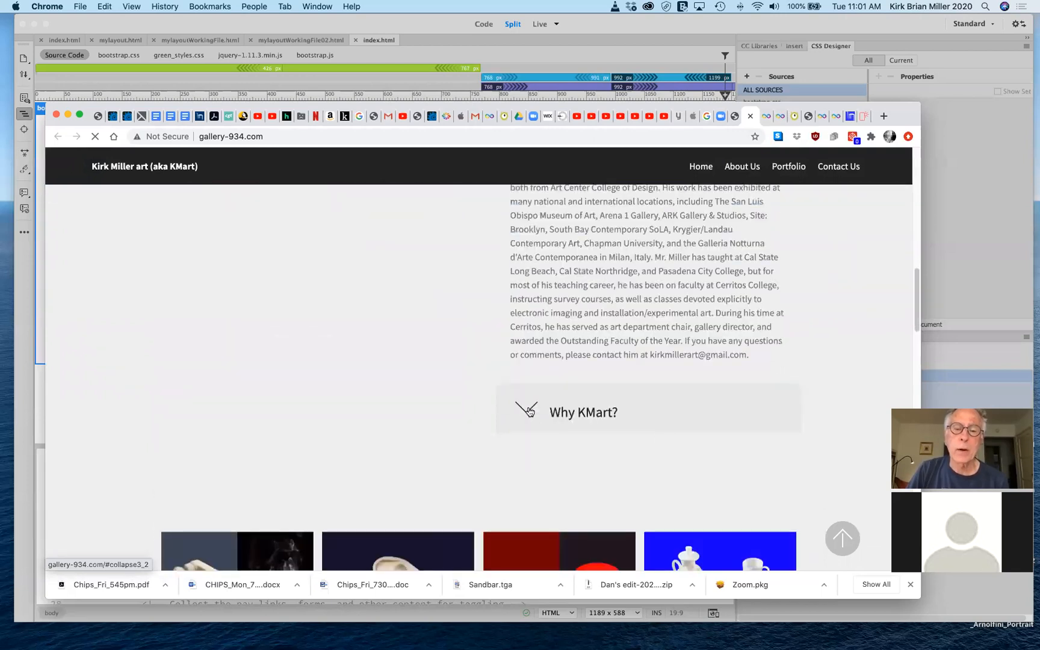
left_click(530, 412)
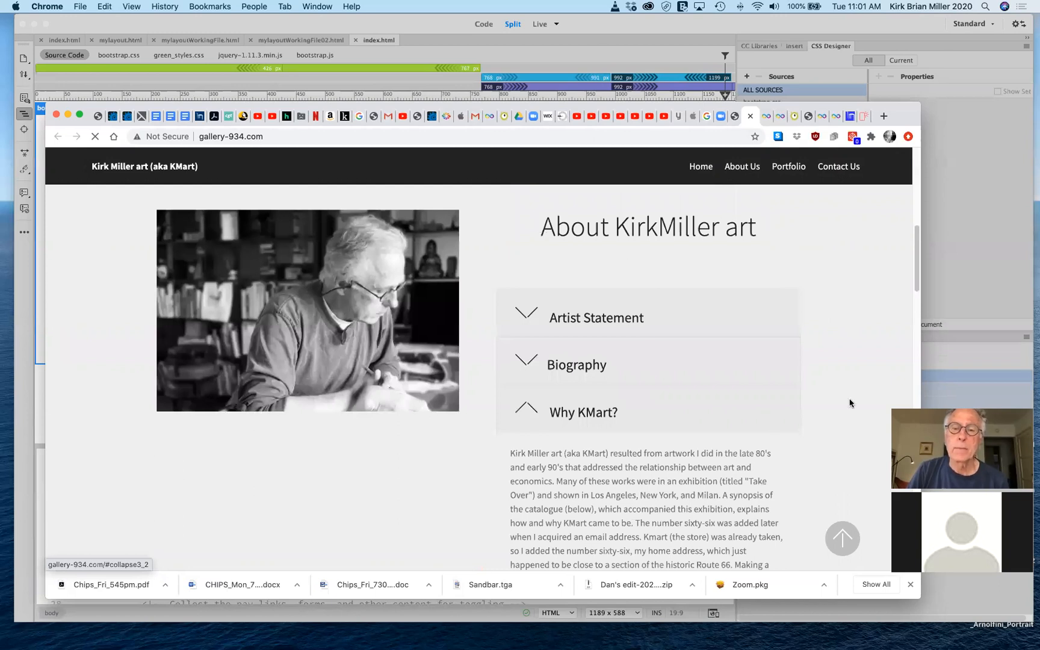
scroll(846, 399, "down", 3)
scroll(846, 397, "up", 1)
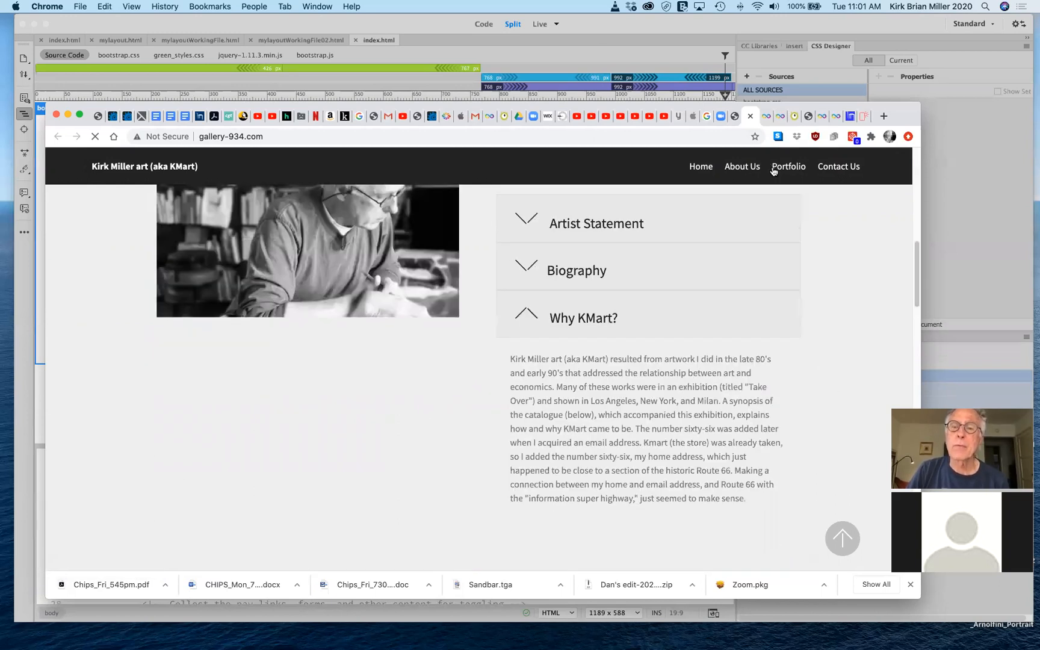
scroll(777, 170, "up", 1)
scroll(764, 239, "down", 1)
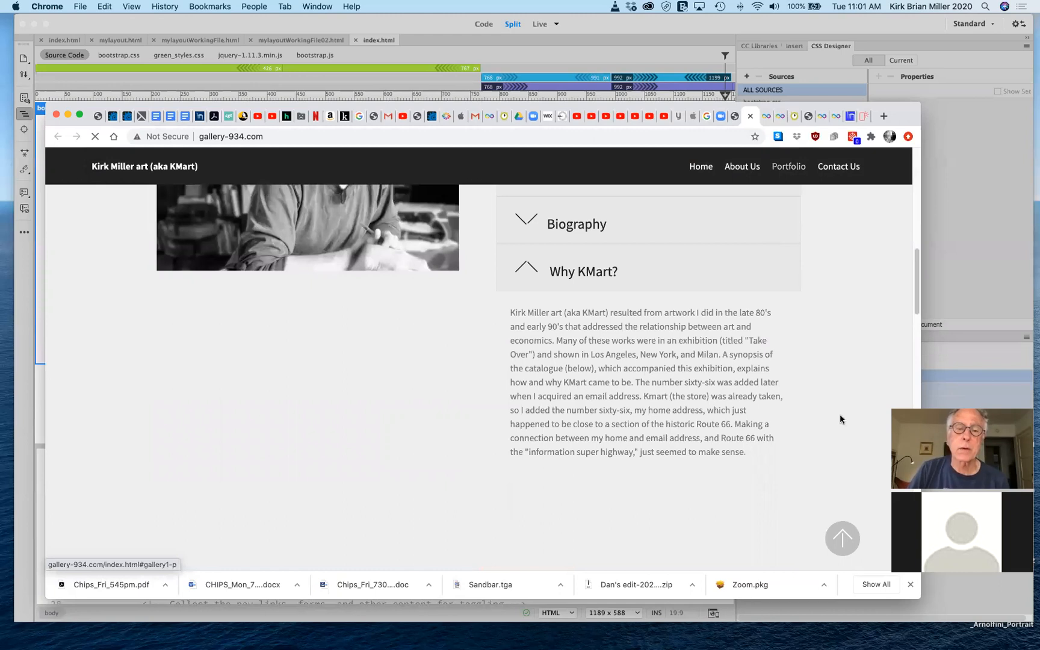
scroll(840, 415, "down", 5)
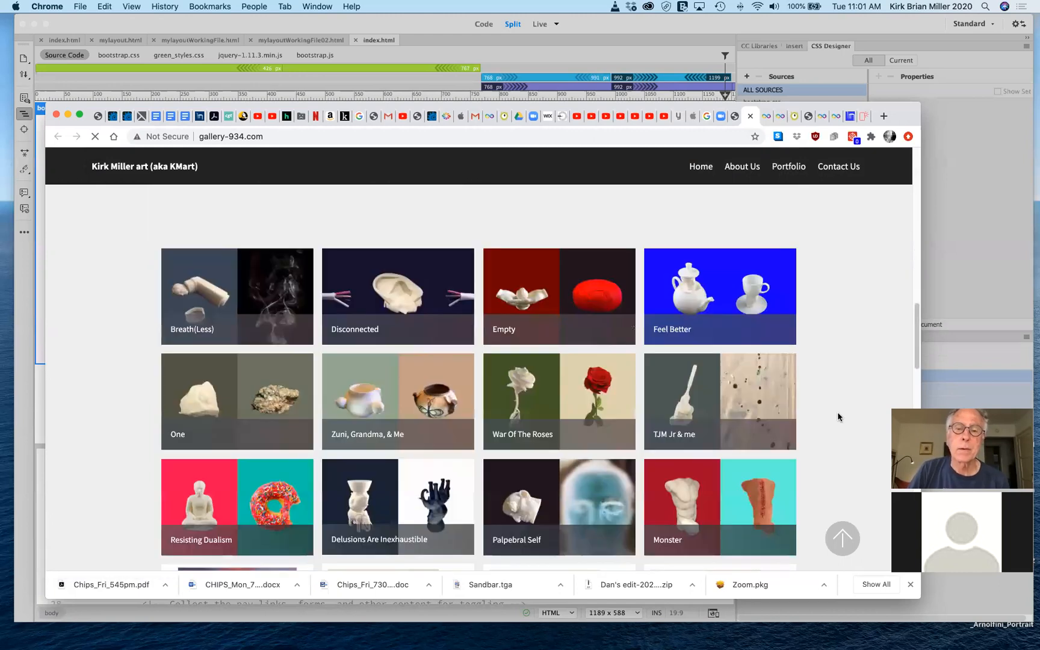
View Breath(Less) enlarged, step through four more portfolio artworks, then close the viewer
left_click(279, 306)
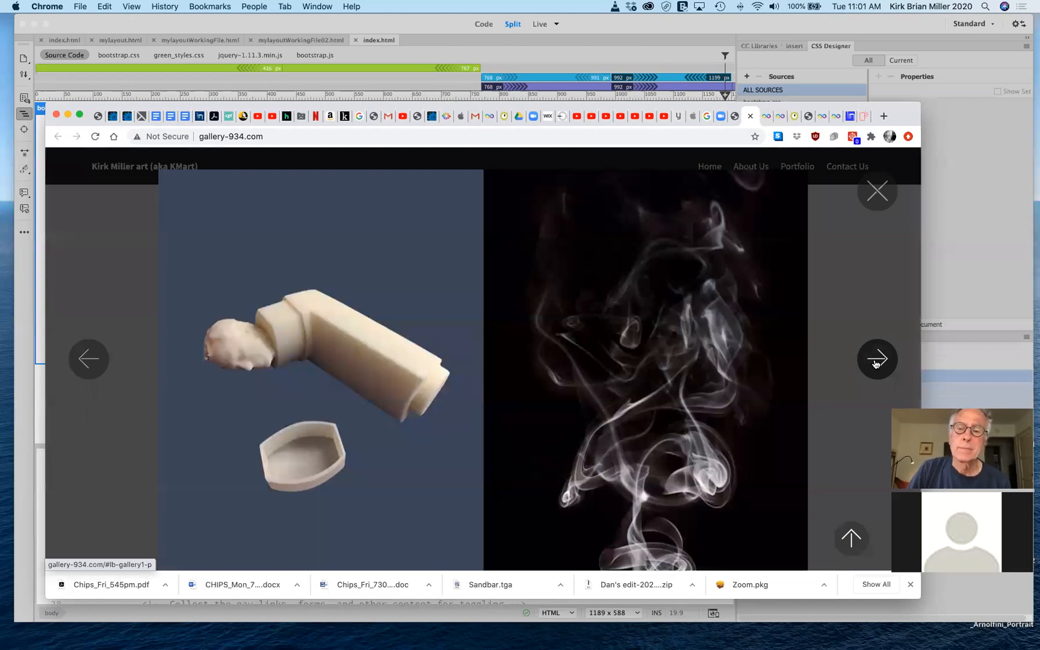
left_click(876, 360)
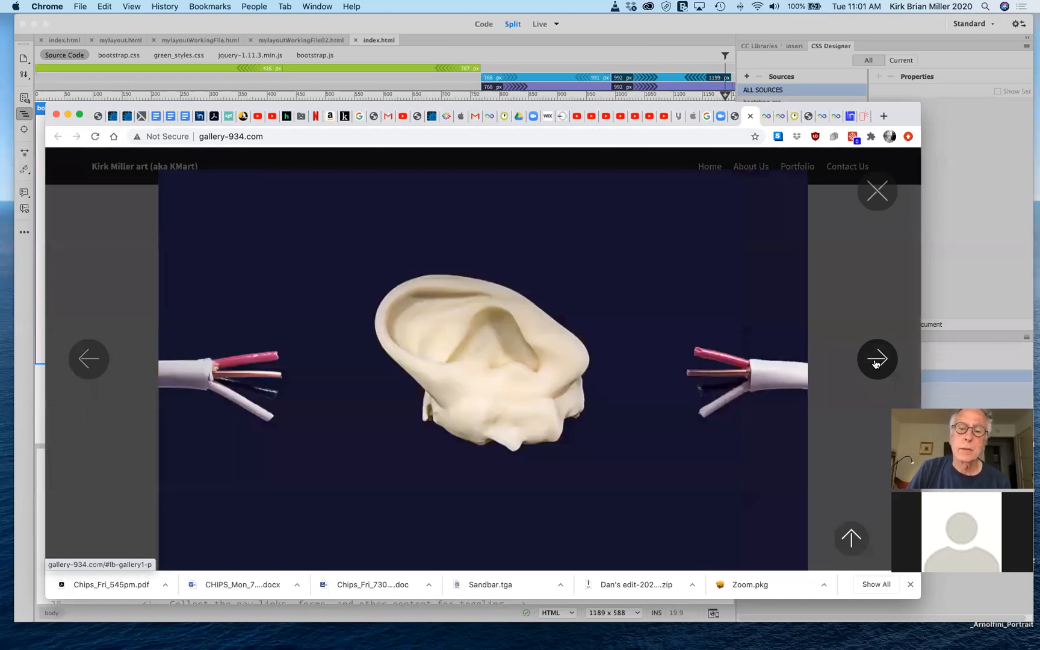
left_click(877, 360)
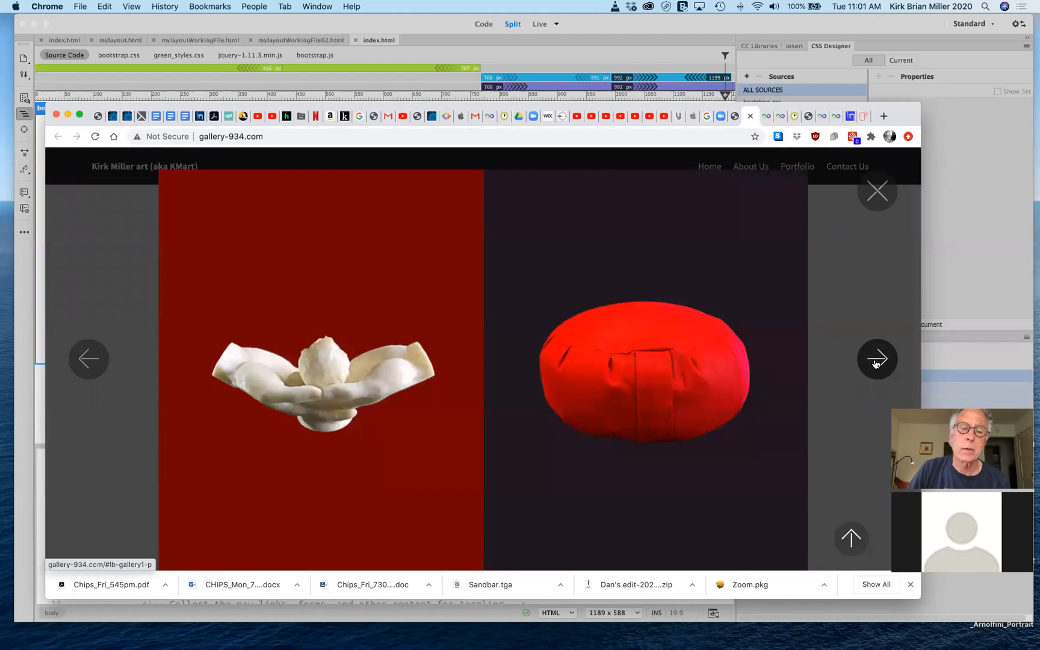
left_click(876, 360)
left_click(876, 360)
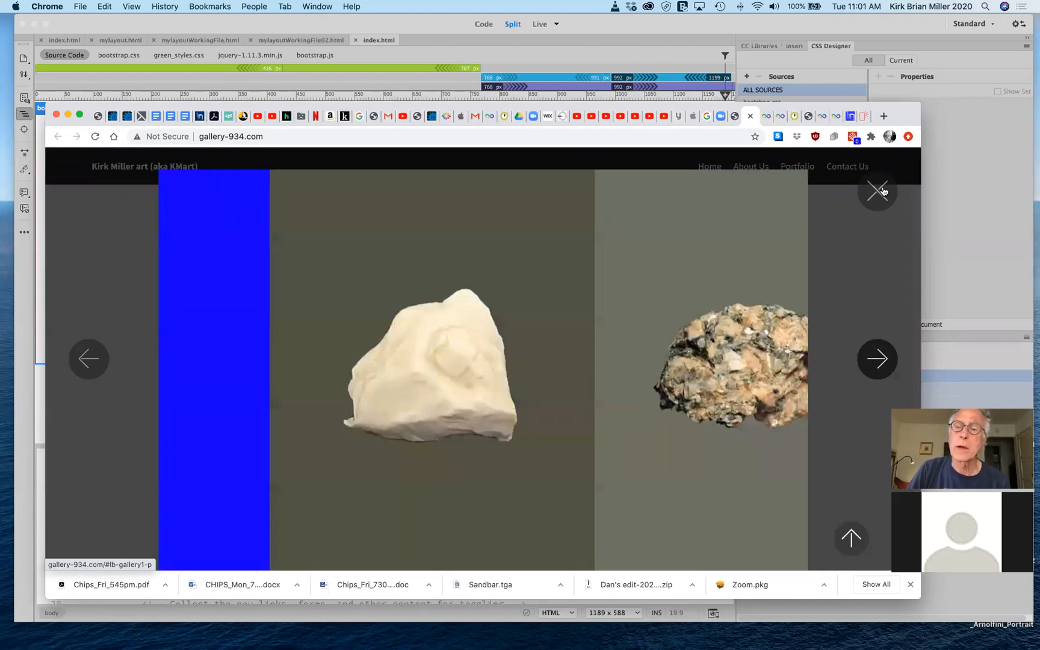
left_click(768, 302)
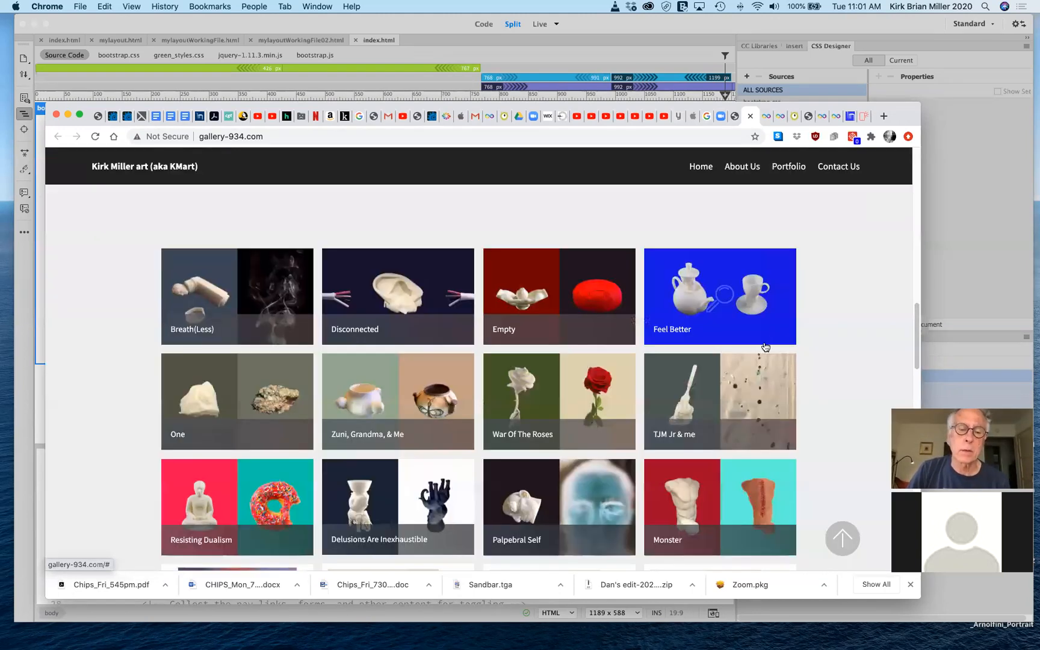
Jump down to the gallery site's contact form section and look it over
scroll(740, 367, "down", 5)
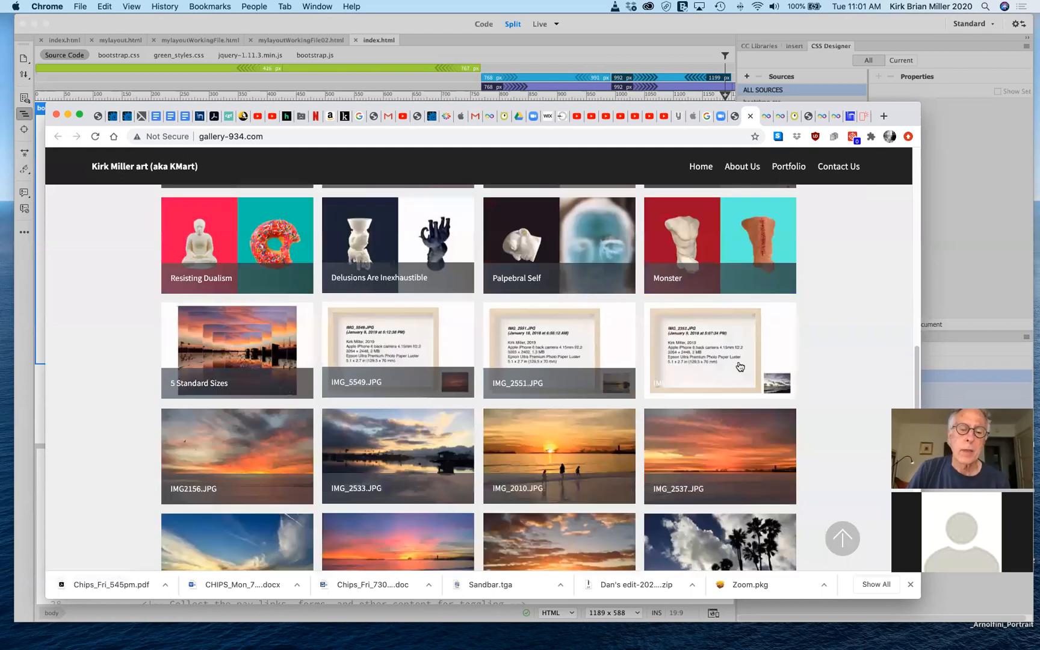
scroll(740, 367, "down", 1)
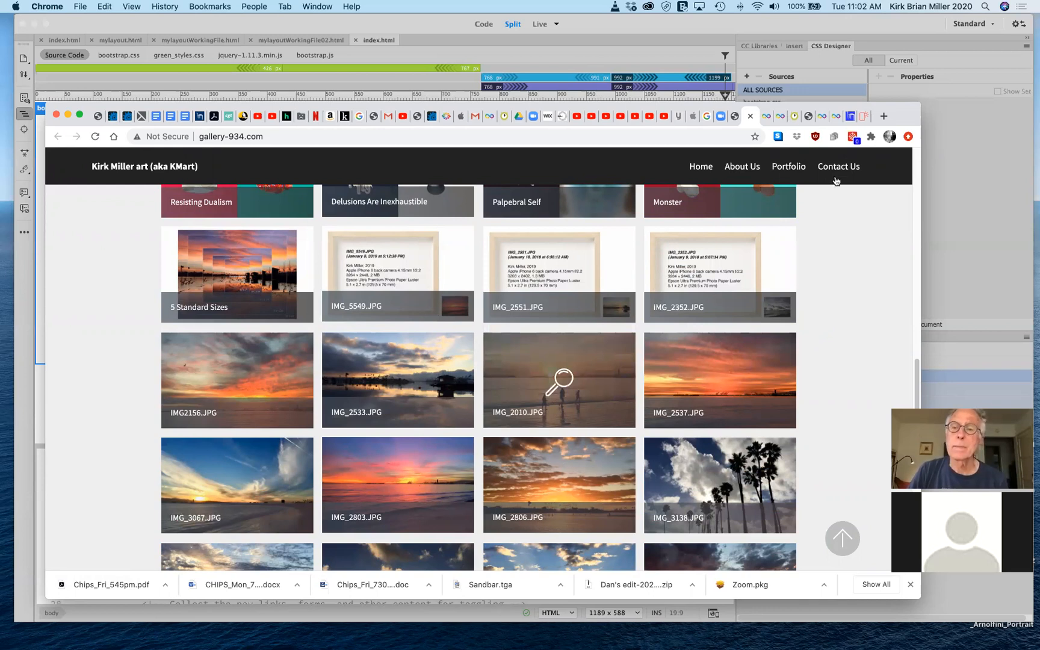
left_click(747, 342)
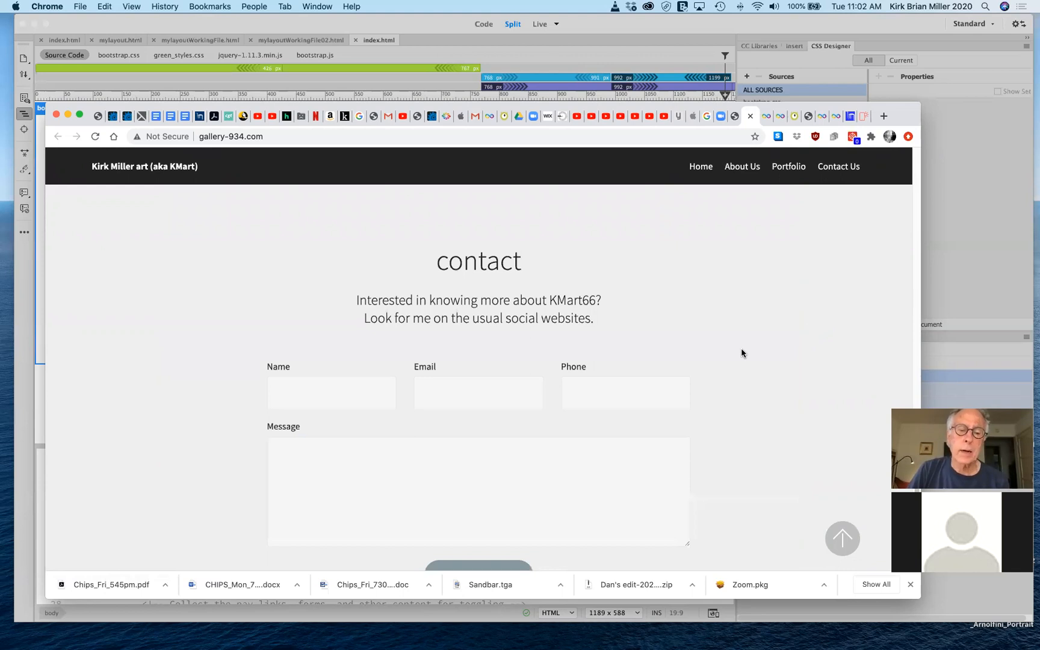
scroll(742, 349, "down", 5)
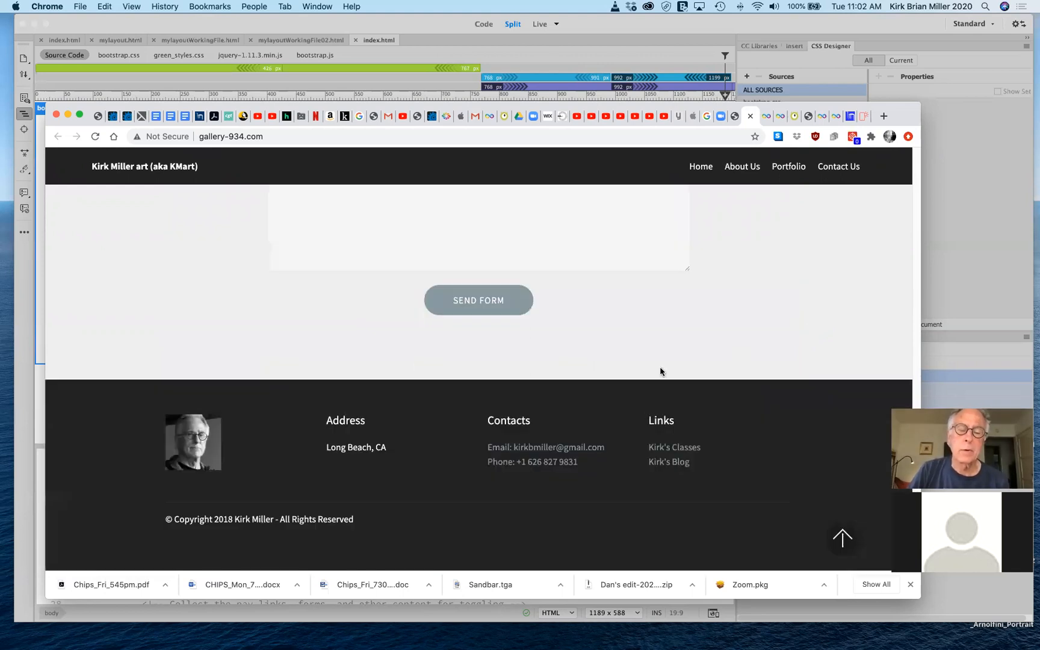
left_click(667, 338)
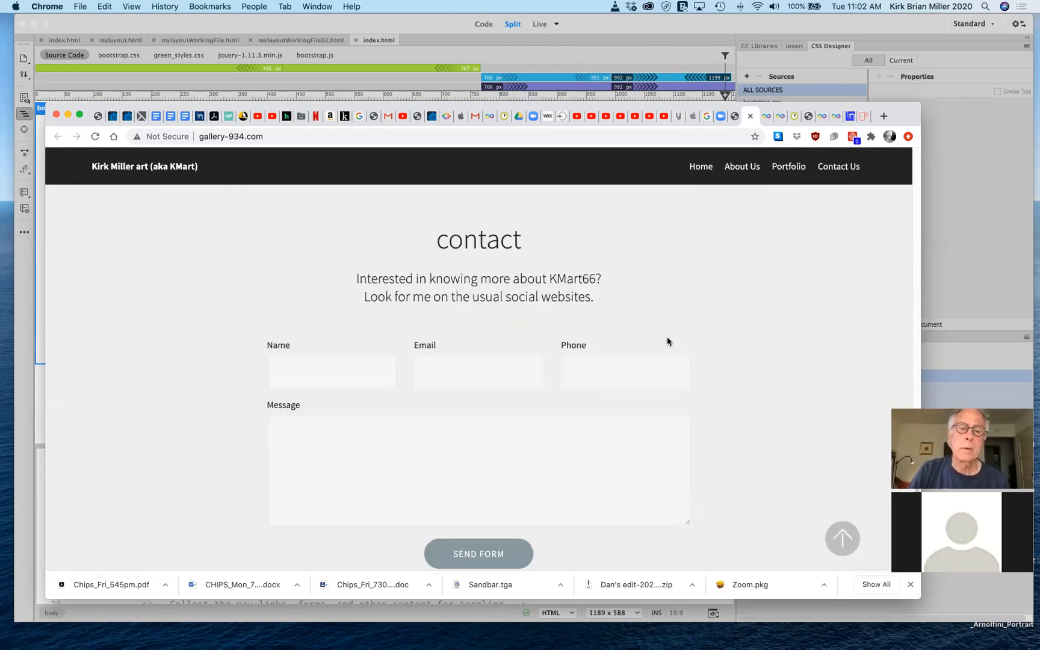
Scroll back to the welcome banner and use its down-arrow to reach the About section
scroll(667, 342, "up", 2)
scroll(667, 341, "up", 6)
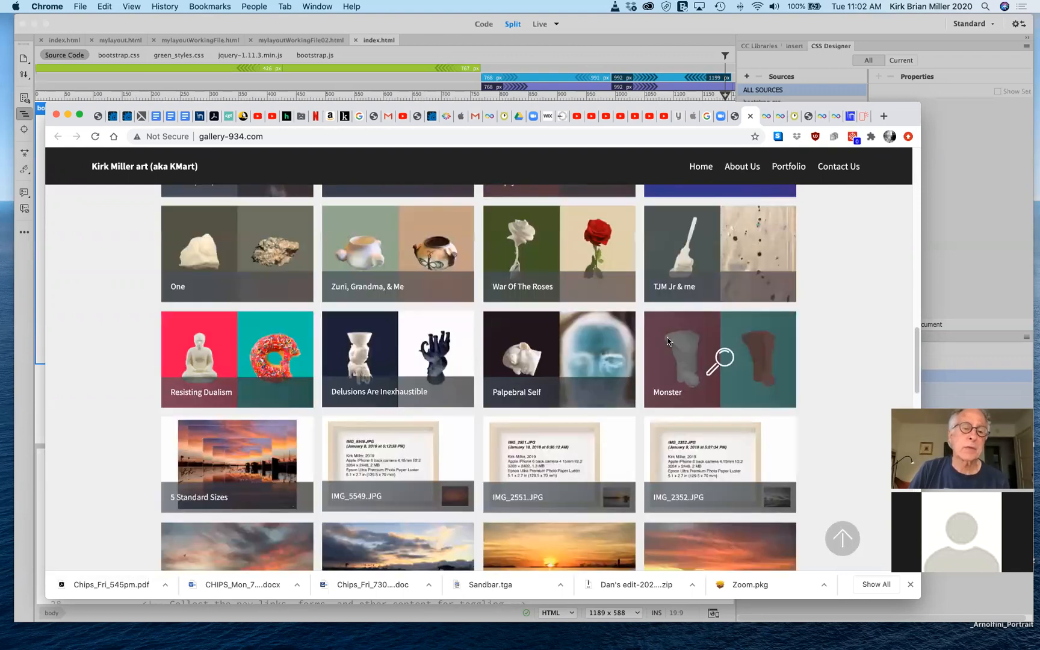
scroll(667, 342, "up", 6)
scroll(667, 341, "up", 6)
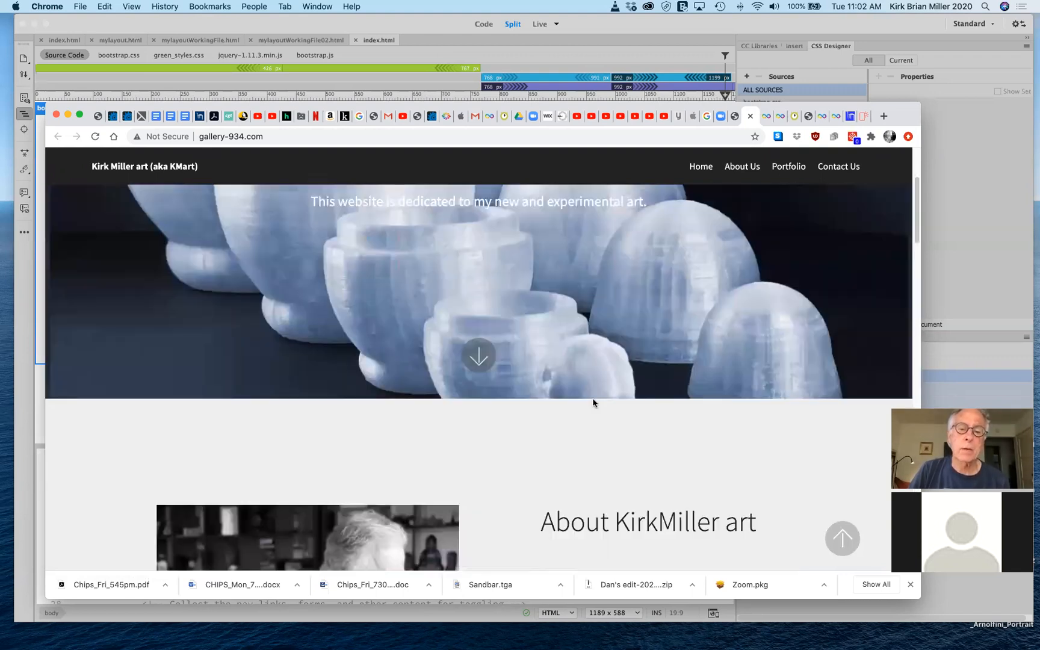
scroll(595, 403, "up", 3)
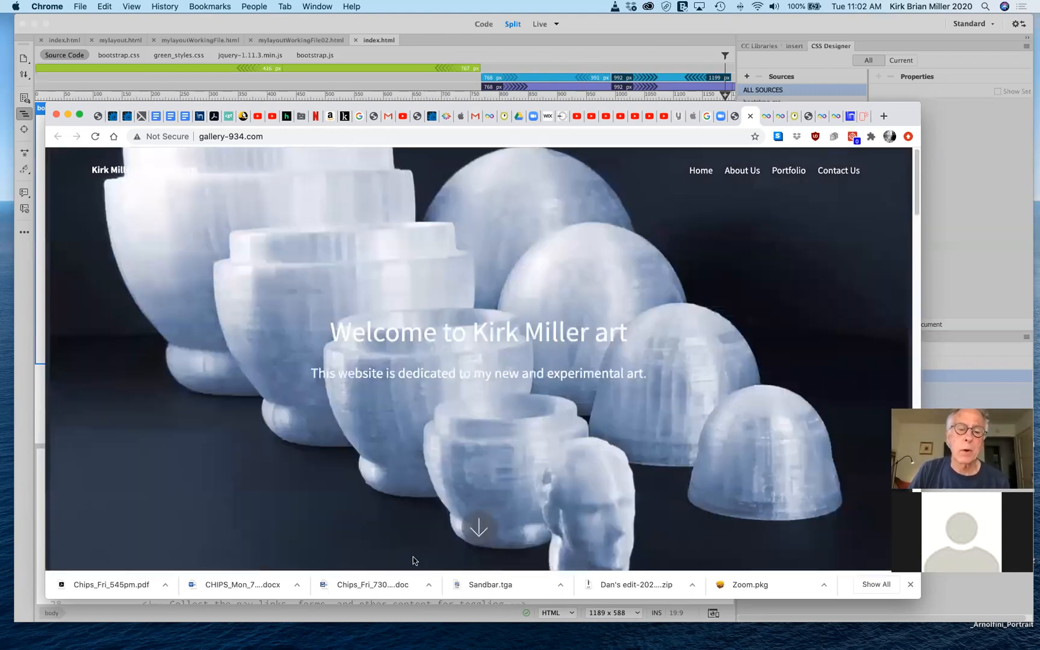
left_click(478, 525)
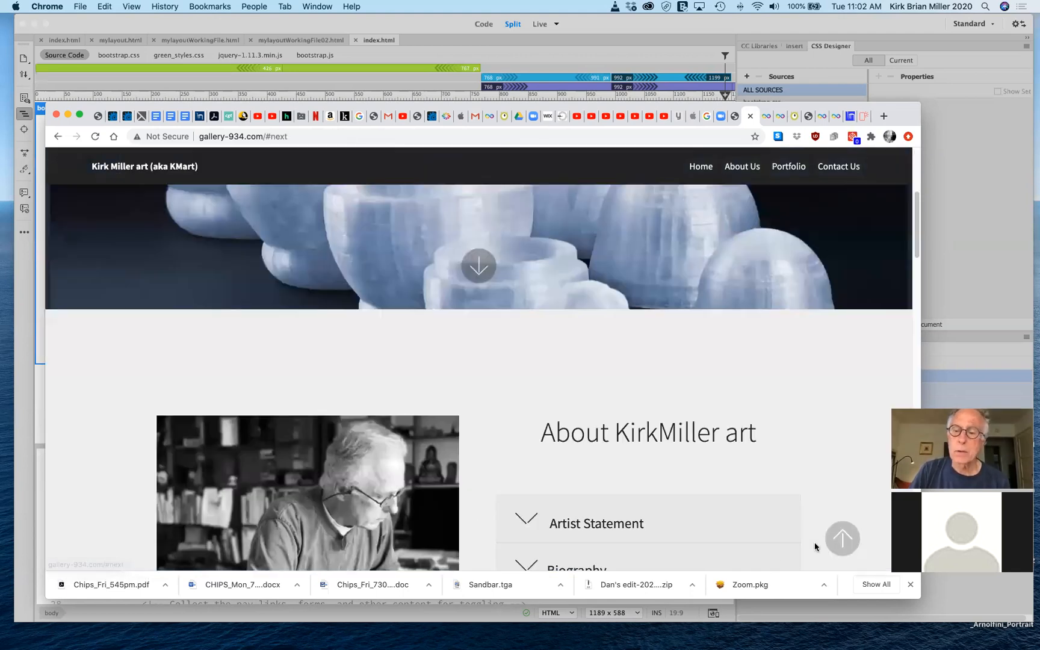
scroll(813, 546, "down", 3)
Use the round scroll-to-top button to return to the 'Welcome to Kirk Miller art' banner
left_click(844, 537)
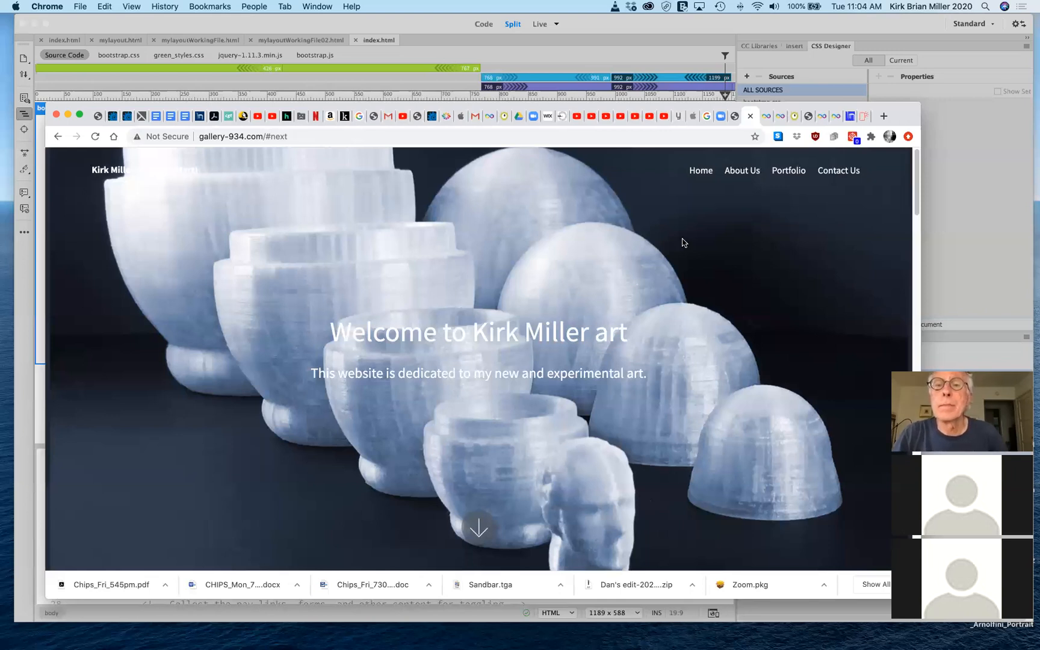
Load infinityfree.net from the InfinityFree tab and enter the client area listing art196.infinityfree
left_click(766, 117)
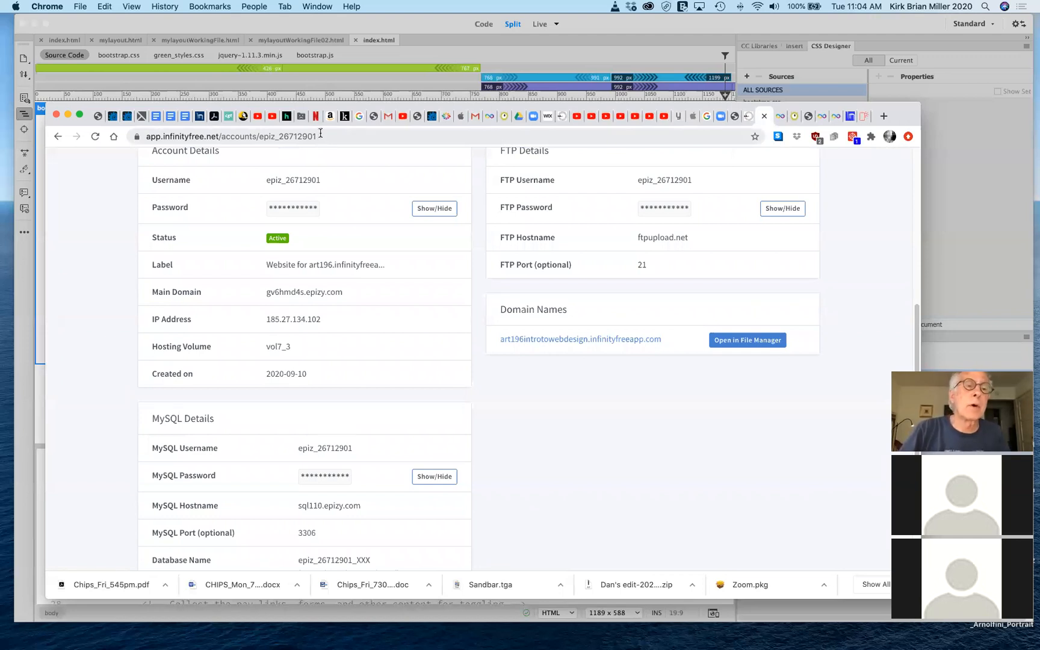
left_click(321, 133)
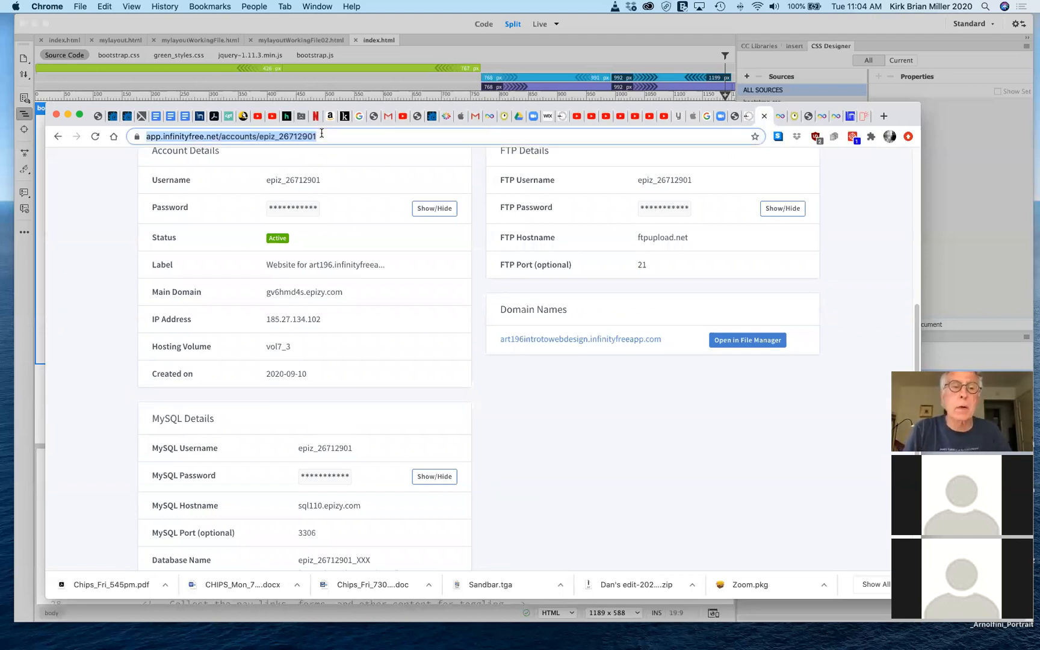
type("infinityfree.net")
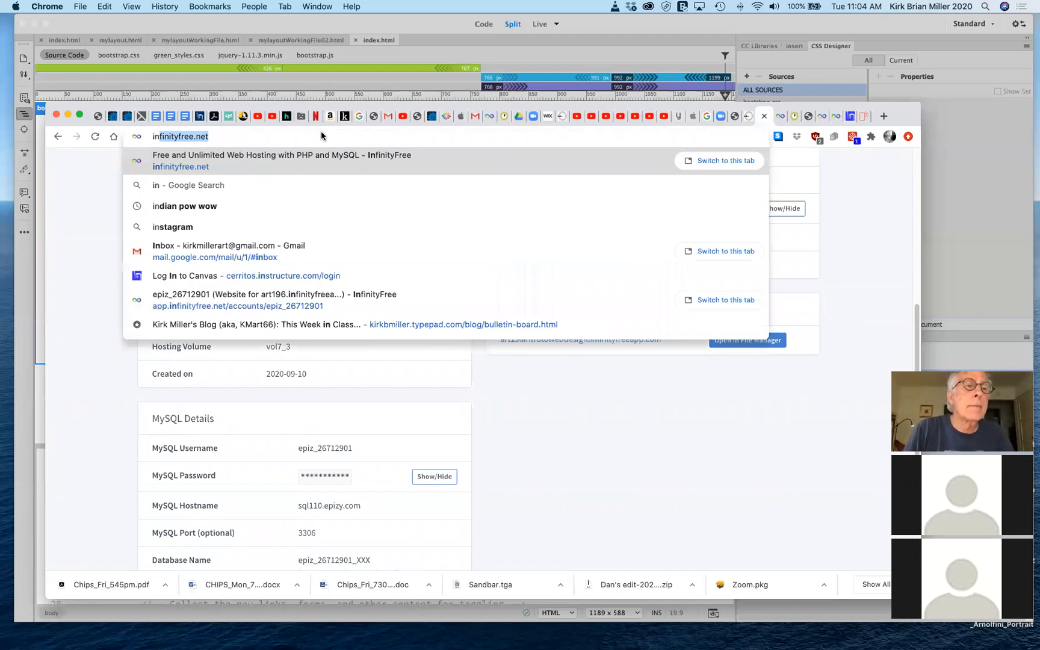
key("Return")
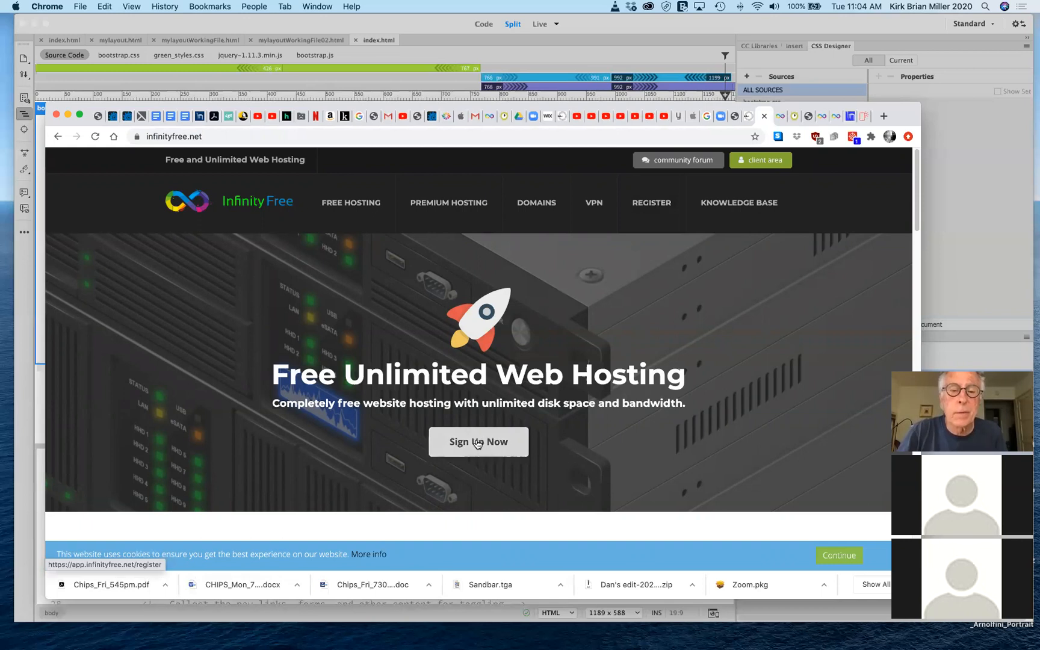
left_click(477, 444)
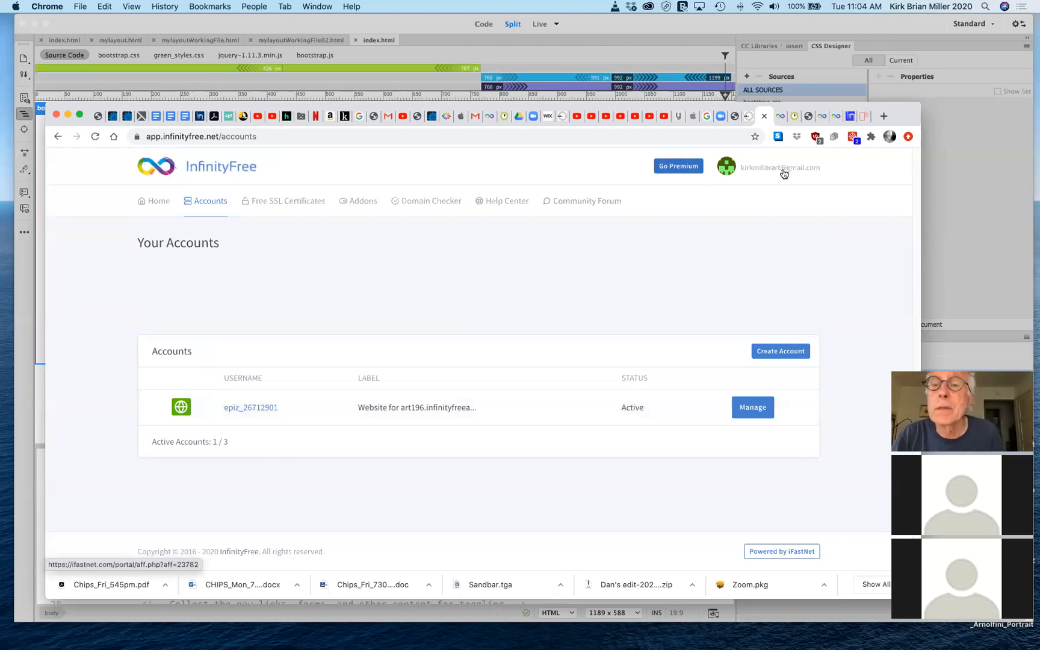
Sign out of InfinityFree, start a new sign-up, and enter the college e-mail address
left_click(728, 168)
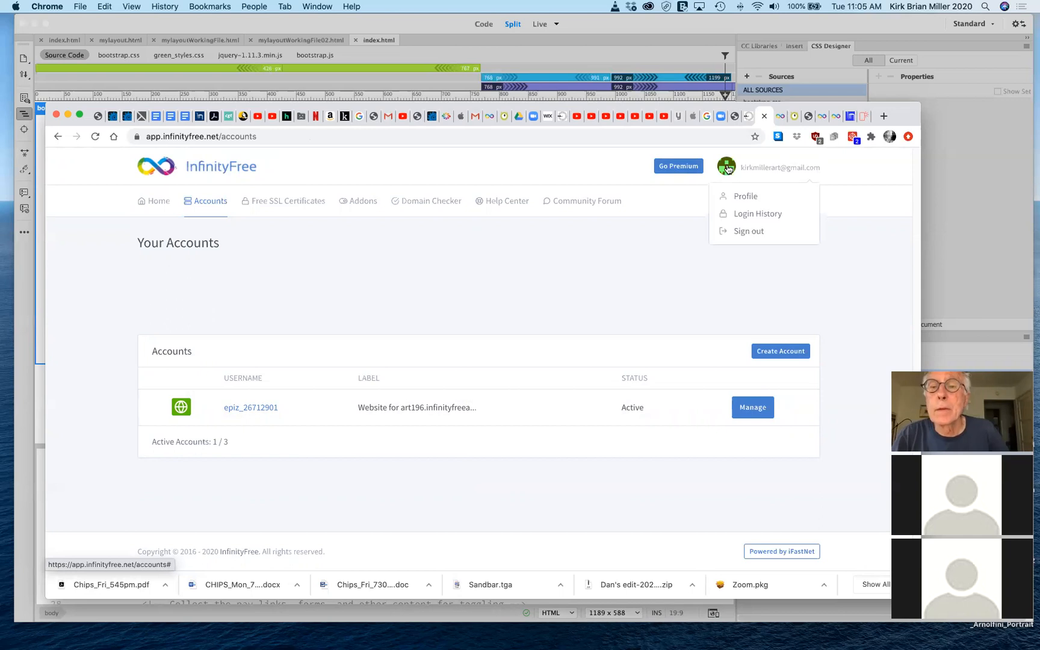
left_click(739, 236)
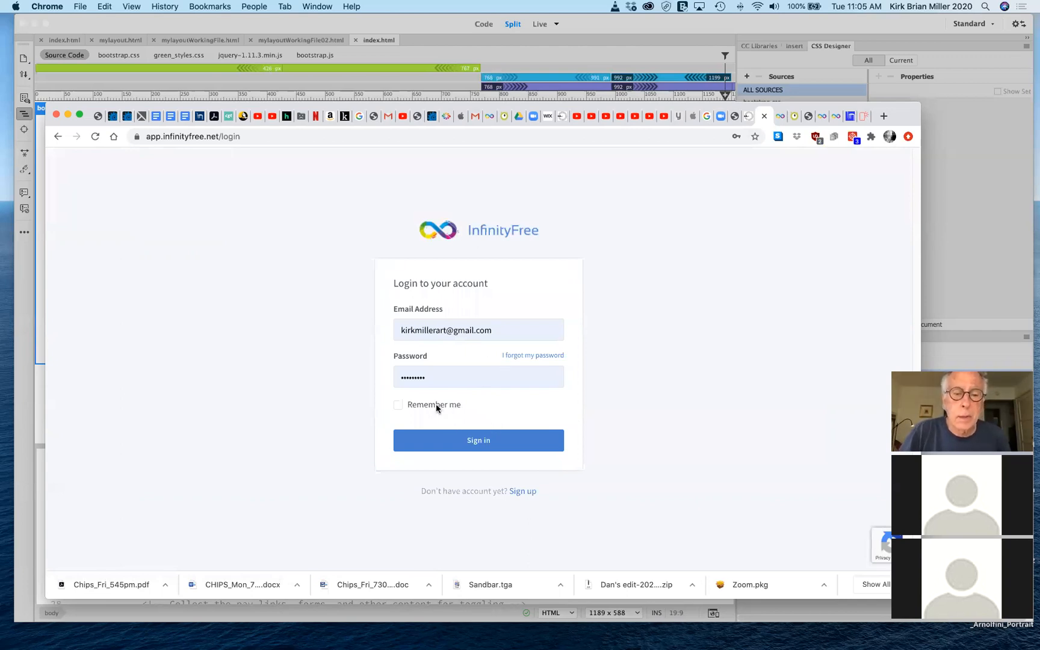
left_click(523, 492)
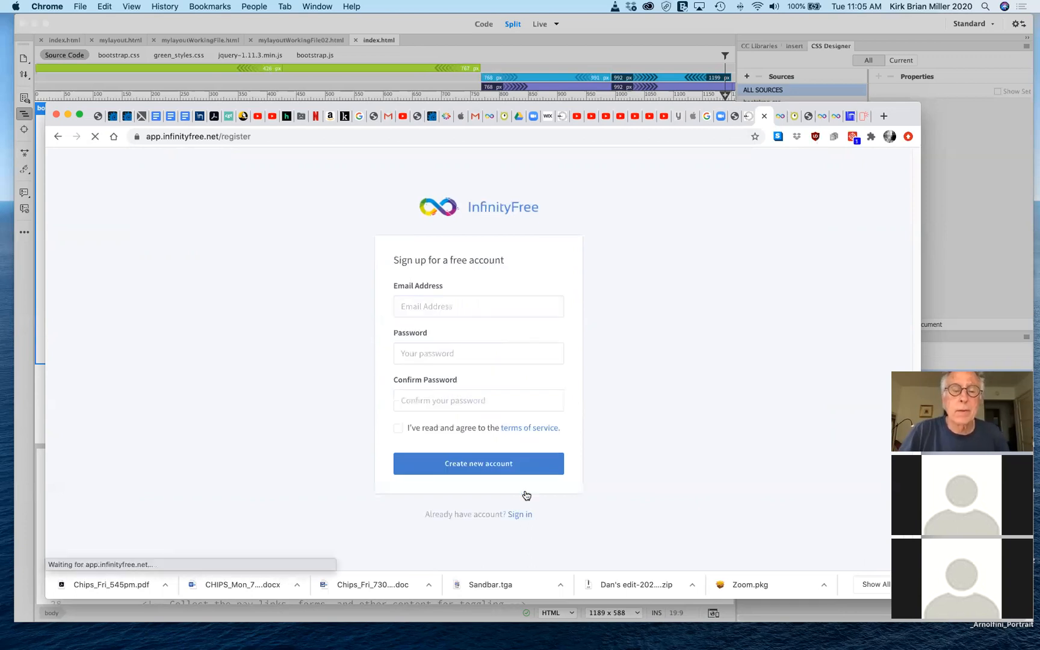
left_click(460, 278)
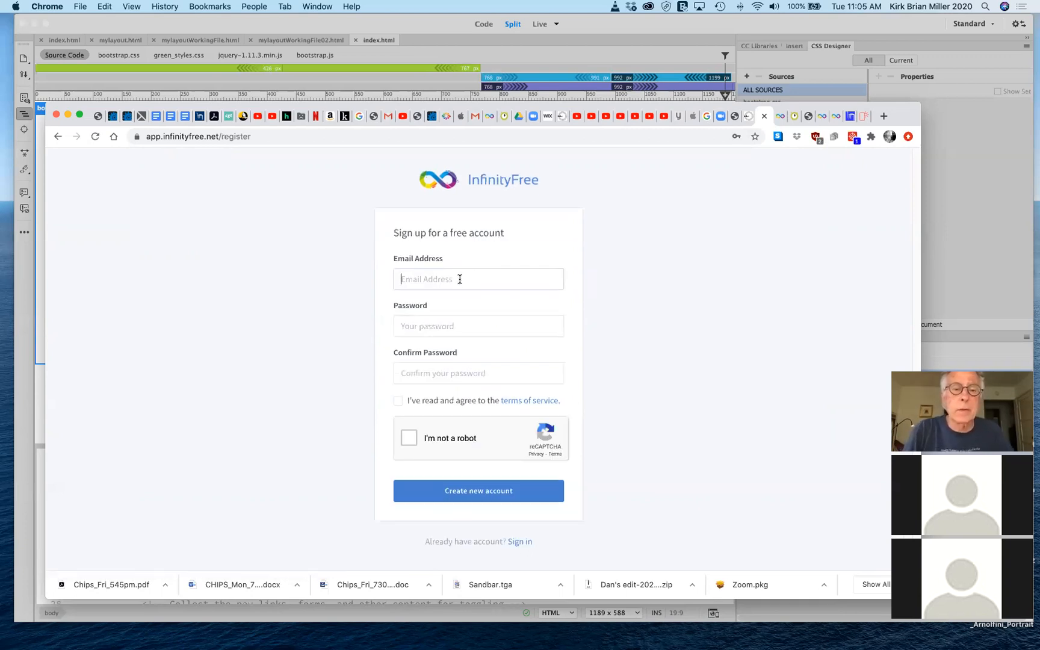
key("Down")
key("Return")
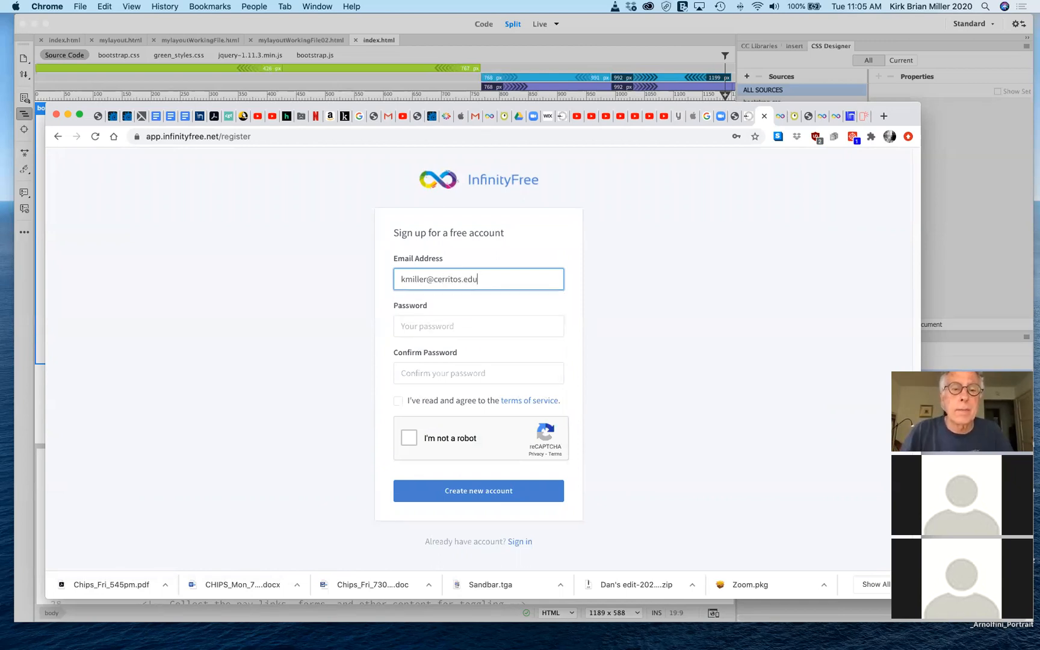
Enter and confirm the account password, pass reCAPTCHA, accept the terms, and create the account
left_click(472, 324)
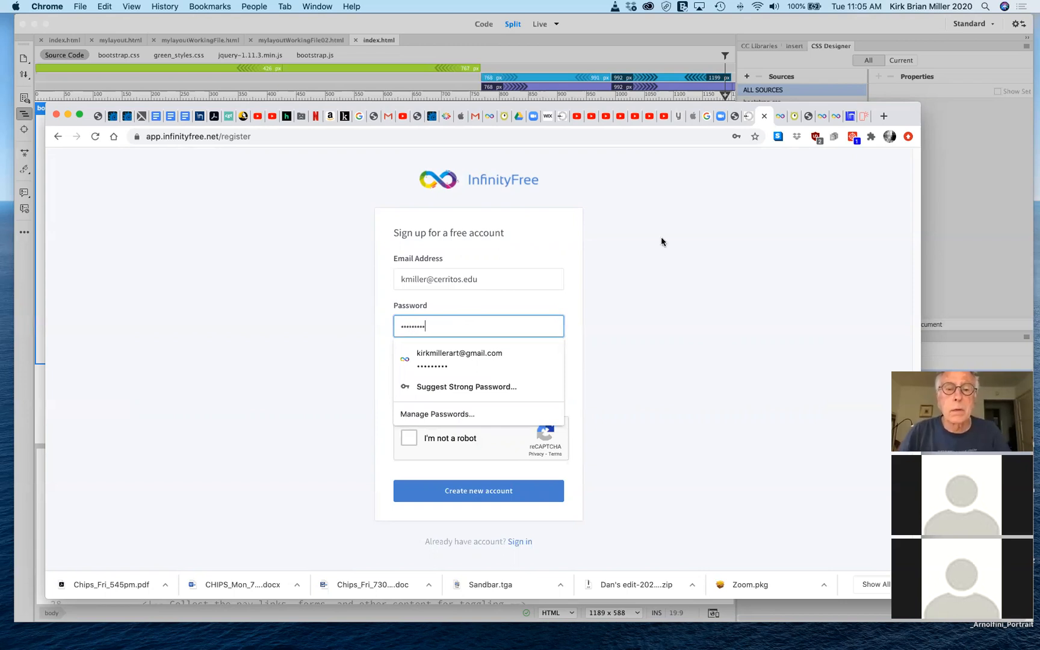
left_click(482, 372)
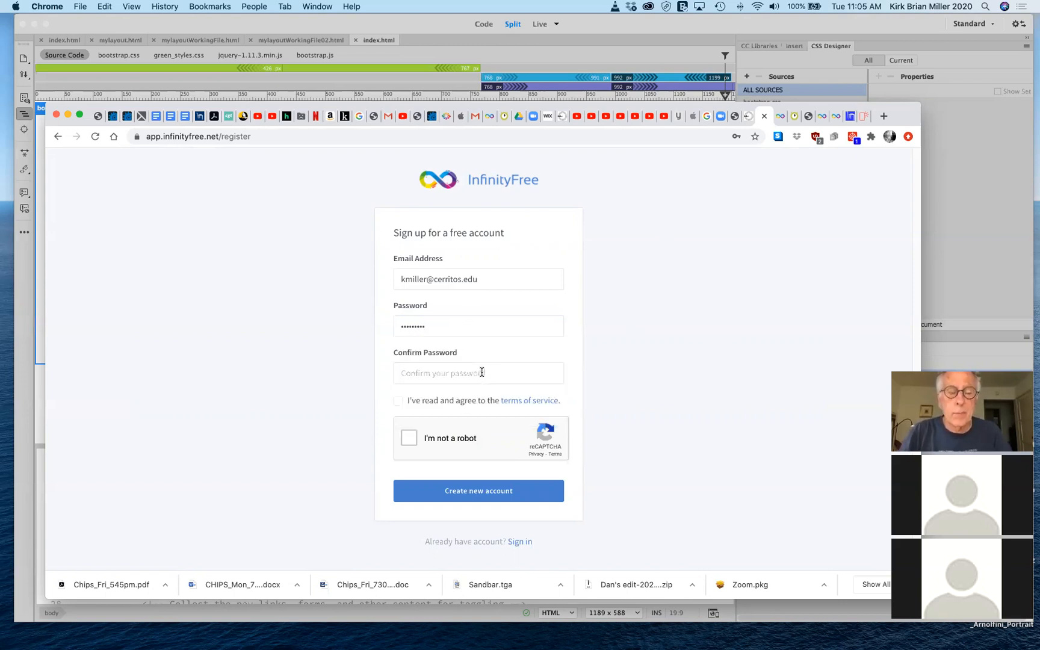
left_click(482, 372)
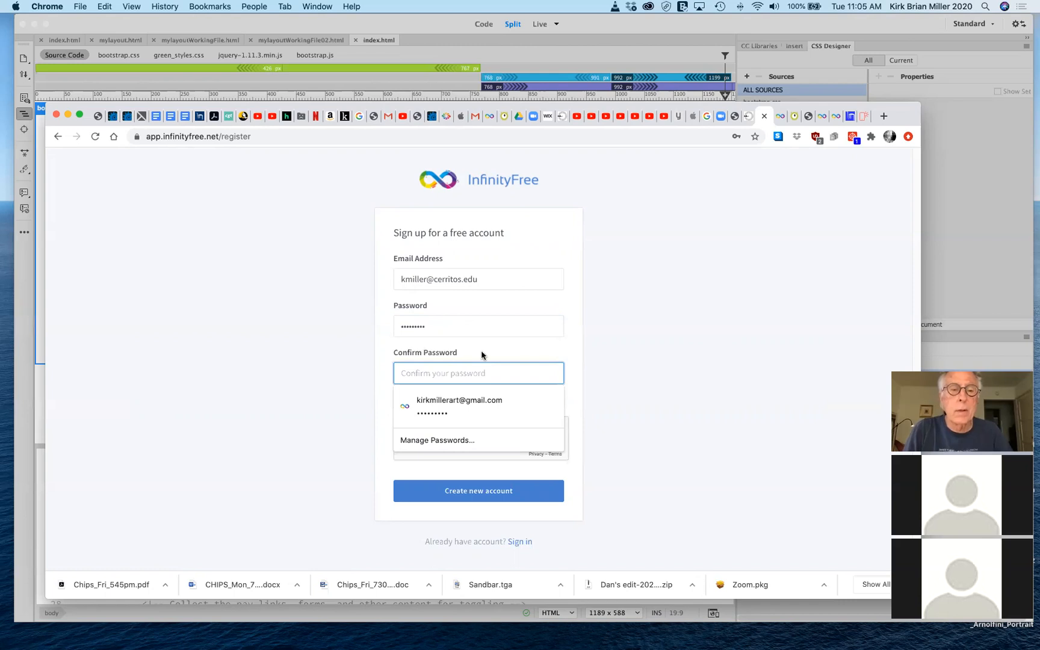
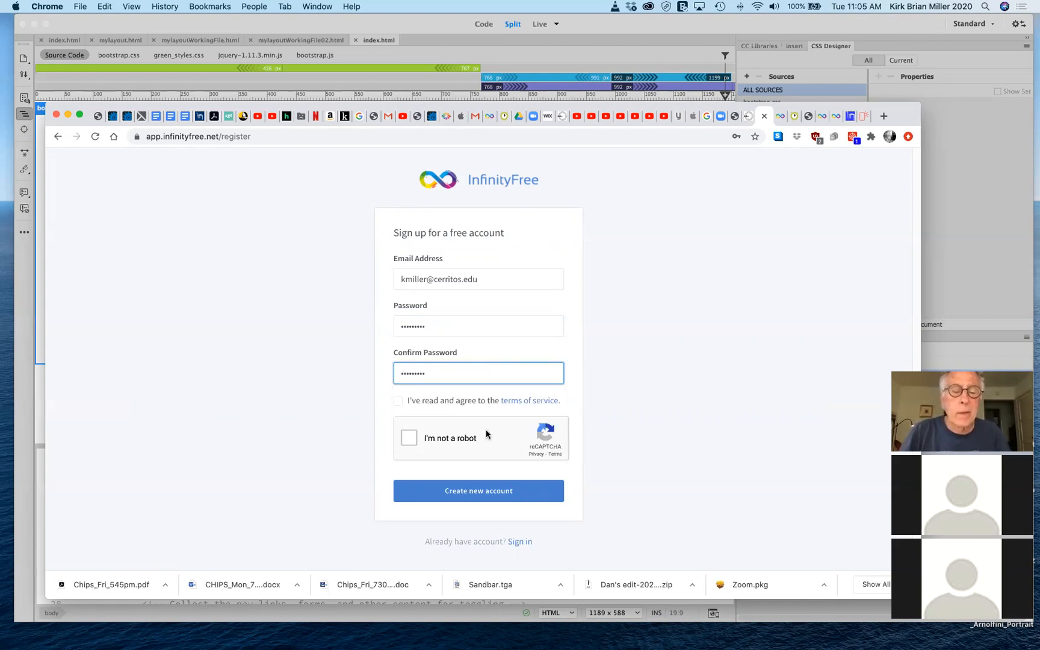
left_click(407, 438)
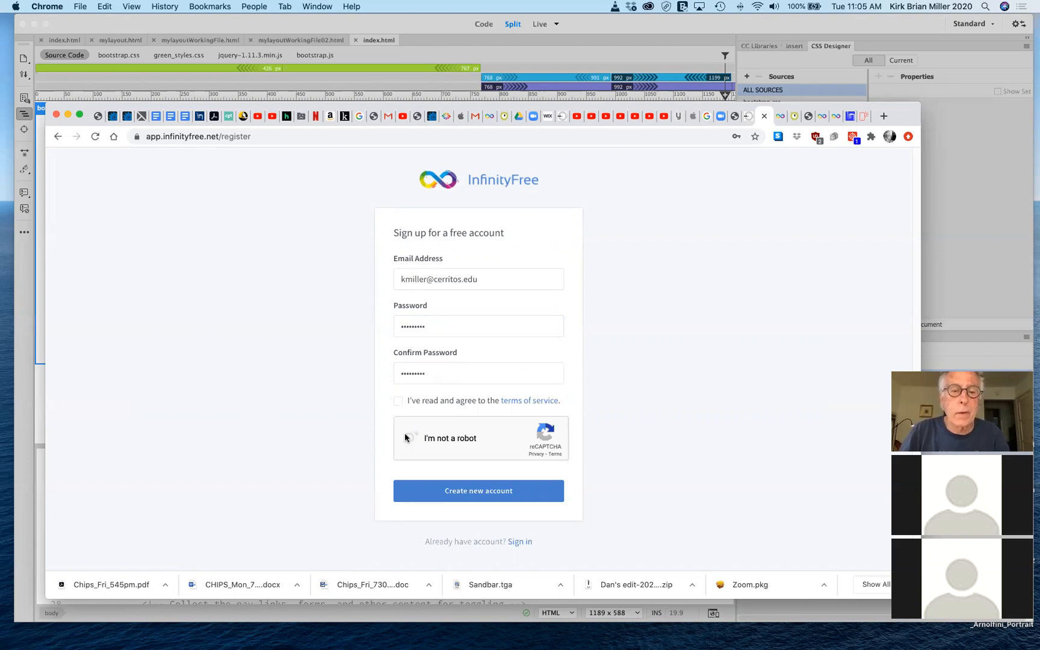
left_click(399, 402)
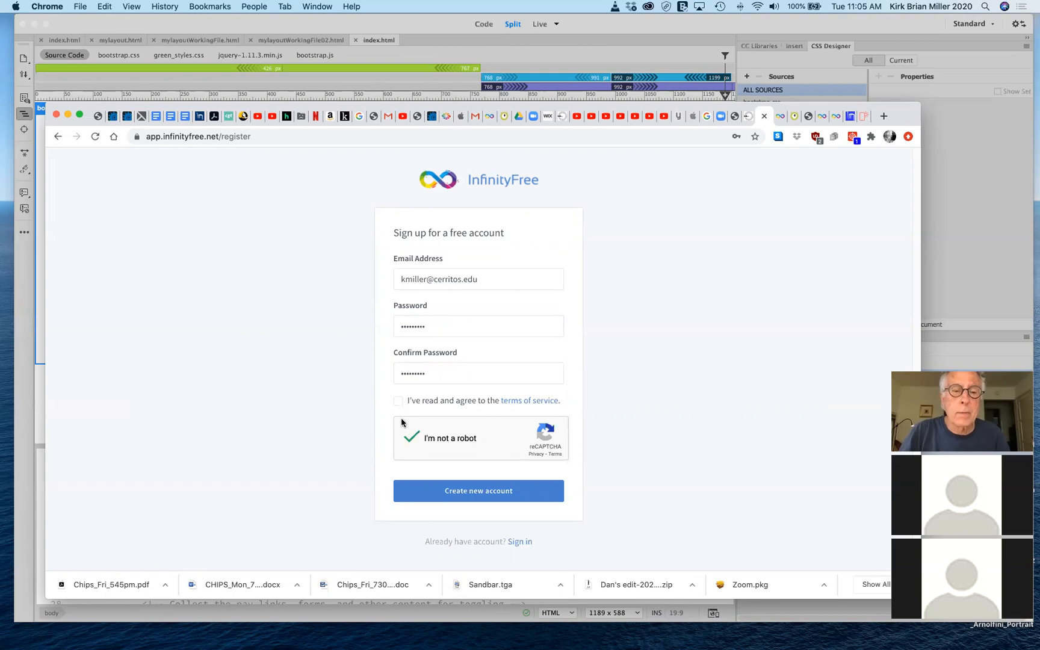
left_click(481, 495)
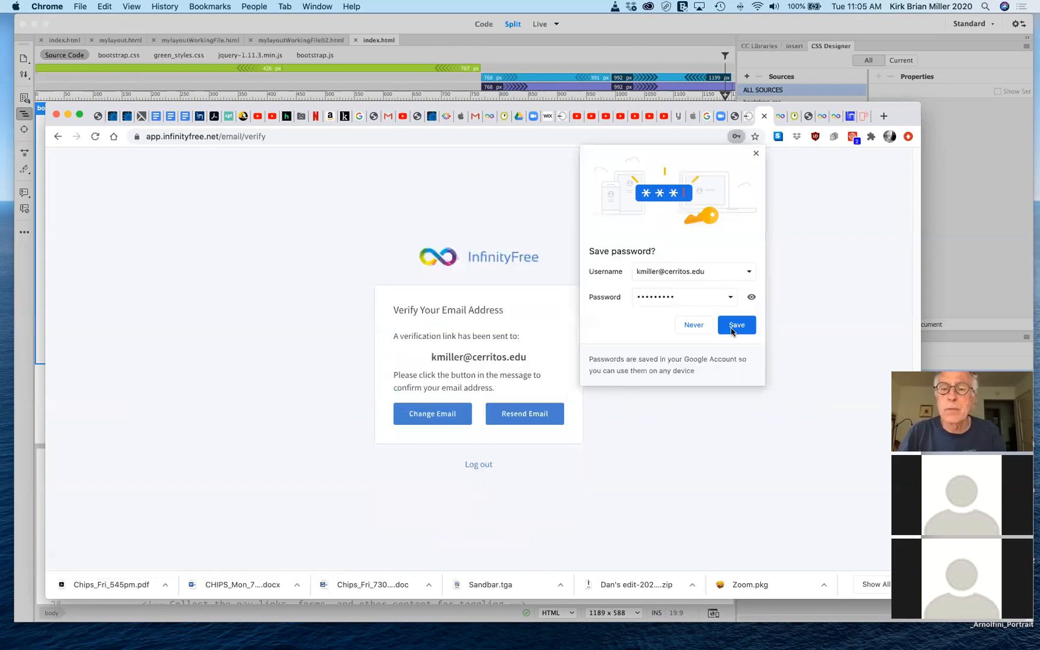
Save the new InfinityFree account password in Chrome's Save password bubble
left_click(734, 331)
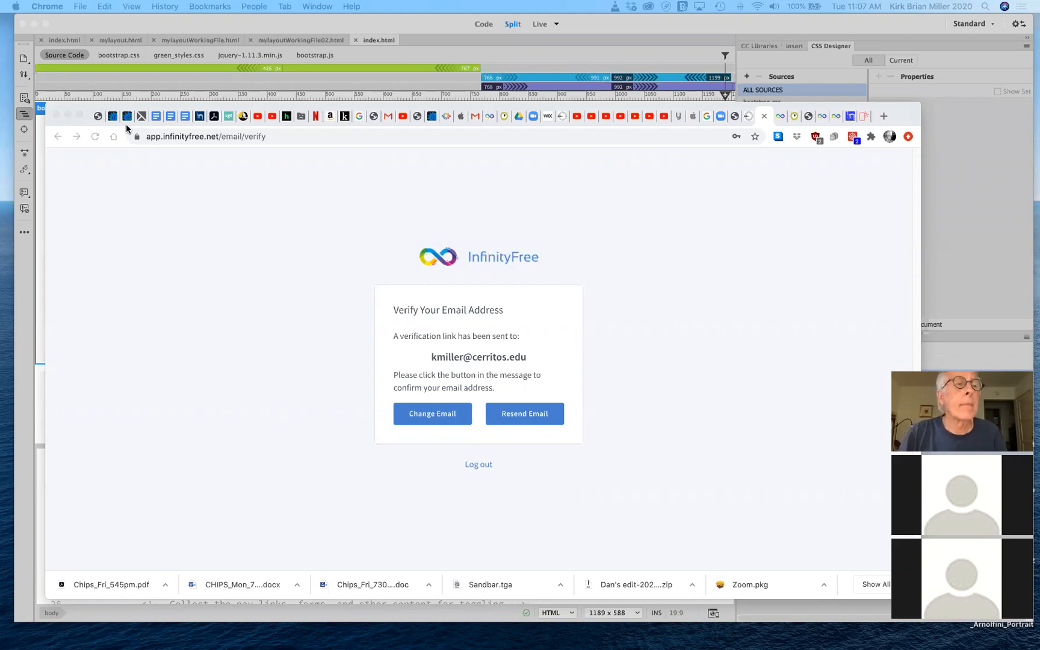
Open cerritos.edu in a new tab and go through Faculty & Staff to WEB MAIL 365
left_click(97, 115)
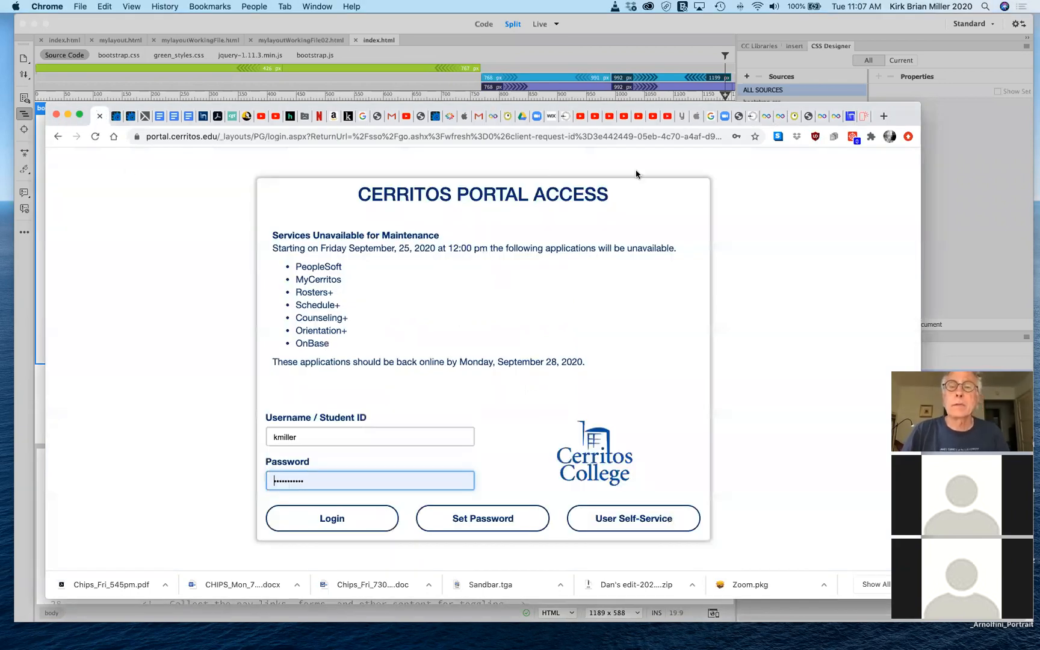
left_click(884, 116)
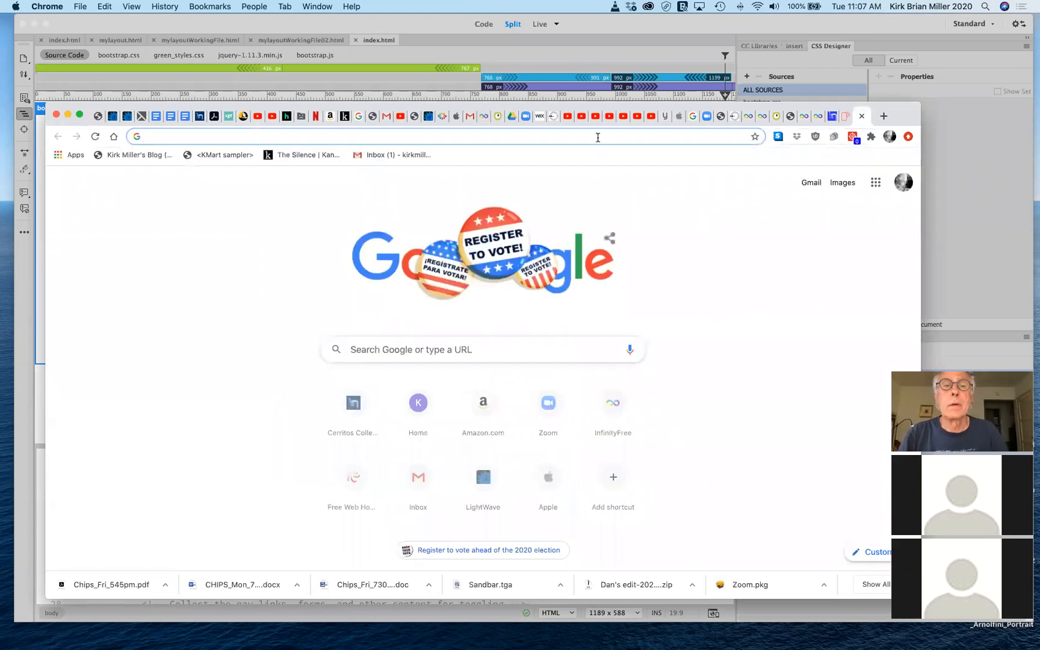
left_click(598, 138)
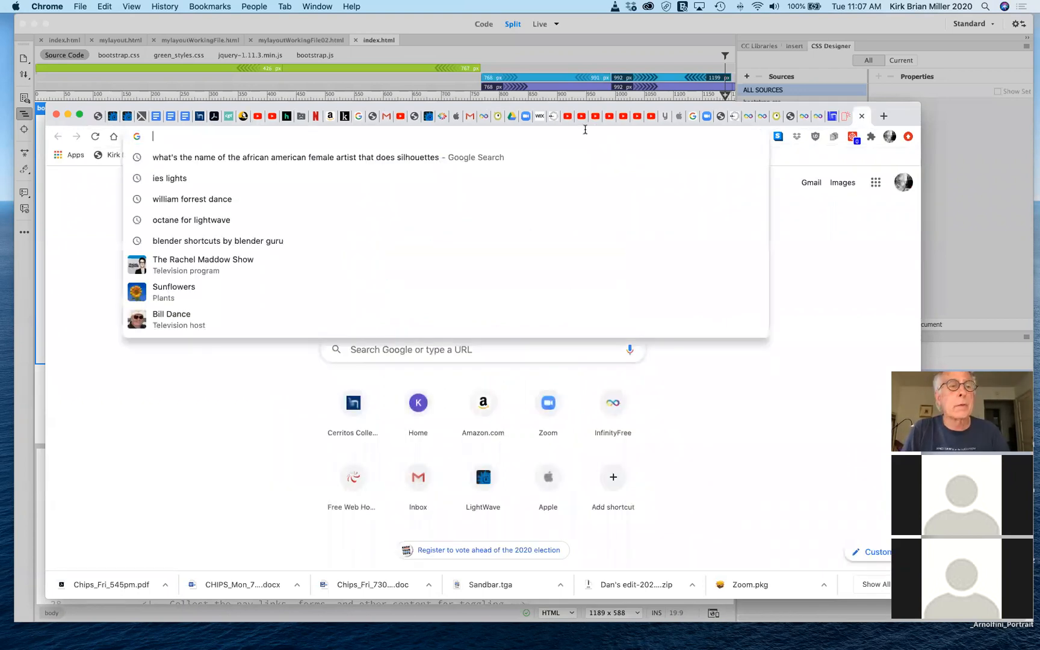
type("cerritos.edu")
key("Return")
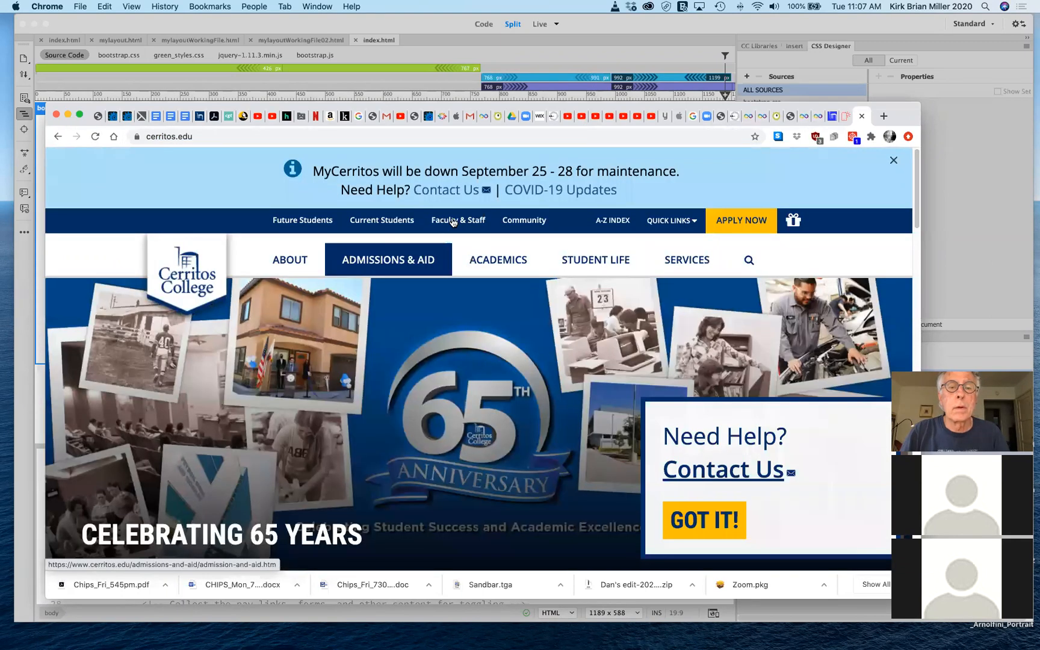
left_click(453, 221)
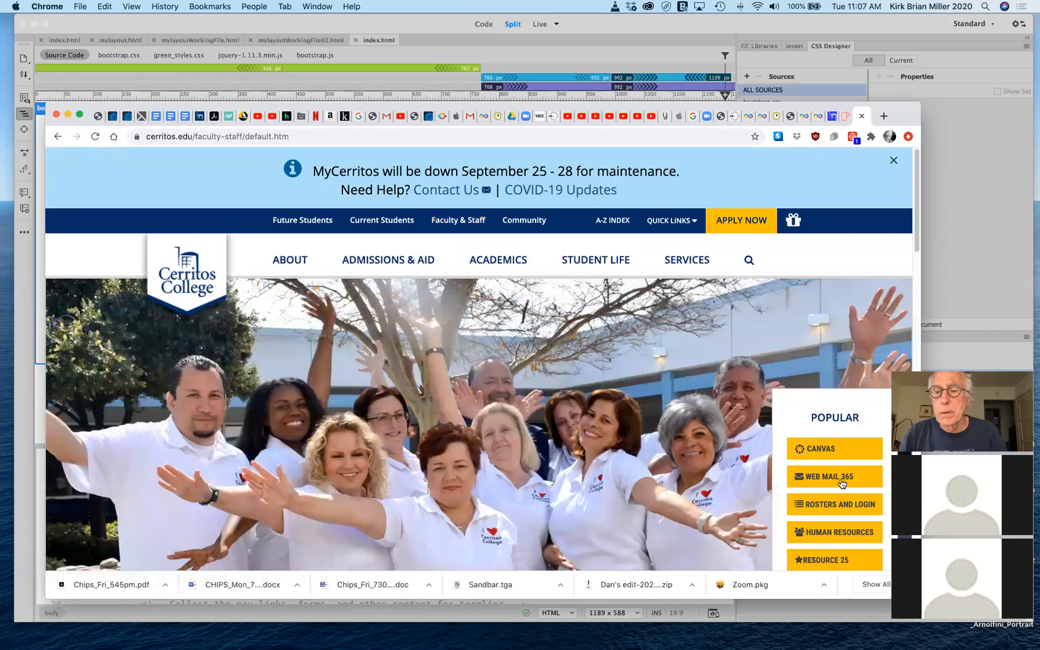
left_click(841, 482)
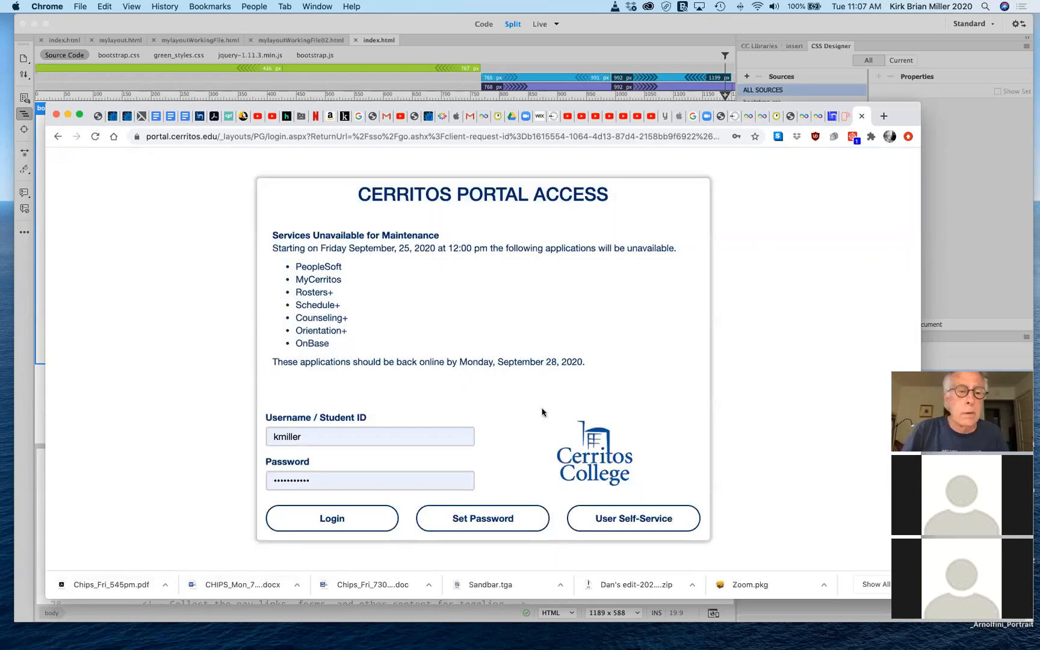
Log in to the college portal and submit the six-digit texted one-time passcode
left_click(368, 520)
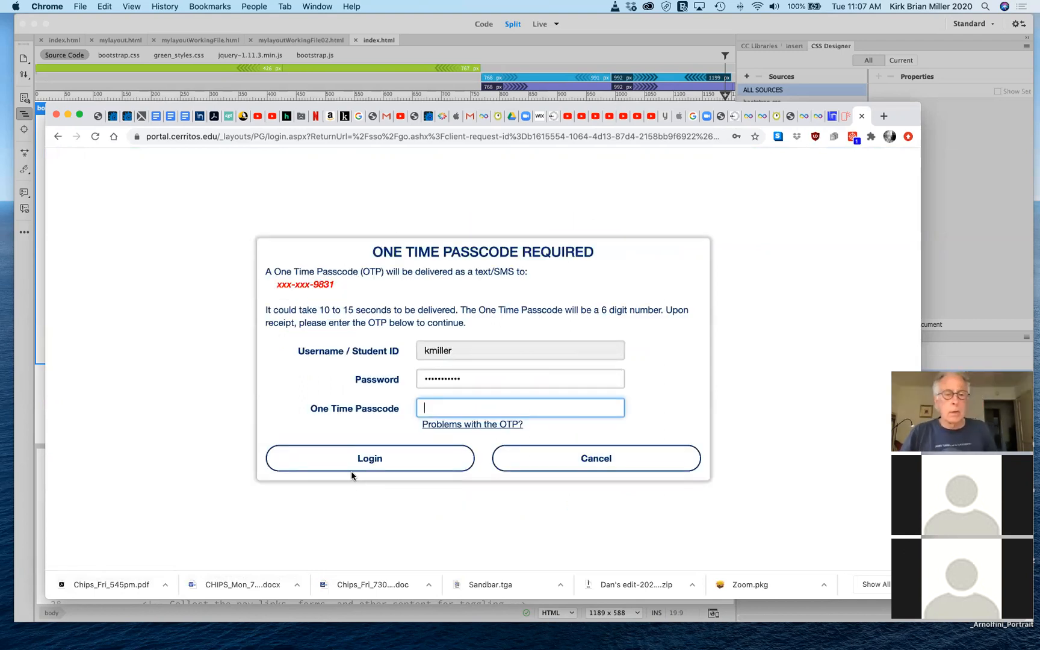
left_click(401, 449)
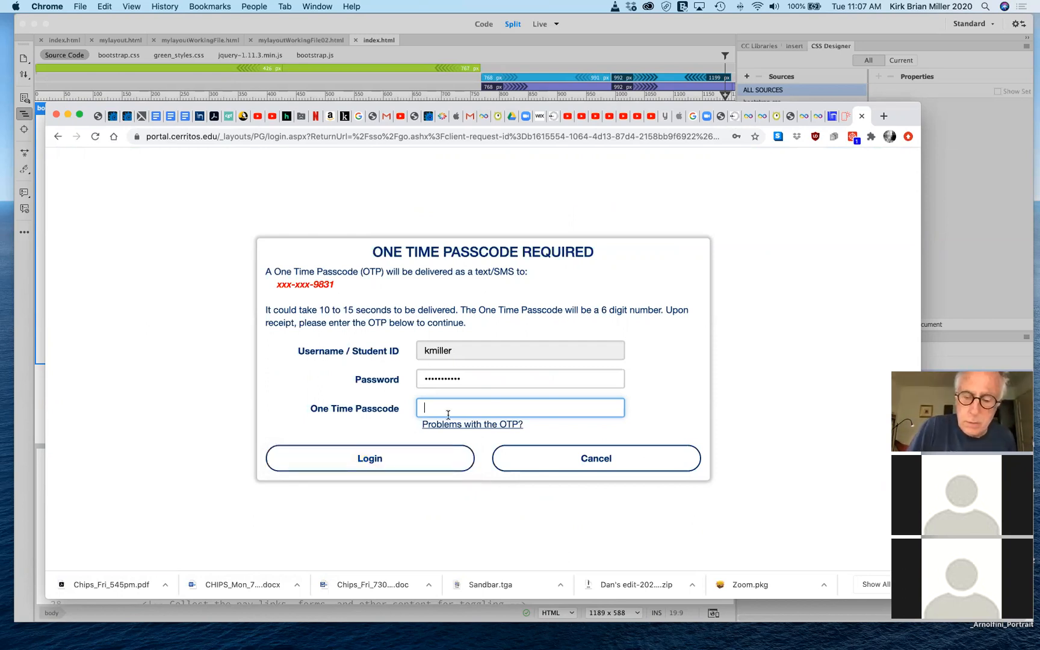
left_click(378, 463)
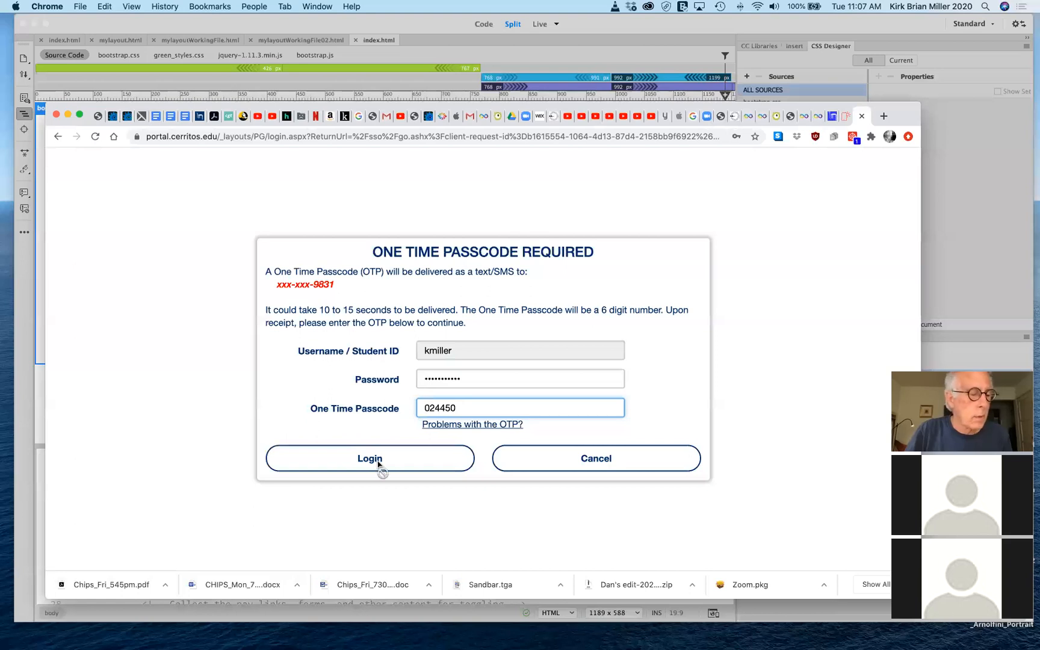
left_click(378, 463)
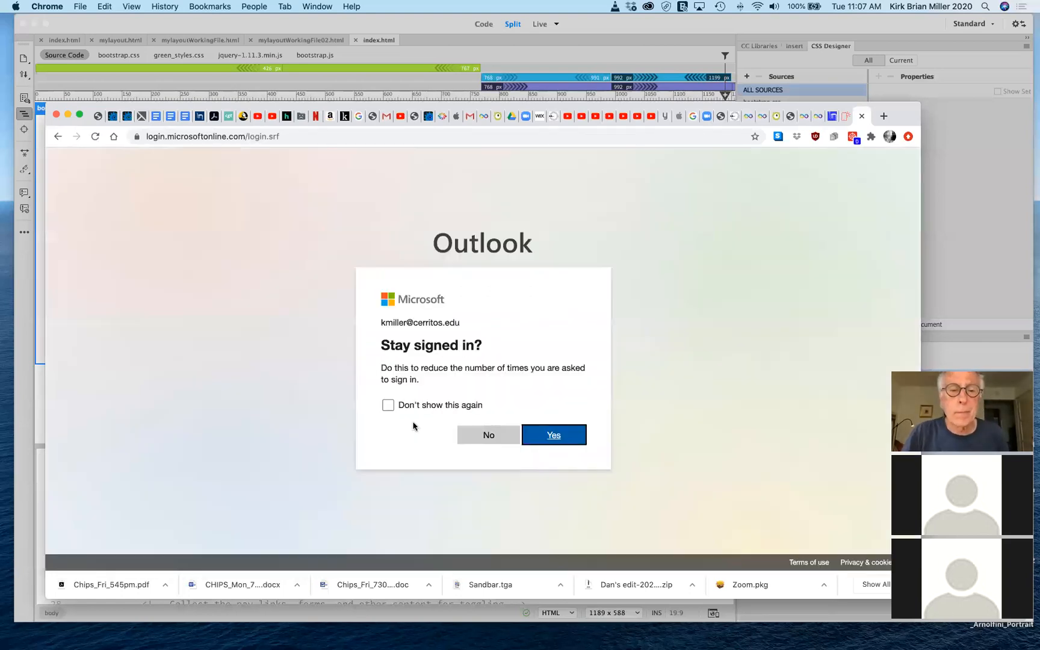
Stay signed in, open InfinityFree's 'Verify Email Address' message, dismiss the survey, and verify the address
left_click(388, 408)
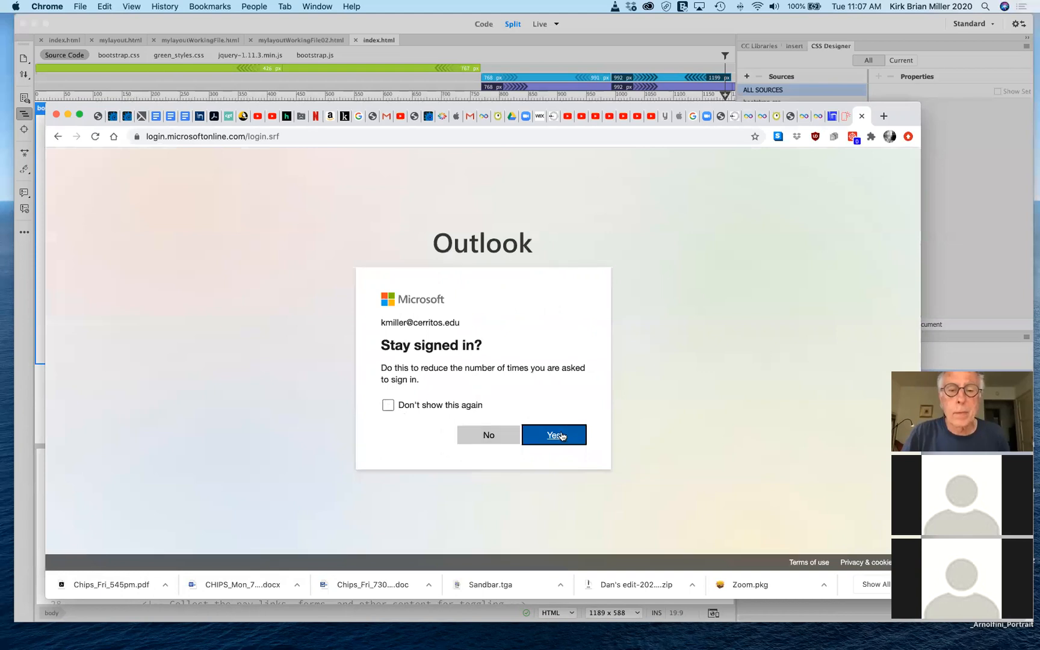
left_click(561, 436)
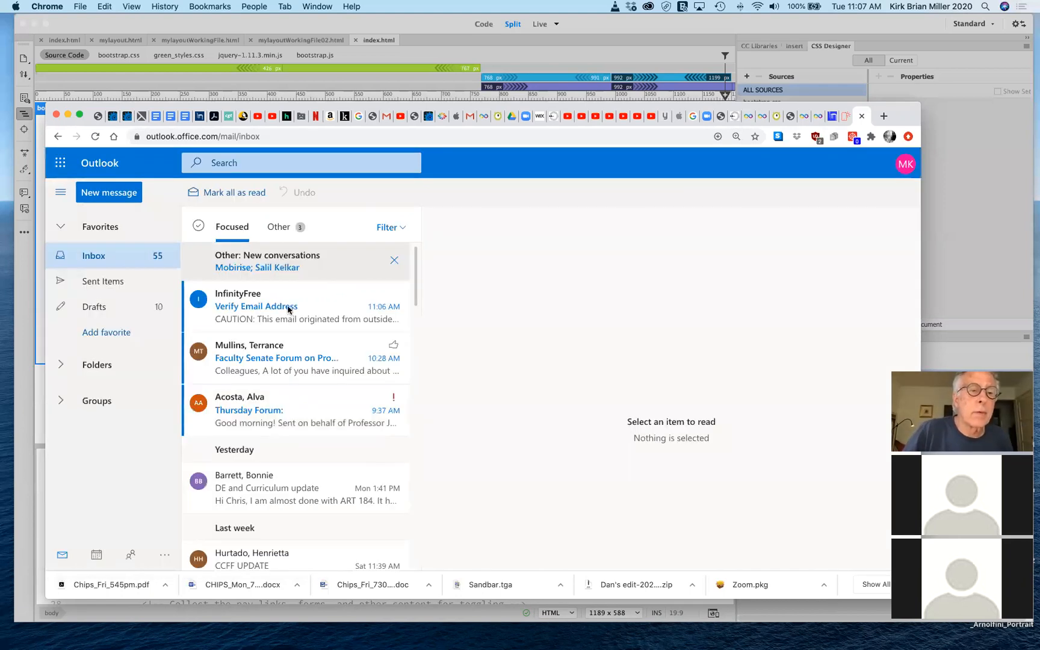
left_click(289, 310)
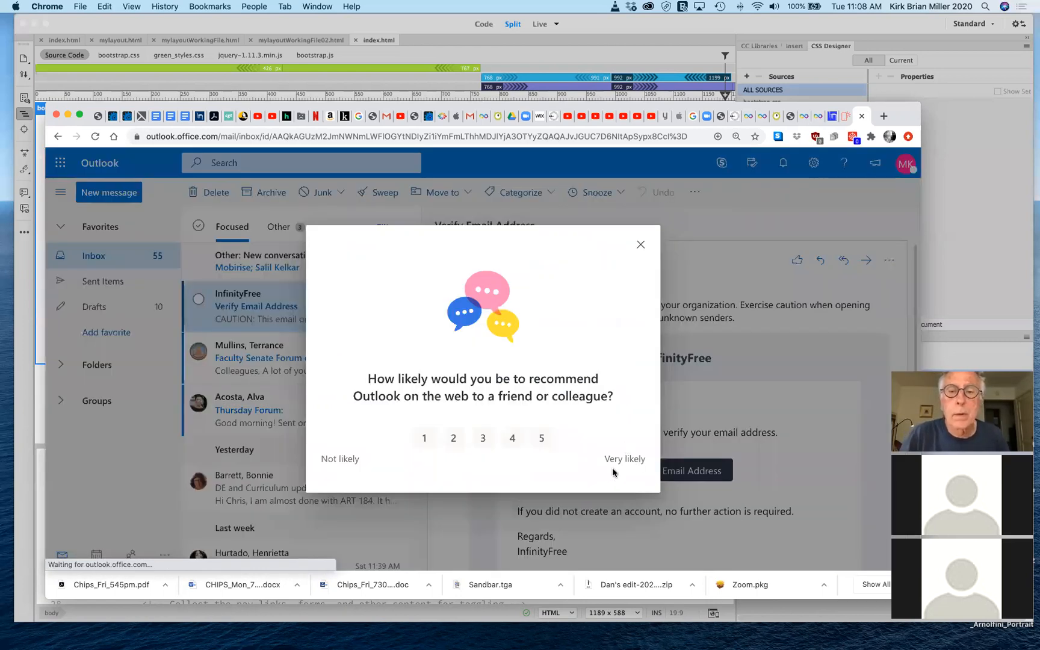
left_click(641, 245)
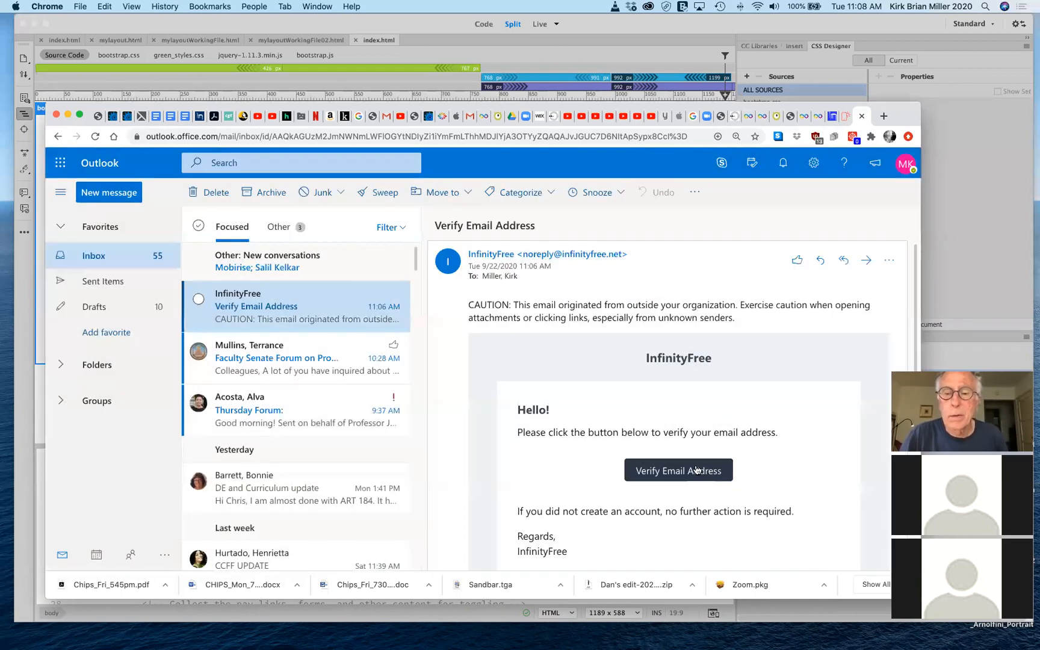
left_click(697, 470)
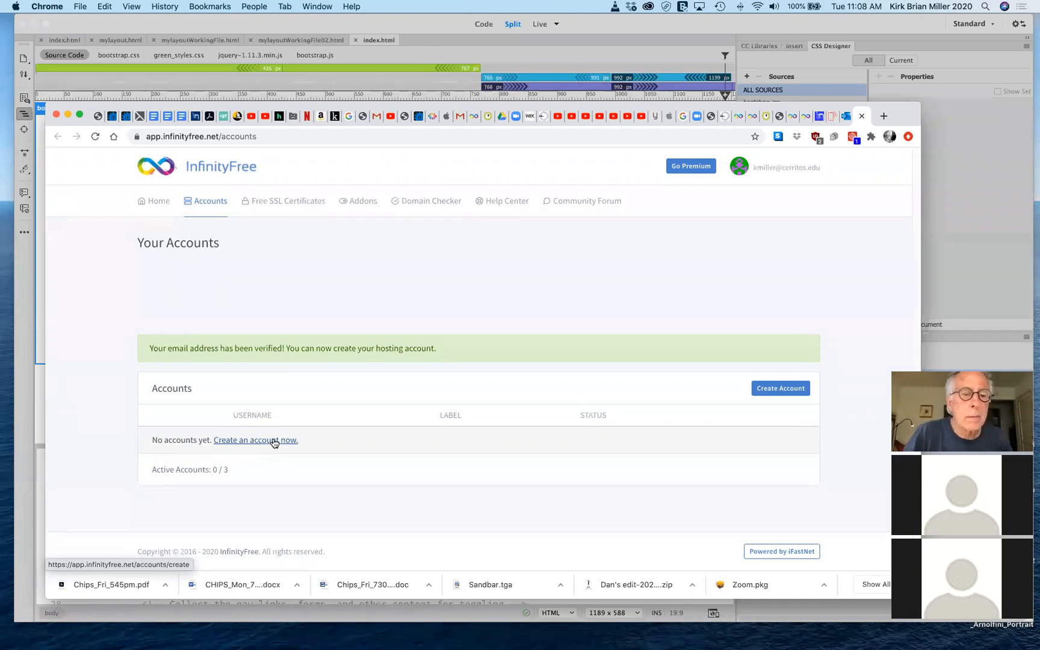
Start a new hosting account and check that the subdomain art196 is available
left_click(274, 443)
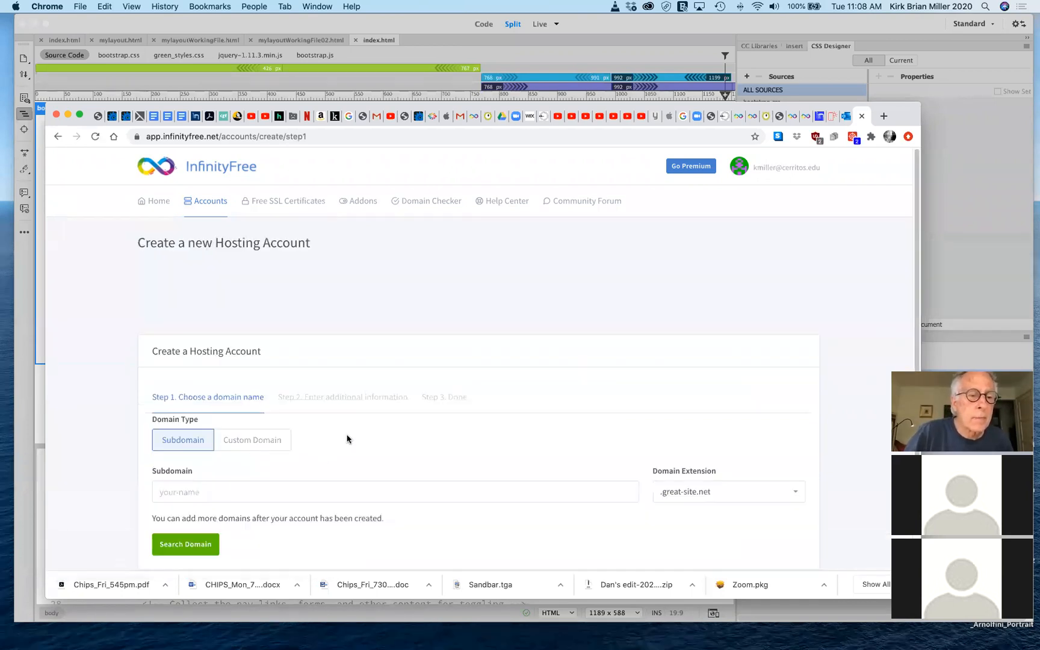
scroll(347, 438, "down", 2)
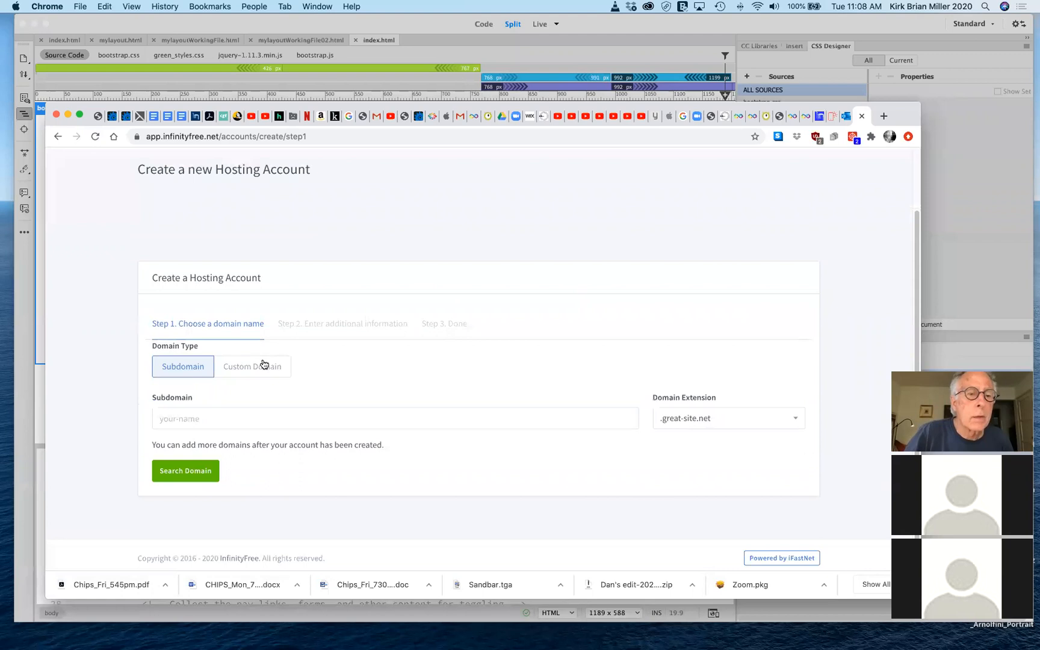
left_click(223, 325)
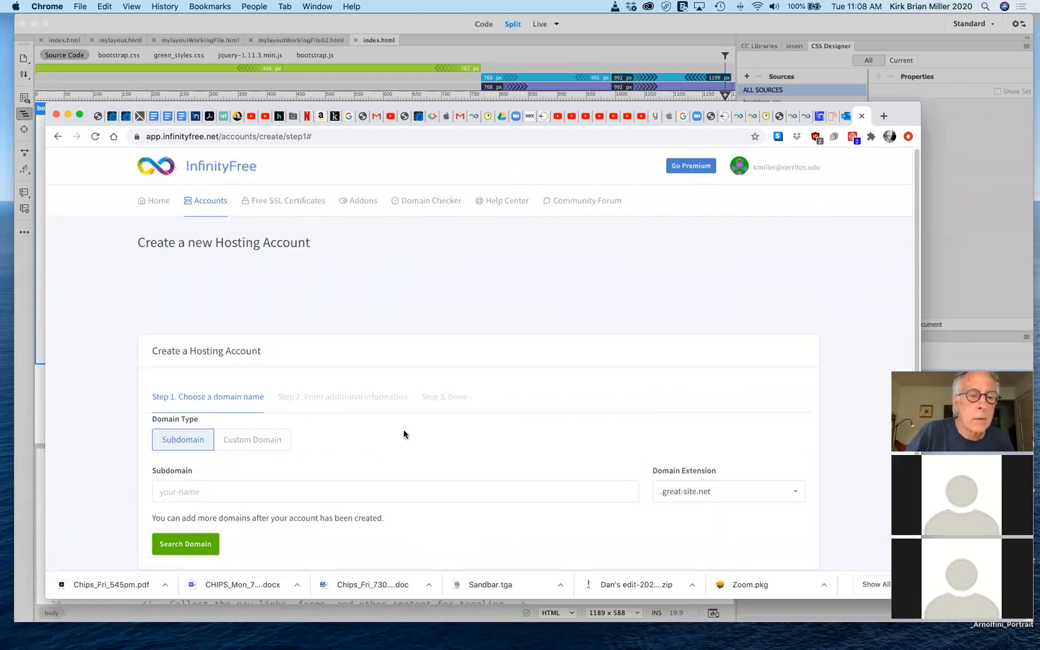
scroll(373, 434, "down", 2)
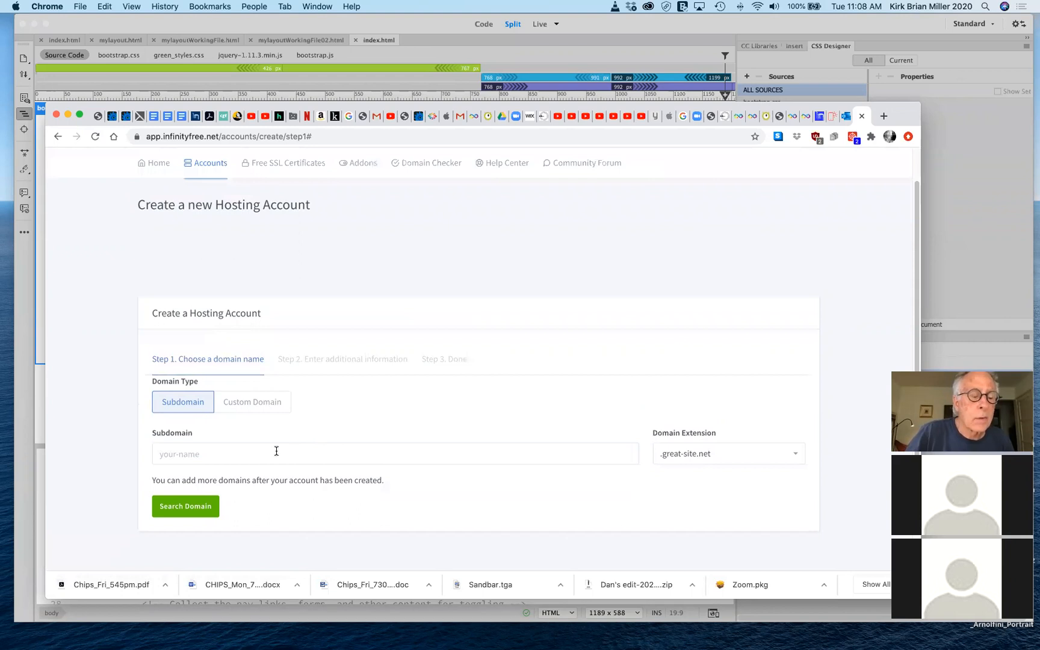
left_click(301, 444)
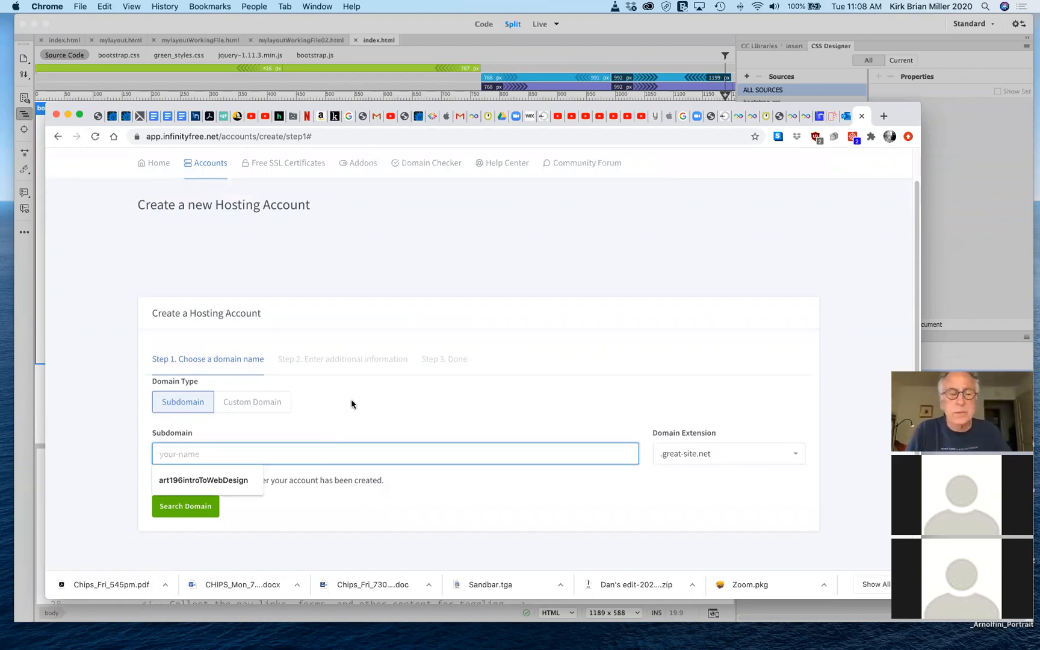
type("art196")
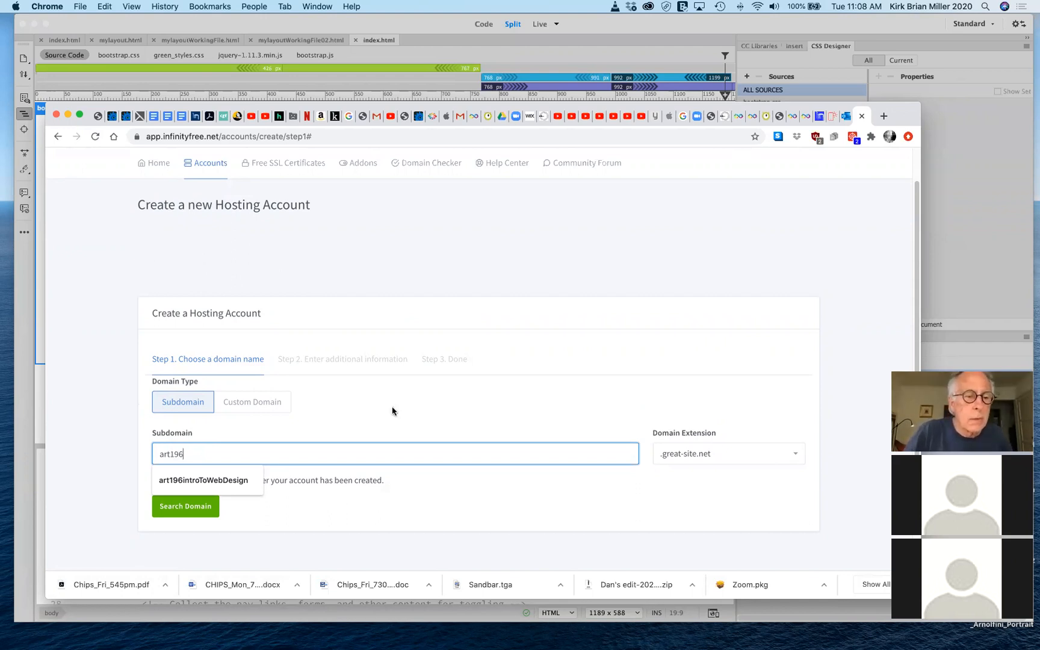
left_click(180, 510)
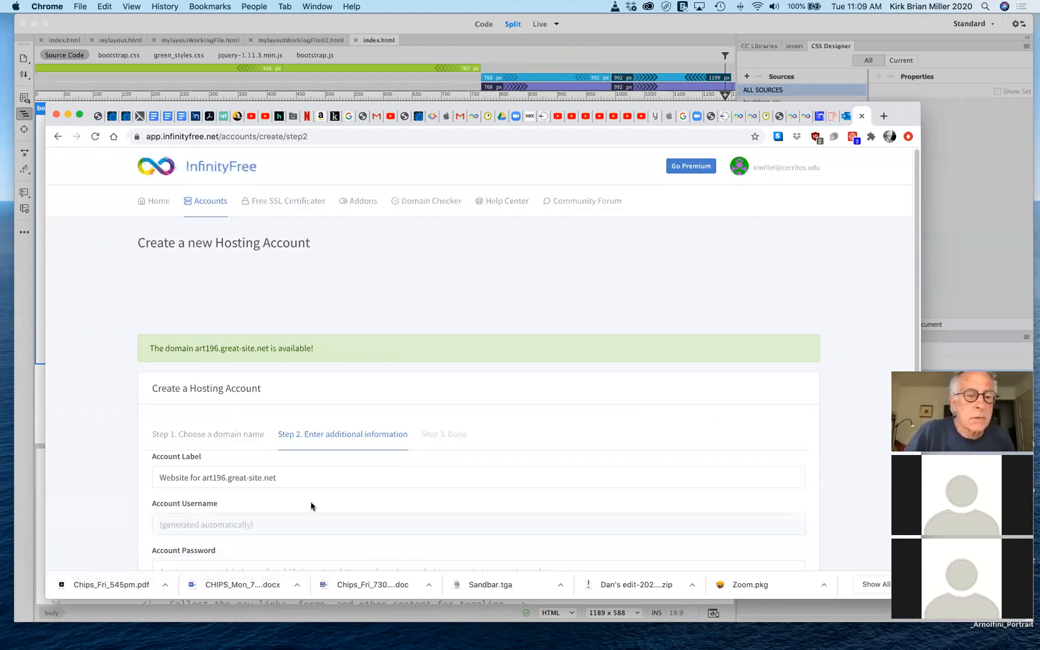
Pass the reCAPTCHA, create the art196.great-site.net account and open its control panel
scroll(310, 502, "down", 3)
left_click(167, 500)
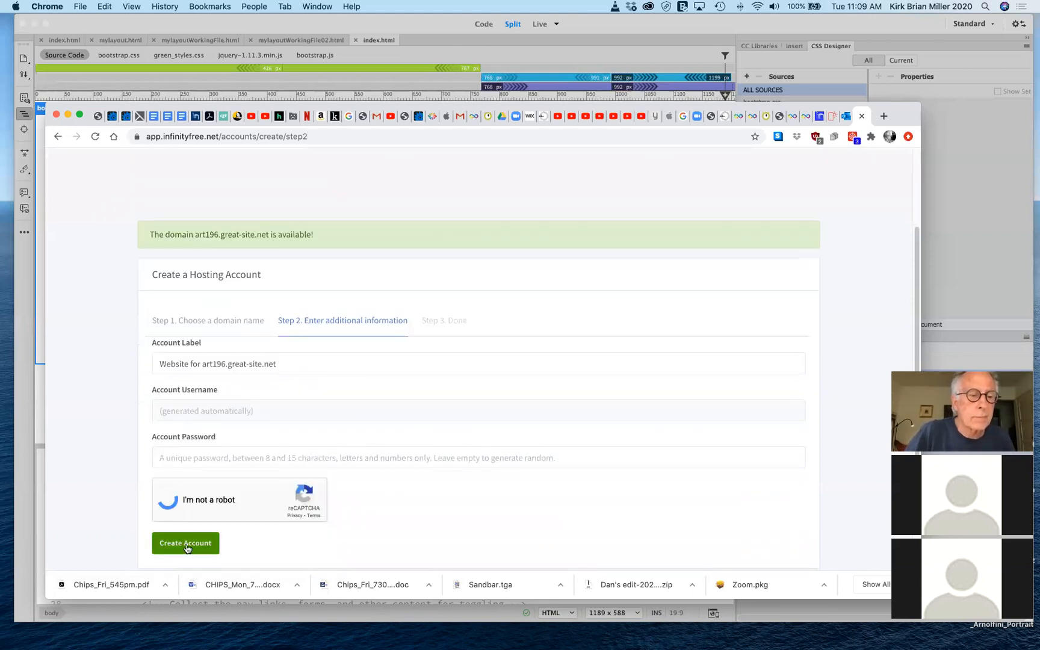
left_click(187, 545)
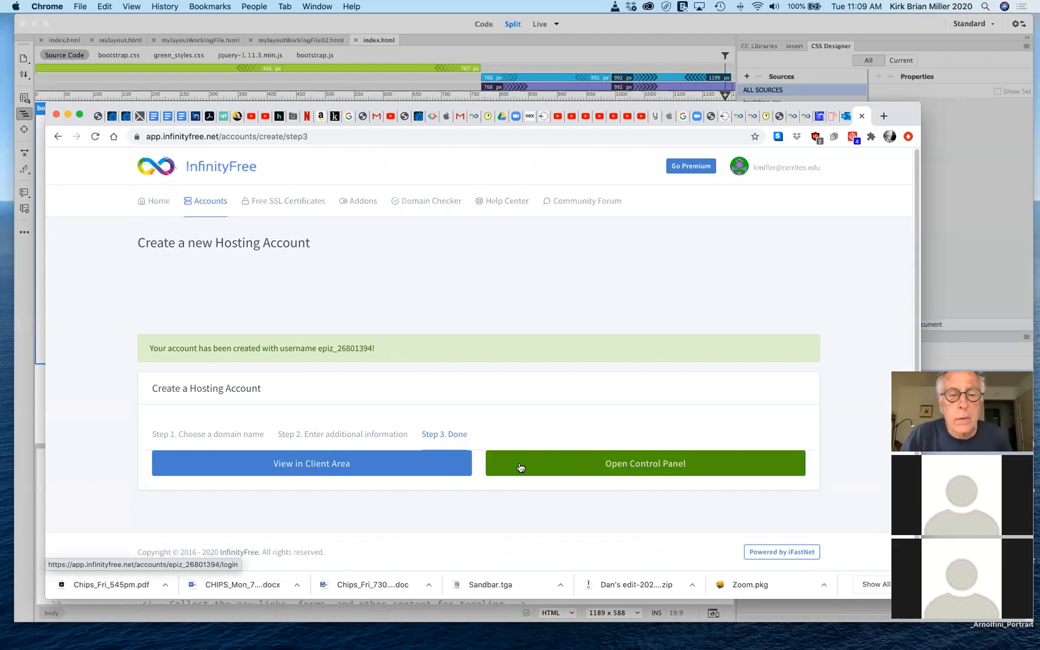
left_click(587, 464)
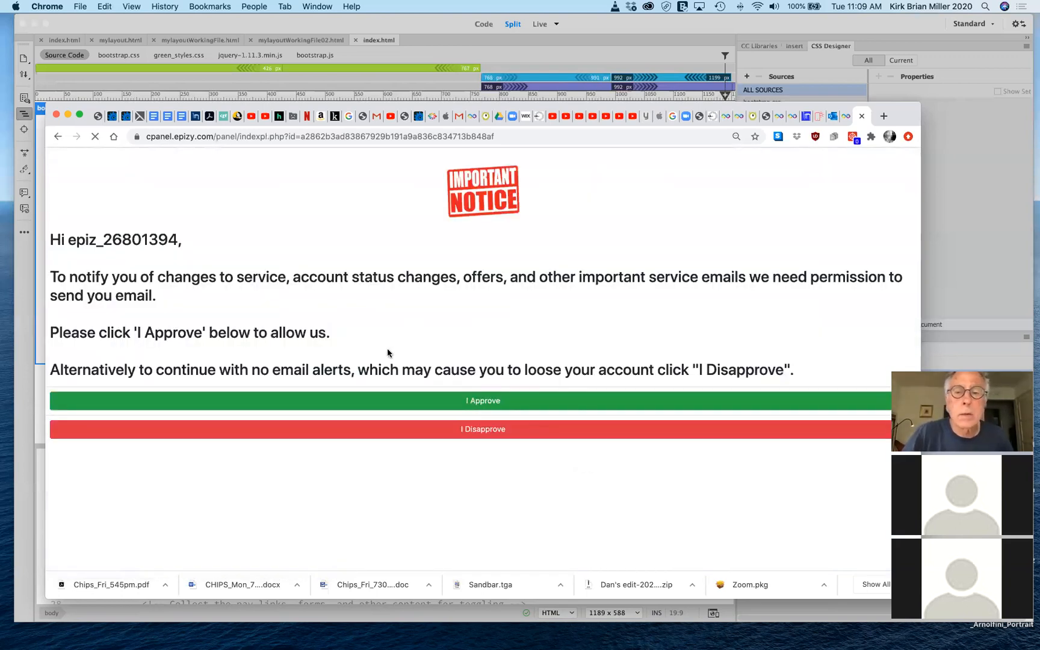
Approve service e-mails, view the FTP Accounts page, and return to the control panel home
left_click(487, 401)
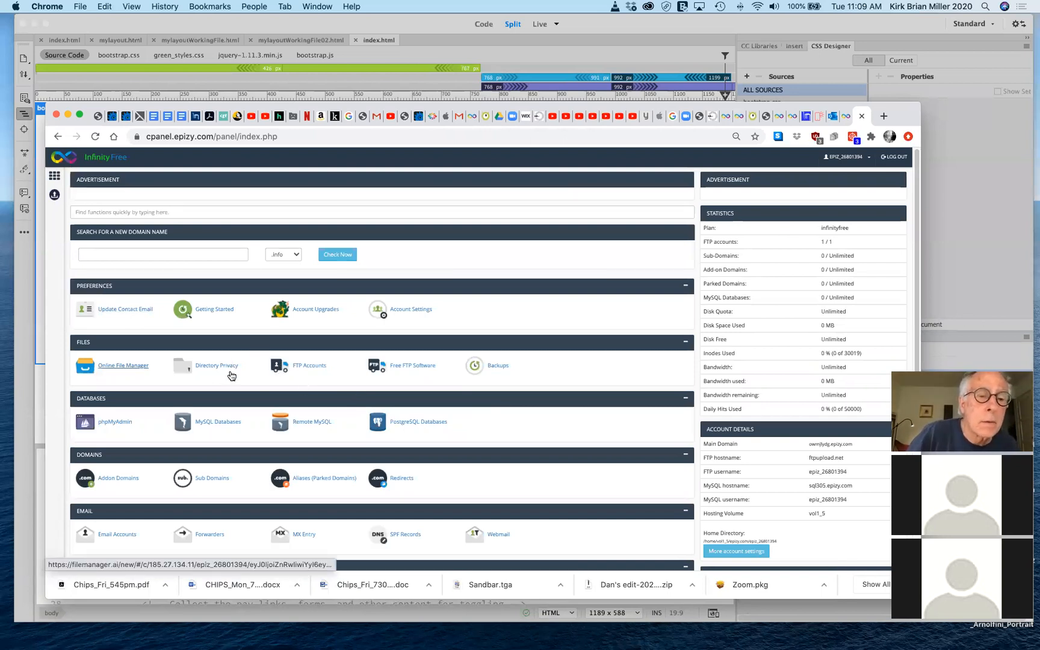
left_click(307, 369)
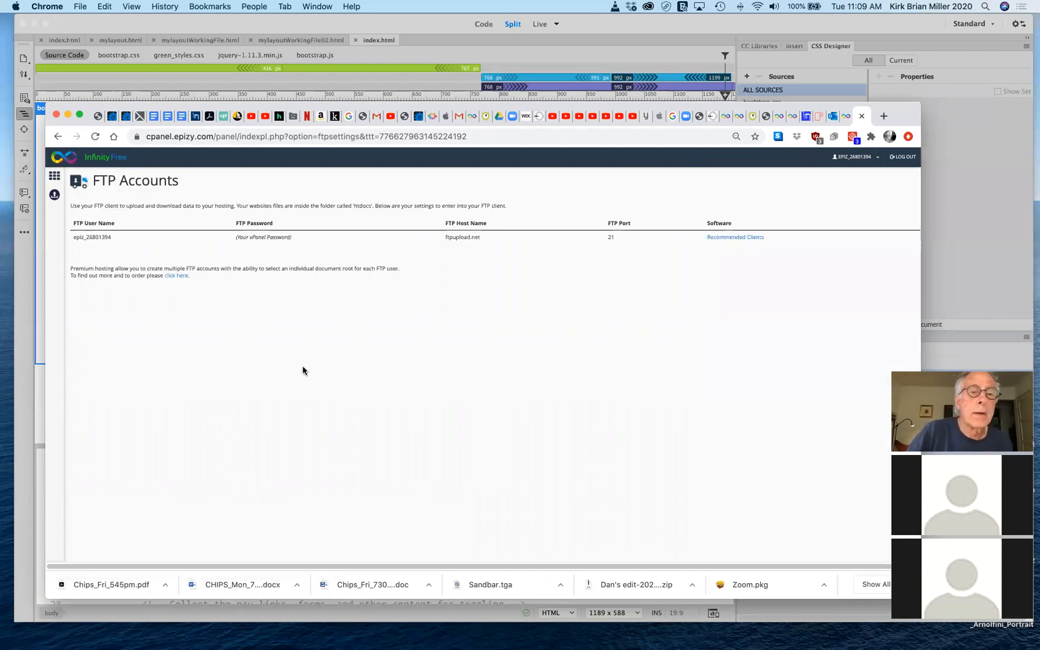
left_click(55, 136)
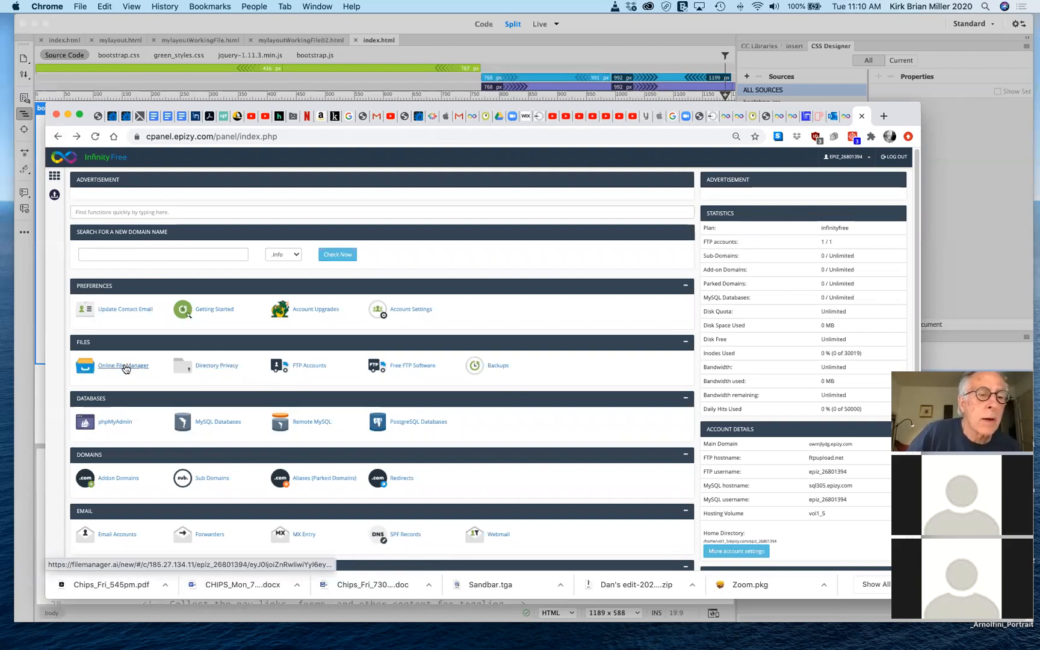
Open the Monsta login in a new tab, then reload the control panel home showing FTP hostname ftpupload.net
left_click(125, 366)
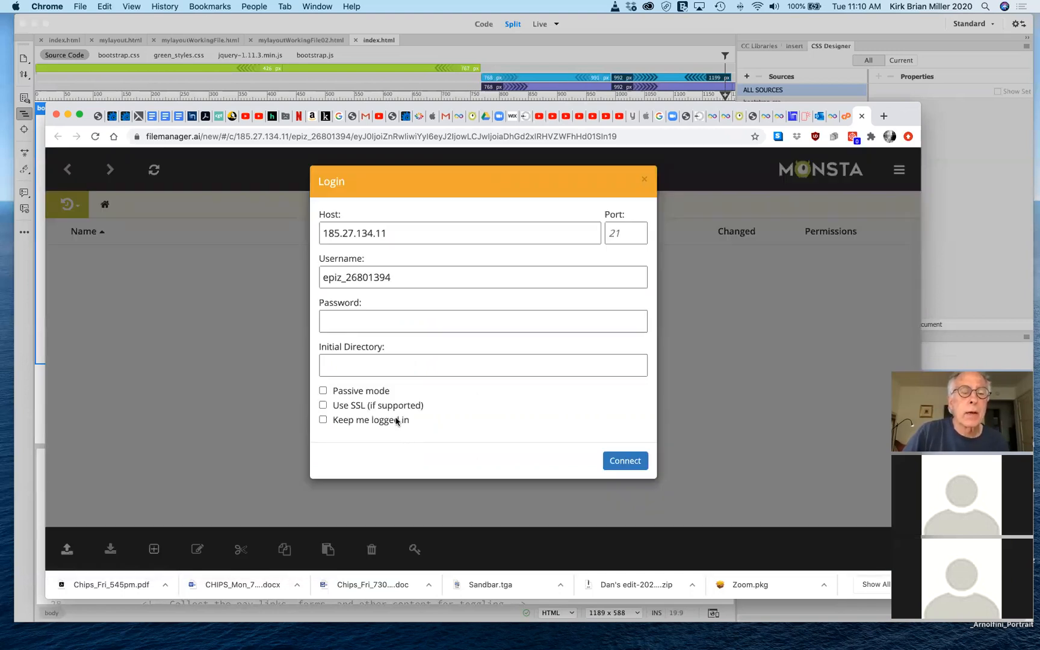
left_click(348, 322)
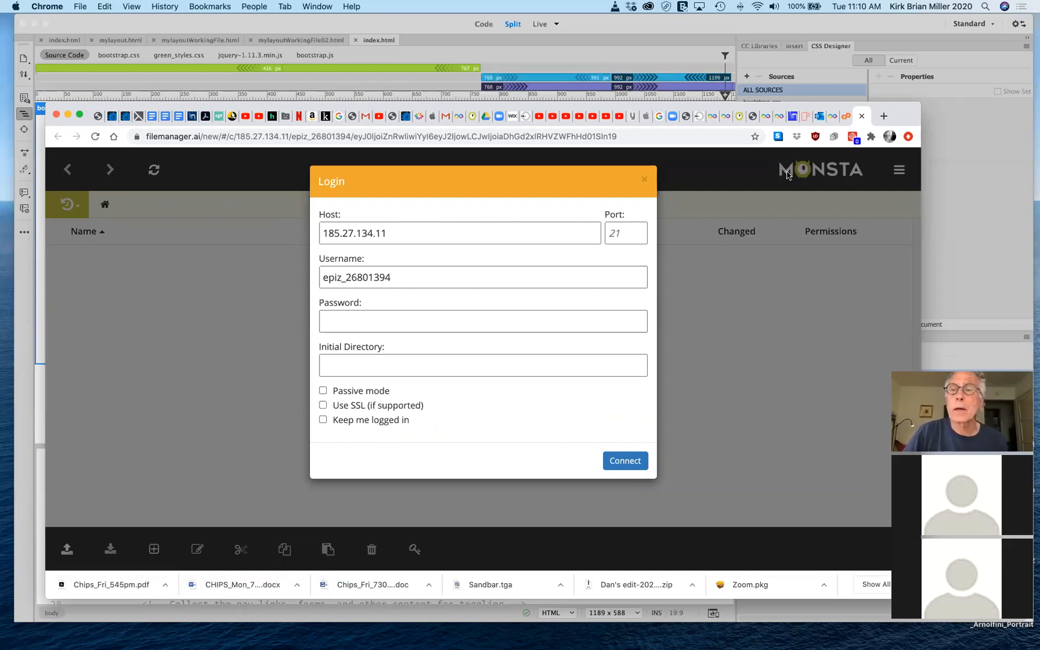
left_click(845, 117)
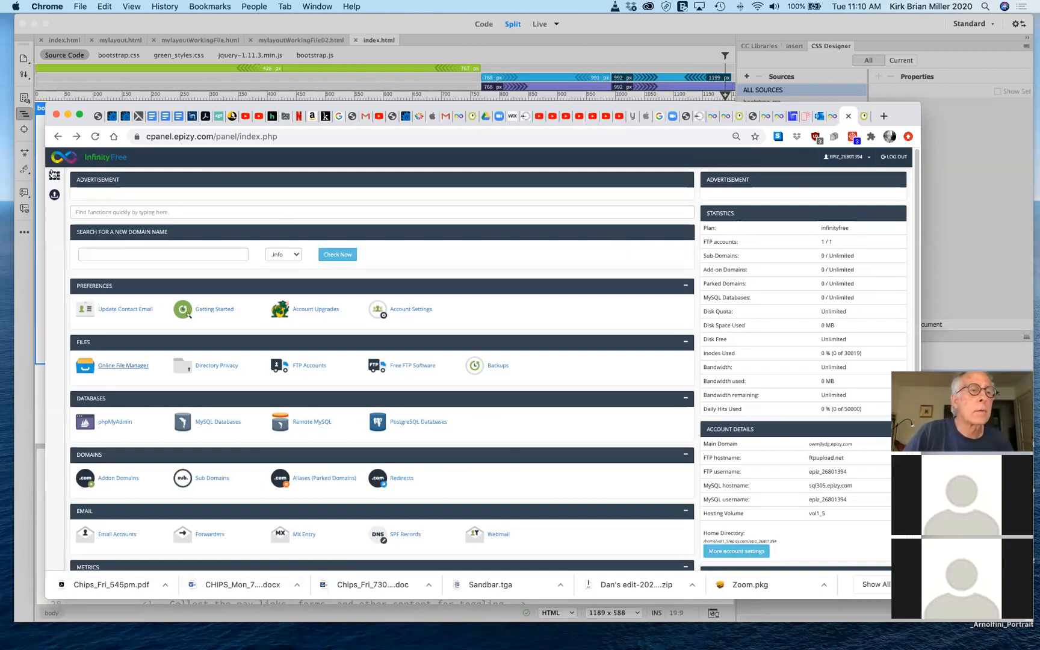
left_click(95, 162)
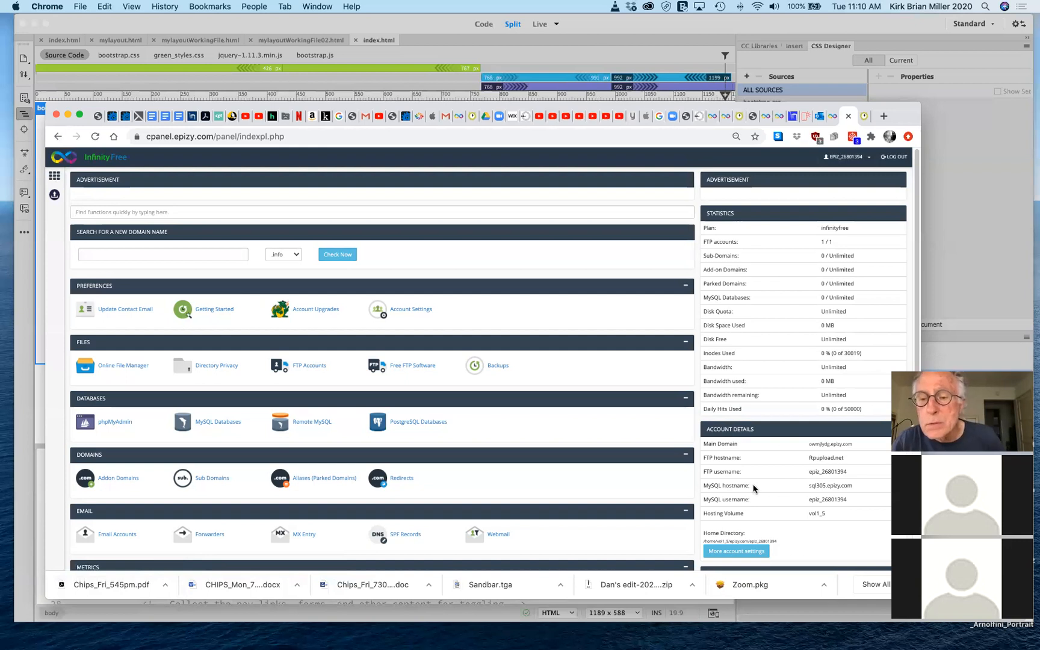
scroll(757, 482, "down", 3)
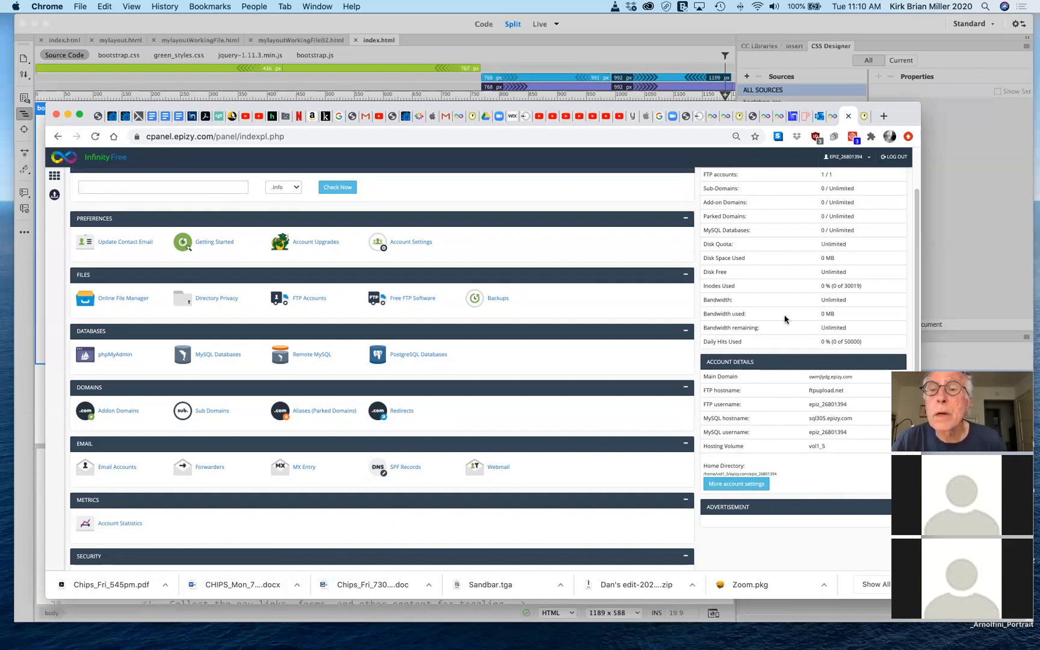
scroll(785, 319, "up", 2)
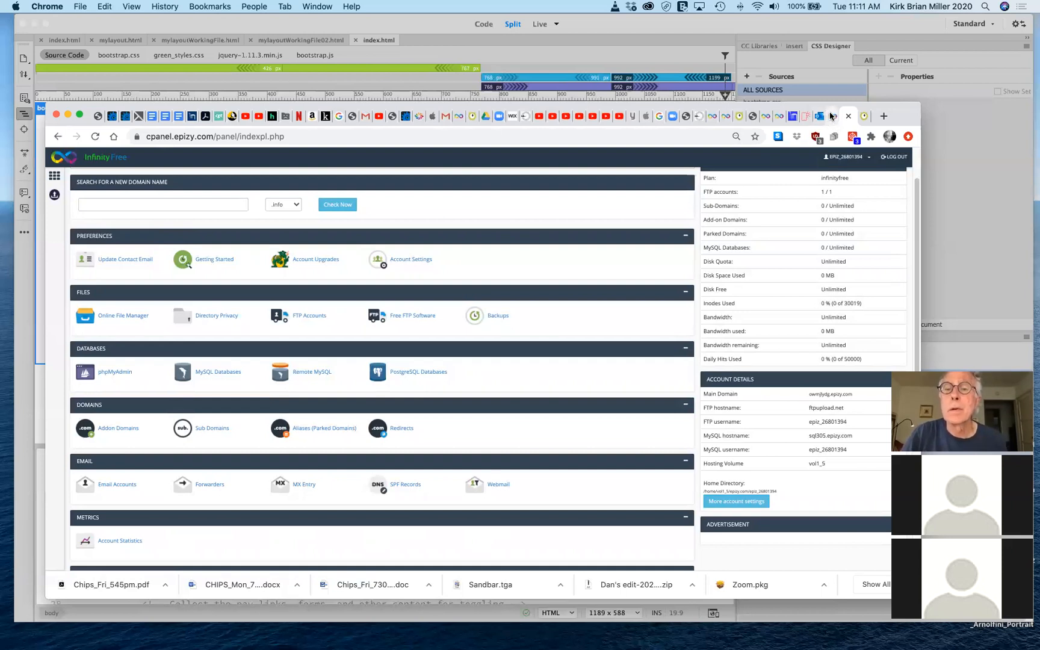
Open art196.great-site.net in the client area and select the masked FTP password under FTP Details
left_click(830, 116)
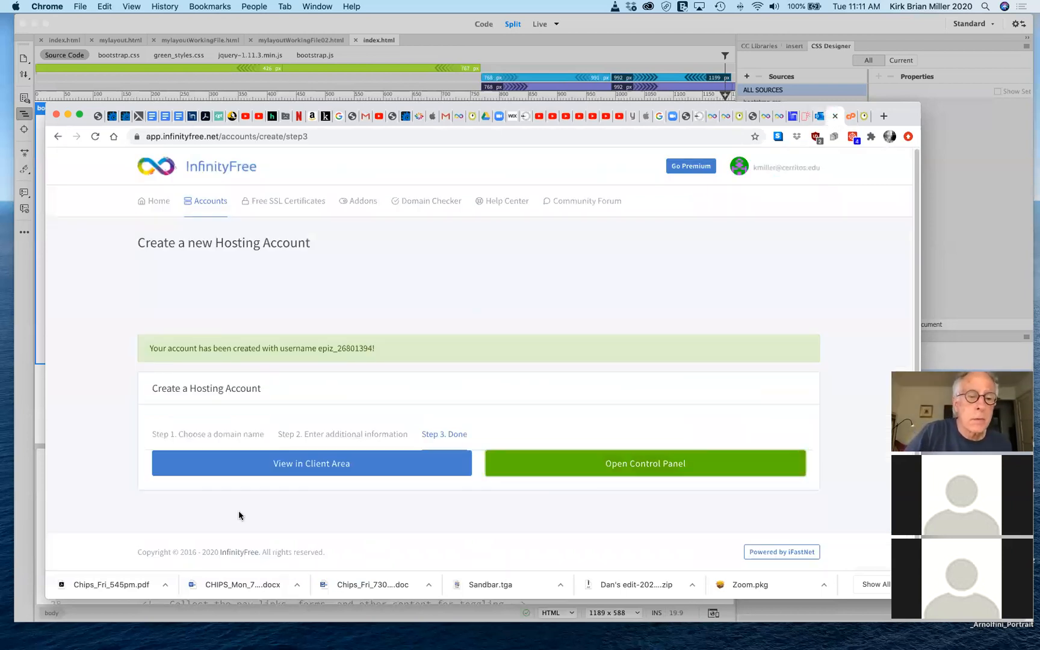
left_click(297, 465)
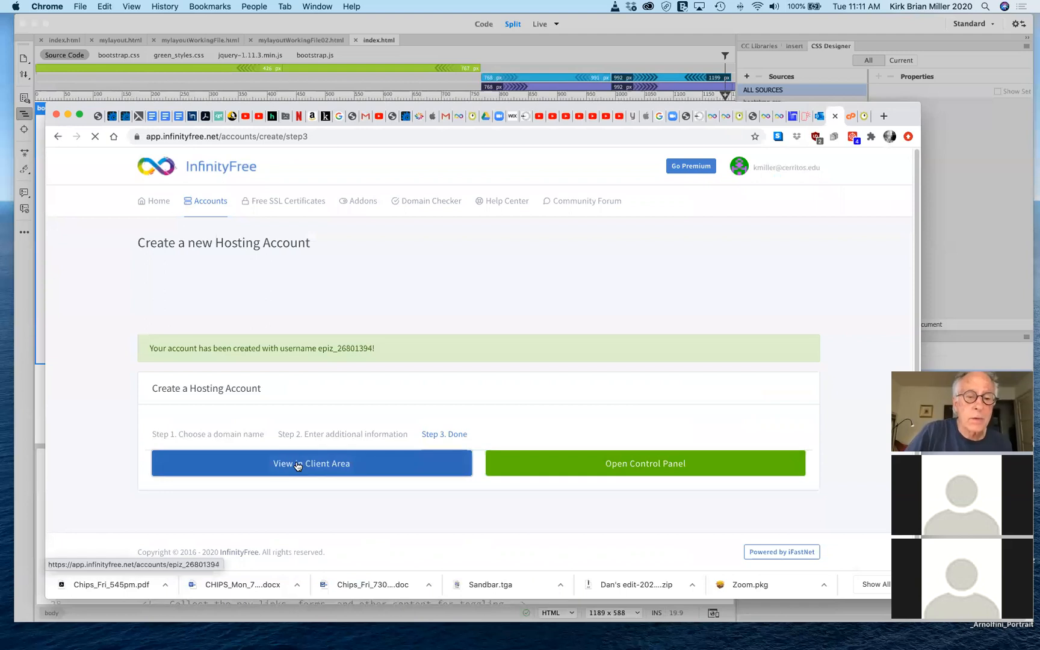
scroll(447, 451, "down", 2)
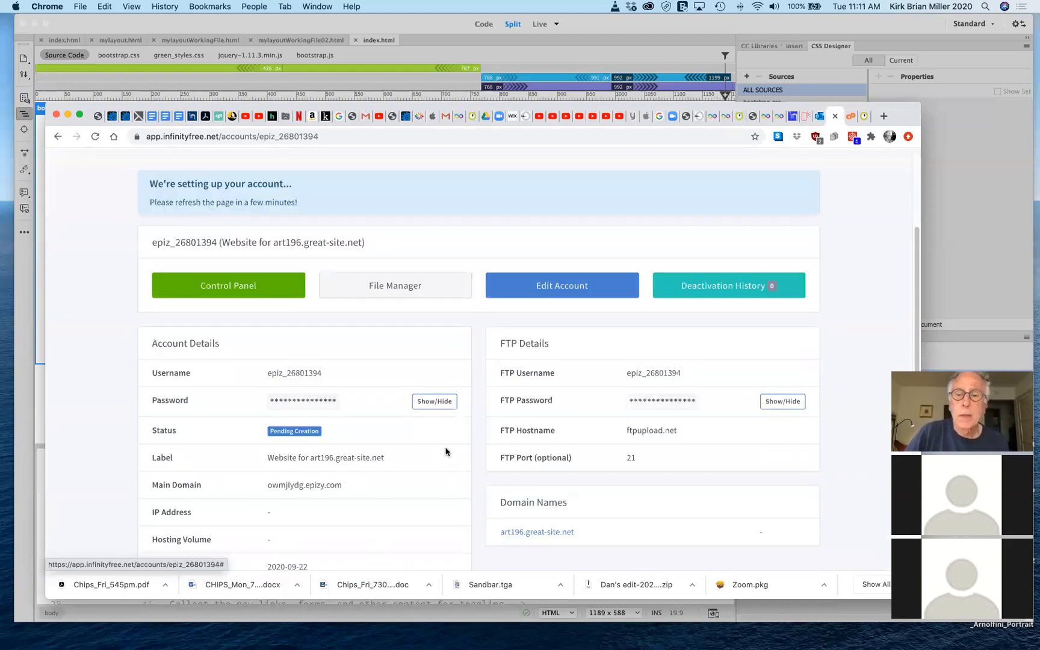
scroll(446, 452, "down", 1)
scroll(464, 439, "down", 2)
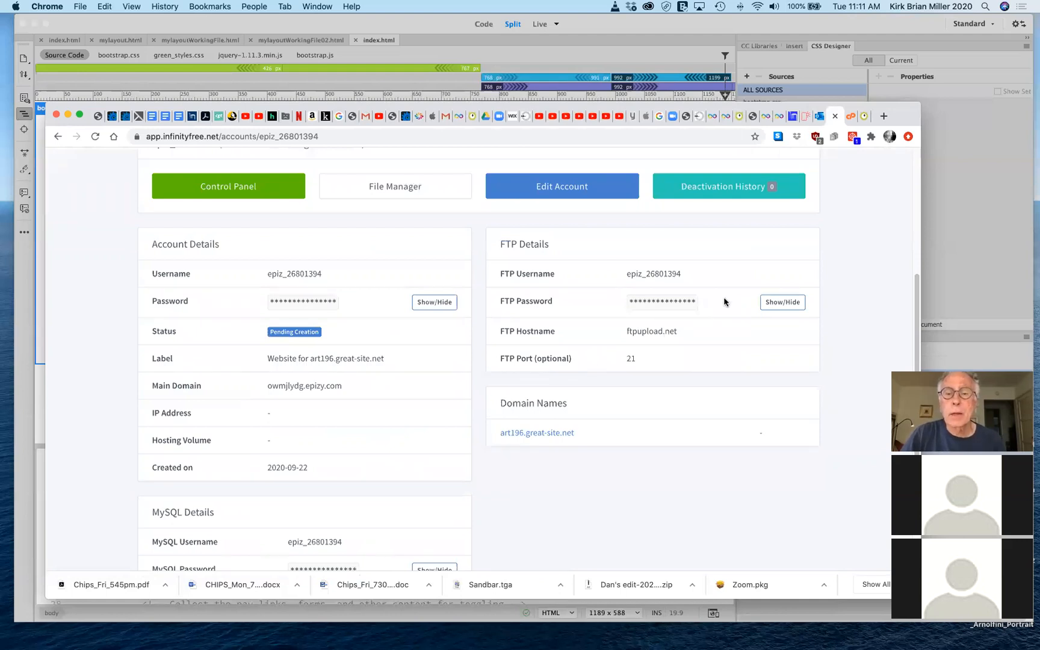
triple_click(607, 297)
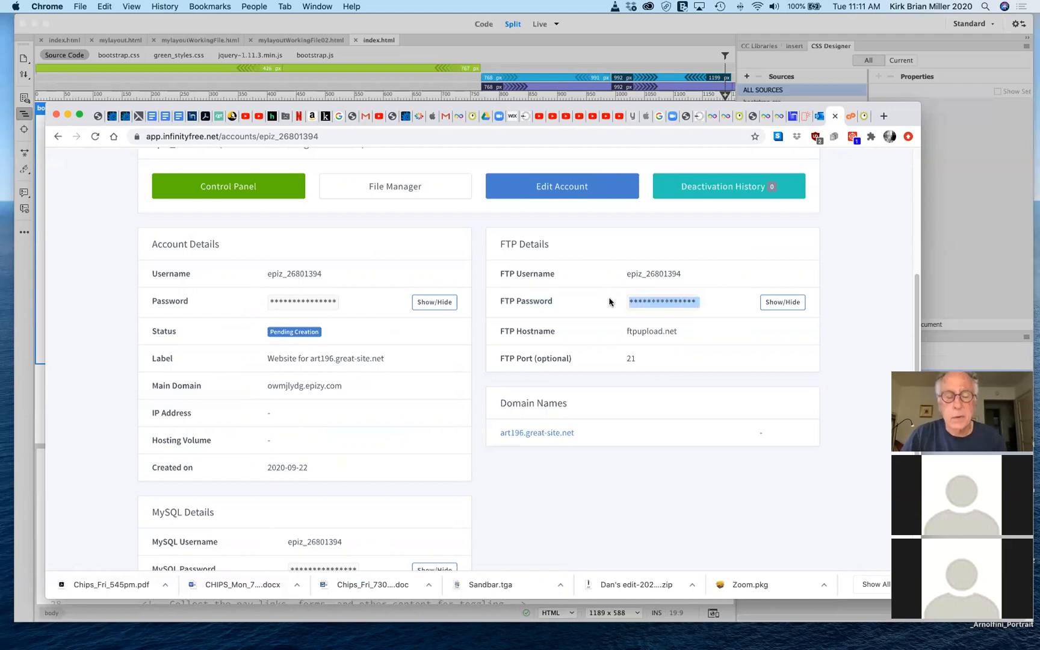
left_click(848, 118)
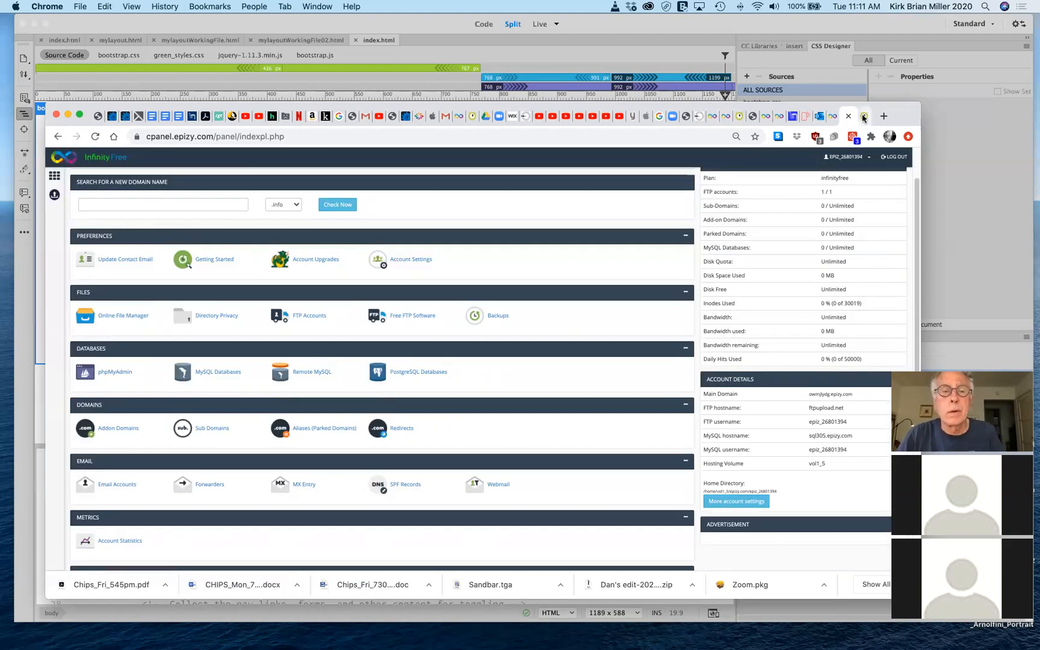
Paste the FTP password into the Monsta login and connect, getting an authentication failure
left_click(863, 118)
left_click(424, 321)
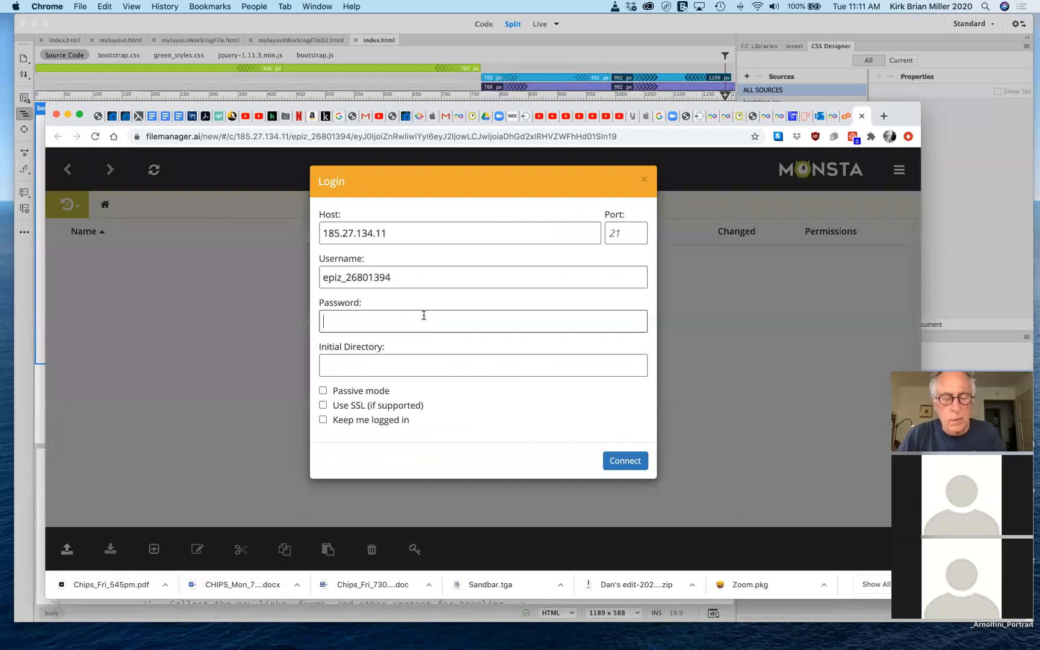
key("super+v")
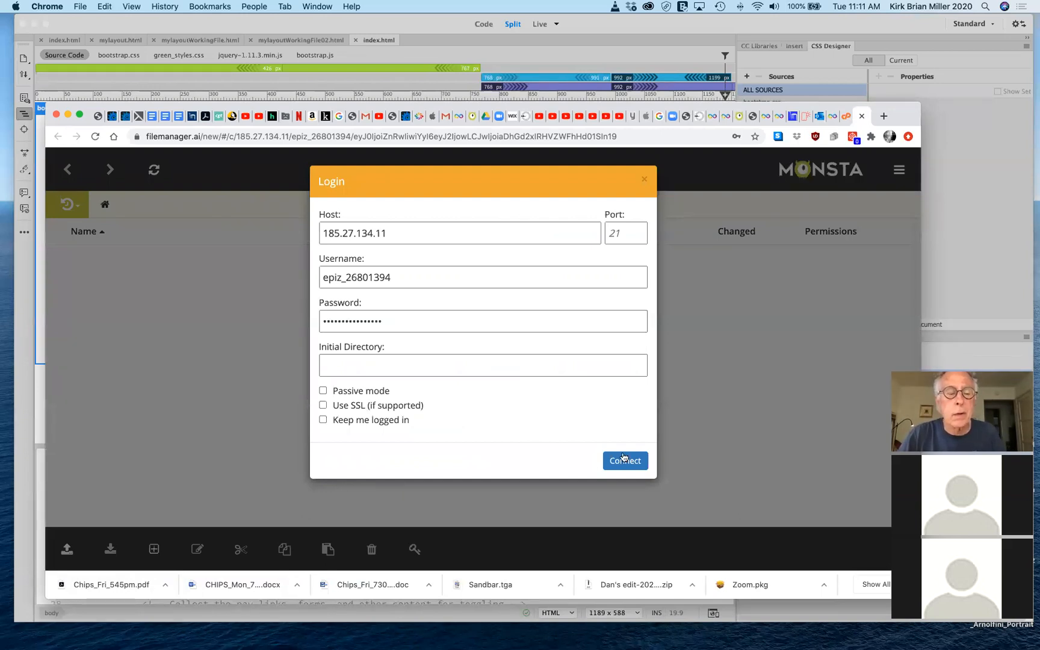
left_click(624, 457)
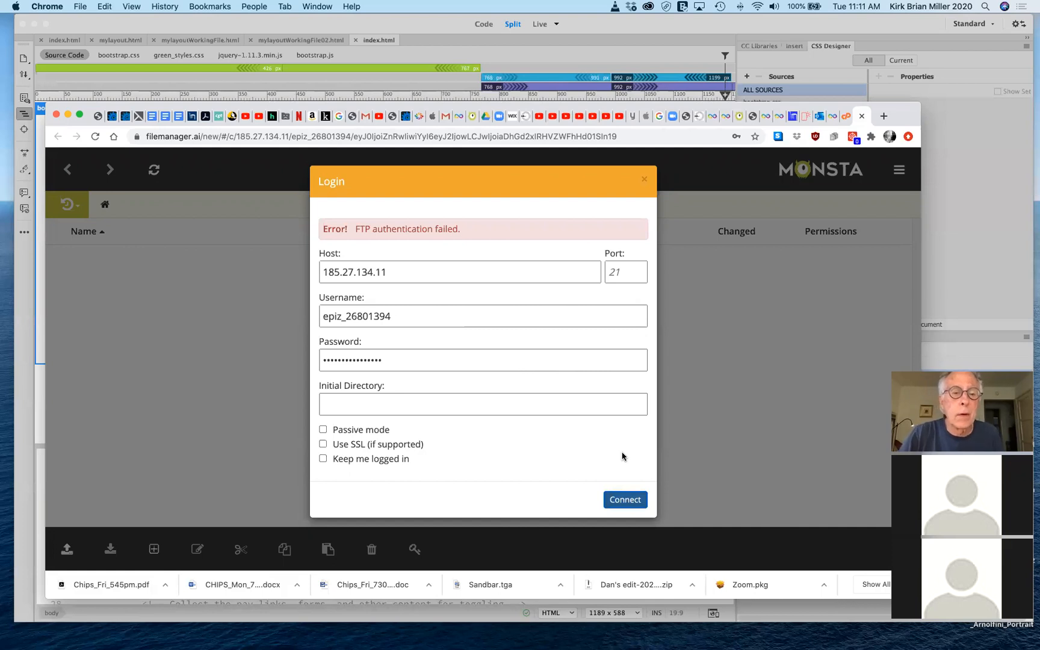
left_click(428, 401)
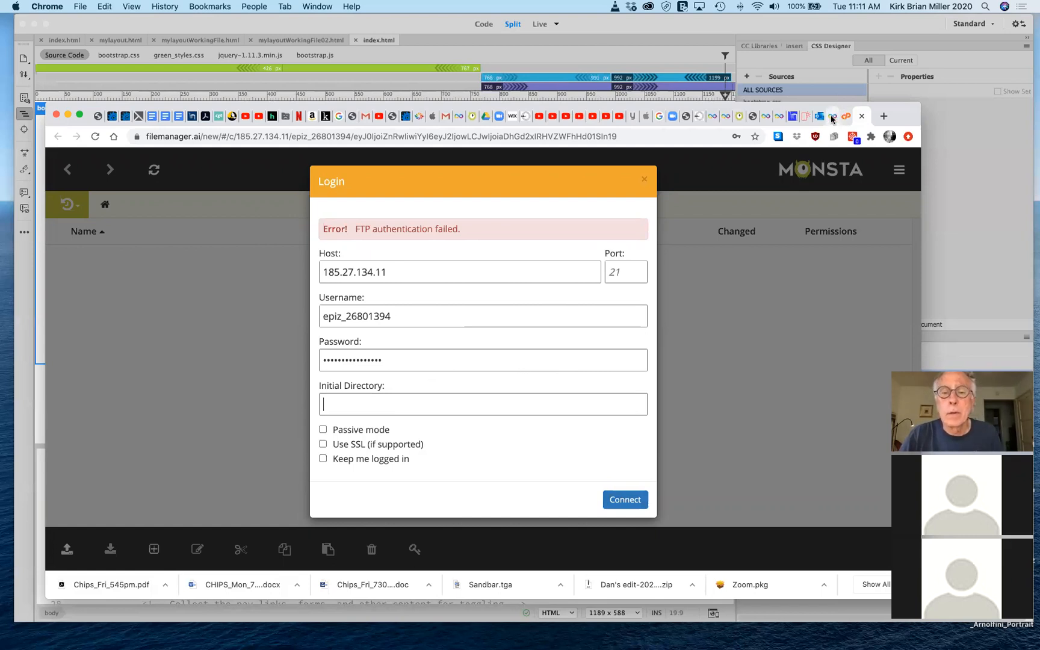
Select the FTP hostname ftpupload.net on the InfinityFree account page
left_click(832, 118)
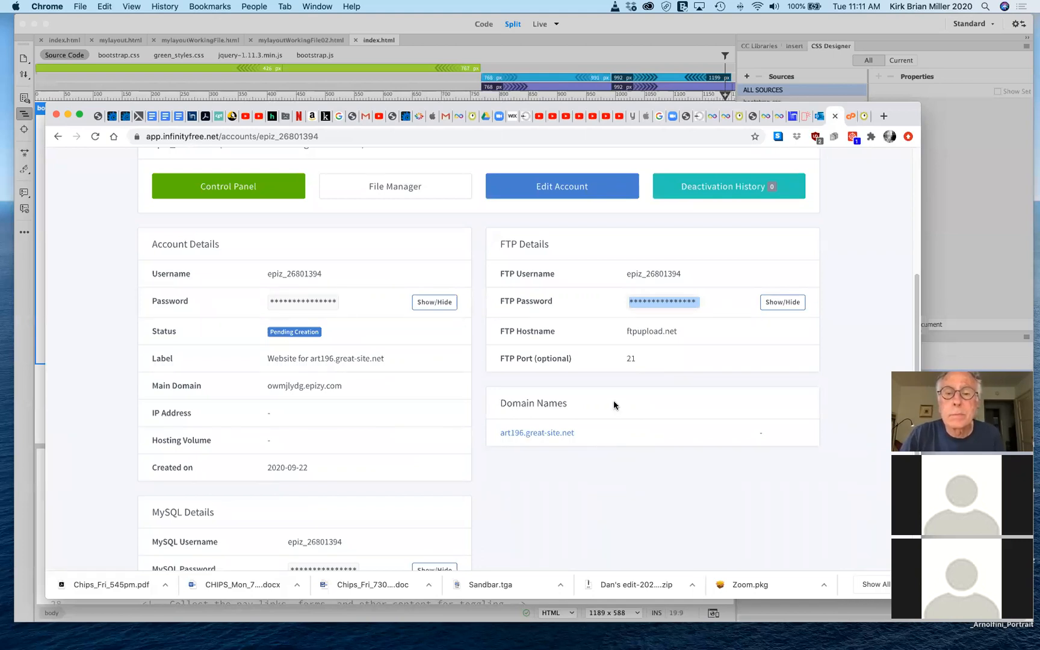
left_click_drag(674, 330, 626, 331)
left_click(621, 334)
left_click(683, 333, "shift")
key("super+c")
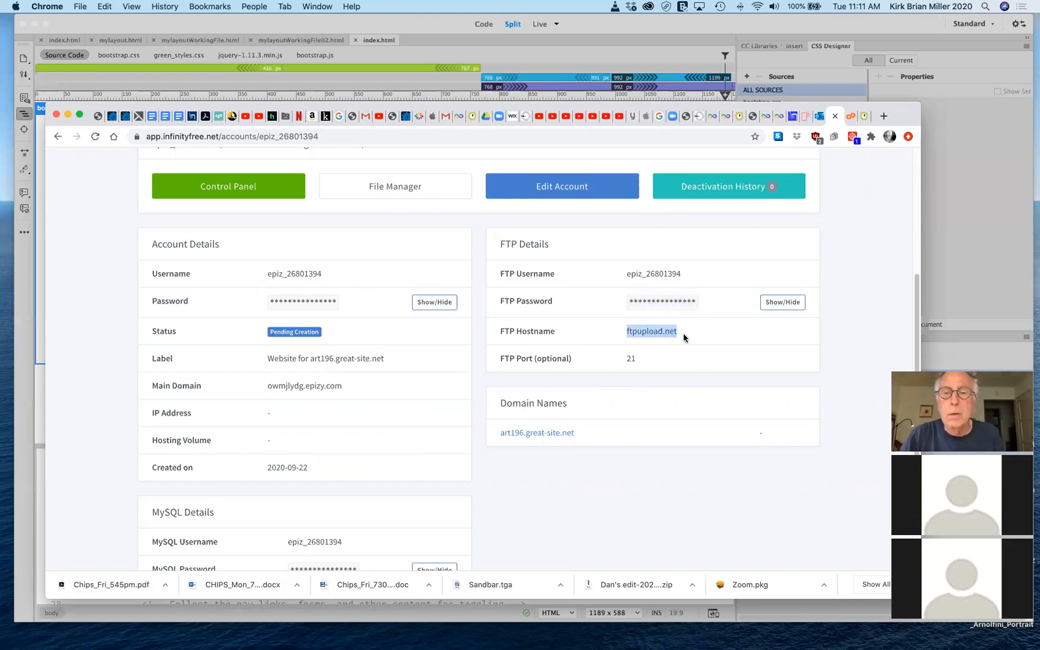
Retry the login with ftpupload.net as initial directory, passive mode and Keep me logged in enabled
left_click(851, 118)
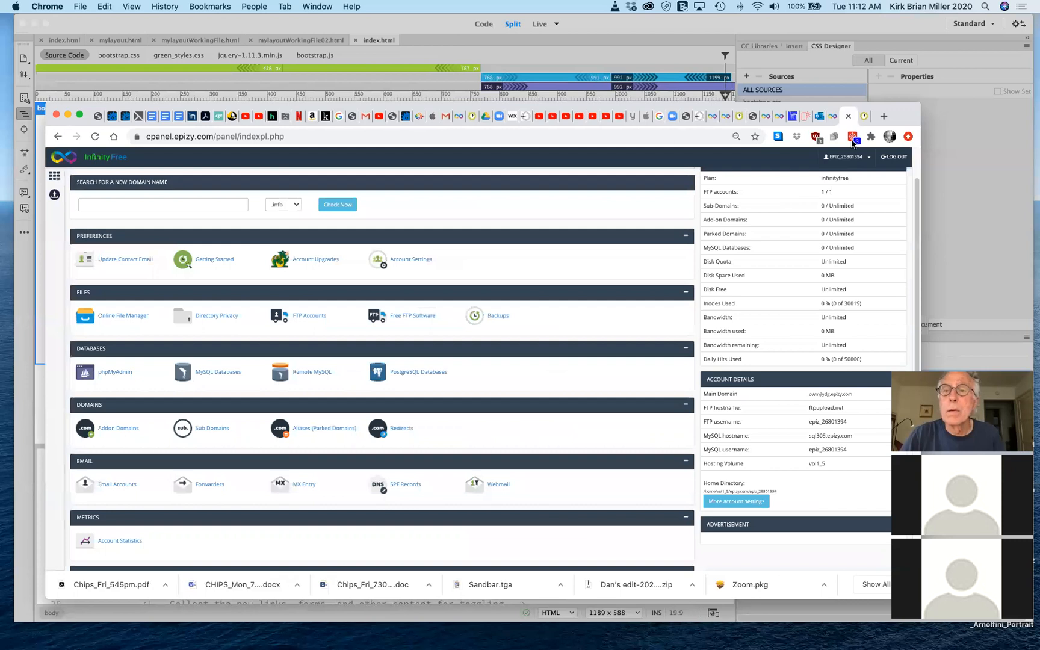
left_click(864, 116)
left_click(380, 407)
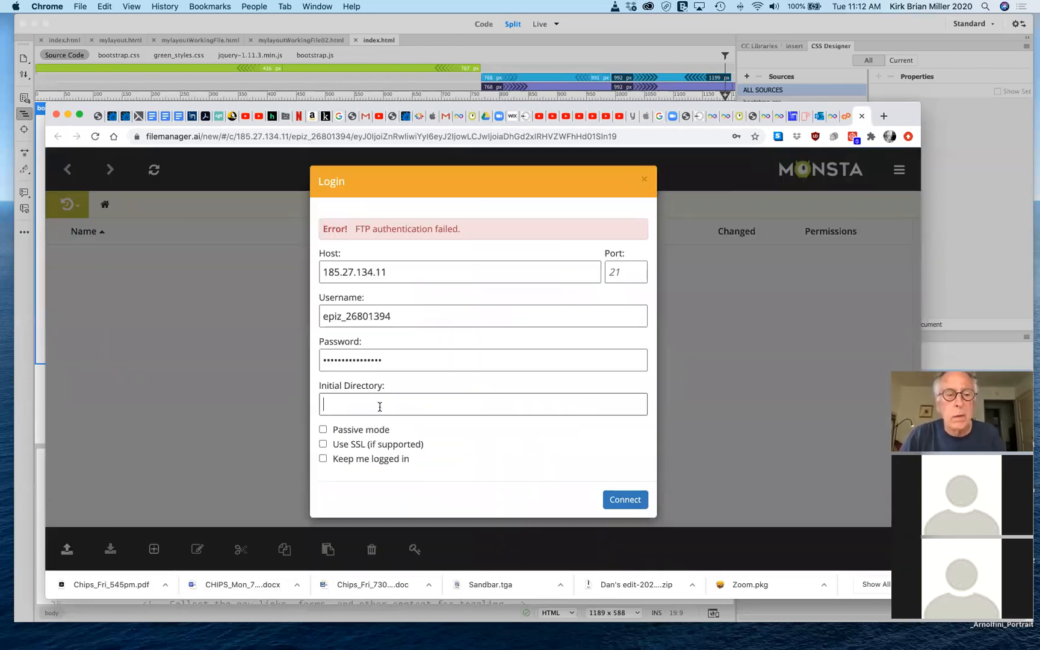
key("super+v")
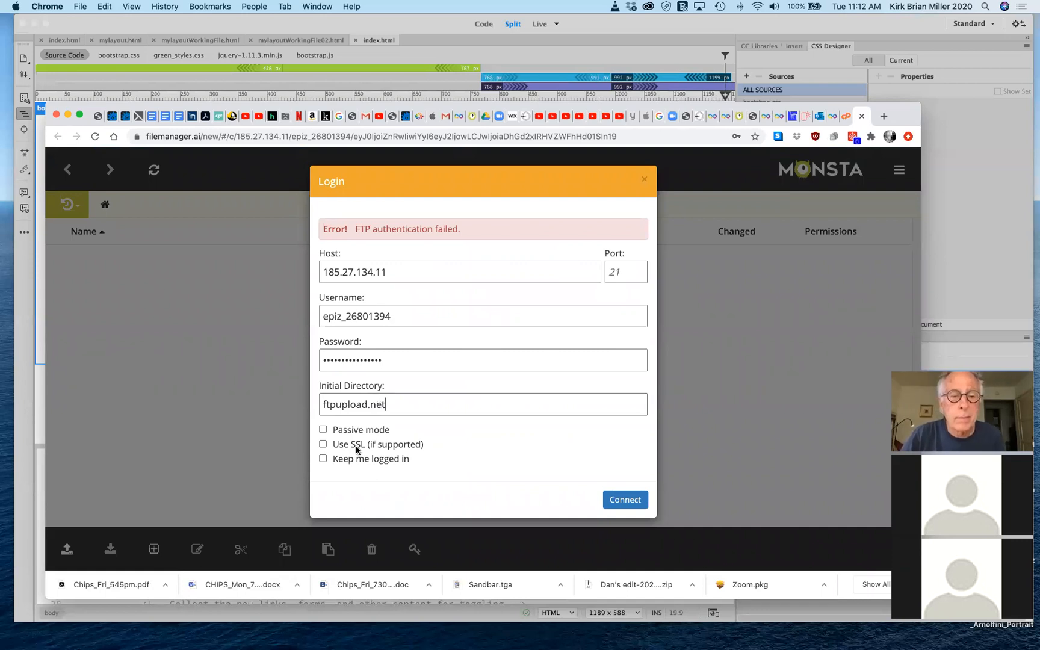
left_click(323, 429)
left_click(323, 460)
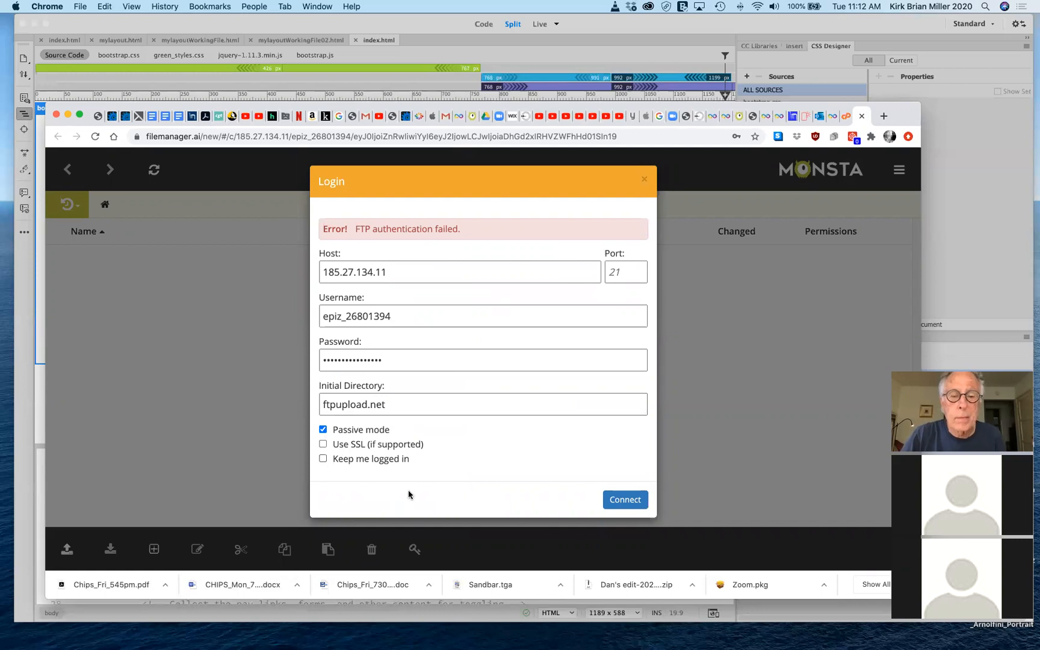
left_click(632, 501)
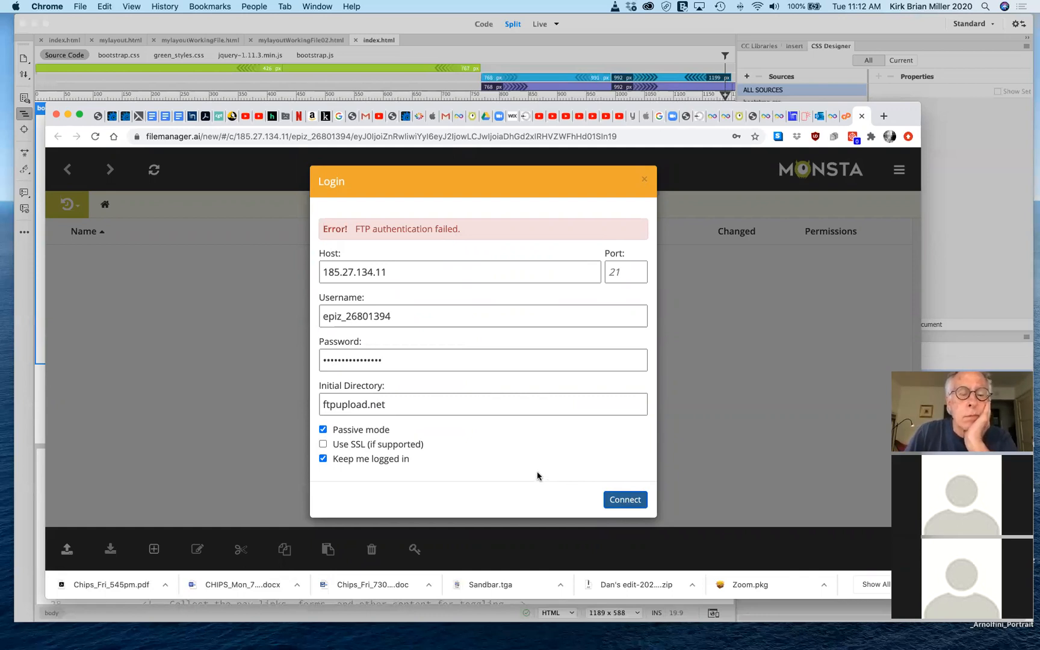
left_click(624, 500)
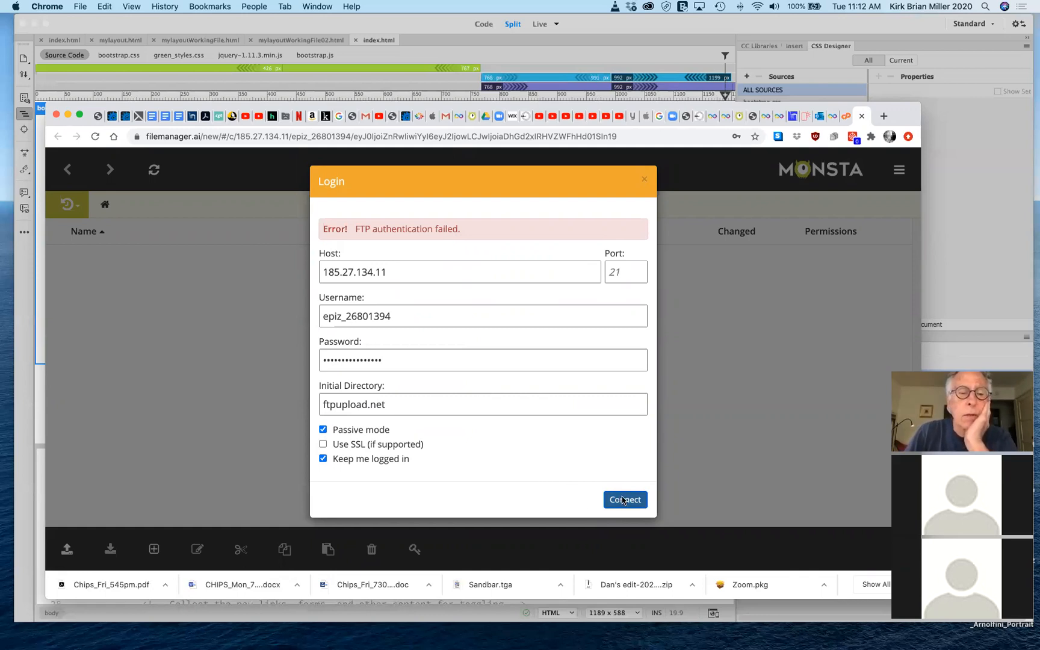
Clear the initial directory, retry the login, and close the too-many-attempts error form
left_click(318, 392)
key("super+a")
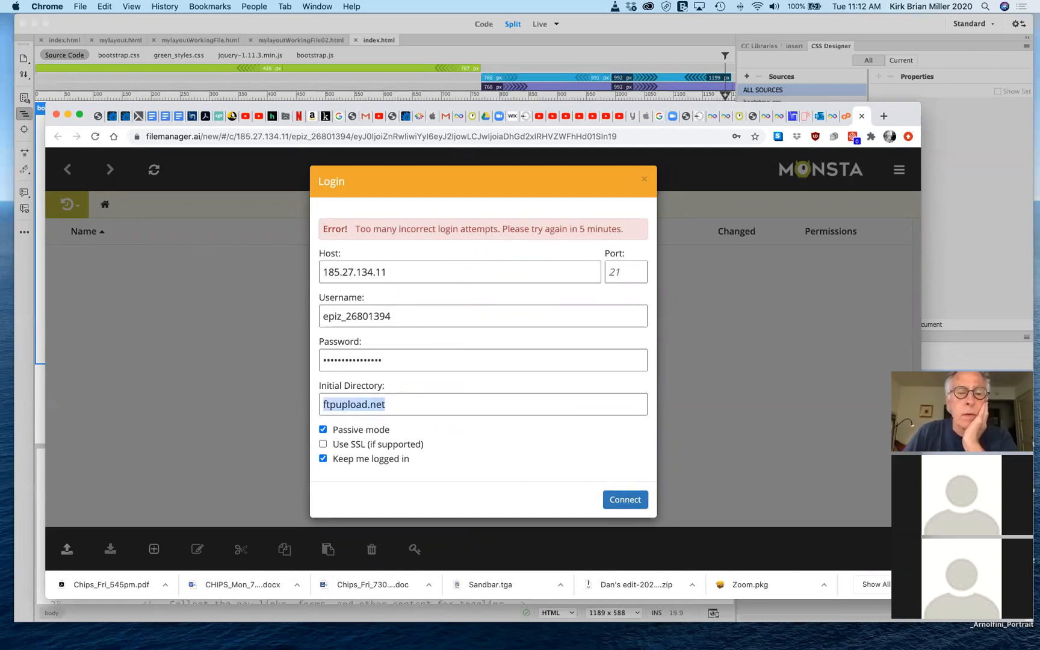
key("BackSpace")
left_click(613, 500)
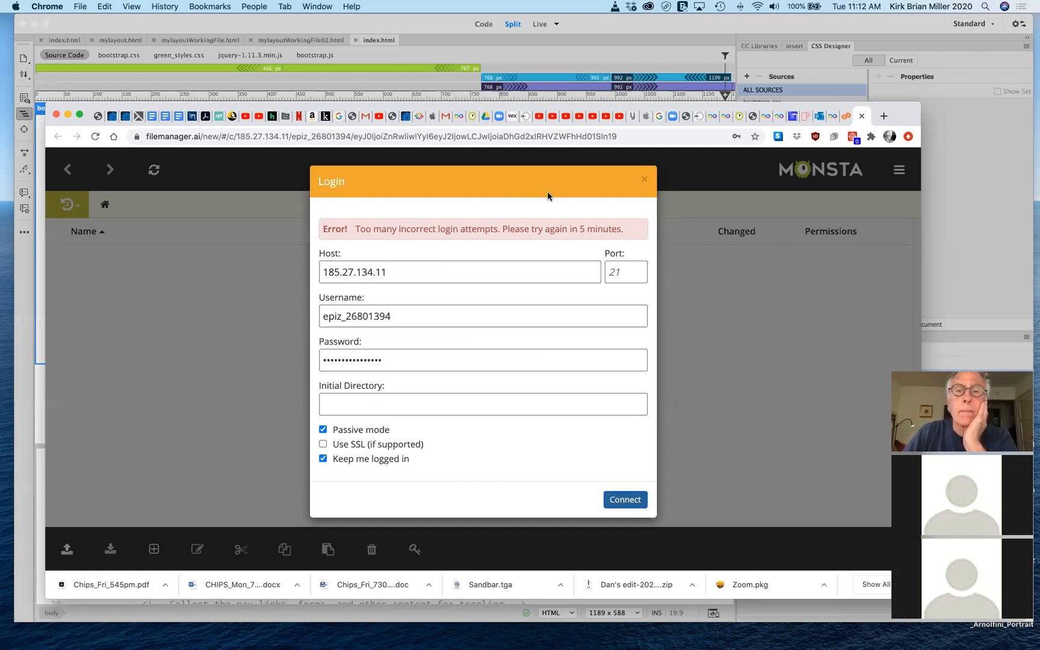
left_click(645, 182)
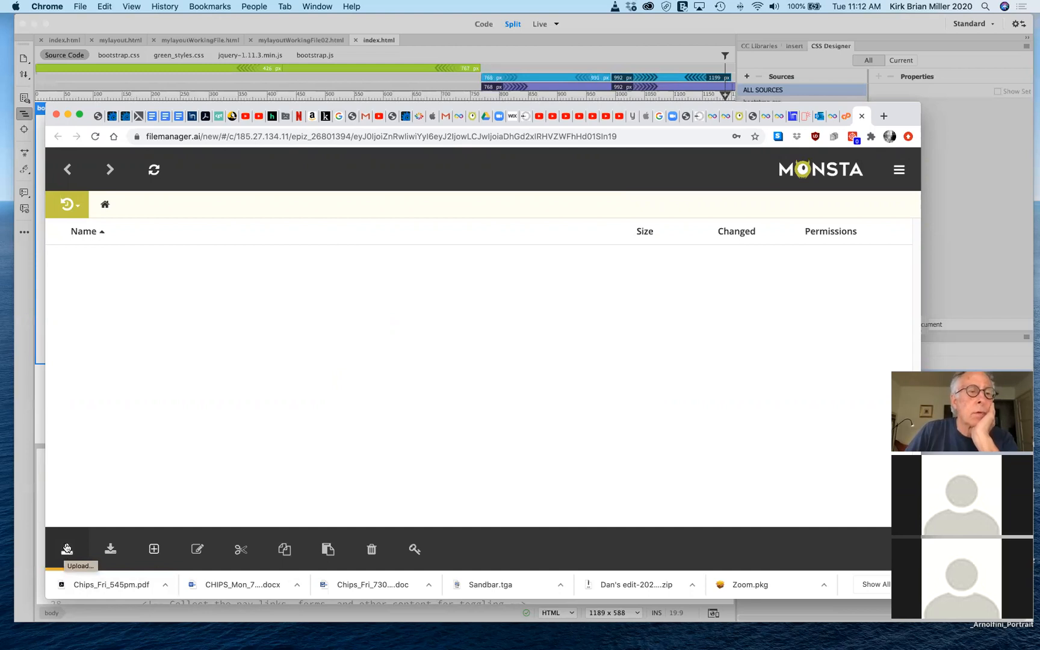
Save the FTP login in Chrome, close the filemanager.ai tabs, and return to the art196 account page
left_click(67, 548)
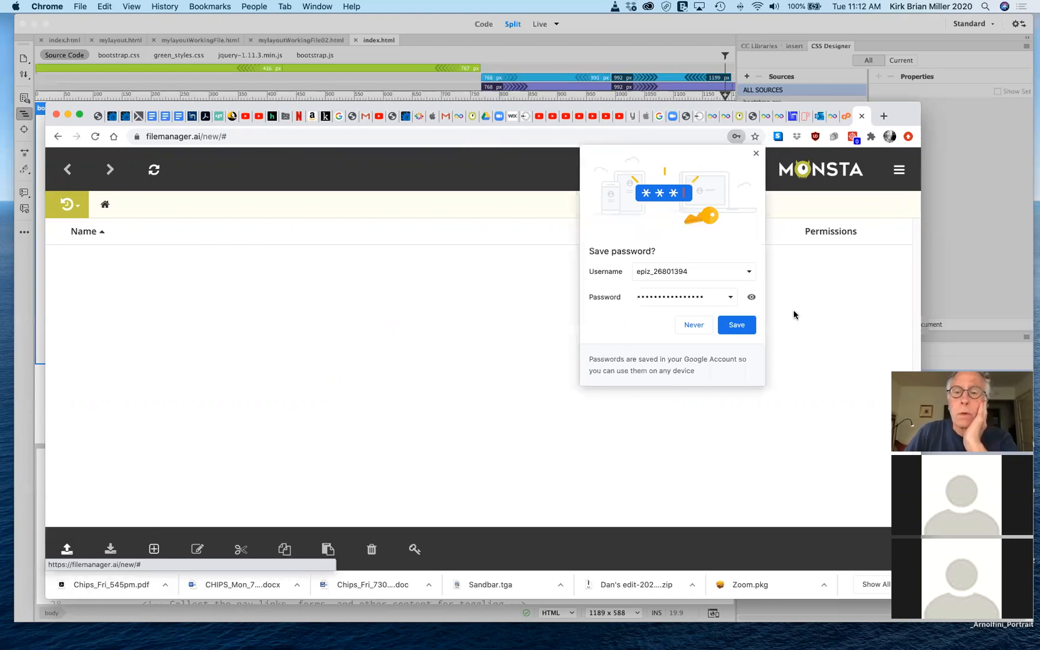
left_click(730, 326)
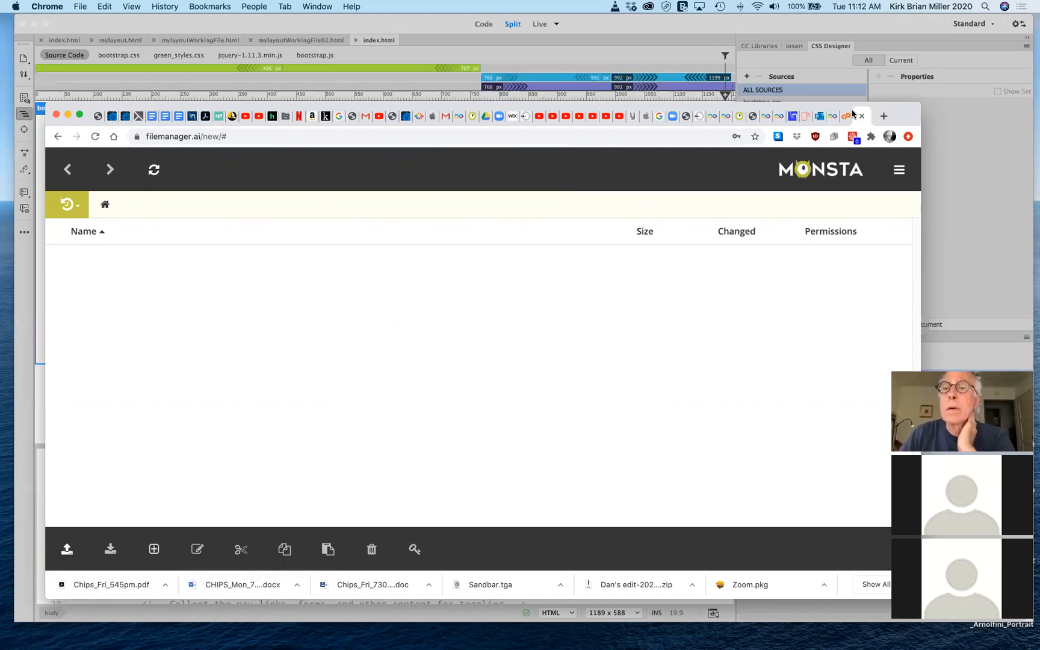
key("super+w")
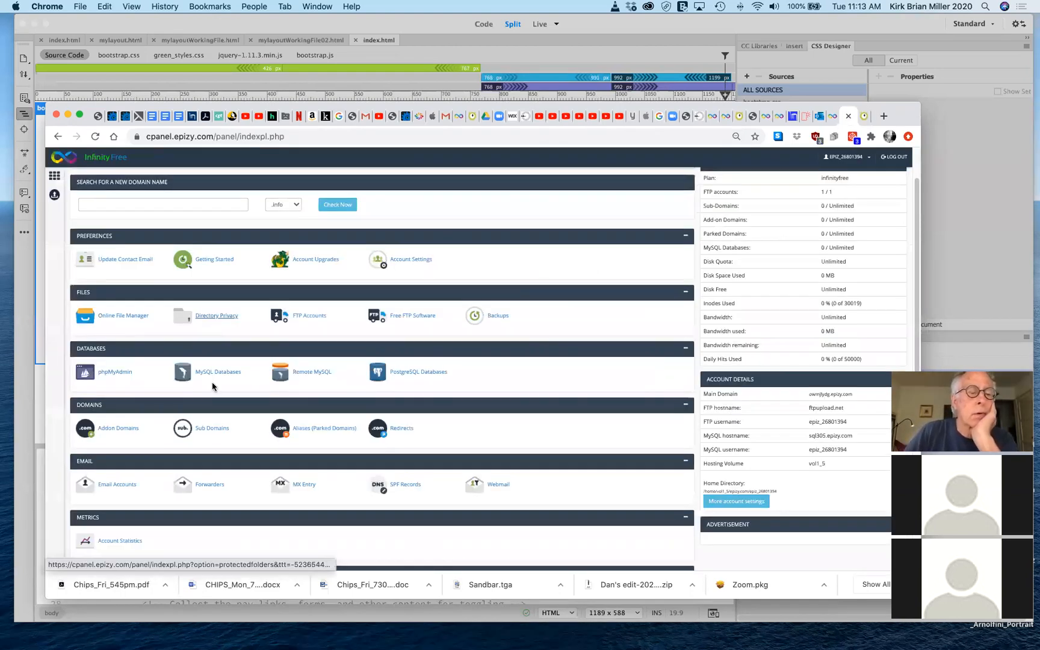
left_click(123, 317)
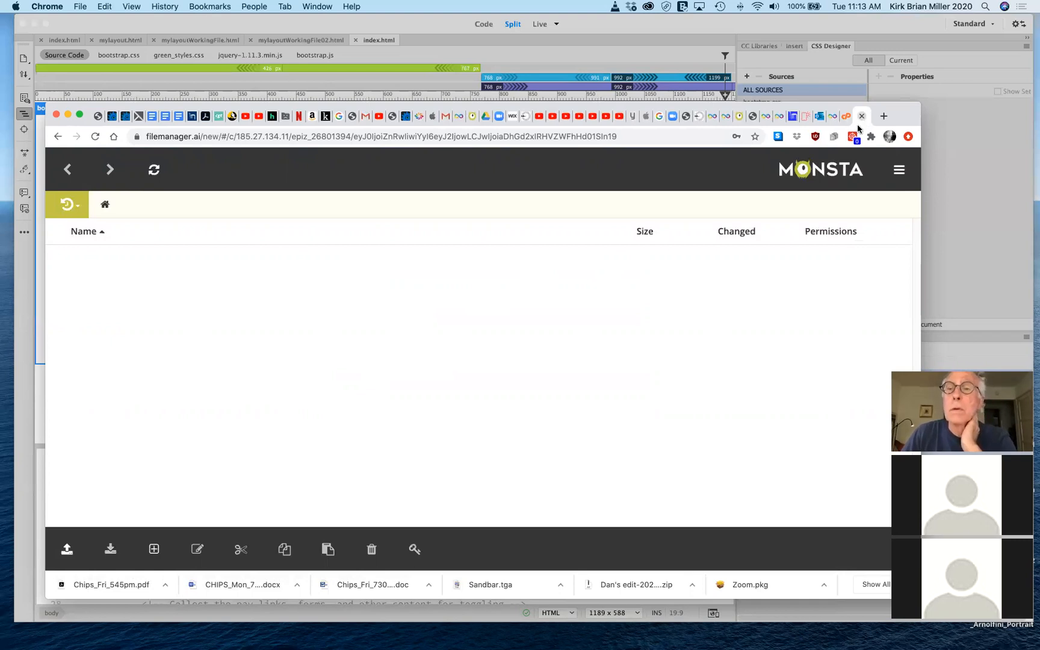
left_click(861, 120)
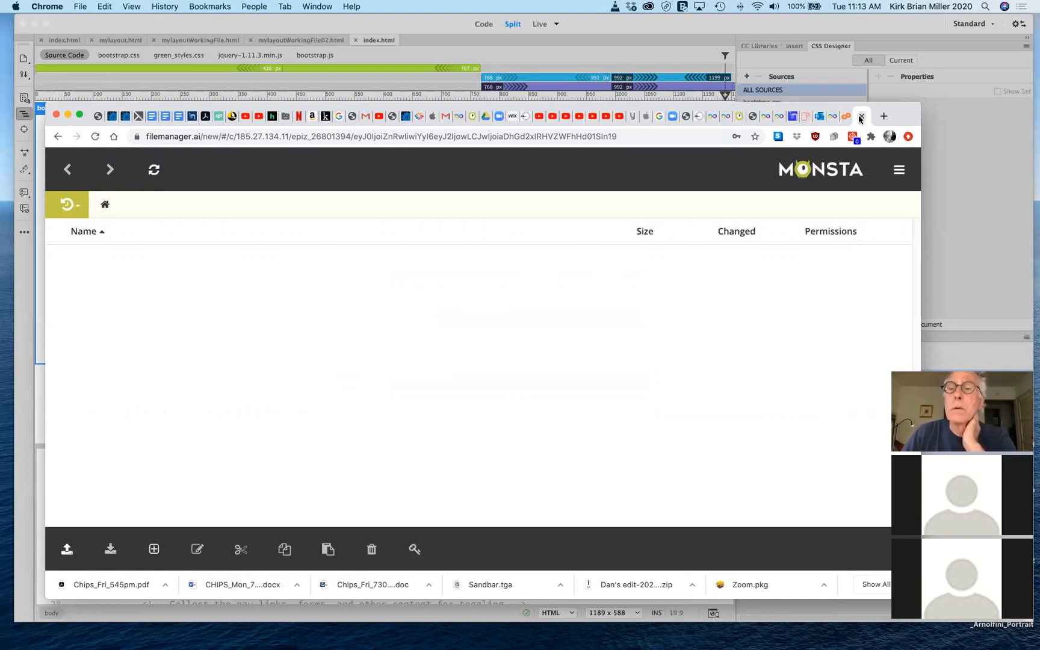
left_click(861, 119)
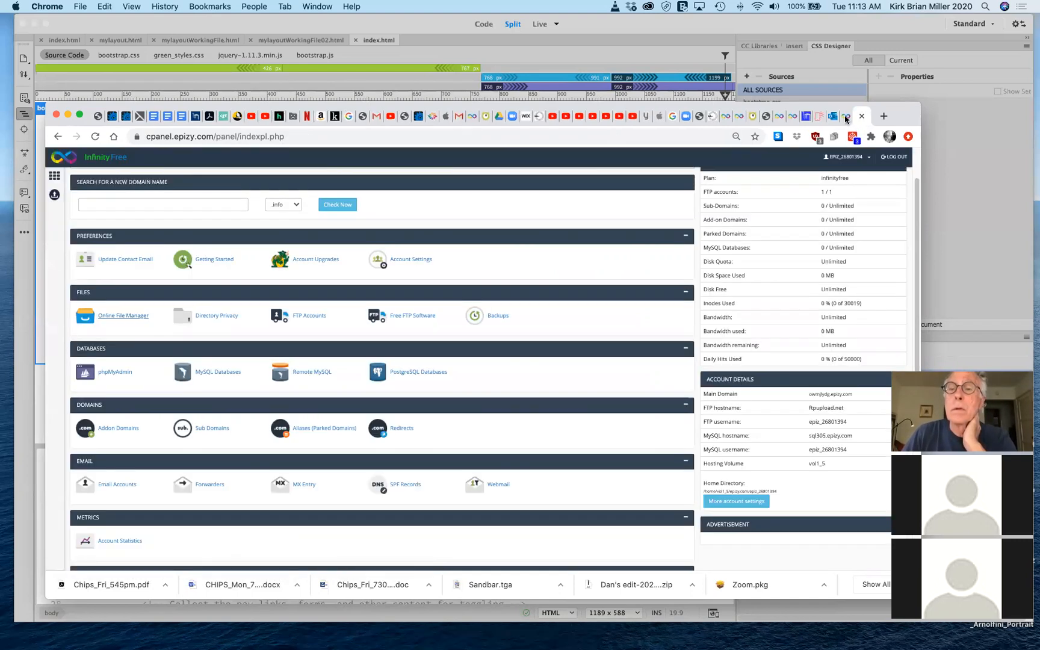
left_click(846, 118)
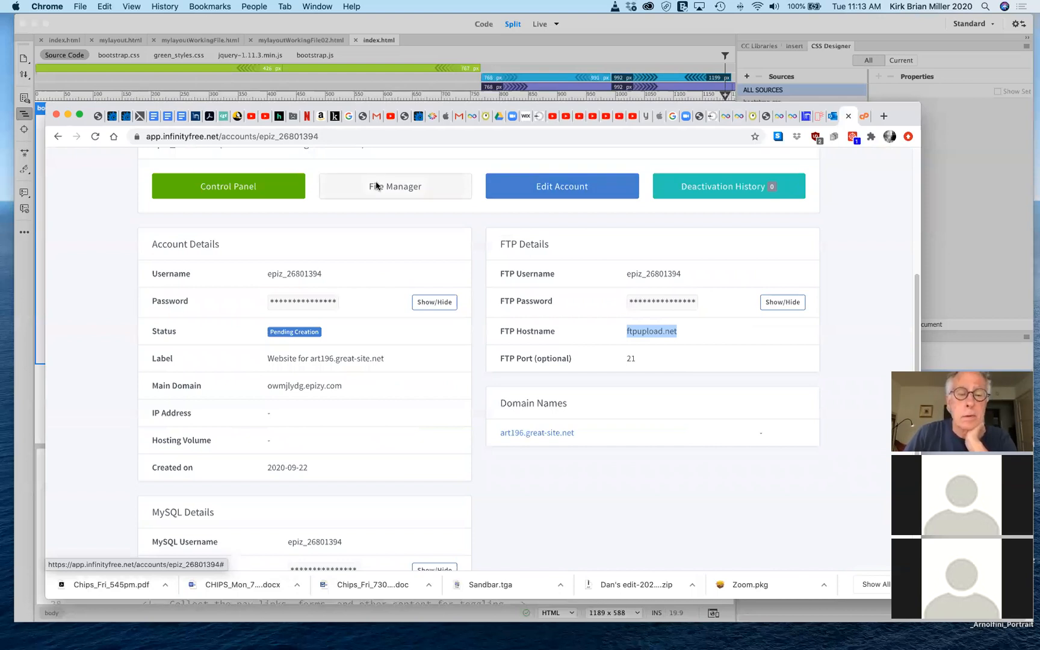
After File Manager does nothing, load cPanel via the account page's green Control Panel button
left_click(375, 186)
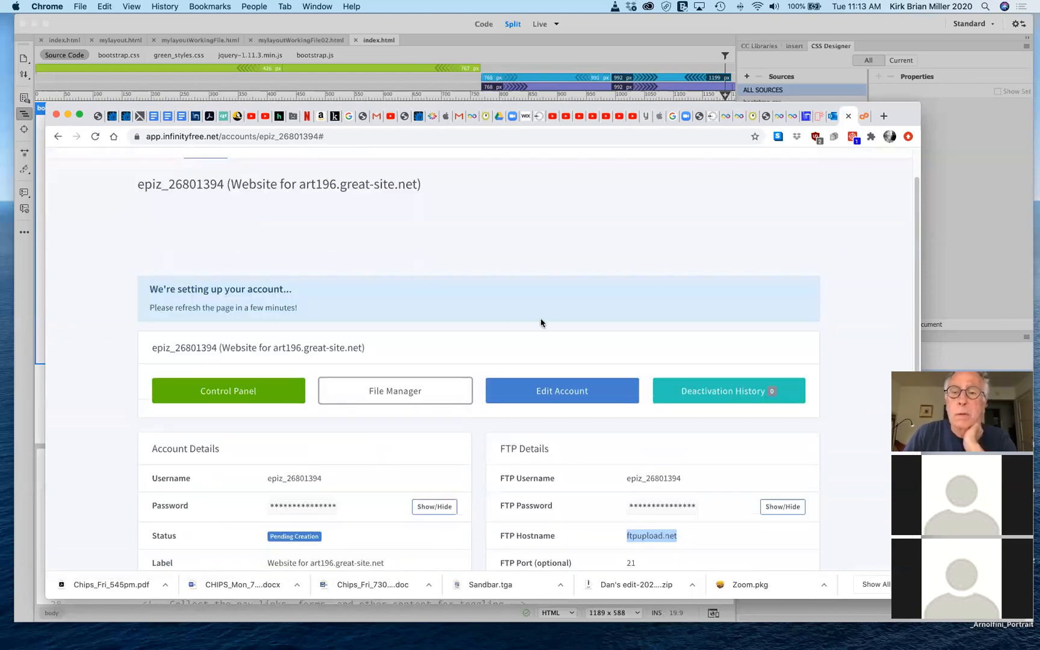
scroll(572, 322, "down", 3)
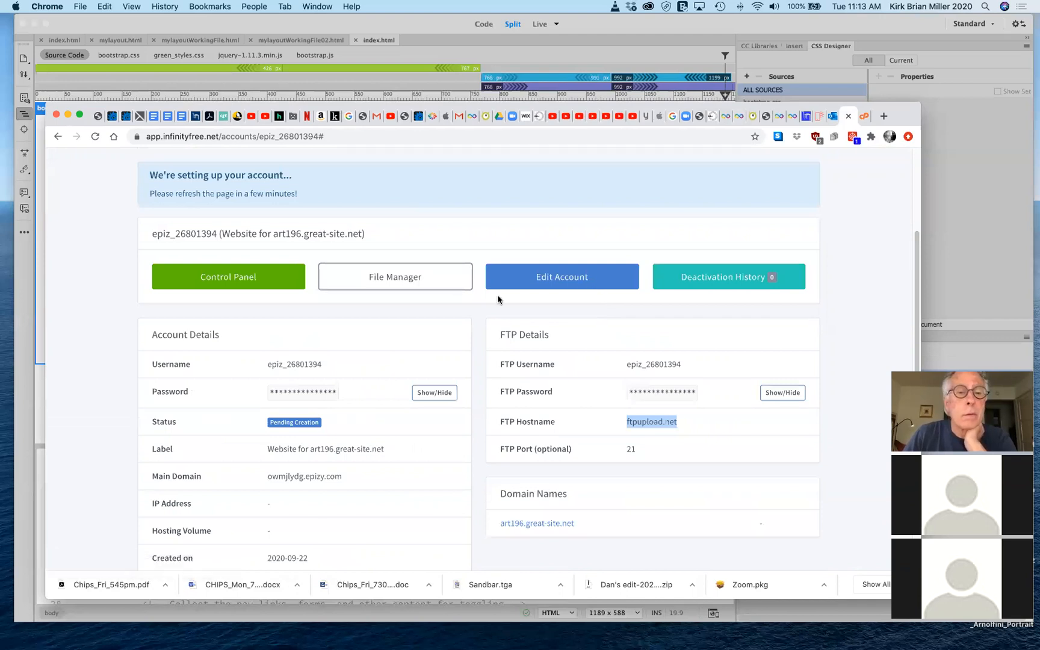
left_click(384, 282)
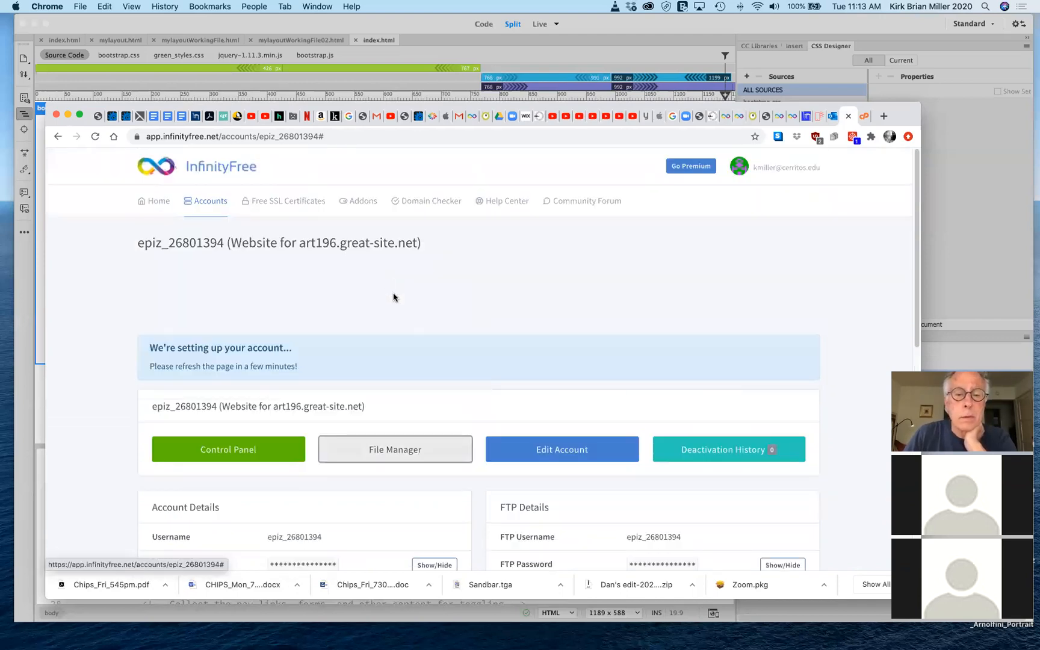
scroll(466, 354, "down", 3)
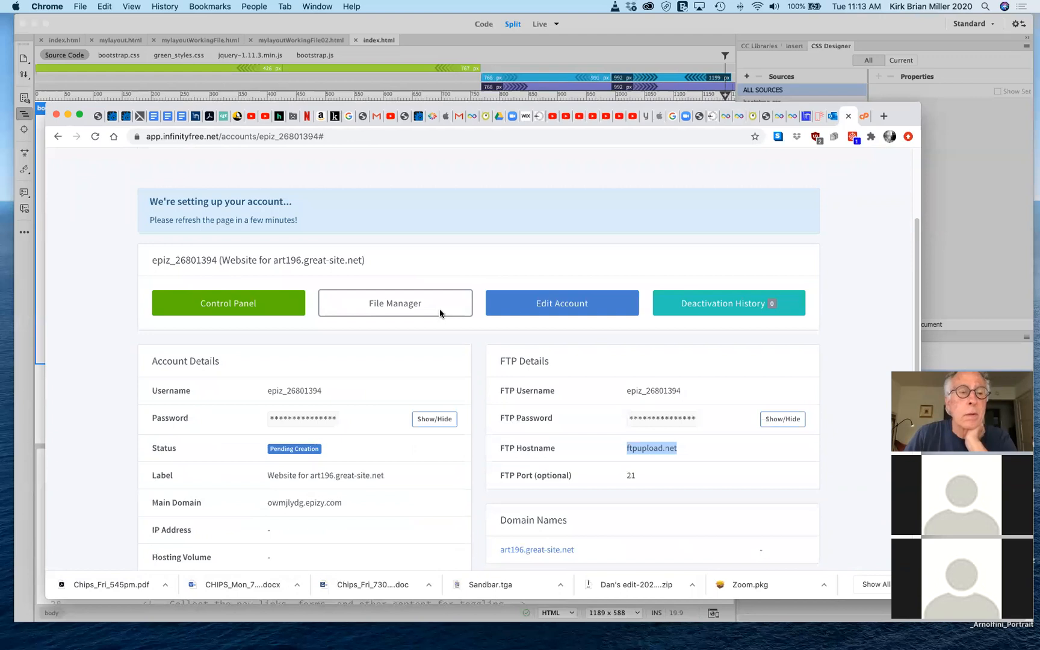
scroll(440, 309, "down", 2)
scroll(310, 263, "down", 1)
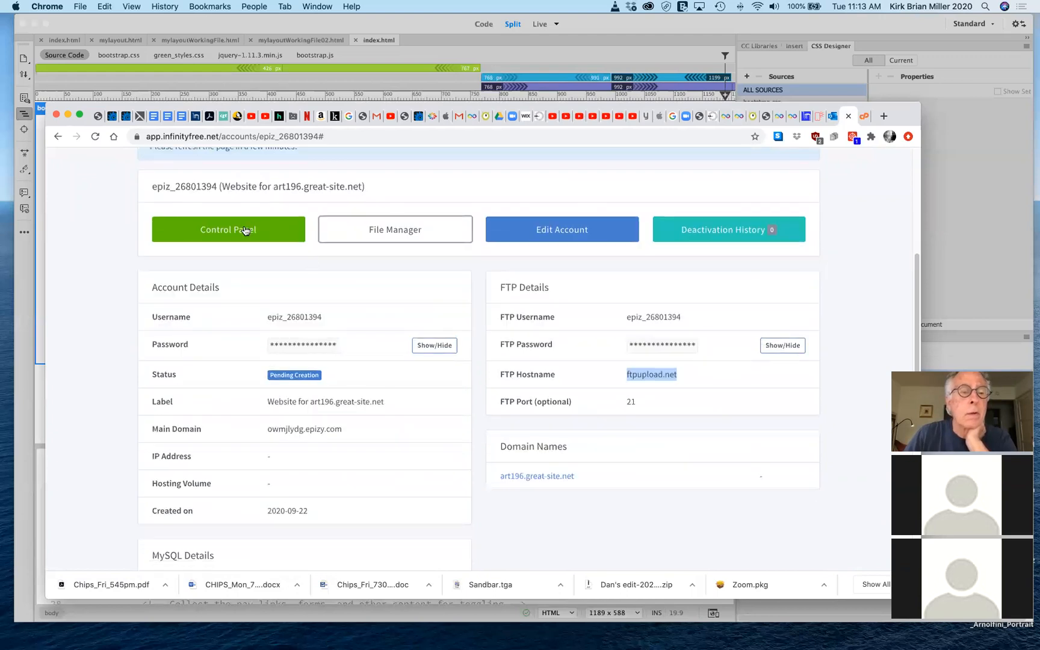
left_click(245, 229)
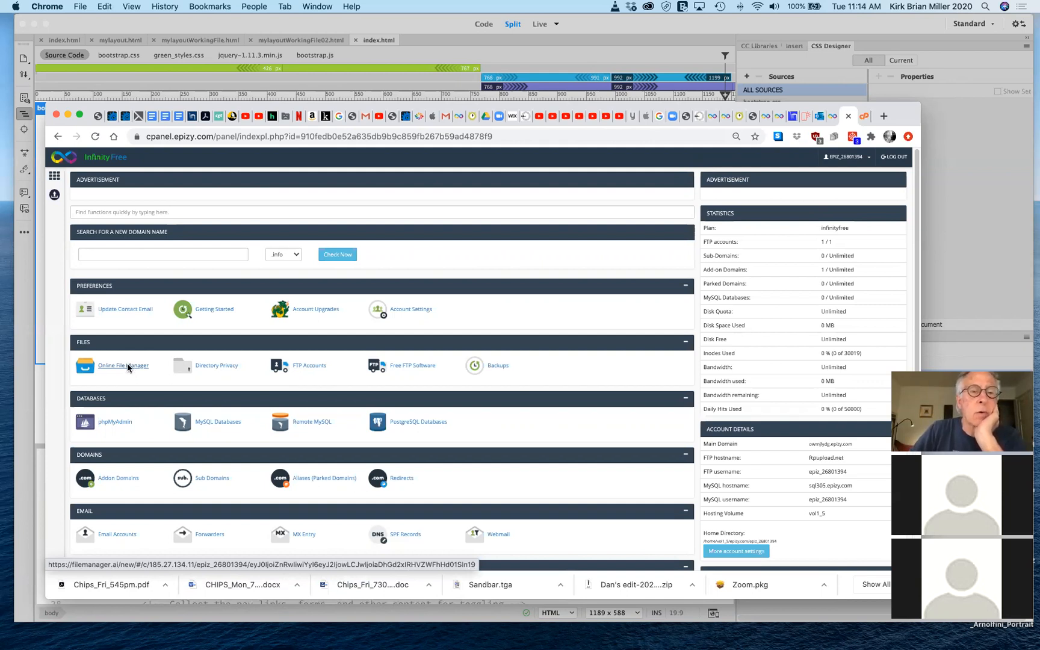
Reopen the Online File Manager, retry the login, dismiss the lockout error, and refresh the empty listing
left_click(128, 365)
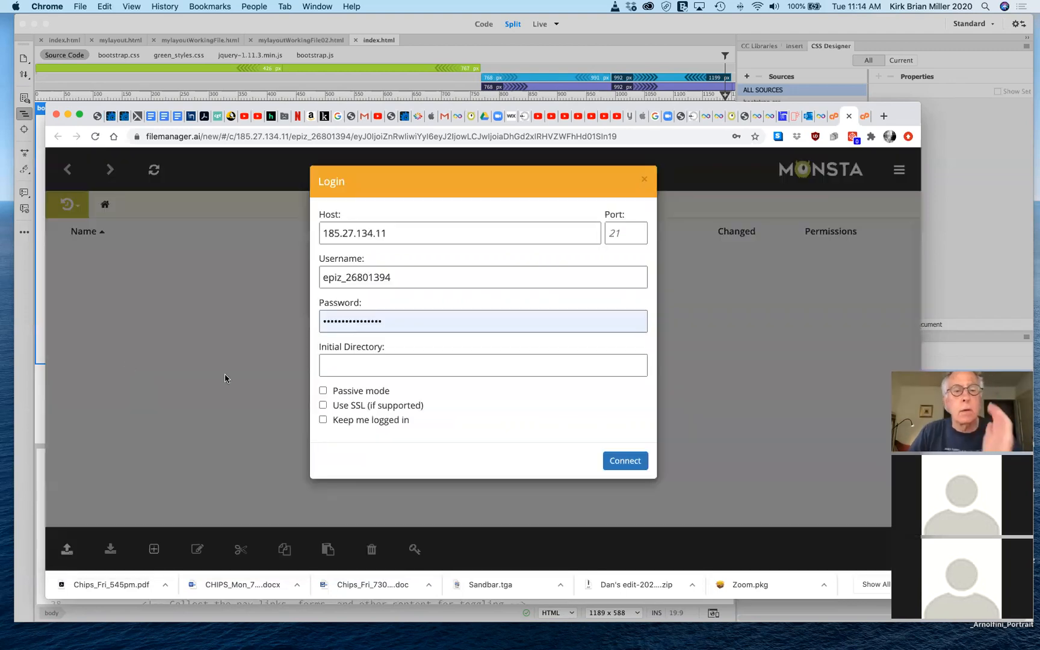
left_click(616, 462)
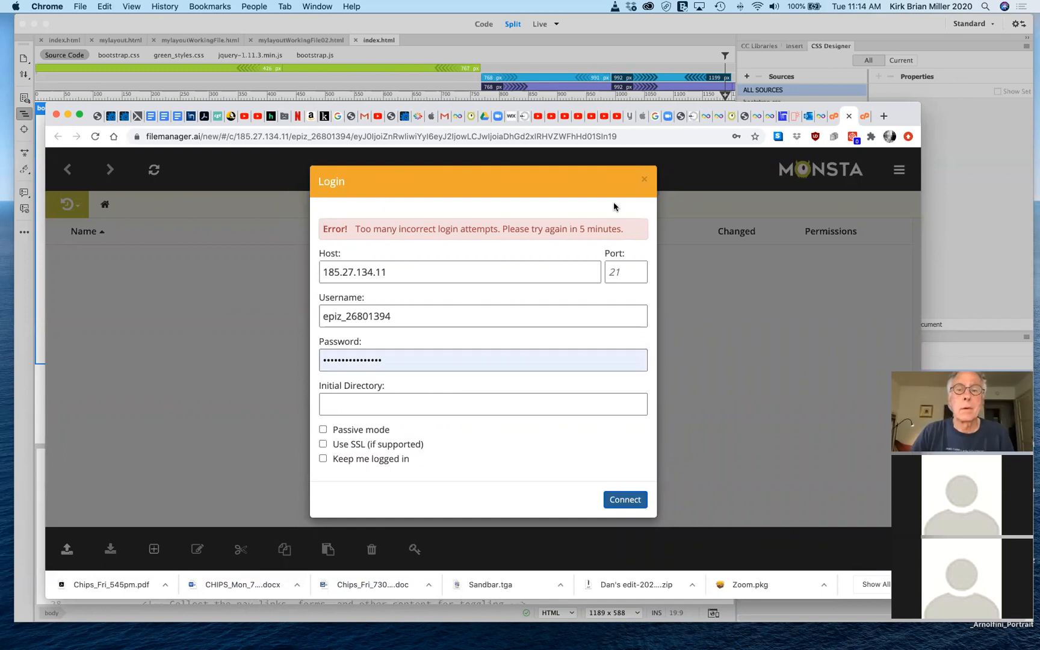
left_click(646, 182)
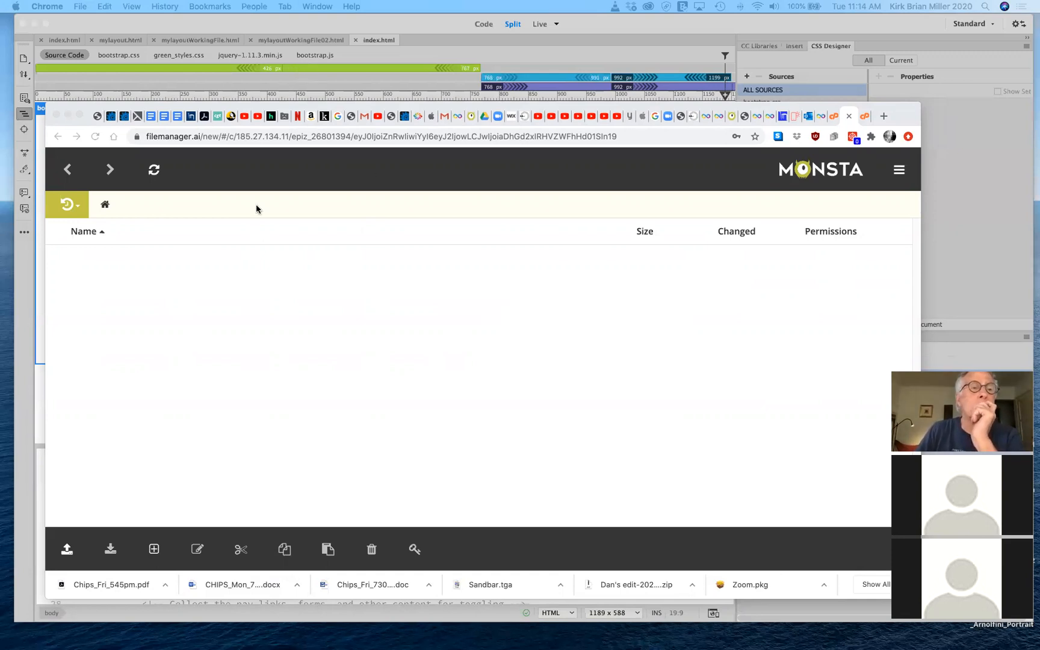
left_click(137, 156)
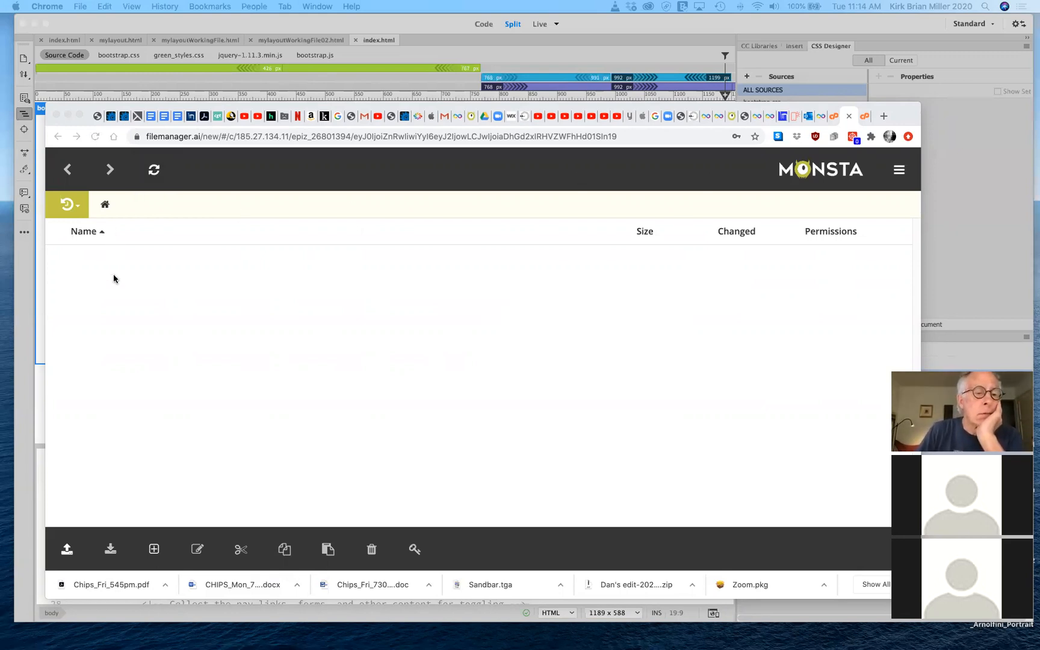
left_click(67, 550)
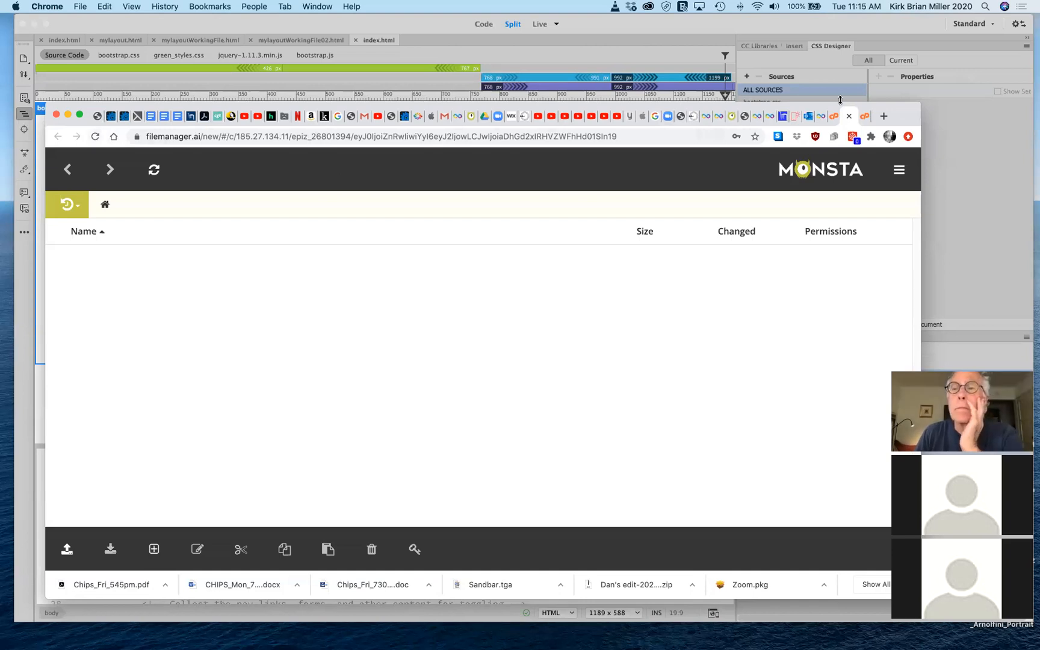
Close the Monsta tab, then unmask and select the FTP password under art196's FTP Details
left_click(849, 118)
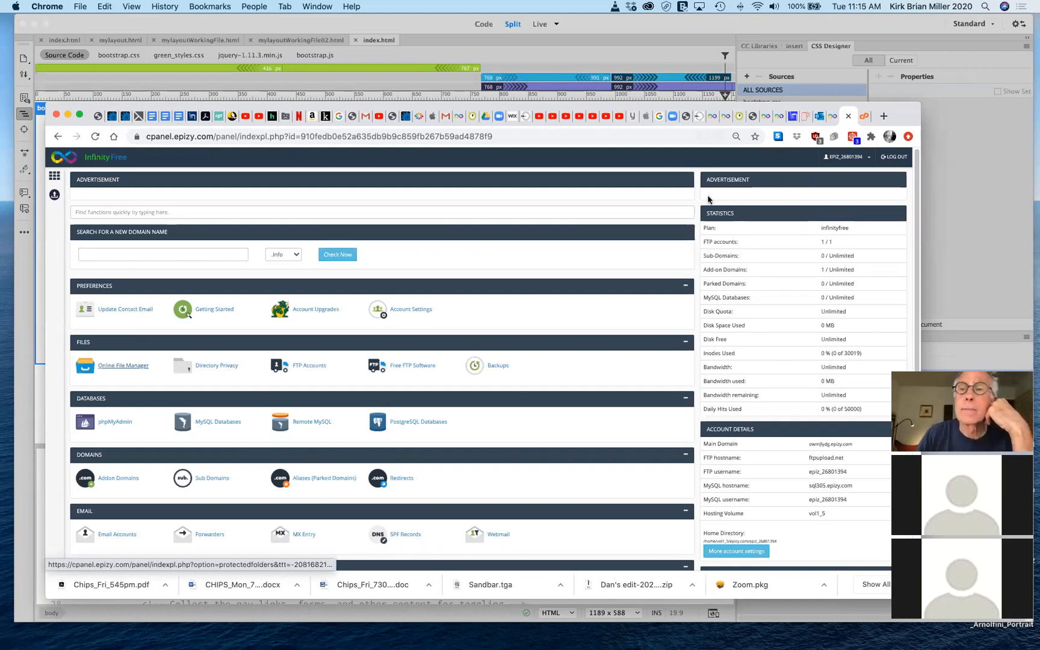
left_click(831, 115)
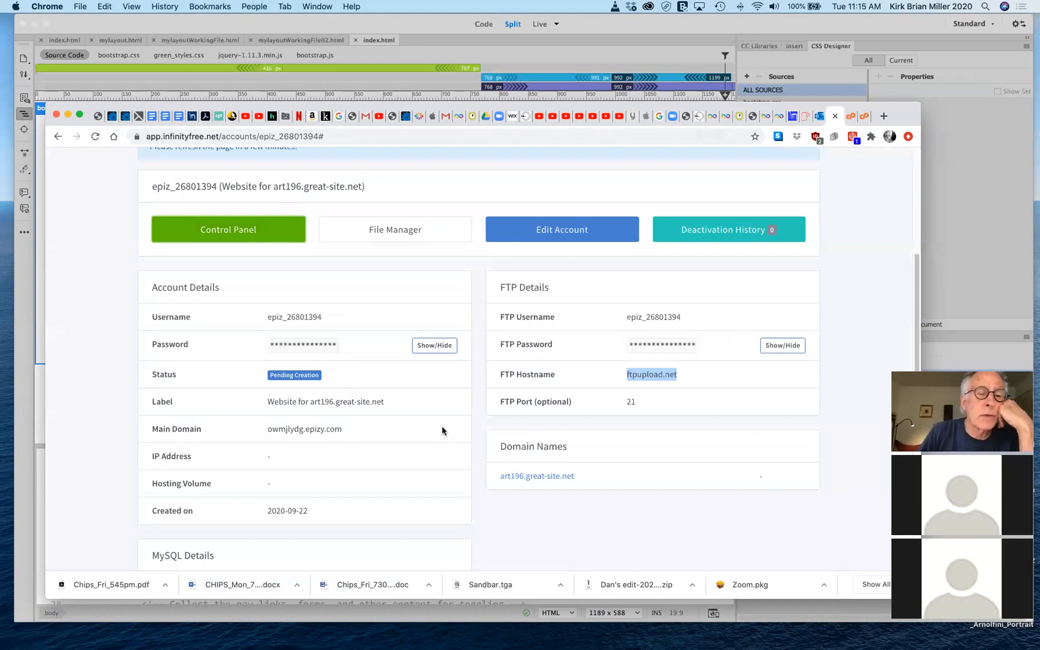
scroll(443, 431, "down", 1)
scroll(443, 430, "down", 1)
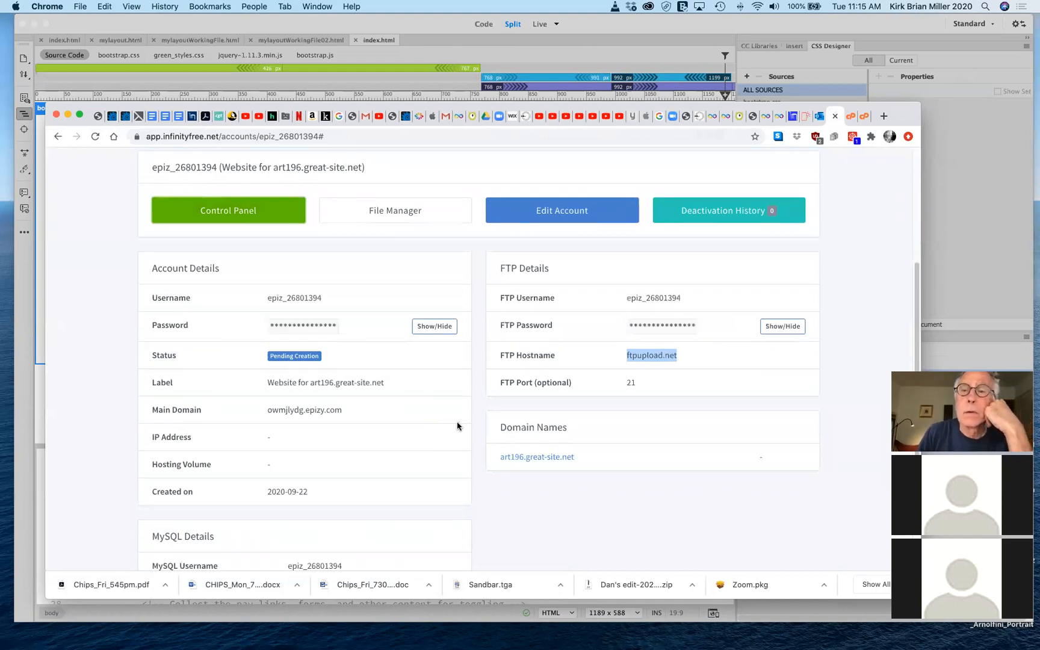
scroll(458, 425, "down", 2)
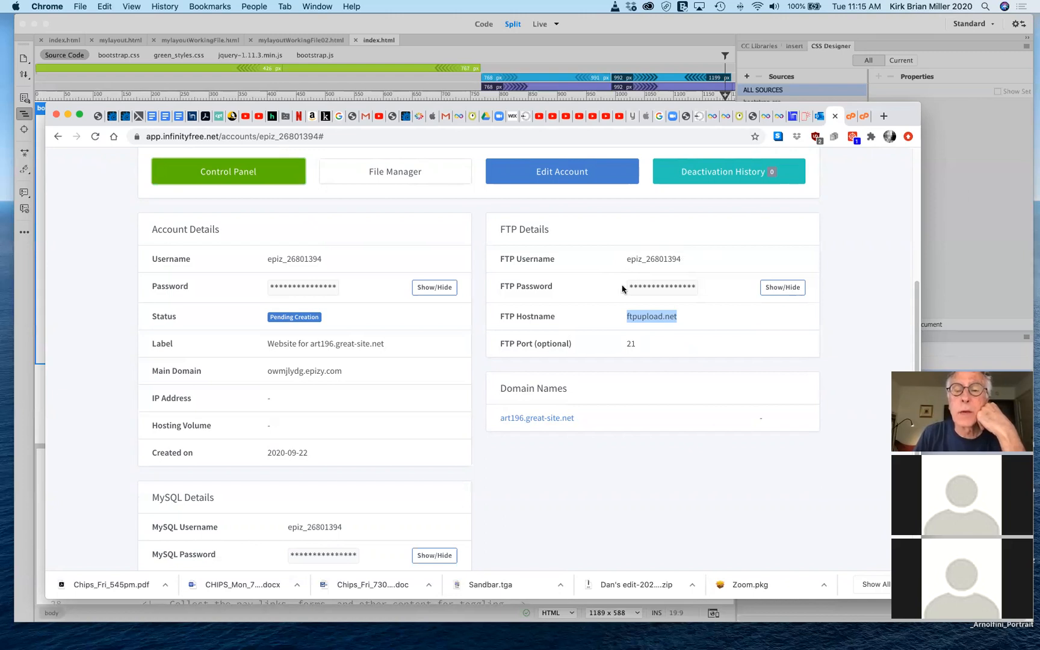
left_click(788, 288)
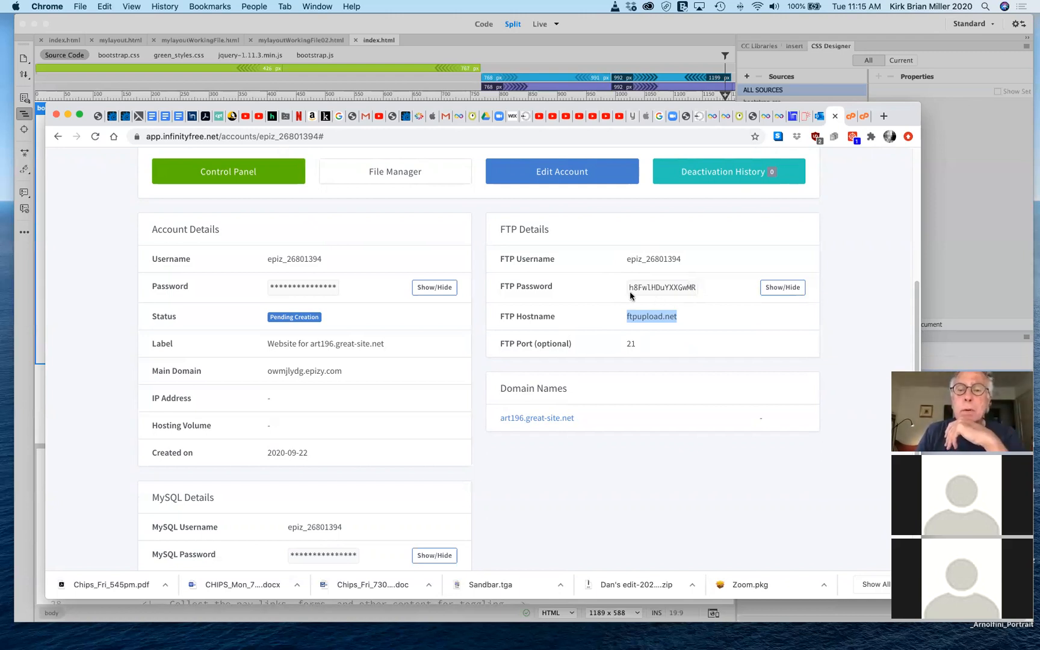
left_click_drag(632, 287, 705, 286)
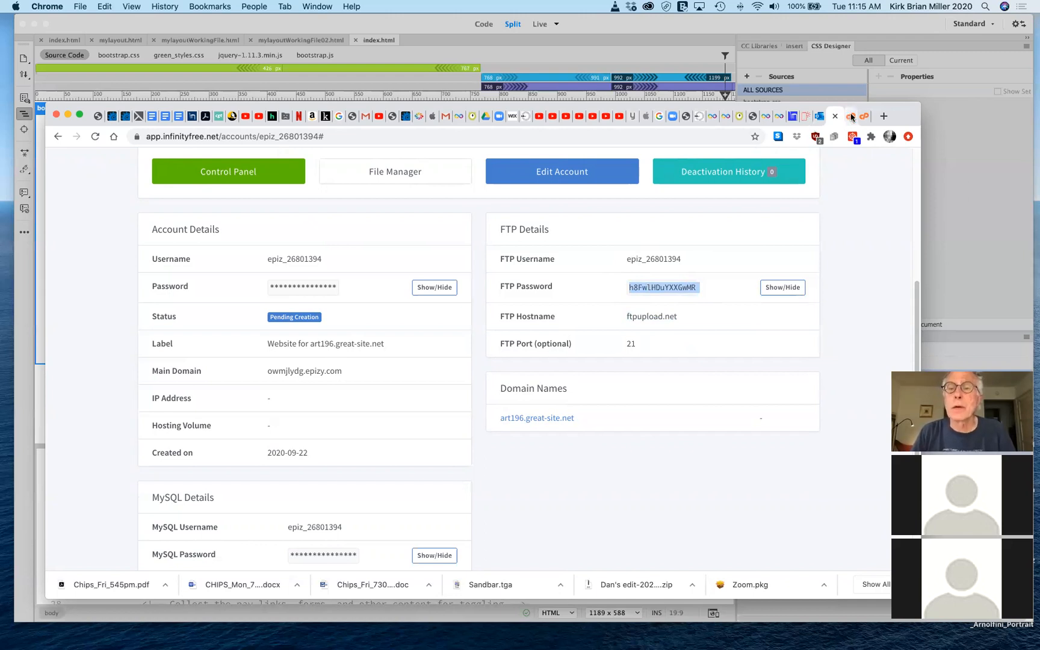
Open the Online File Manager from cPanel and retry the Monsta FTP login with the copied FTP password
left_click(852, 117)
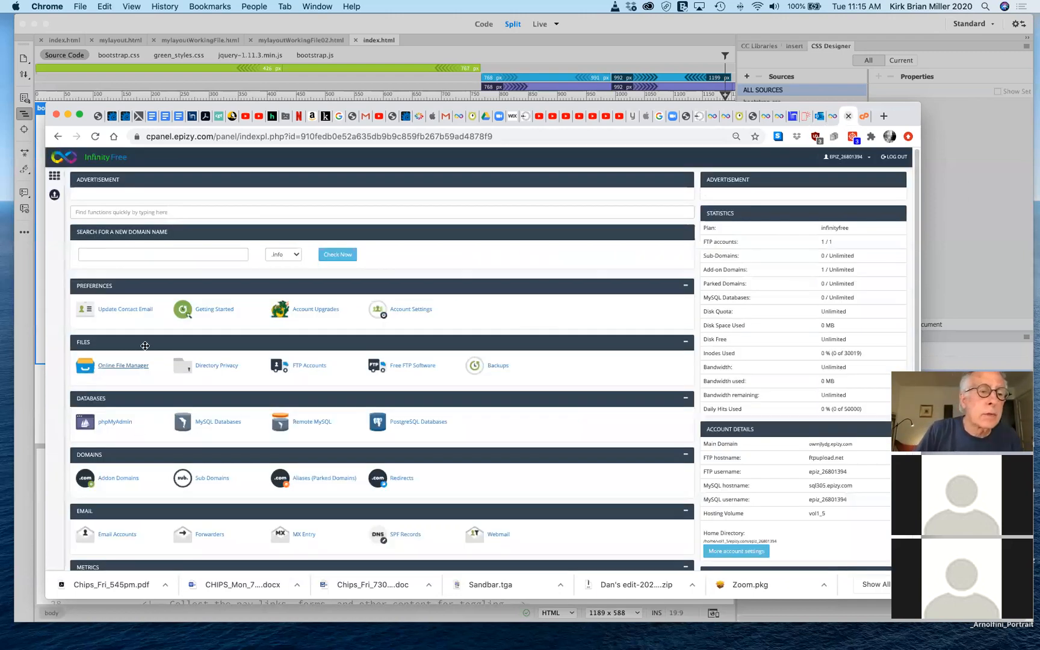
left_click(119, 367)
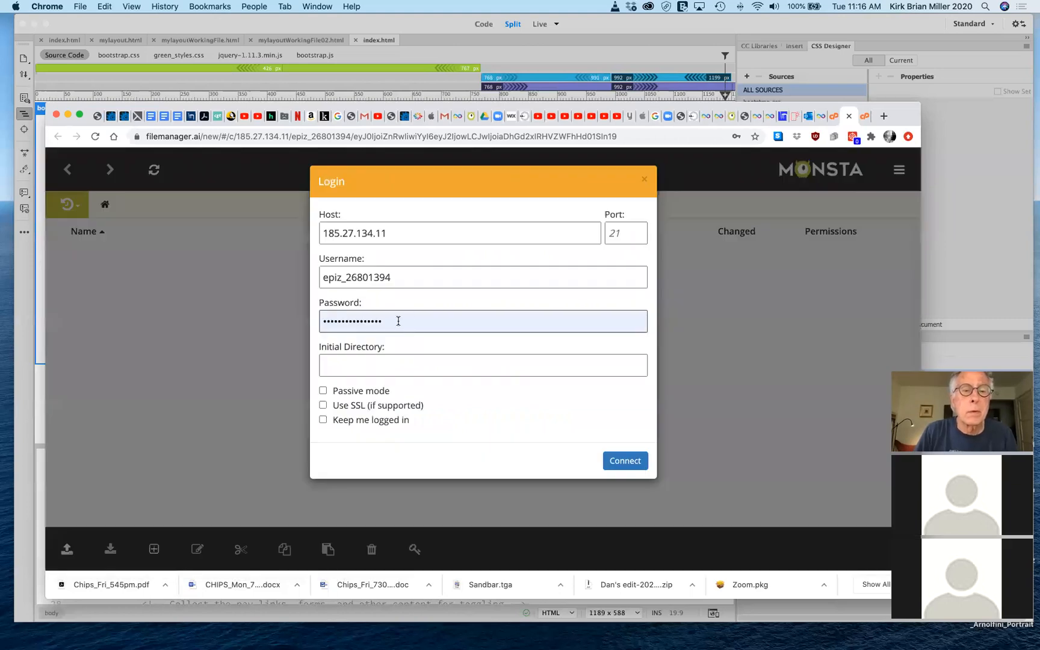
left_click(398, 321)
key("super+a")
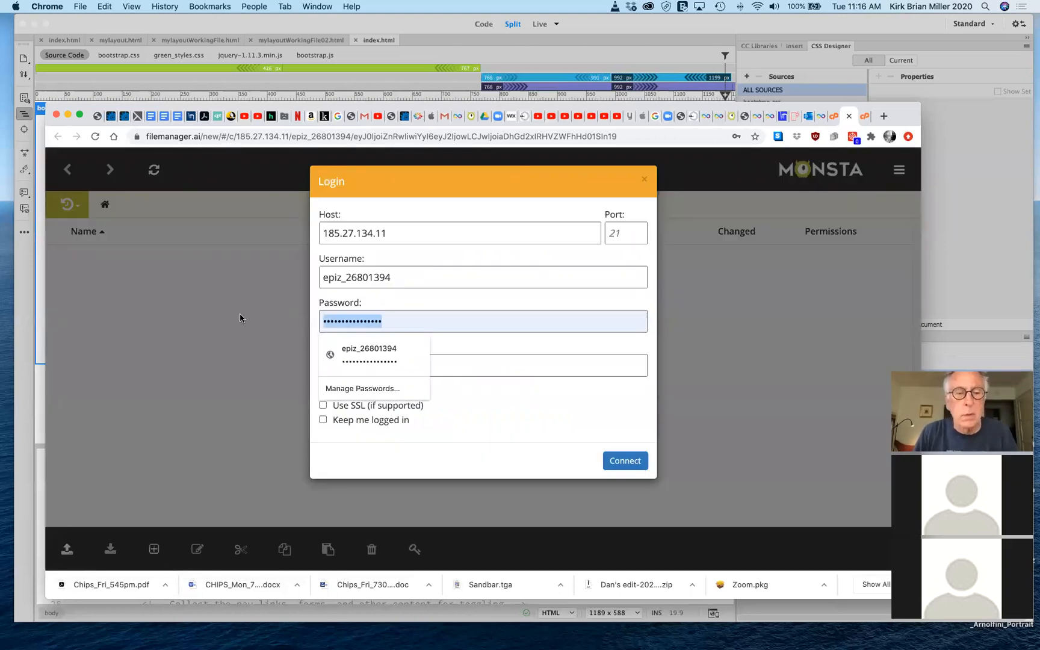
key("Right")
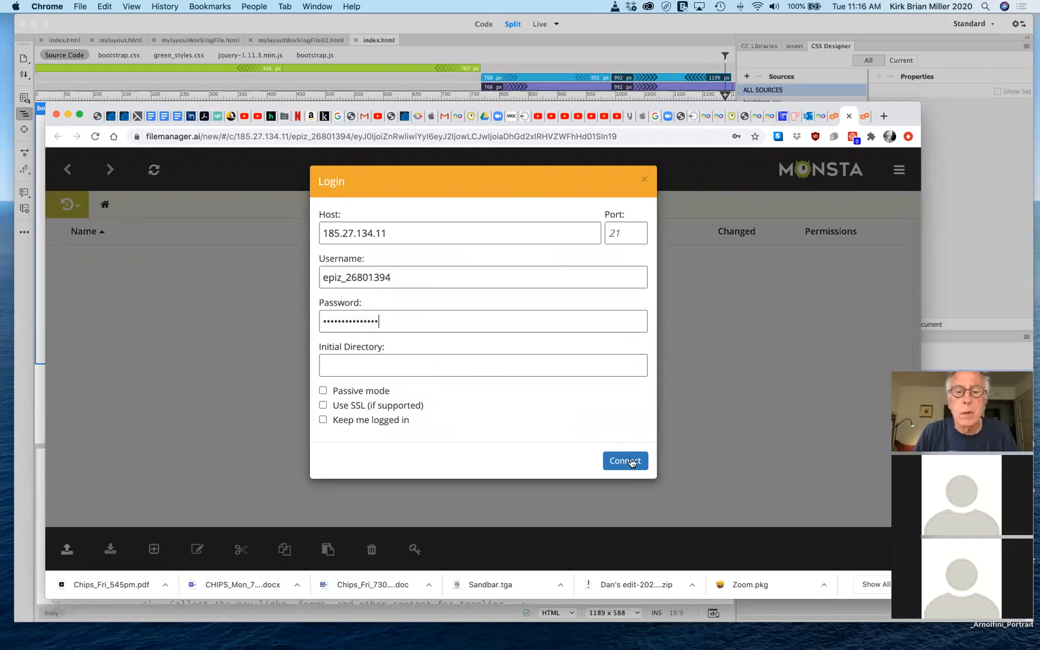
left_click(632, 463)
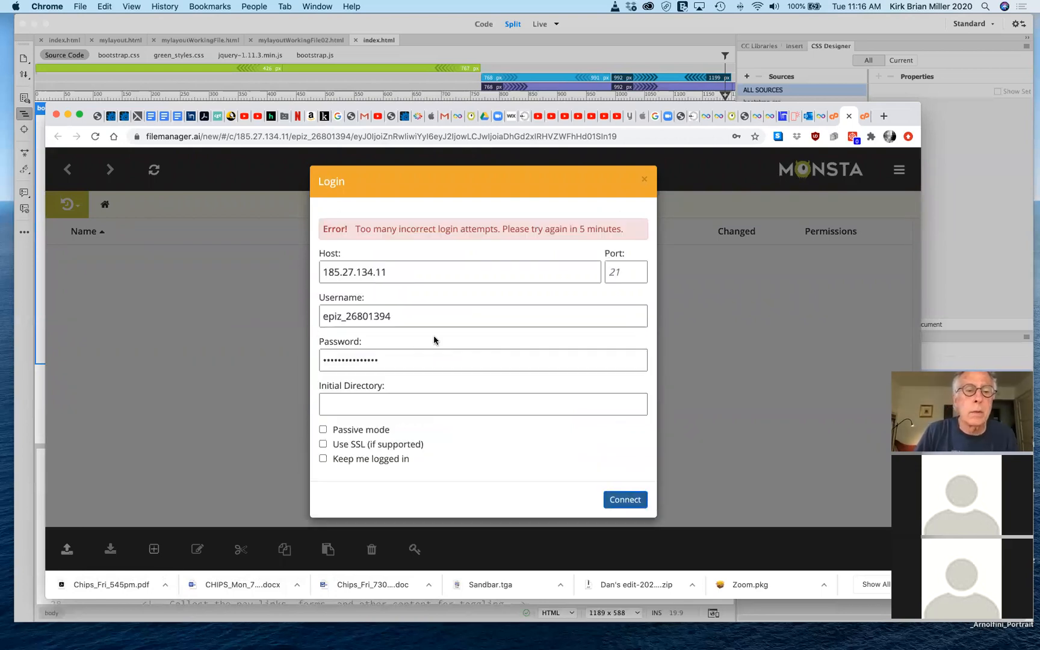
Clear the Monsta FTP username field and return to the cPanel control panel
double_click(348, 315)
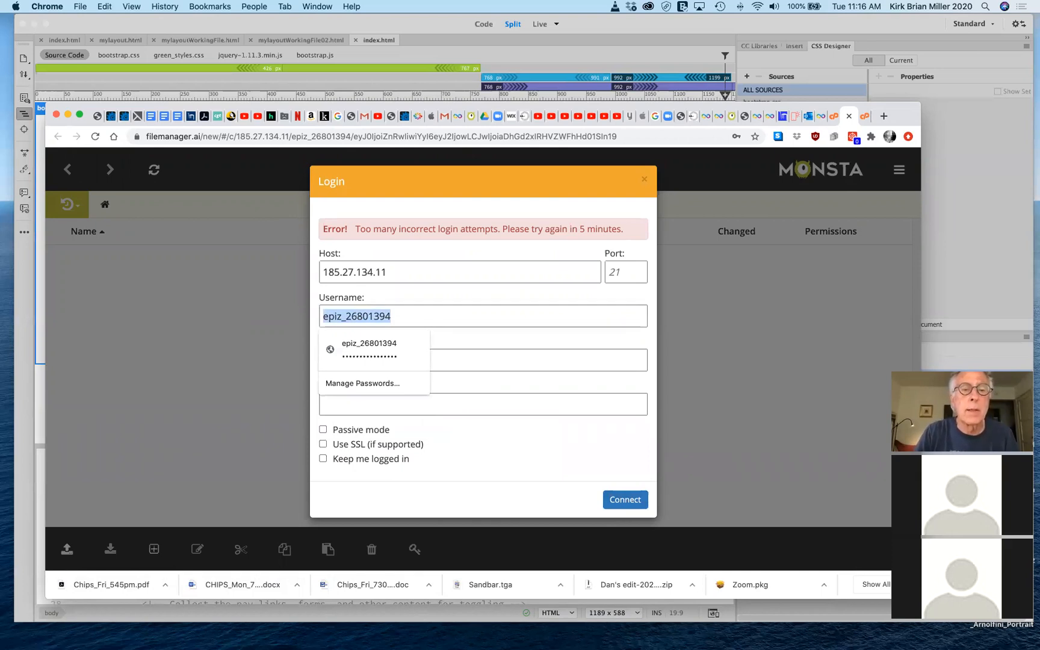
key("BackSpace")
left_click(832, 114)
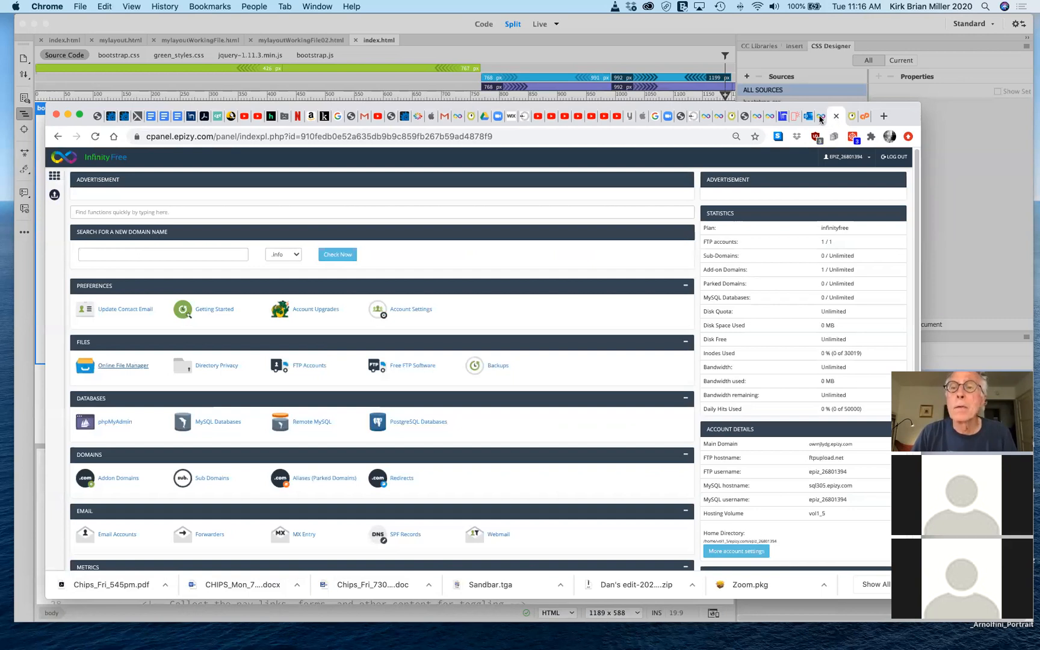
Copy the FTP username from the InfinityFree account details and go back to the Monsta login form
left_click(820, 117)
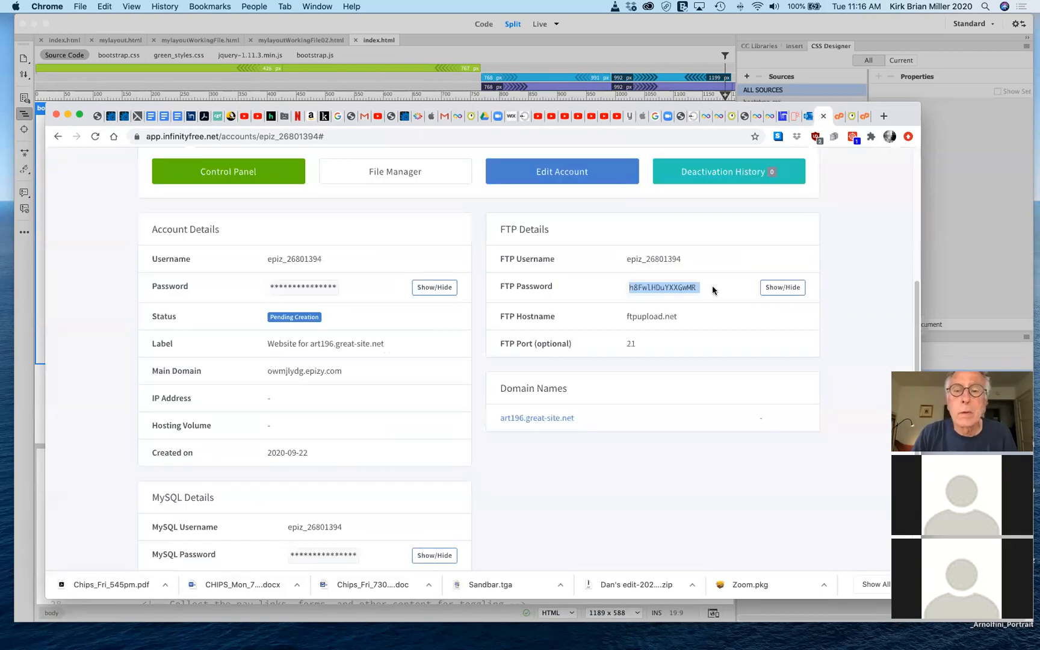
left_click(698, 255)
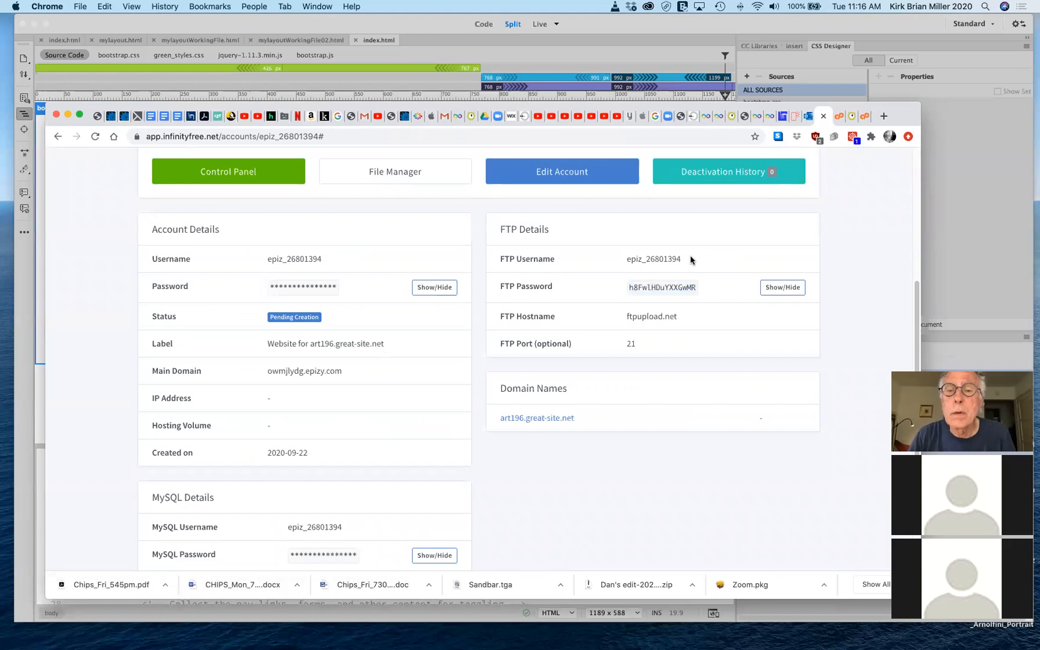
double_click(598, 258)
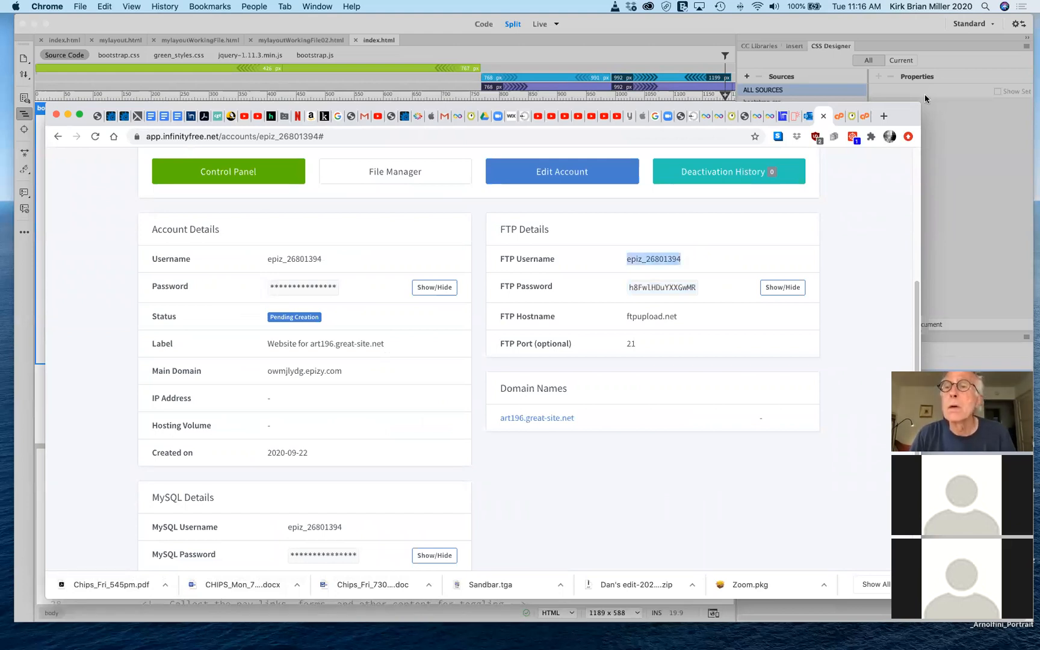
left_click(865, 118)
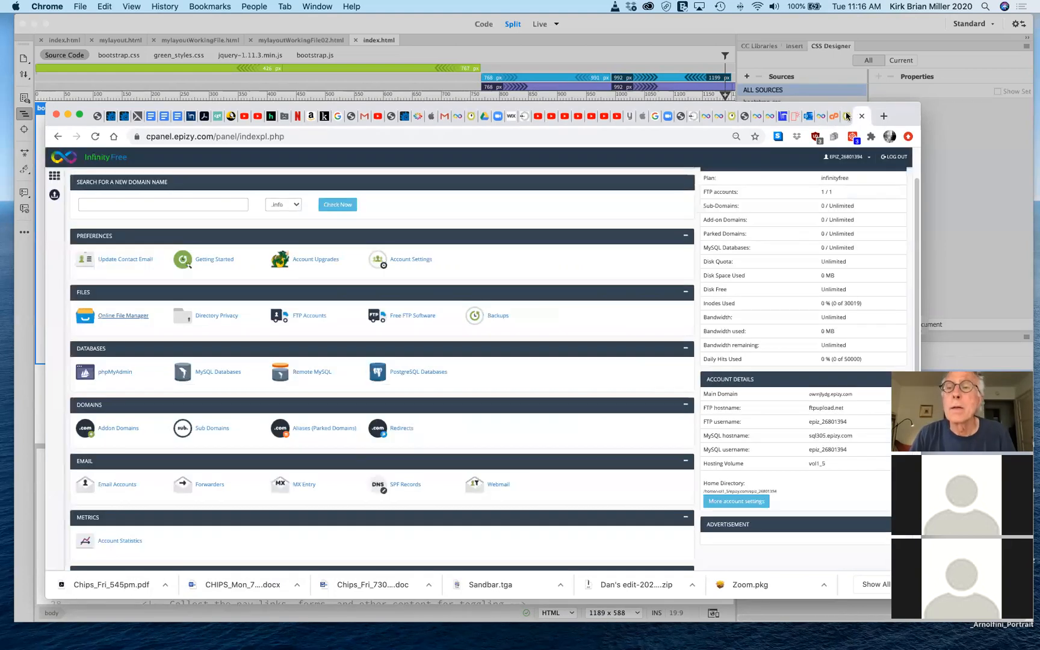
left_click(836, 116)
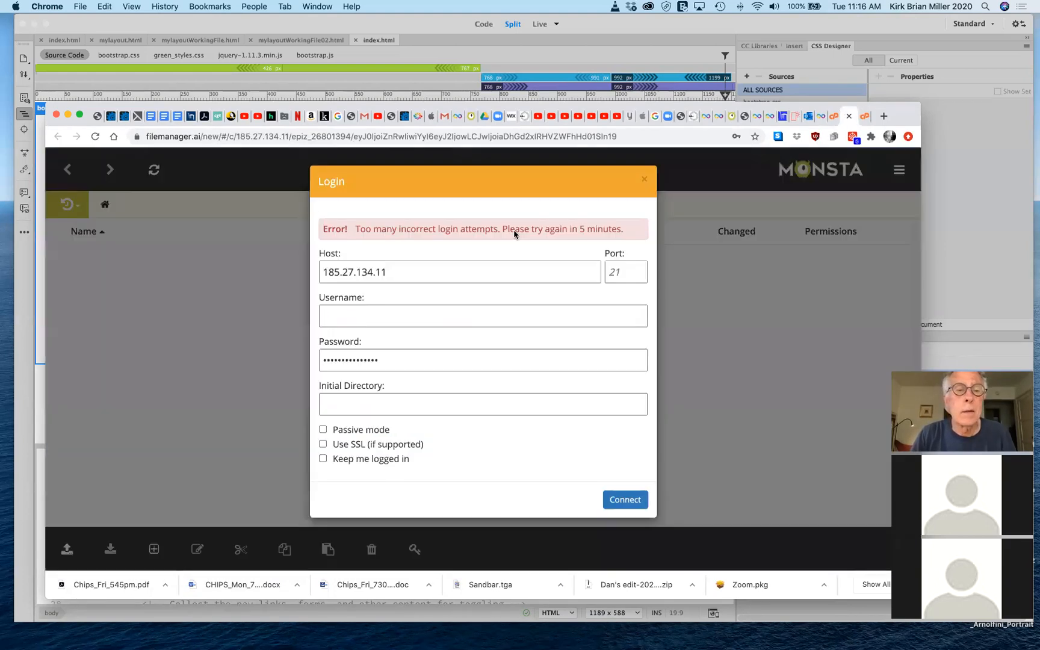
Fill in the saved FTP username and password from autofill and connect to the FTP server
left_click(434, 321)
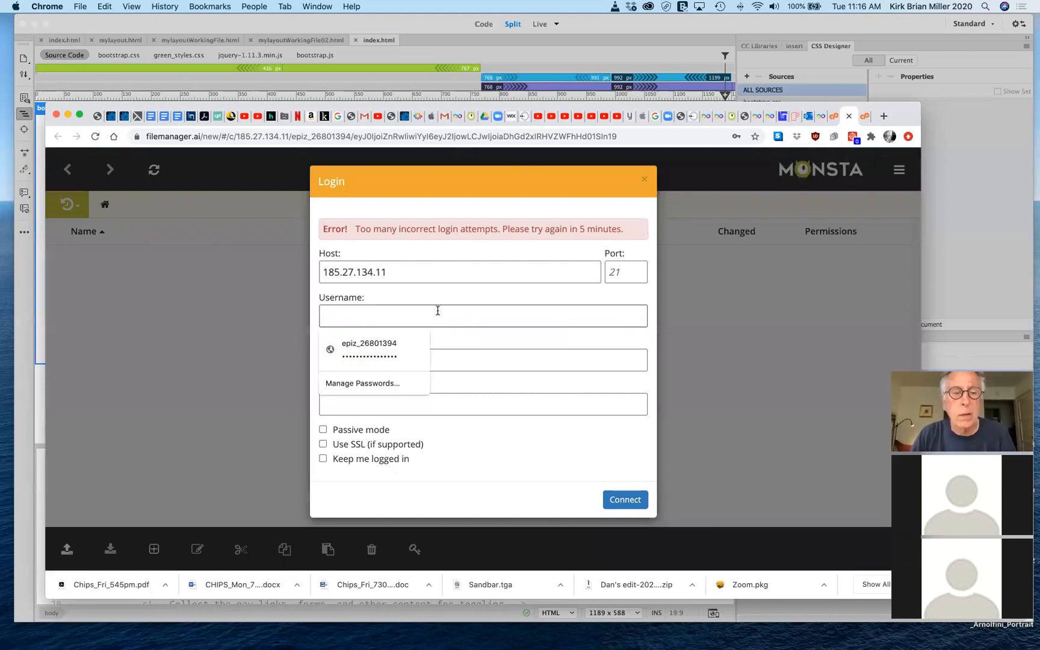
left_click(369, 348)
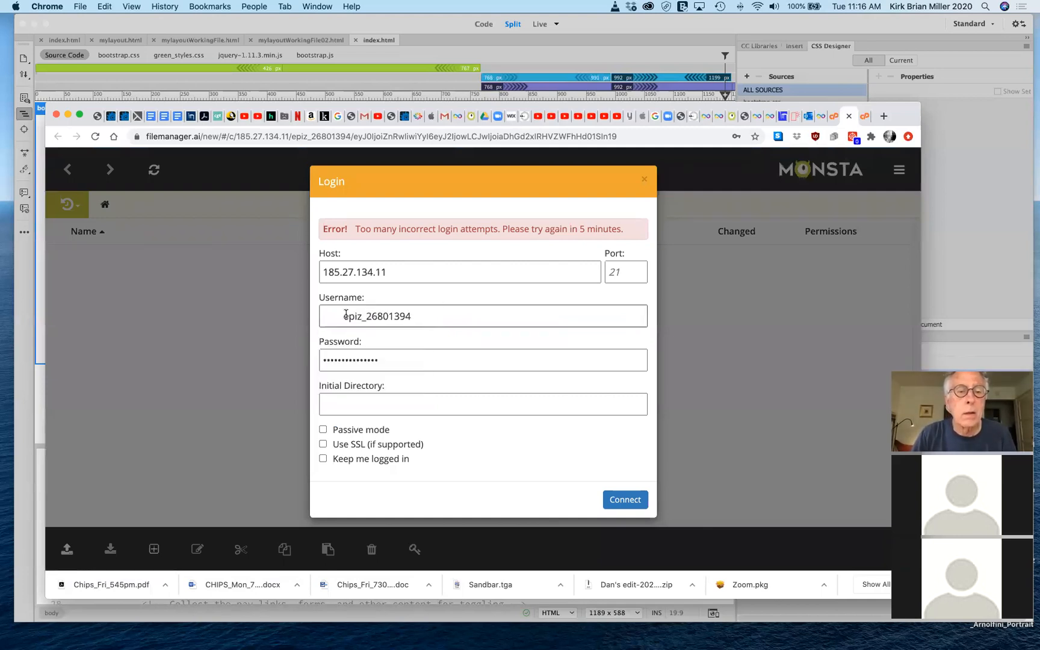
left_click(356, 320)
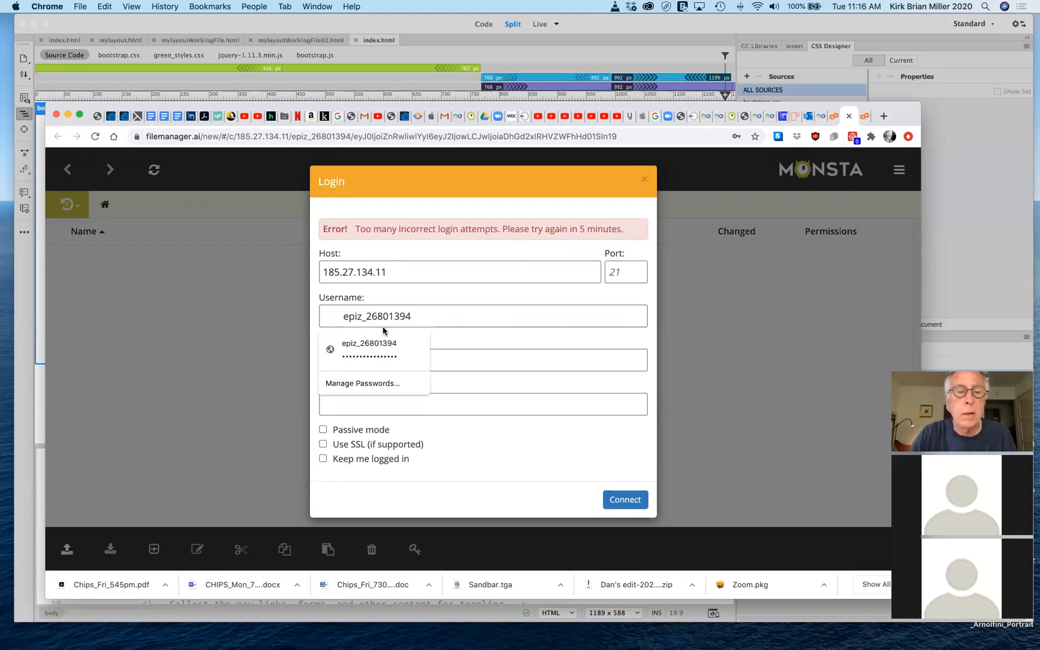
left_click(519, 450)
left_click(626, 499)
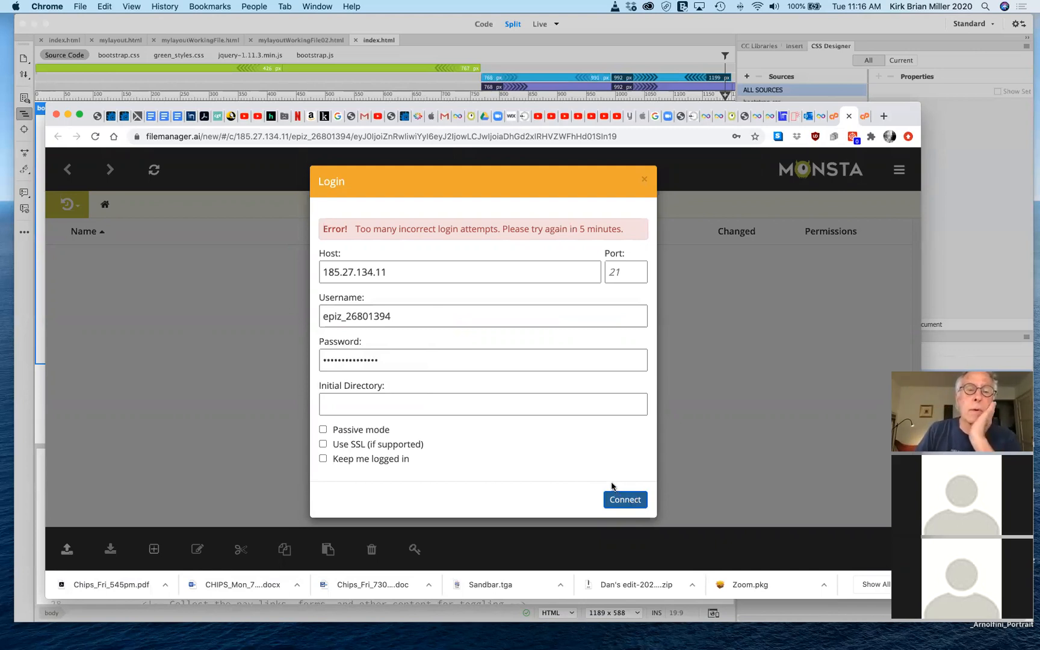
Close the login dialog, reload the listing, dismiss the too-many-attempts error, and close Monsta FTP
left_click(644, 182)
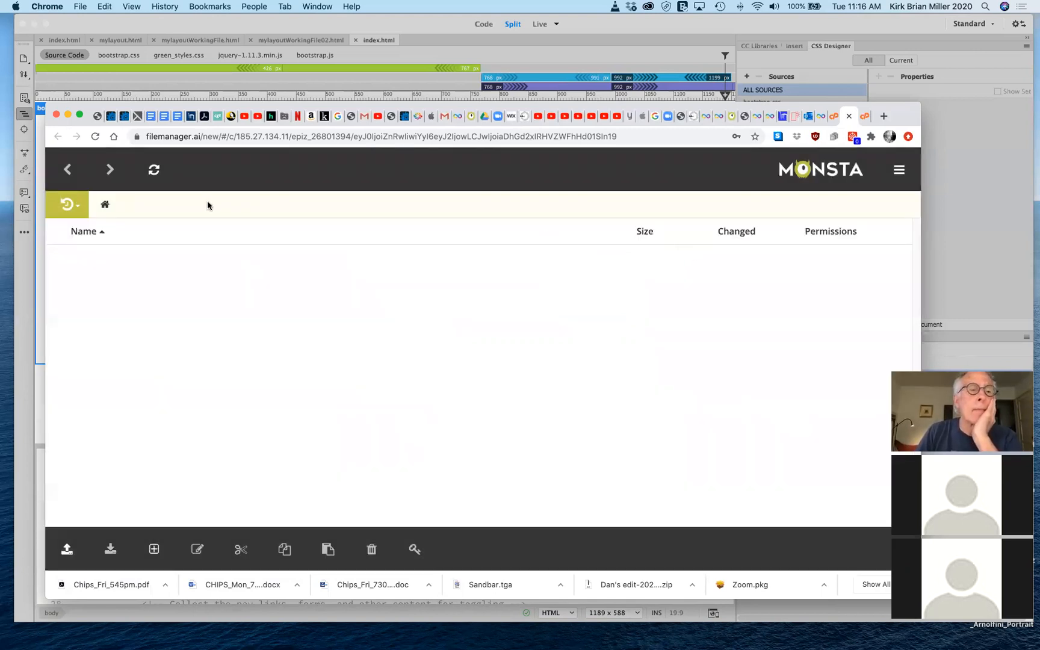
left_click(154, 172)
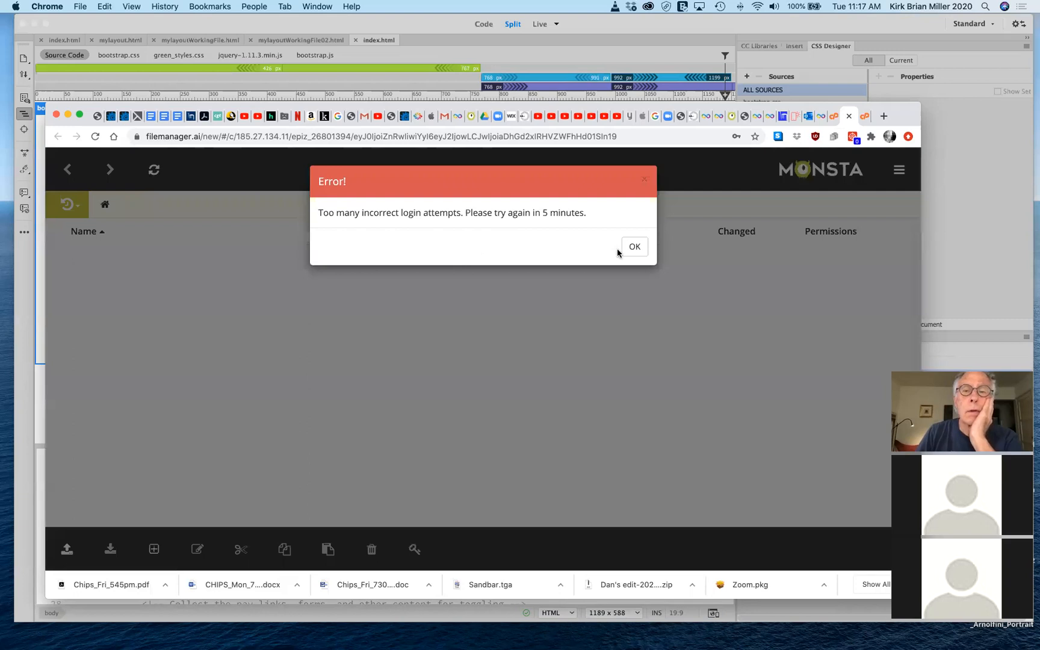
left_click(634, 249)
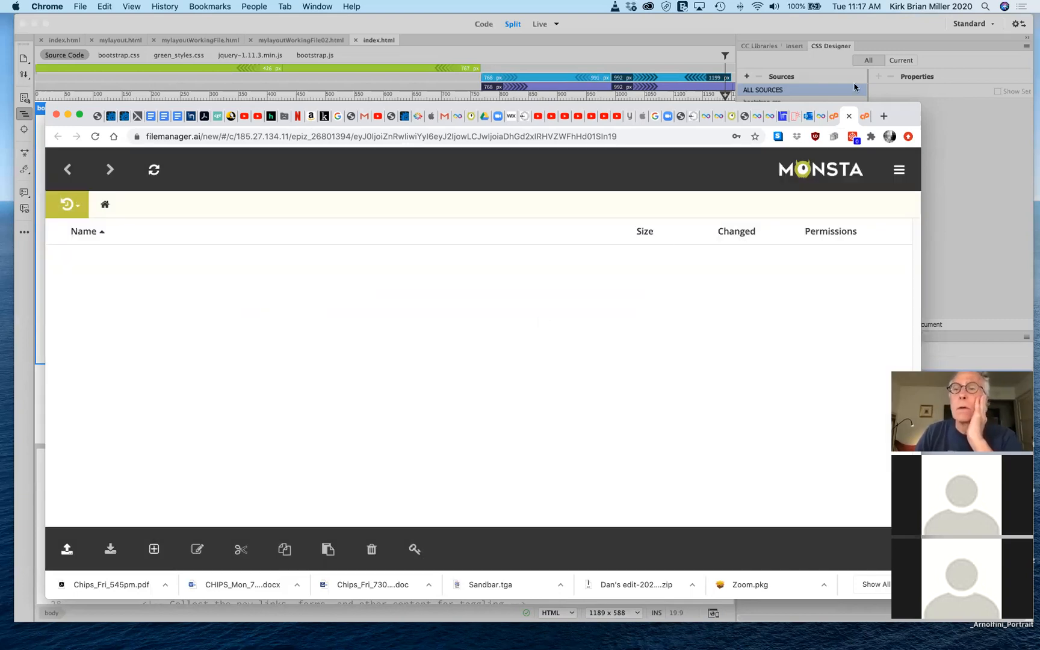
left_click(847, 116)
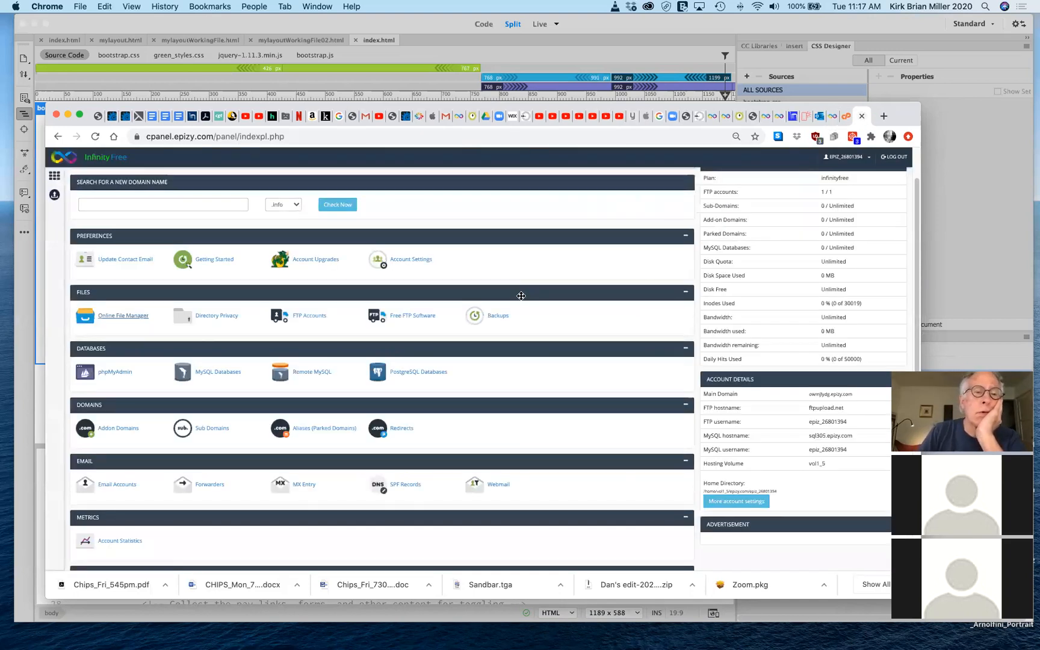